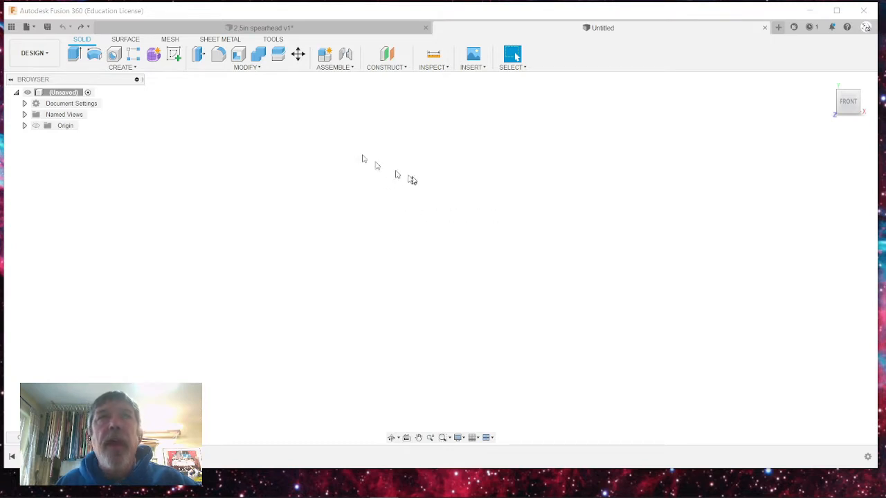
# - Review the finished sketch in the 2.5in spearhead design and start a new sketch on the front XY plane of the untitled design
pyautogui.click(278, 29)
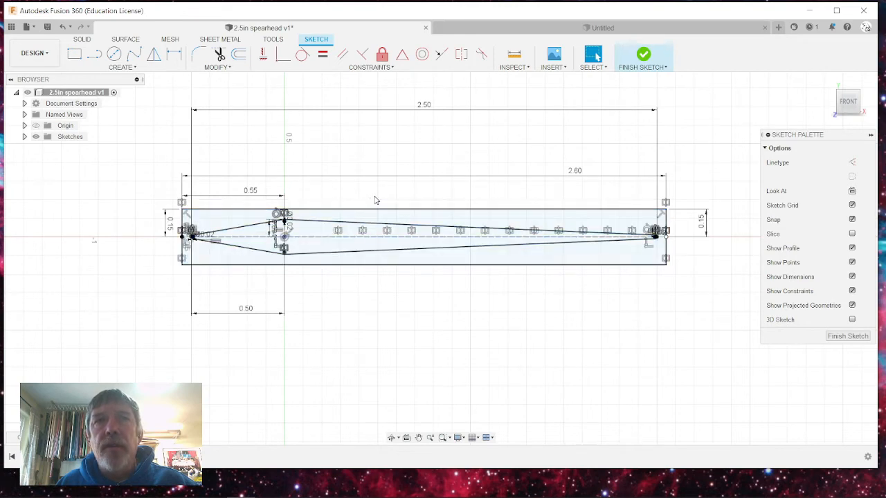
pyautogui.click(533, 31)
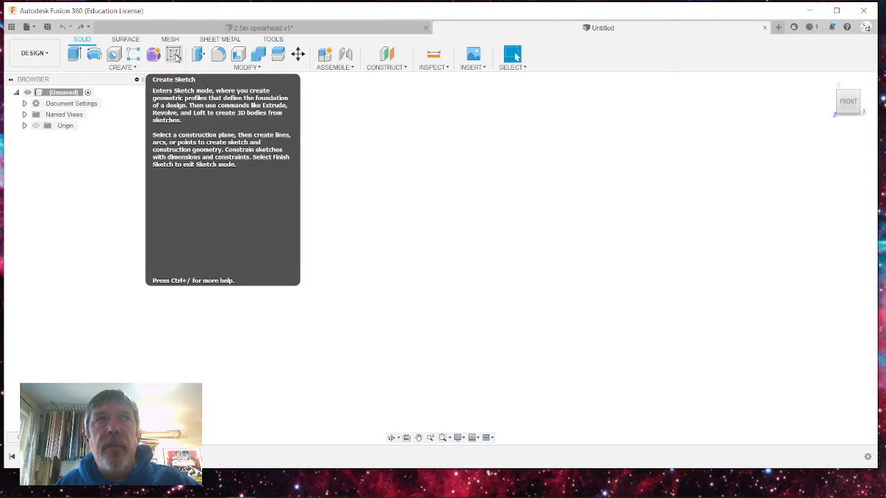
pyautogui.click(175, 56)
pyautogui.click(366, 190)
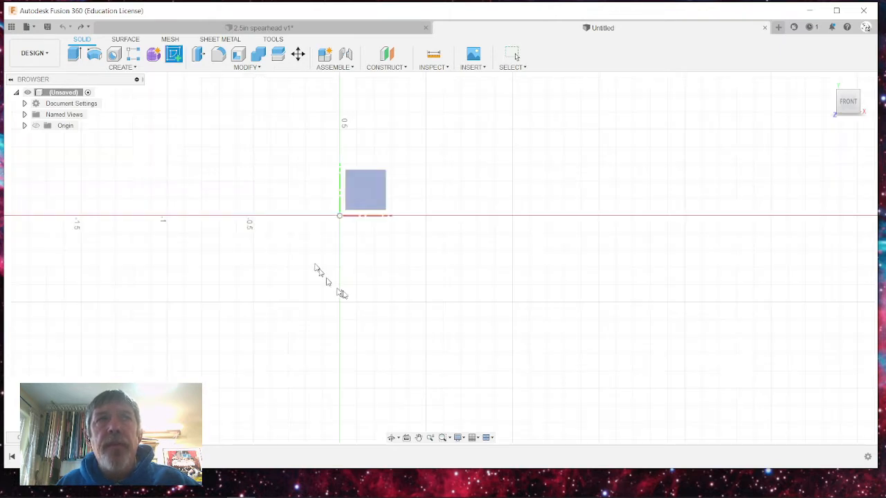
pyautogui.click(851, 113)
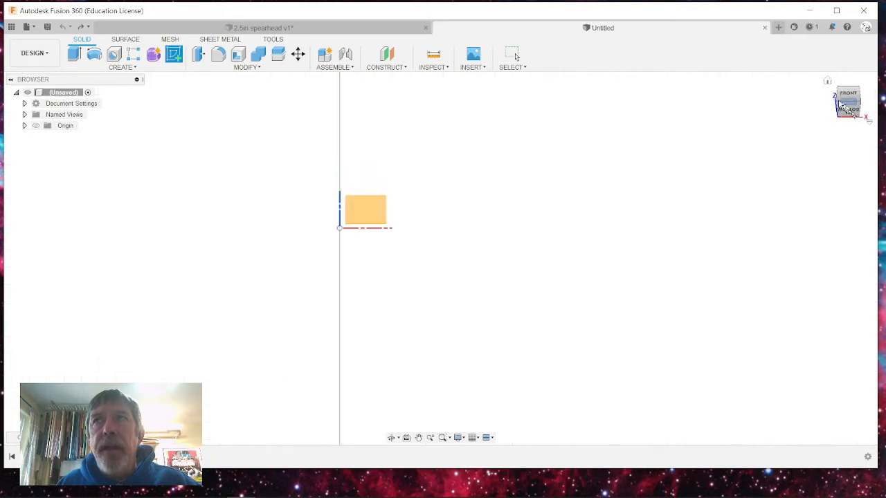
pyautogui.click(838, 104)
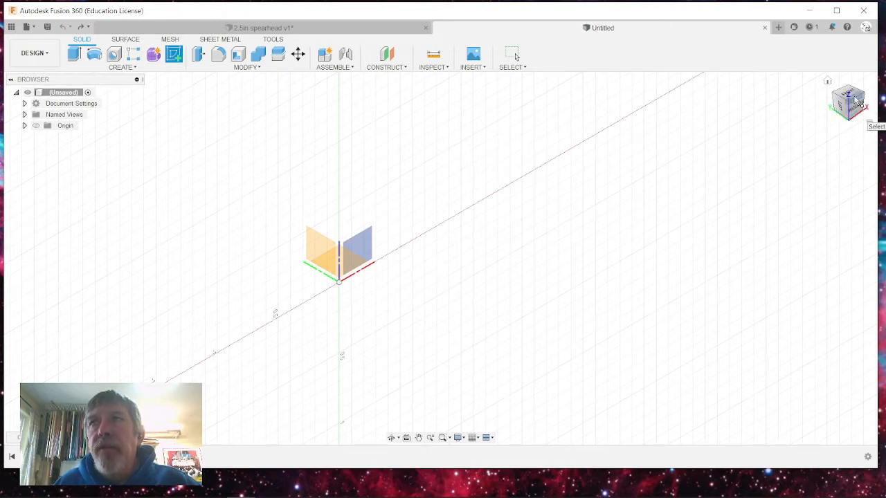
pyautogui.click(849, 104)
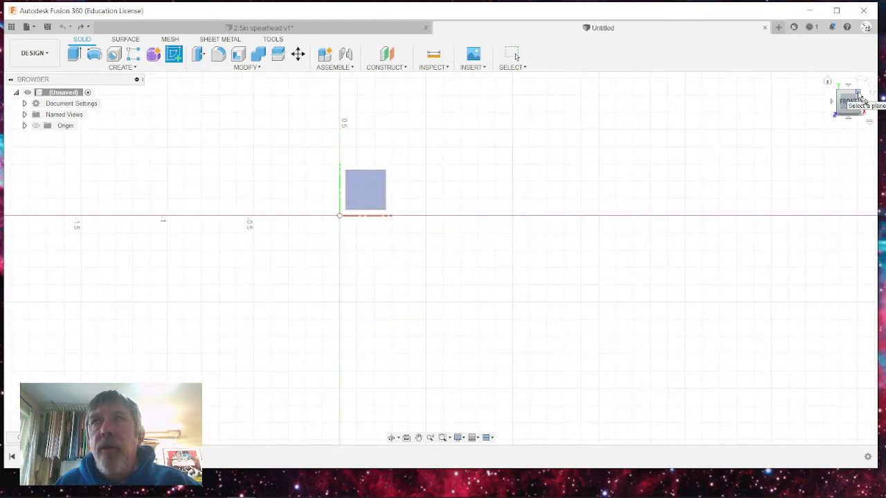
pyautogui.click(859, 95)
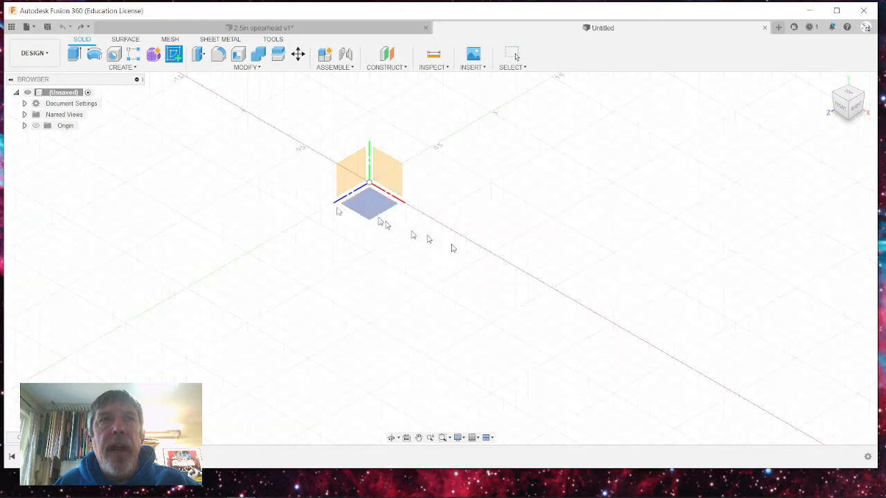
pyautogui.click(386, 179)
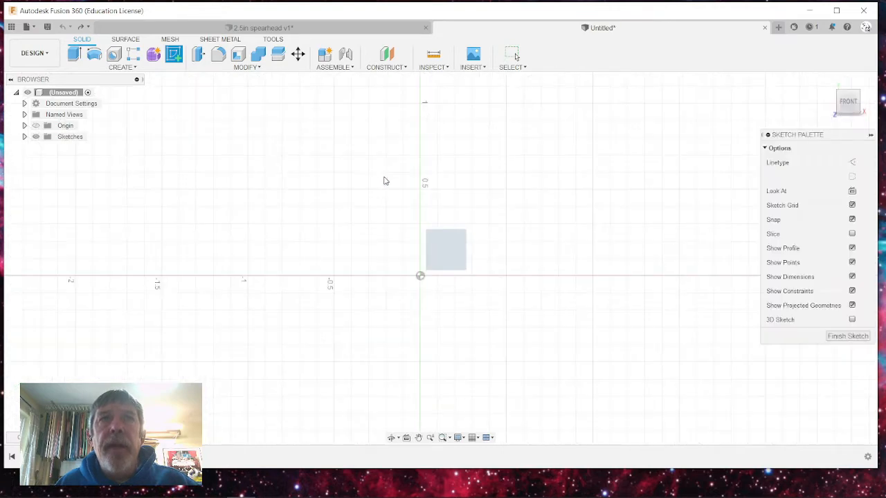
pyautogui.scroll(-2, 286, 221)
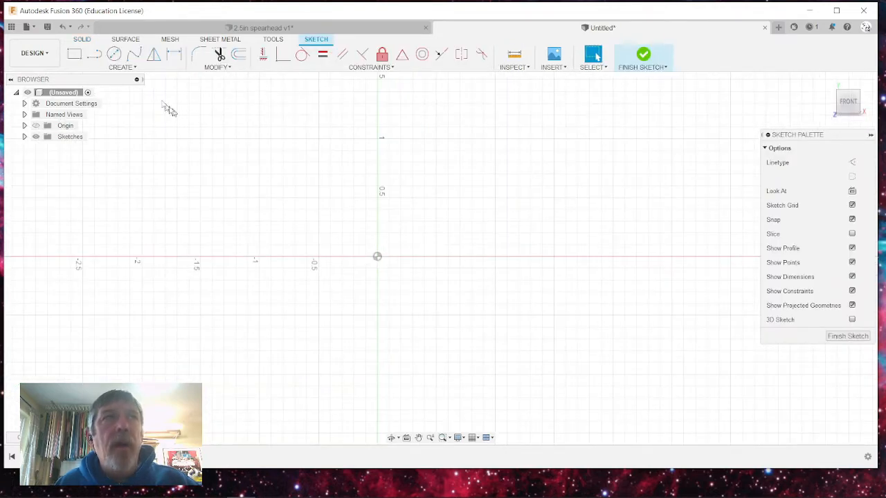
# - Sketch a solid horizontal line about 1 in long above and to the right of the origin
pyautogui.click(94, 55)
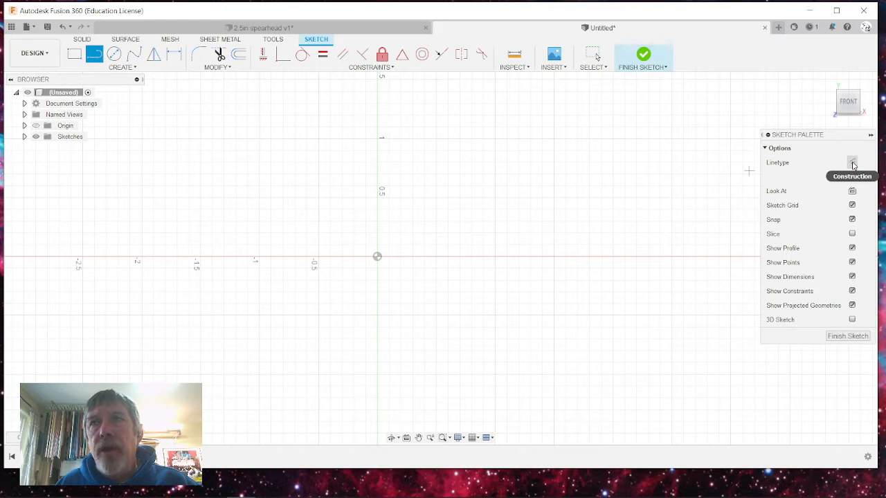
pyautogui.click(448, 162)
pyautogui.moveTo(566, 163); pyautogui.dragTo(583, 235)
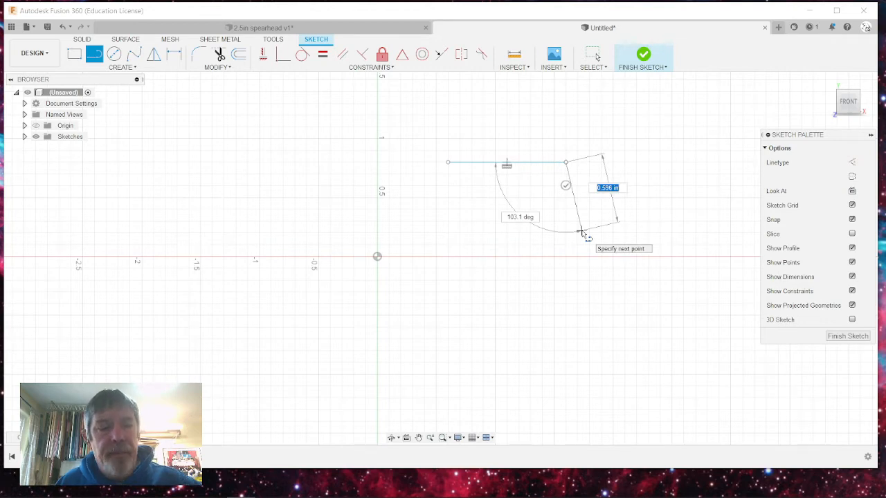
pyautogui.press('Escape')
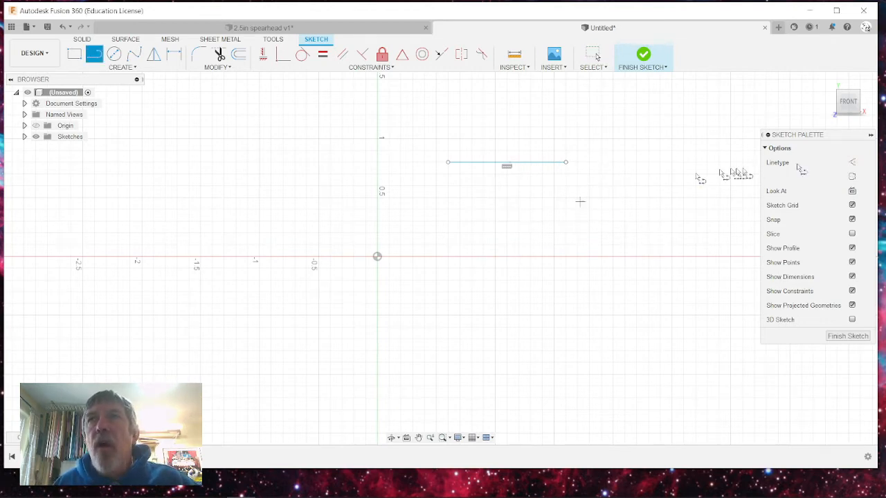
# - Set the linetype to construction and sketch a horizontal construction line about 1.1 in long just below the solid line
pyautogui.click(852, 164)
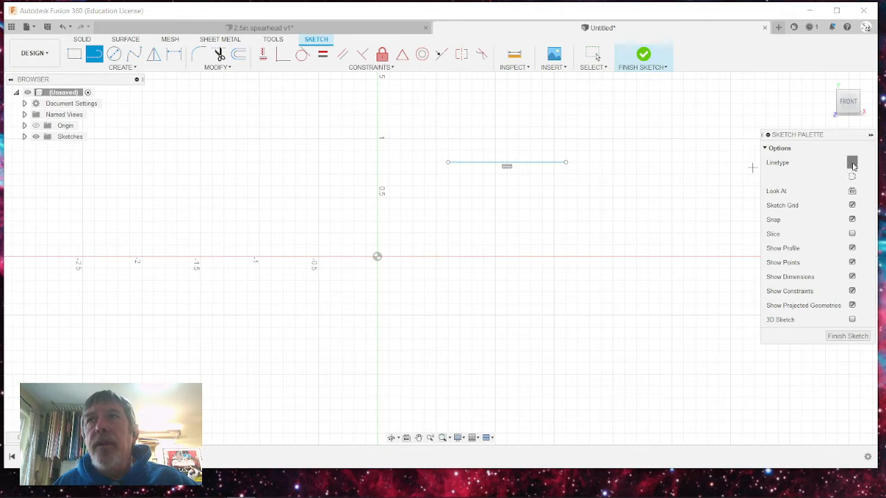
pyautogui.click(426, 186)
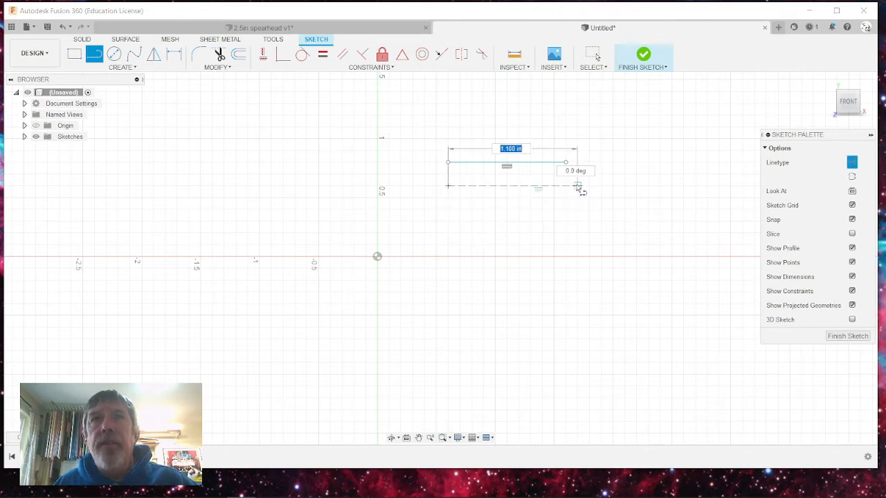
pyautogui.click(578, 185)
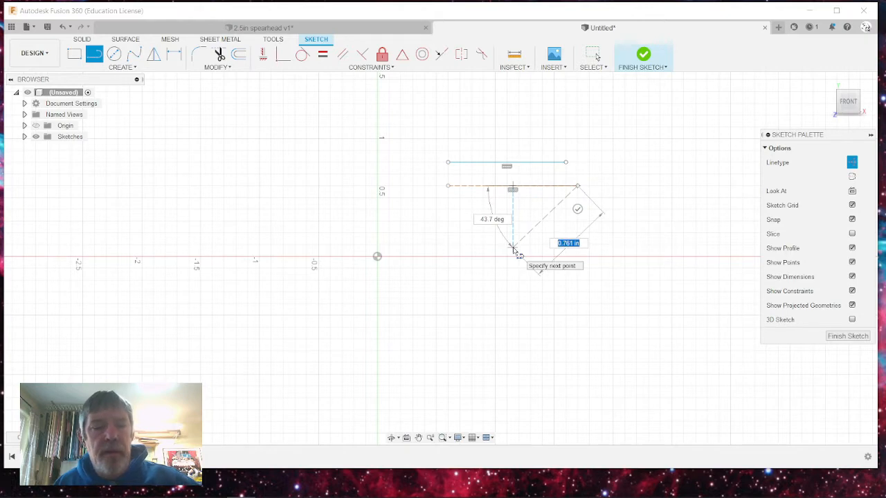
pyautogui.press('Escape')
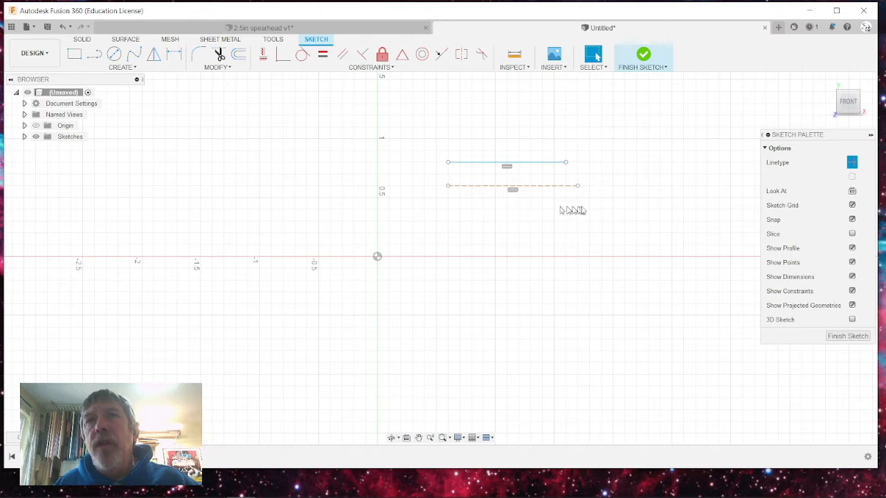
# - Delete both practice lines, the solid one and the construction one, from the sketch
pyautogui.click(533, 163)
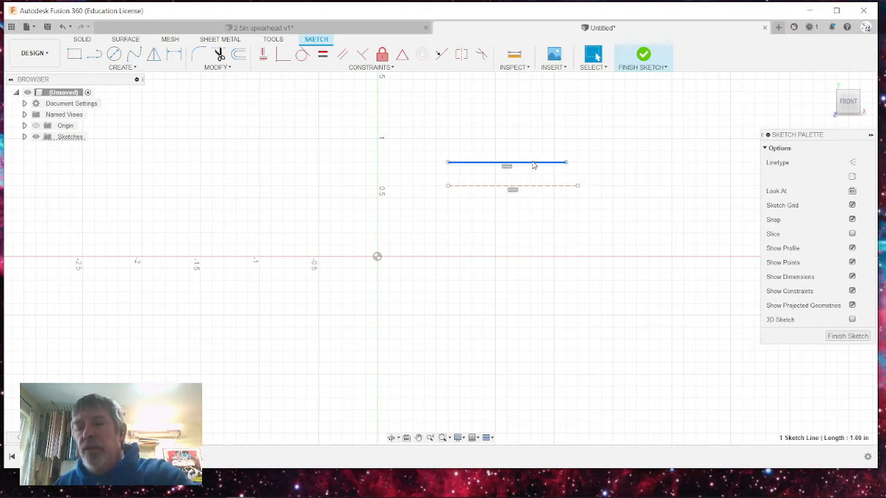
pyautogui.press('Delete')
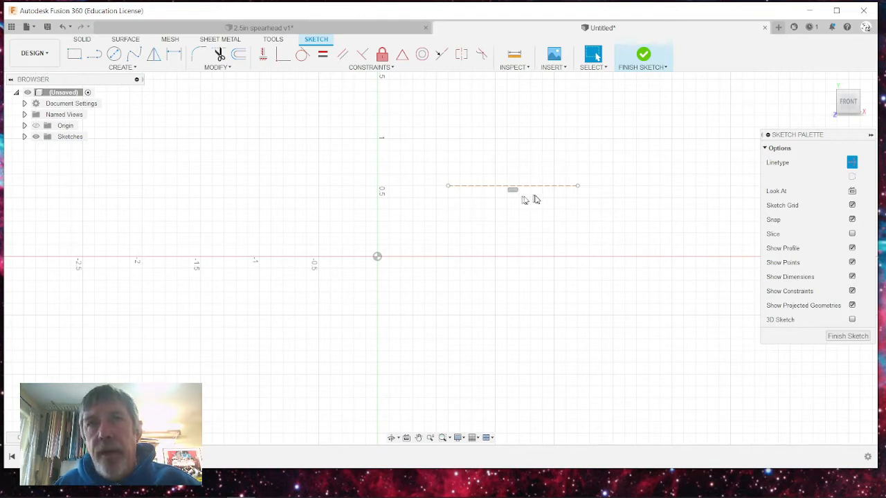
pyautogui.click(531, 188)
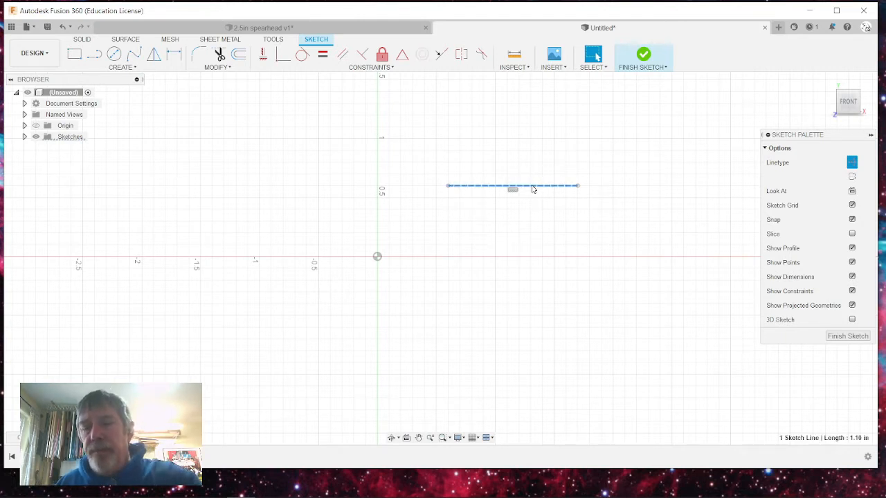
pyautogui.press('Delete')
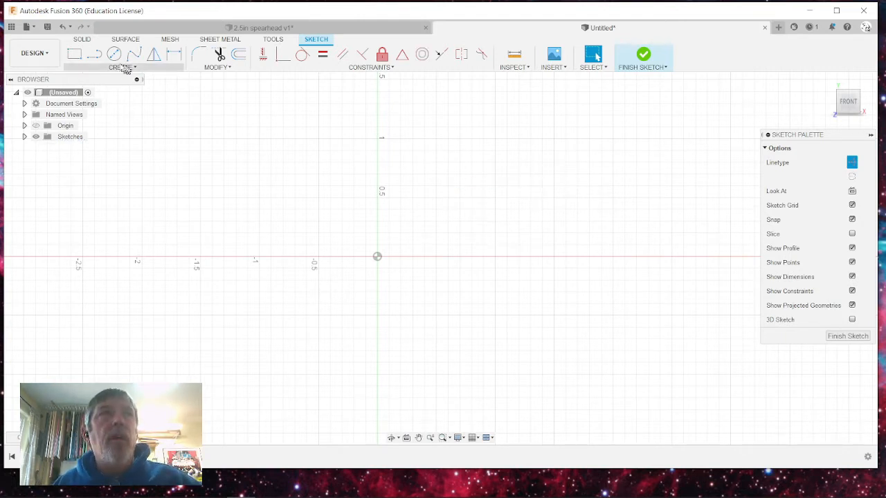
# - Sketch a 2.5 in horizontal construction line through the origin, starting 0.5 in to its left on the horizontal axis
pyautogui.click(95, 58)
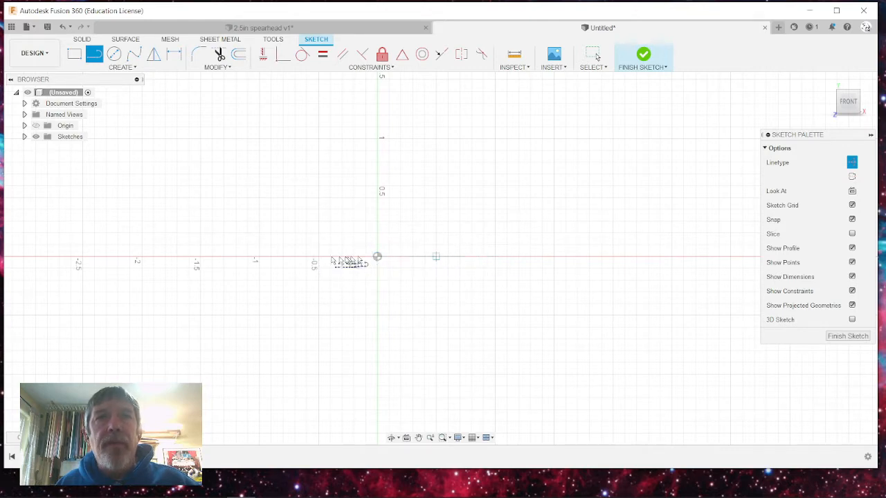
pyautogui.click(319, 257)
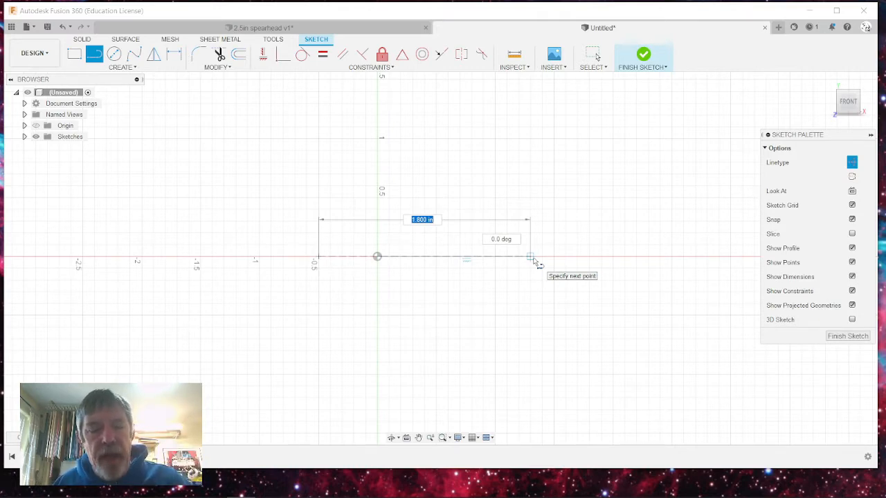
pyautogui.write('2')
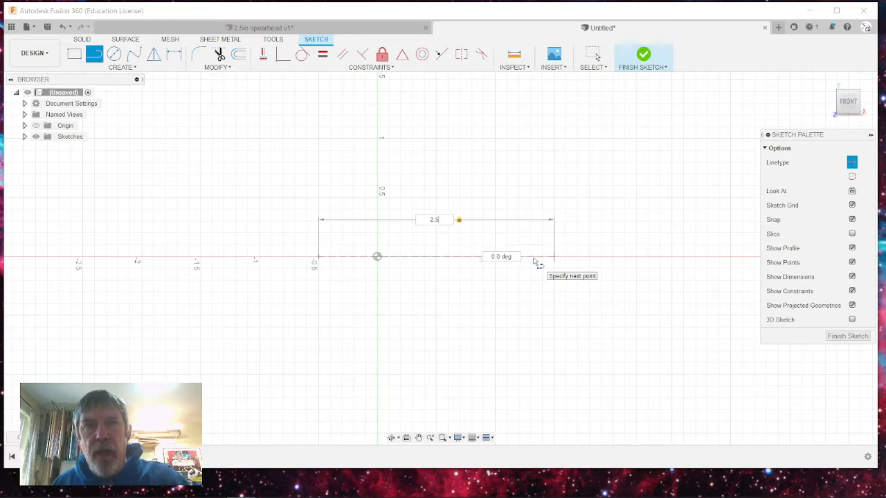
pyautogui.write('.5')
pyautogui.press('Return')
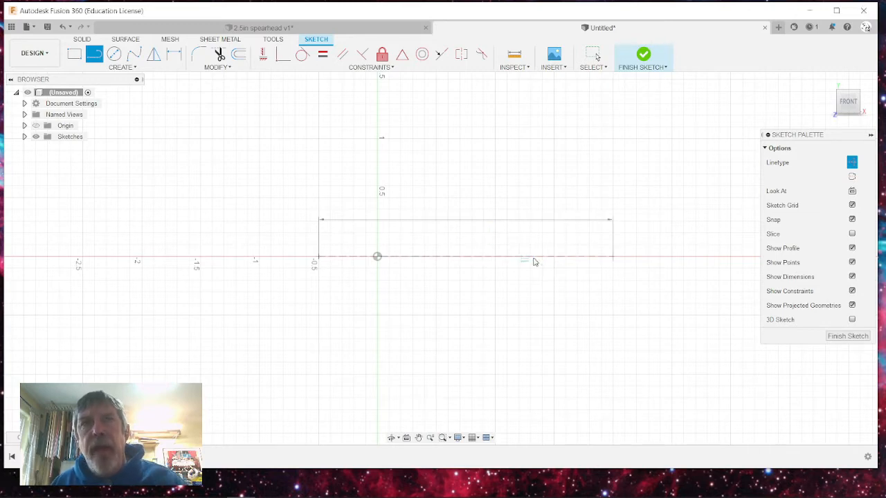
pyautogui.press('Escape')
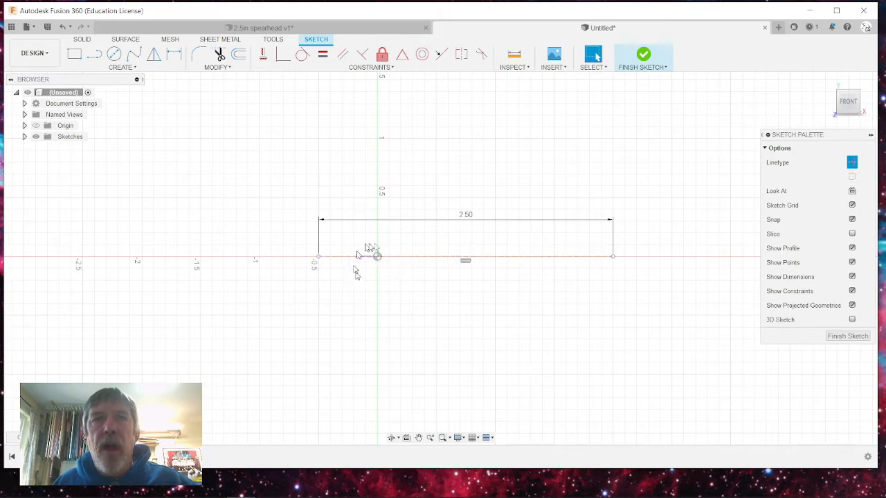
# - Constrain the construction line coincident with the origin and slide its left endpoint to about 0.38 in left of the origin
pyautogui.click(410, 257)
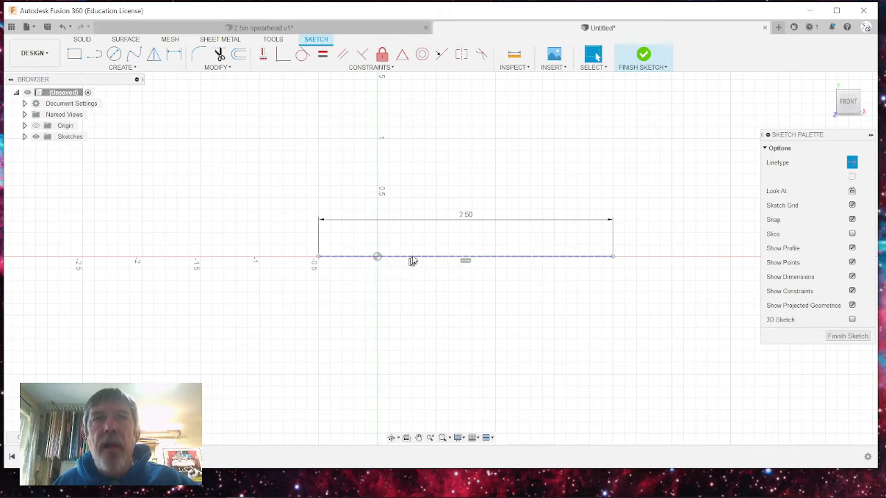
pyautogui.click(414, 307)
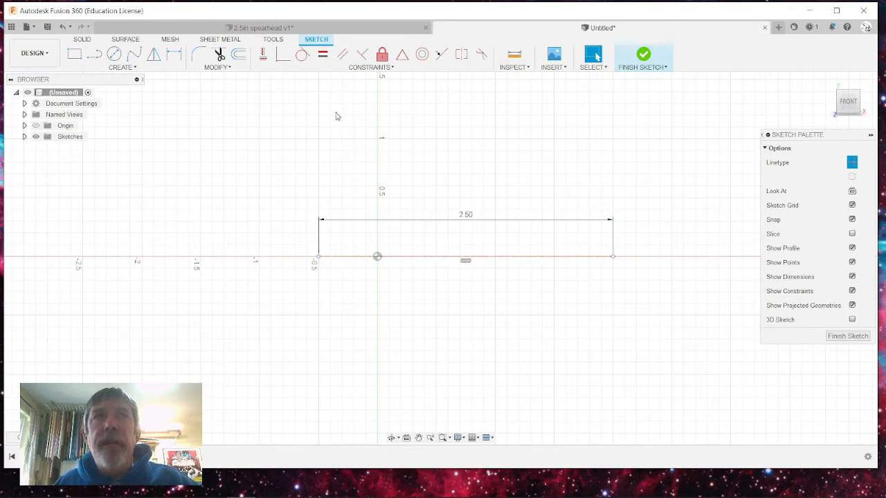
pyautogui.click(283, 61)
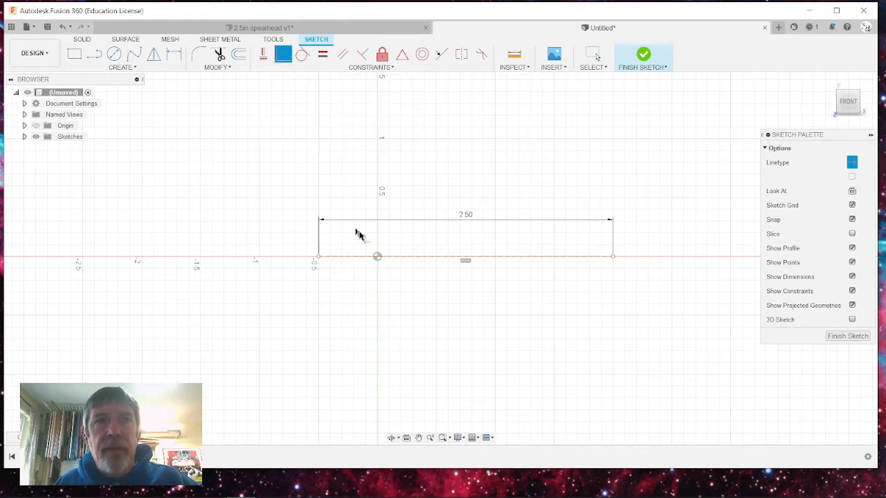
pyautogui.click(377, 258)
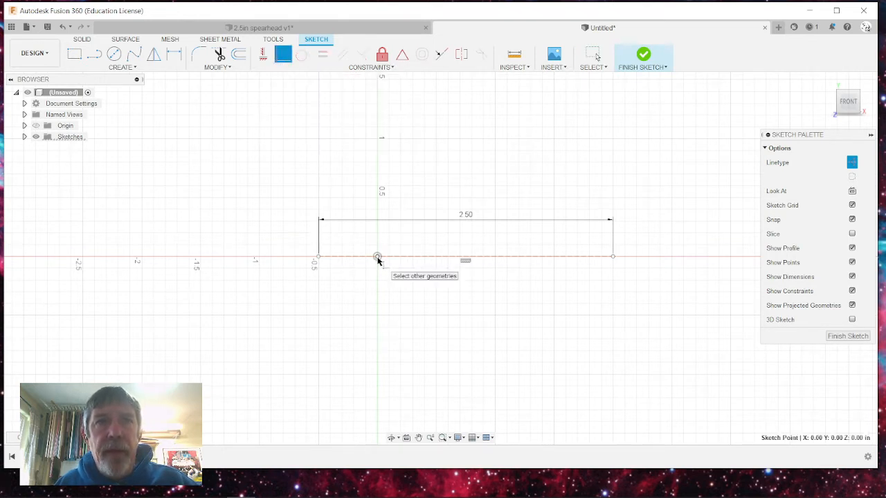
pyautogui.click(413, 261)
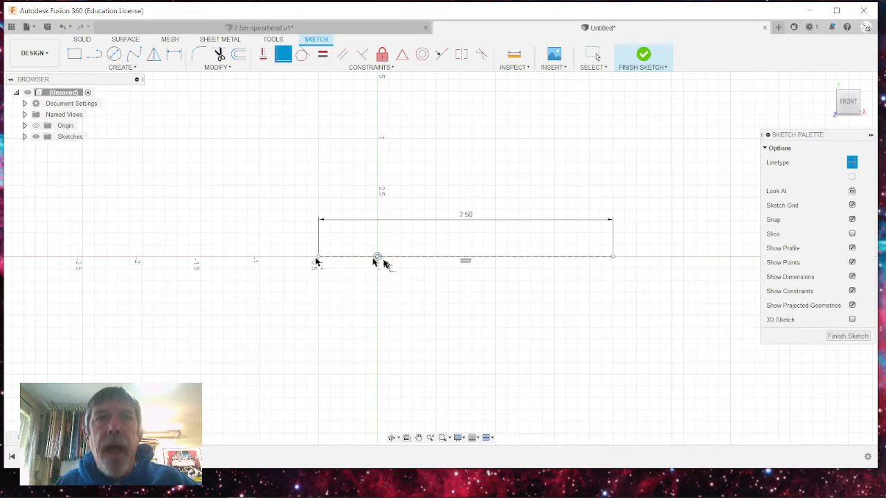
pyautogui.scroll(5, 378, 258)
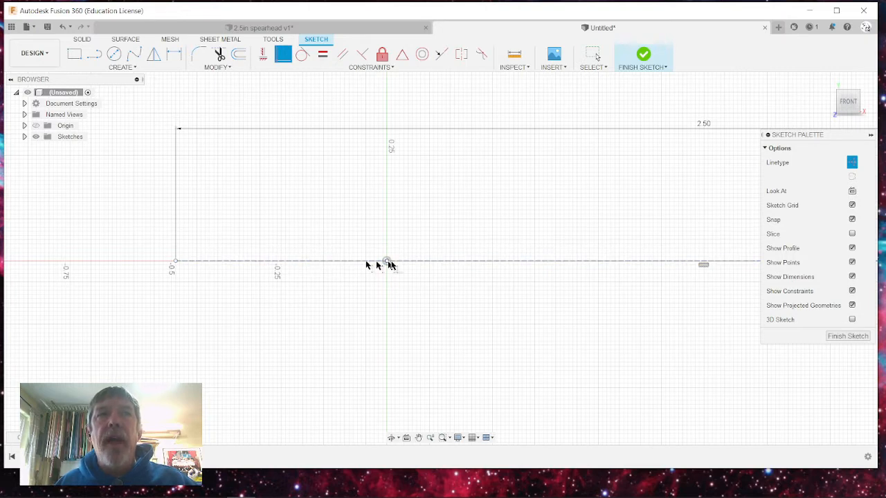
pyautogui.click(387, 261)
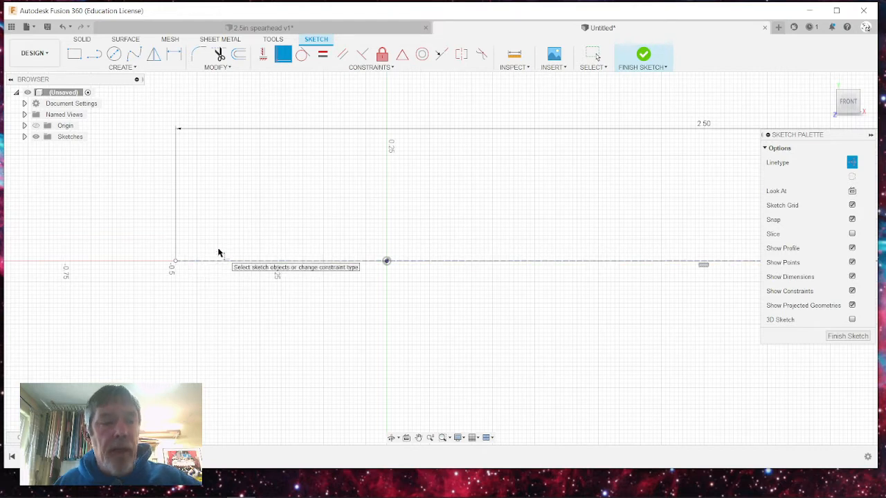
pyautogui.press('Escape')
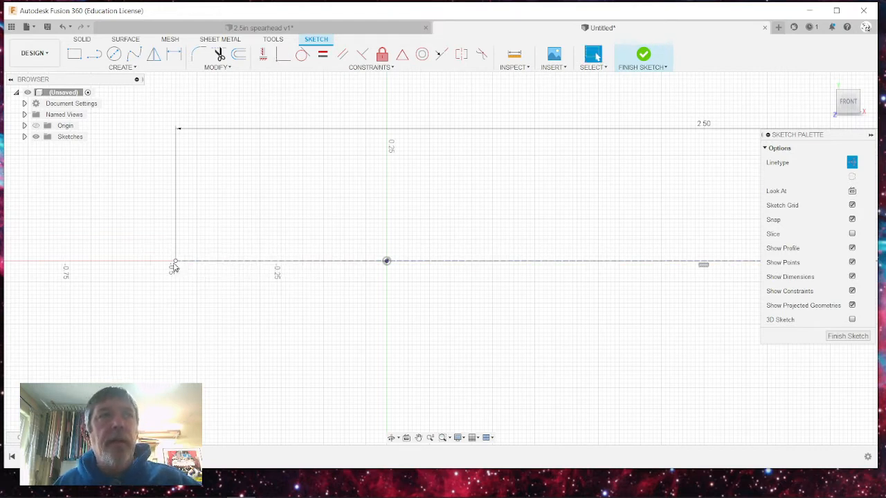
pyautogui.moveTo(175, 264)
pyautogui.mouseDown()
pyautogui.moveTo(289, 262)
pyautogui.moveTo(159, 261)
pyautogui.moveTo(231, 262)
pyautogui.mouseUp()
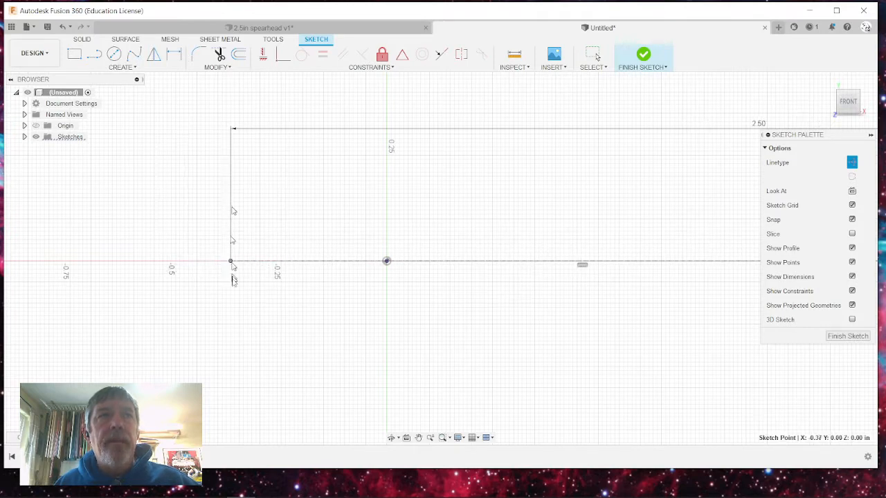
pyautogui.moveTo(231, 304); pyautogui.dragTo(227, 263)
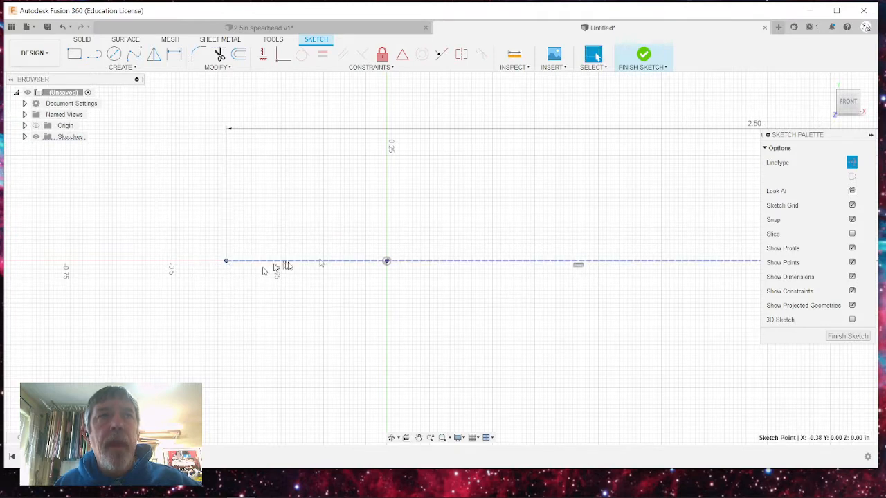
pyautogui.scroll(-2, 147, 249)
pyautogui.scroll(-1, 401, 248)
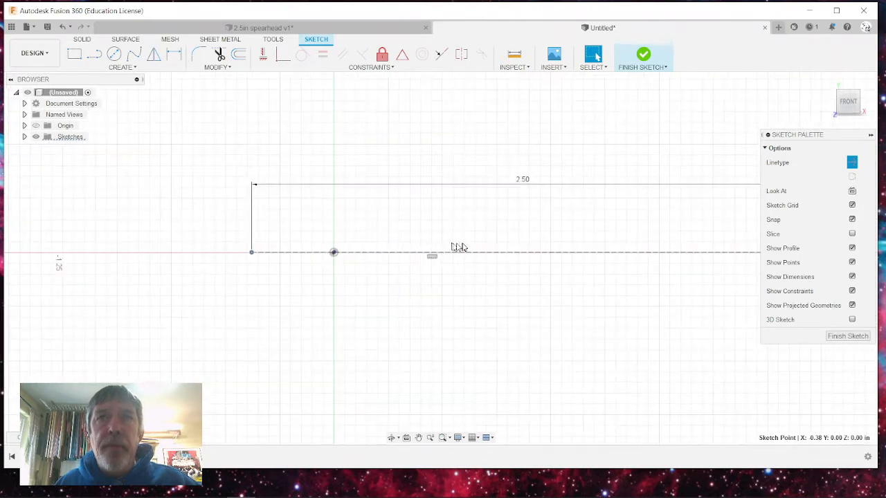
pyautogui.scroll(-1, 292, 251)
pyautogui.scroll(-1, 307, 243)
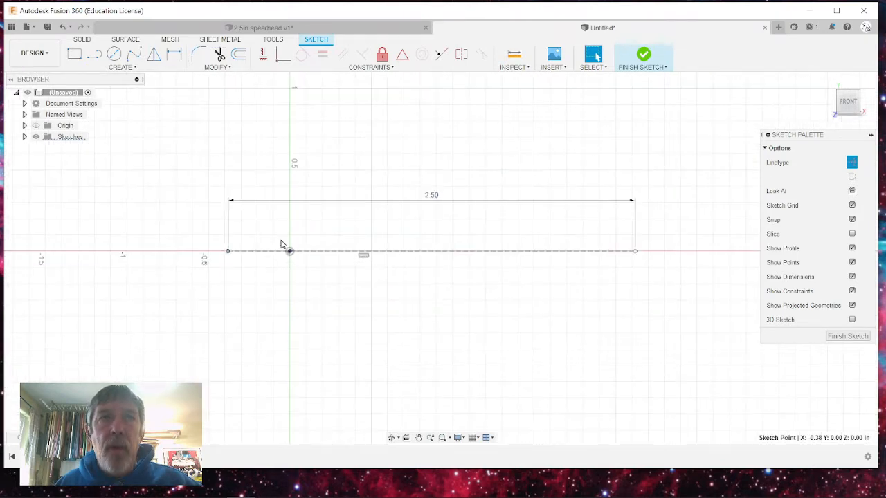
pyautogui.scroll(2, 283, 248)
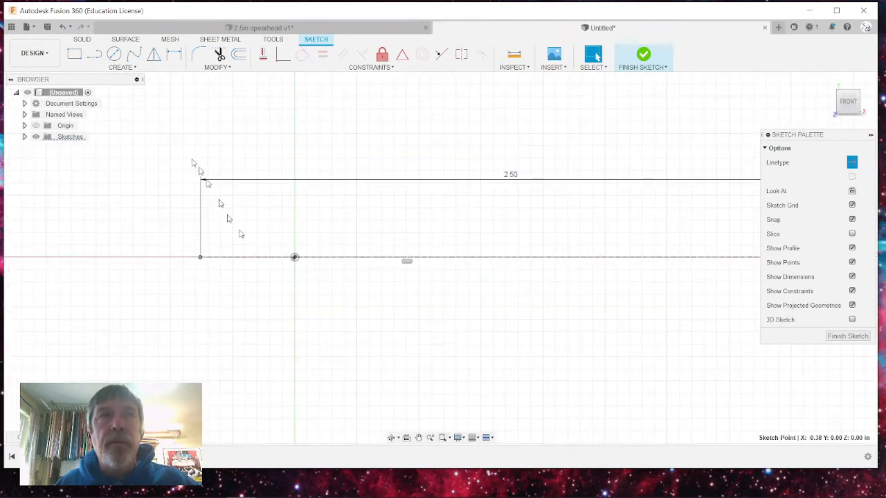
pyautogui.click(173, 54)
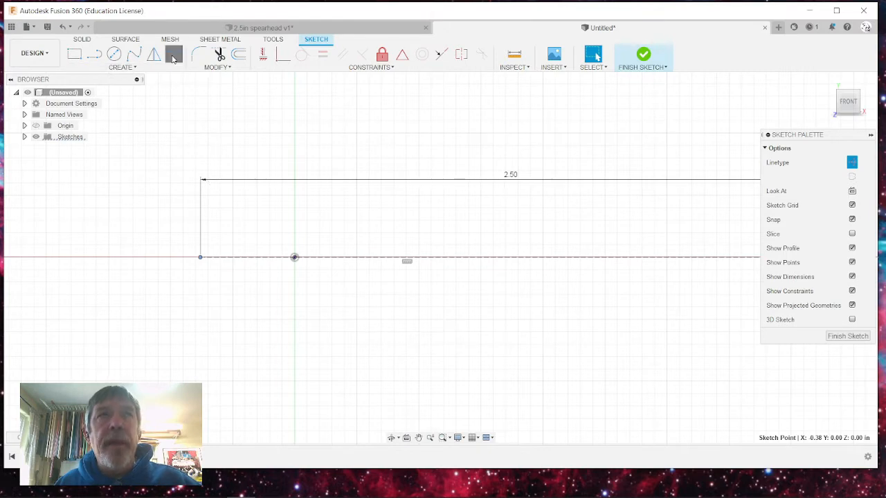
pyautogui.click(295, 257)
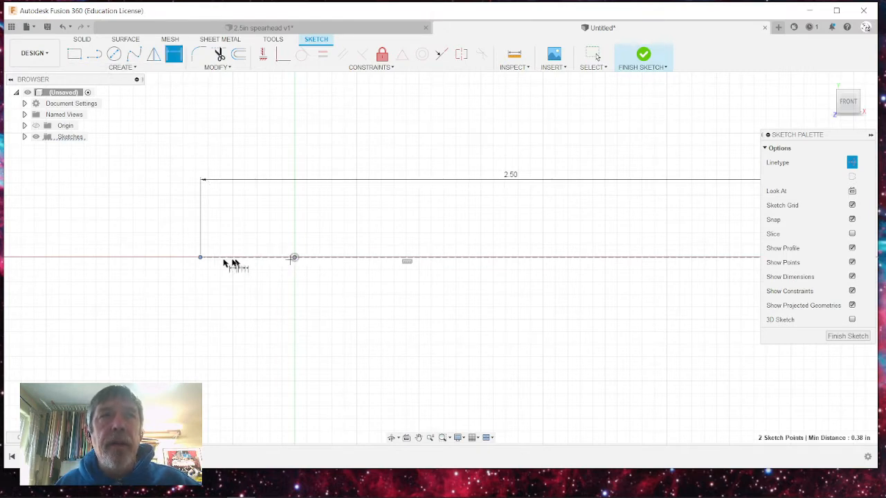
pyautogui.click(200, 258)
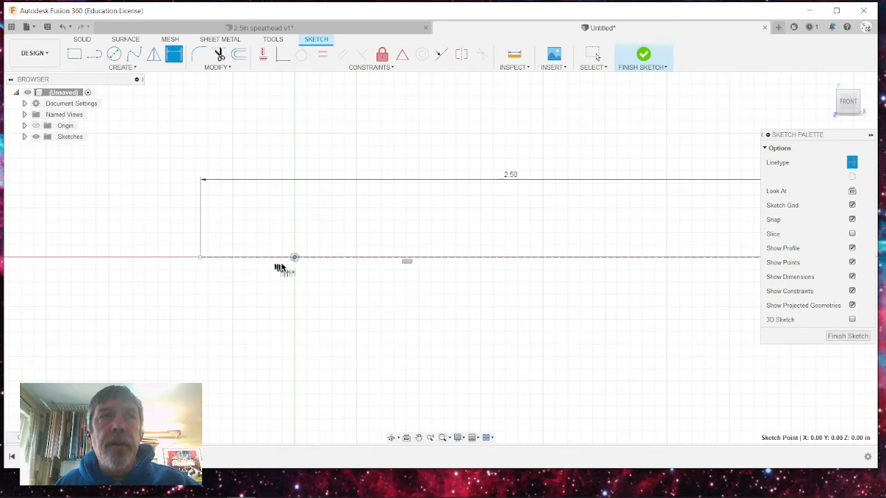
pyautogui.click(294, 259)
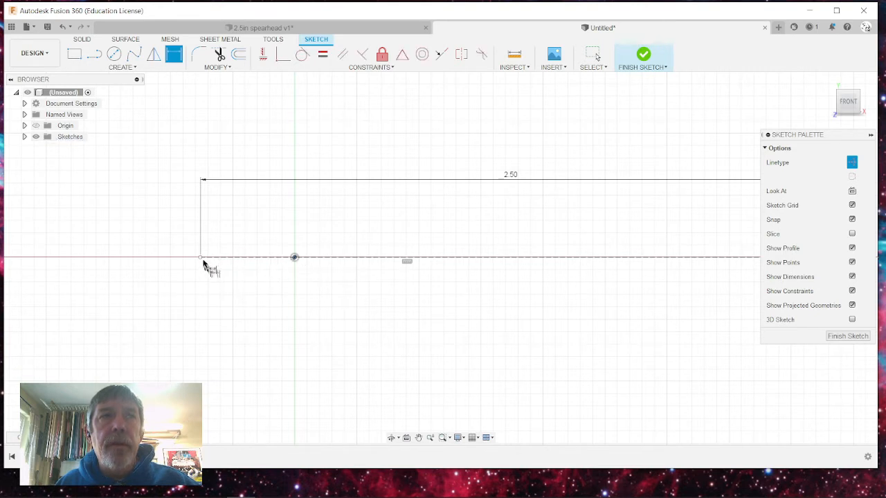
pyautogui.click(201, 258)
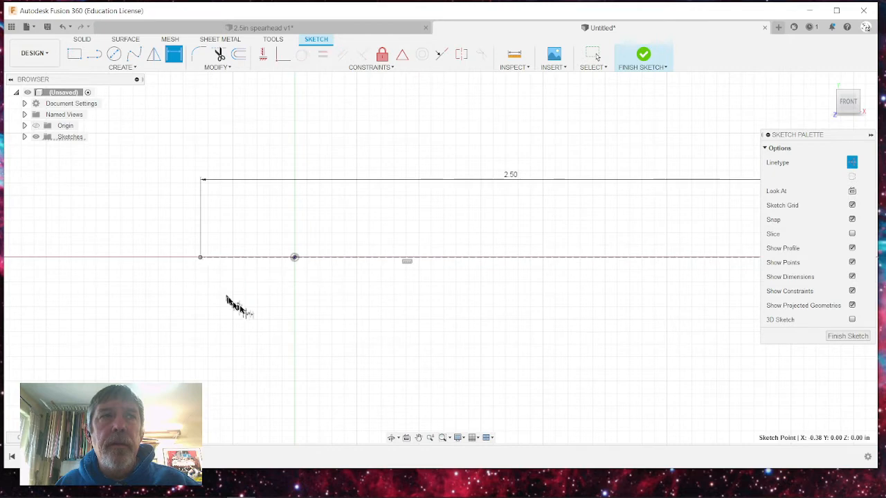
pyautogui.scroll(-2, 243, 299)
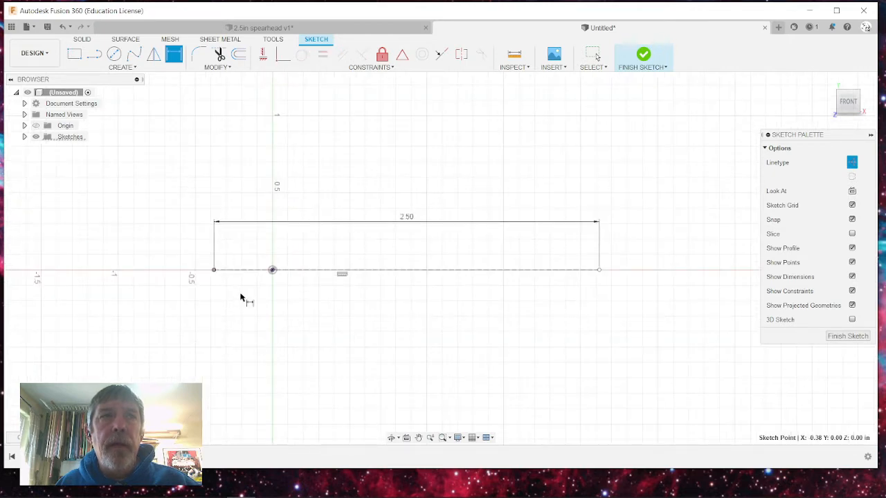
pyautogui.press('Escape')
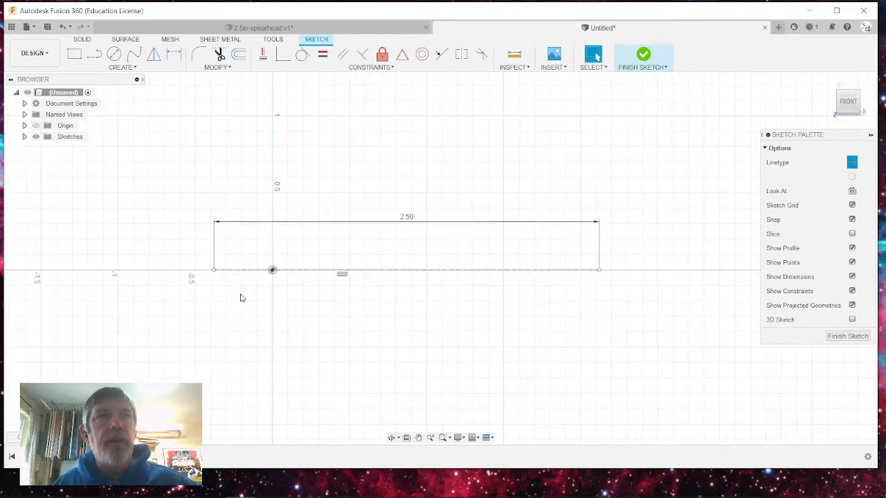
# - Dimension the distance from the origin to the construction line's left endpoint and set it to 0.5 in
pyautogui.click(173, 58)
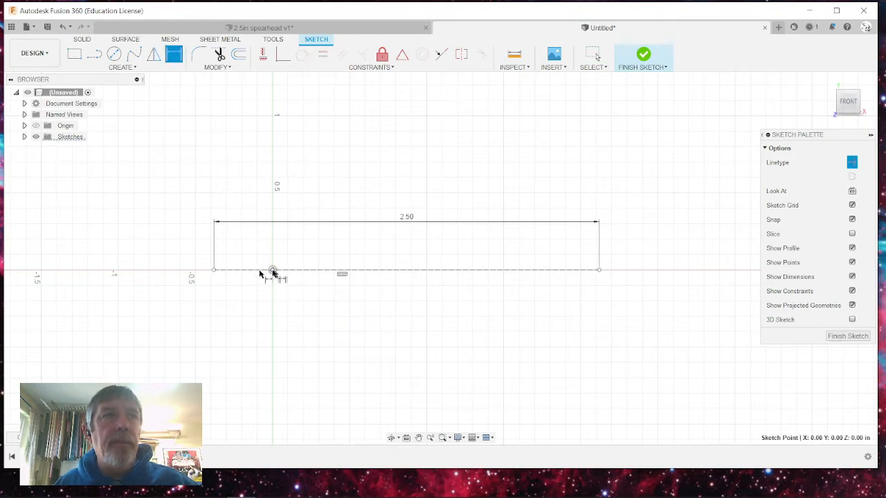
pyautogui.click(273, 271)
pyautogui.click(214, 271)
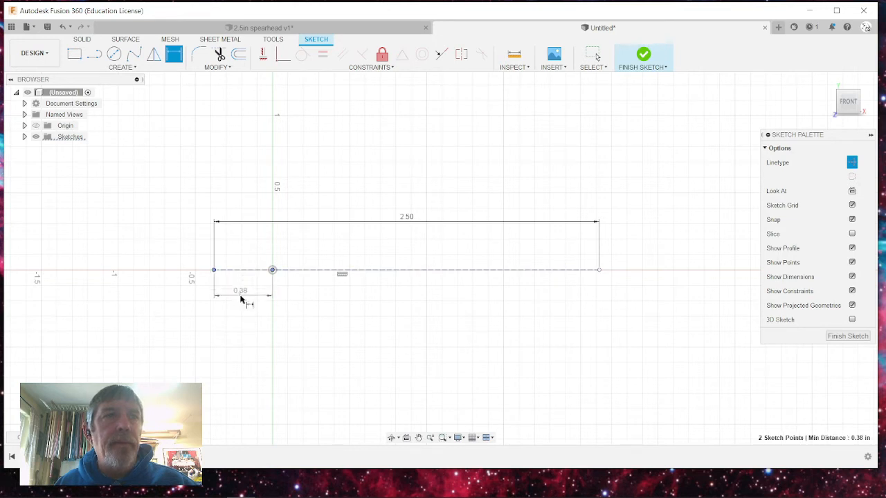
pyautogui.click(242, 300)
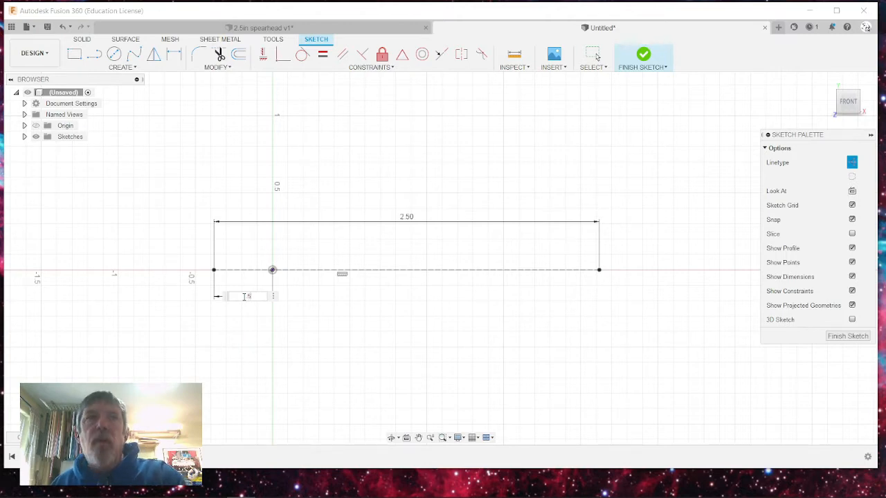
pyautogui.press('Return')
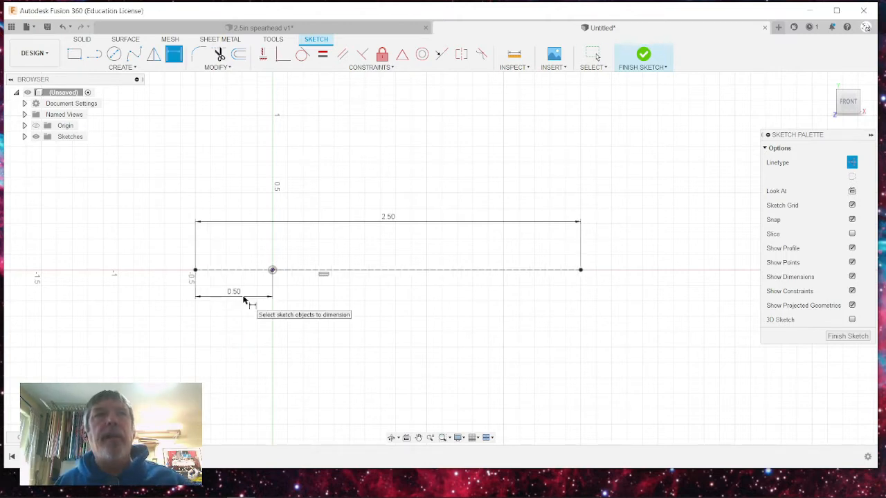
# - Check the finished 2.5in spearhead sketch, and in the untitled design draw a vertical construction line up from the origin, .1875/2 in long
pyautogui.click(255, 29)
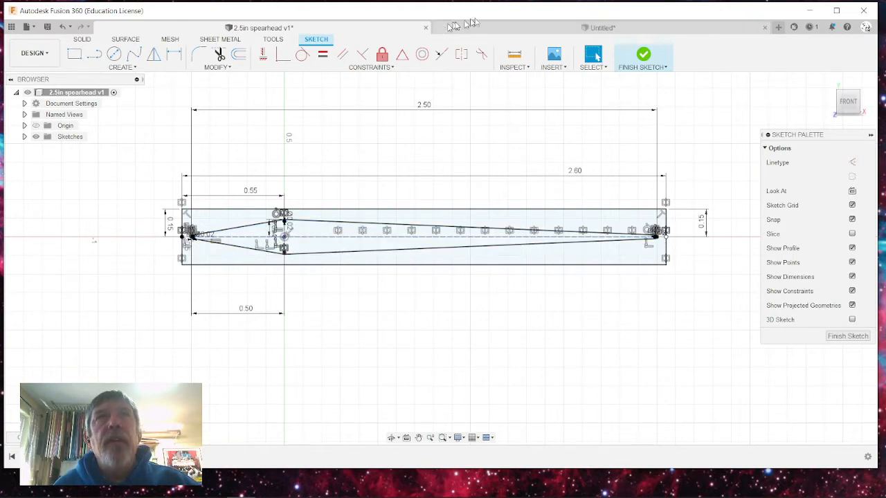
pyautogui.click(532, 31)
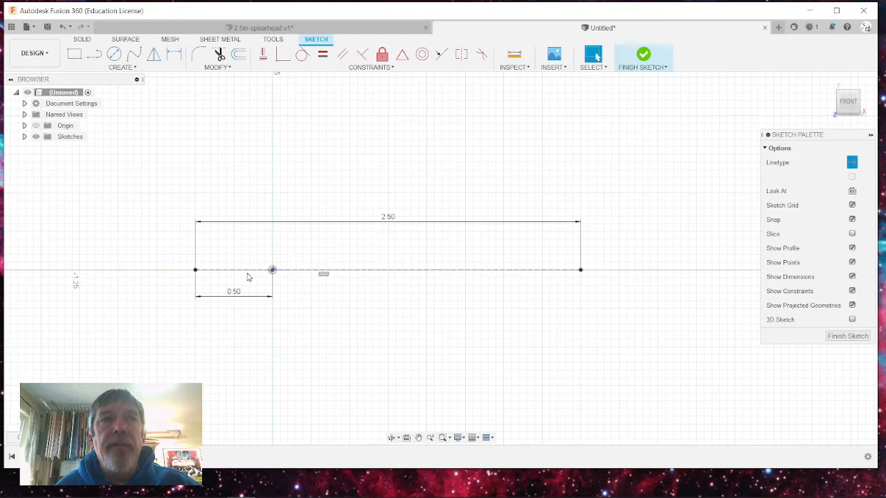
pyautogui.click(95, 55)
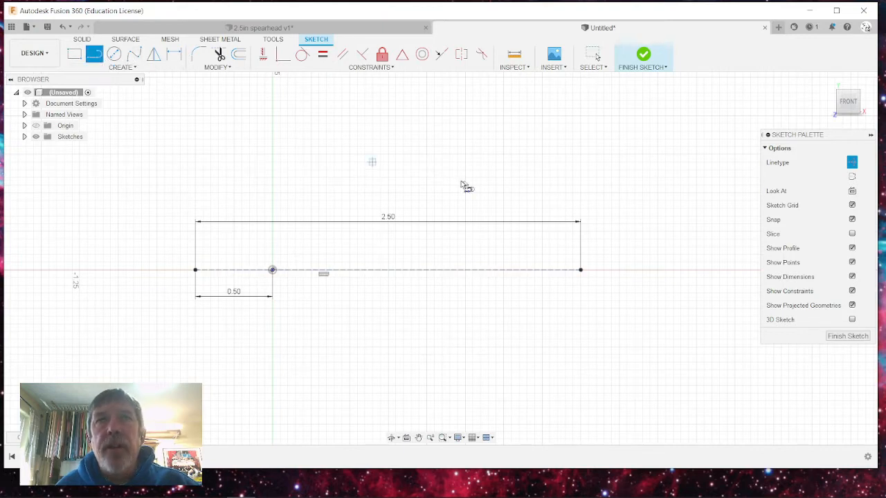
pyautogui.click(272, 270)
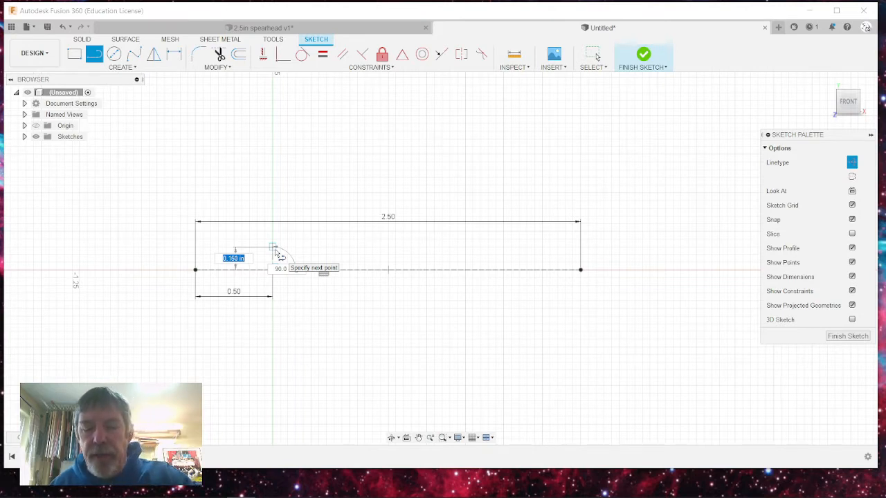
pyautogui.press('BackSpace')
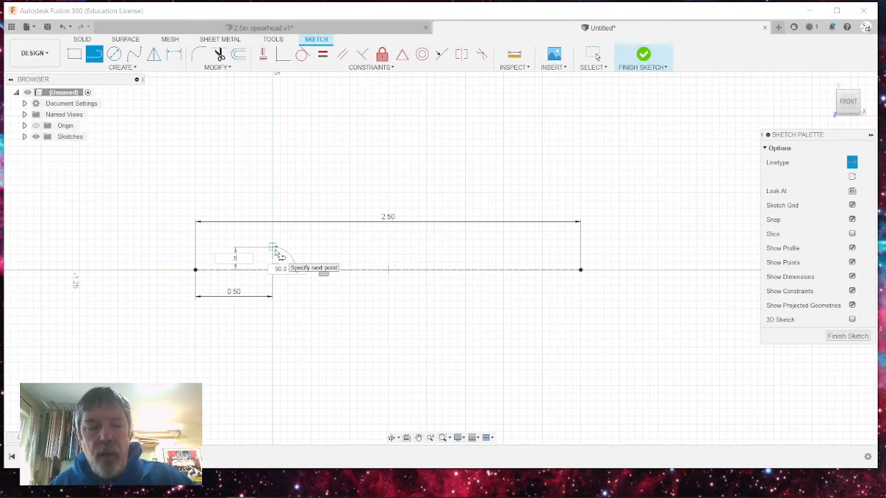
pyautogui.write('.1')
pyautogui.press('Tab')
pyautogui.write('875')
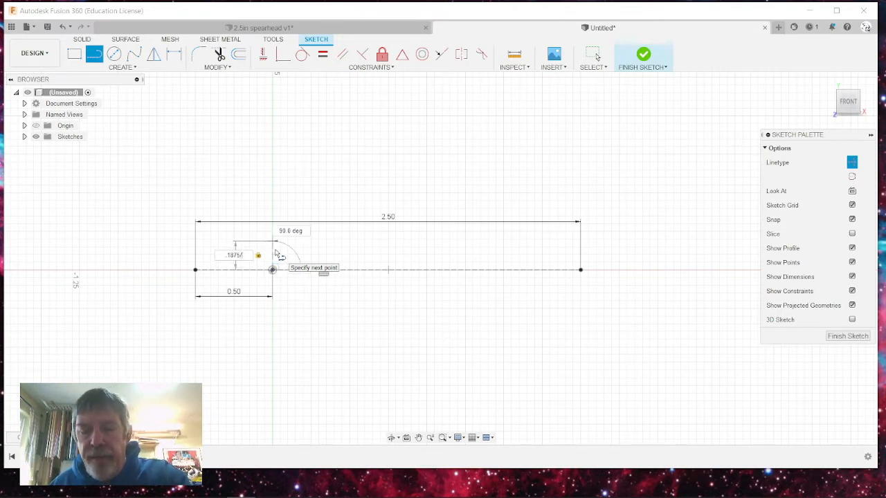
pyautogui.write('/2')
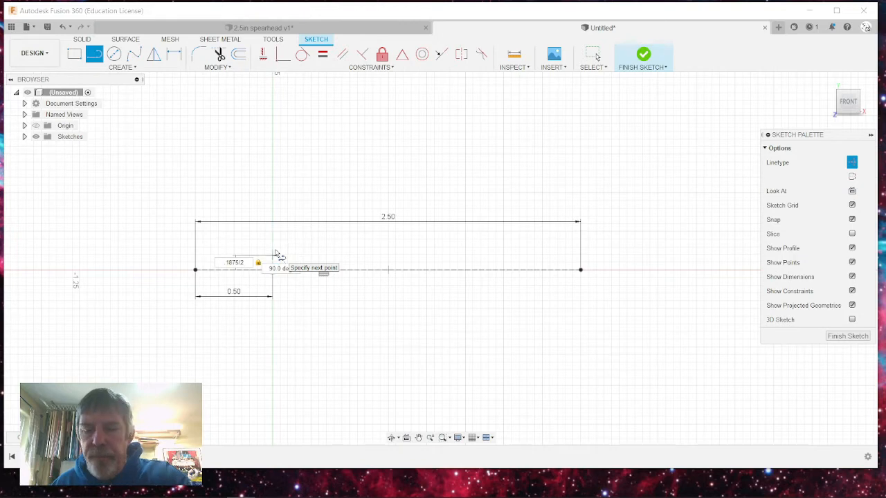
pyautogui.press('Return')
pyautogui.press('Escape')
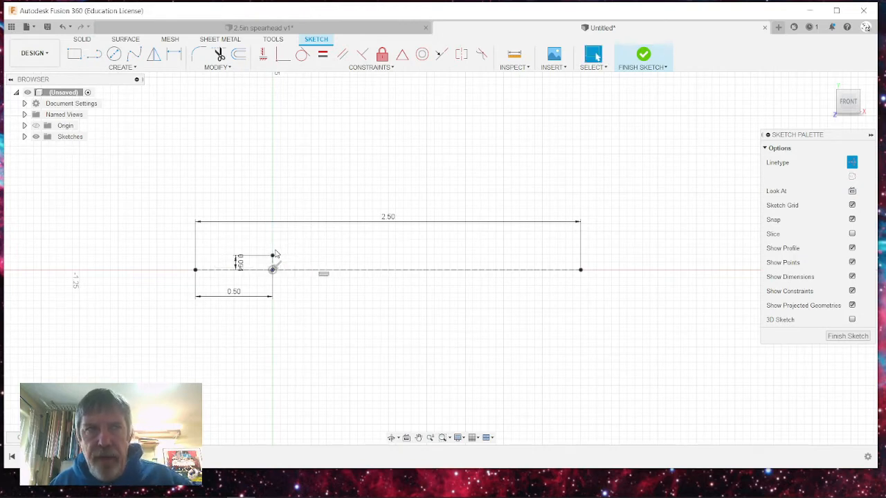
# - Move the vertical line's dimension text above its arrows and mirror the line about the horizontal construction line
pyautogui.scroll(5, 242, 262)
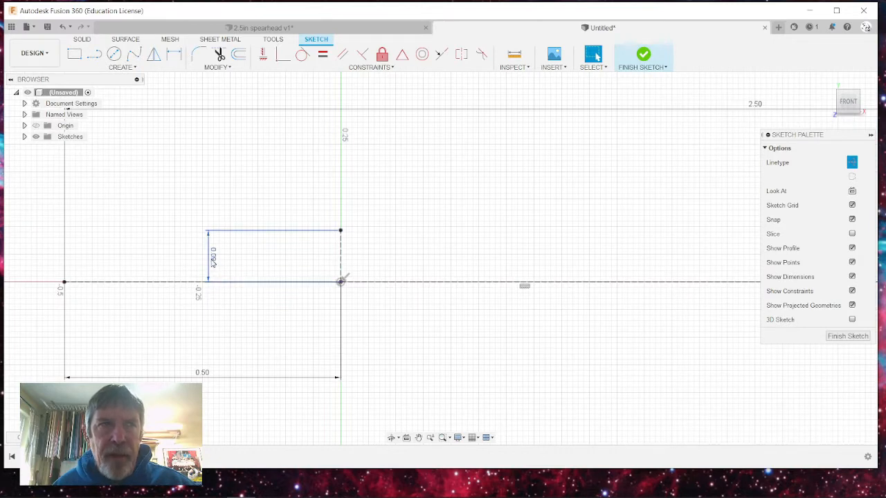
pyautogui.moveTo(213, 257); pyautogui.dragTo(214, 189)
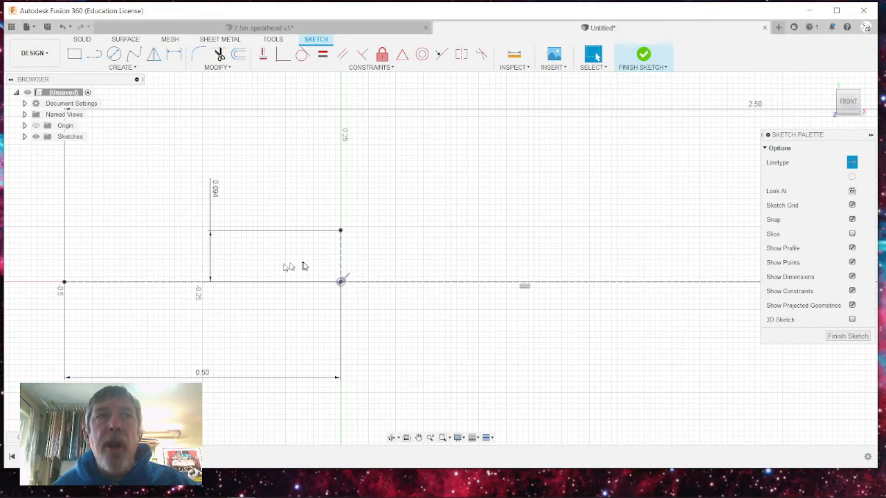
pyautogui.click(153, 59)
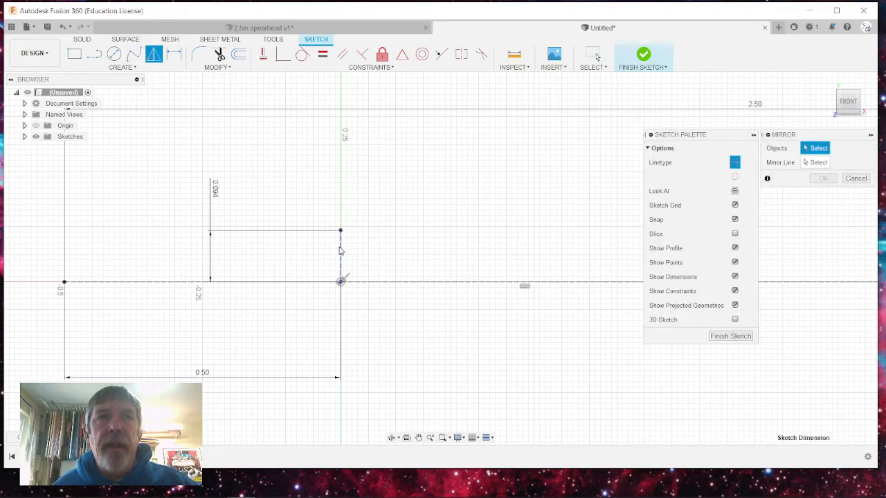
pyautogui.click(339, 250)
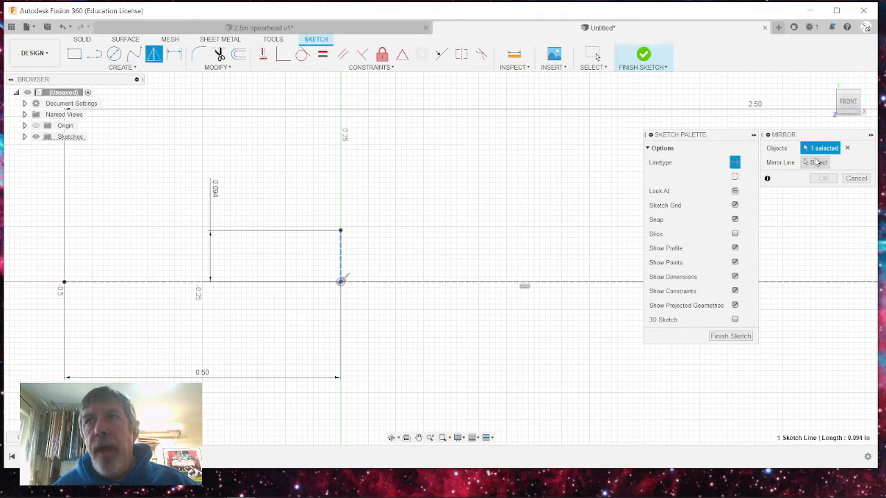
pyautogui.click(817, 162)
pyautogui.click(376, 282)
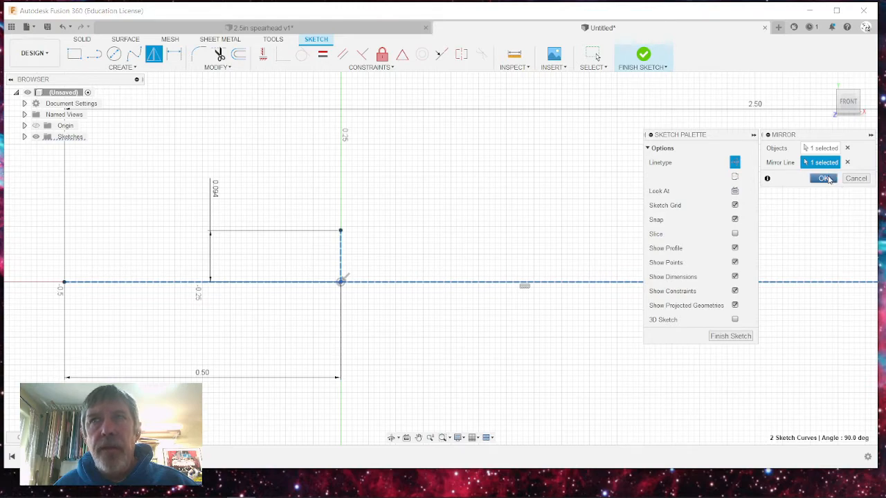
pyautogui.click(826, 178)
pyautogui.scroll(3, 359, 322)
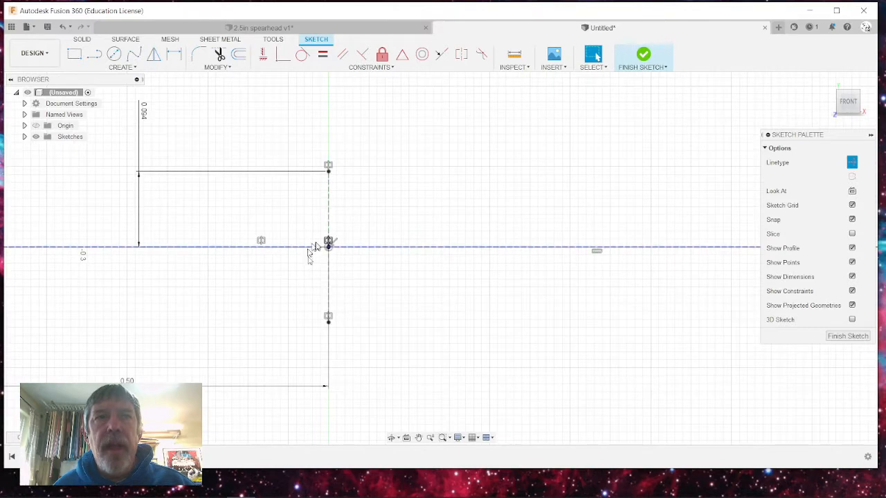
# - Add a driven dimension between the outer endpoints of the two mirrored vertical lines and delete it
pyautogui.scroll(-3, 328, 252)
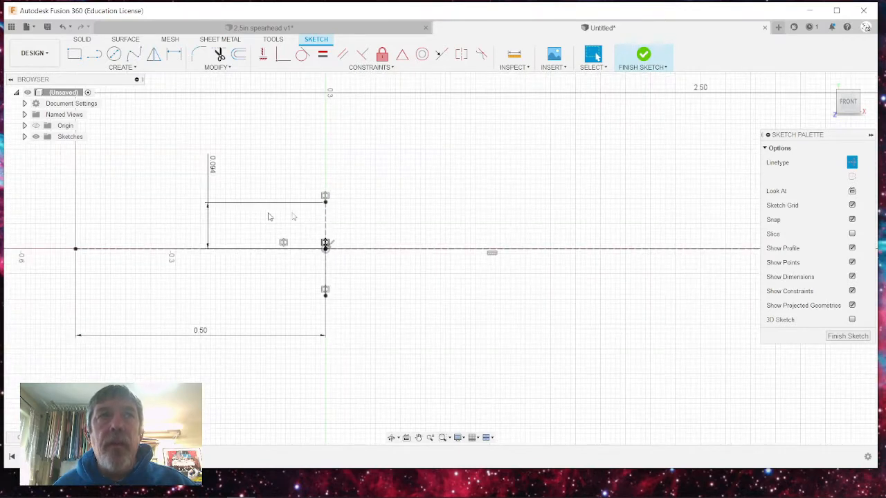
pyautogui.click(177, 58)
pyautogui.click(325, 203)
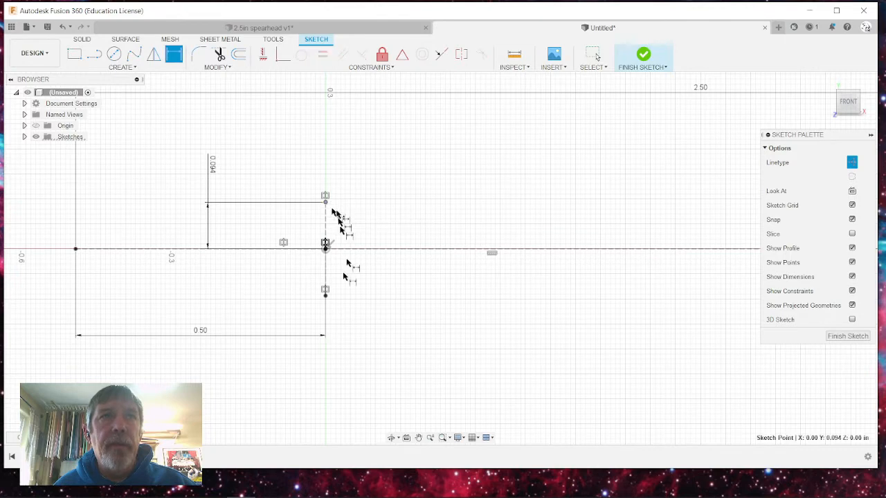
pyautogui.click(325, 295)
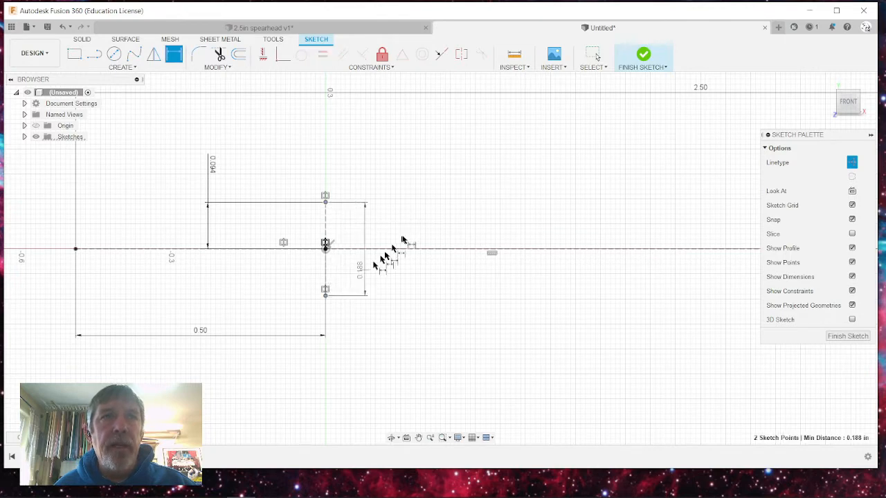
pyautogui.click(423, 230)
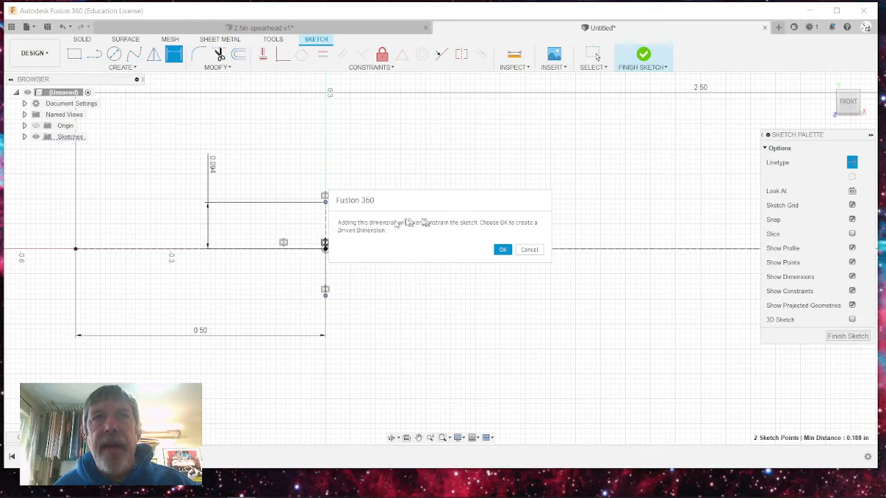
pyautogui.click(503, 250)
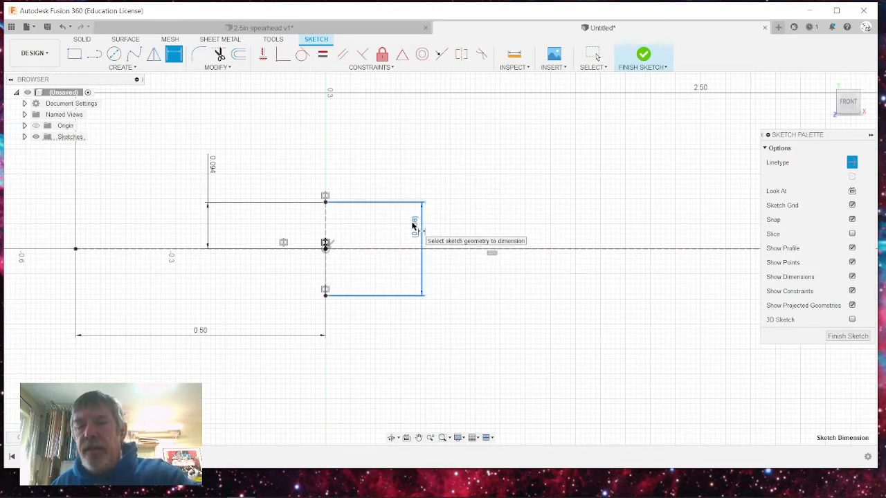
pyautogui.press('Delete')
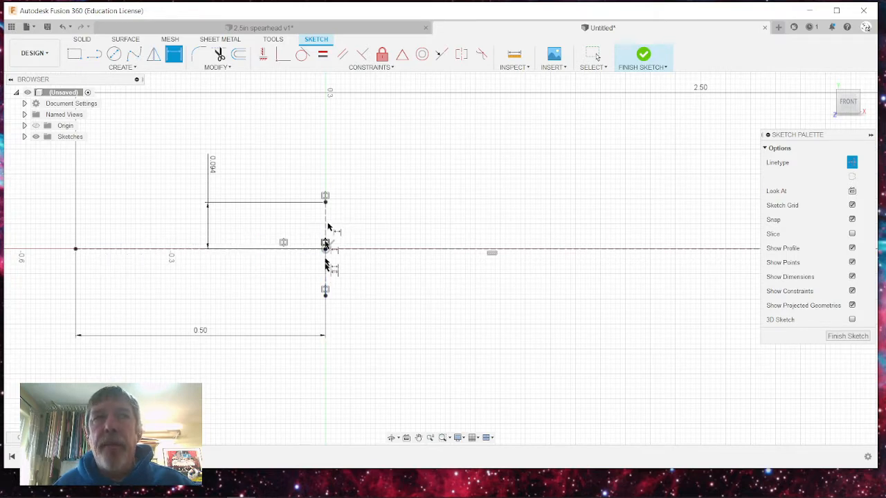
# - Delete the mirrored vertical construction line below the horizontal centerline, keeping the upper one
pyautogui.click(326, 279)
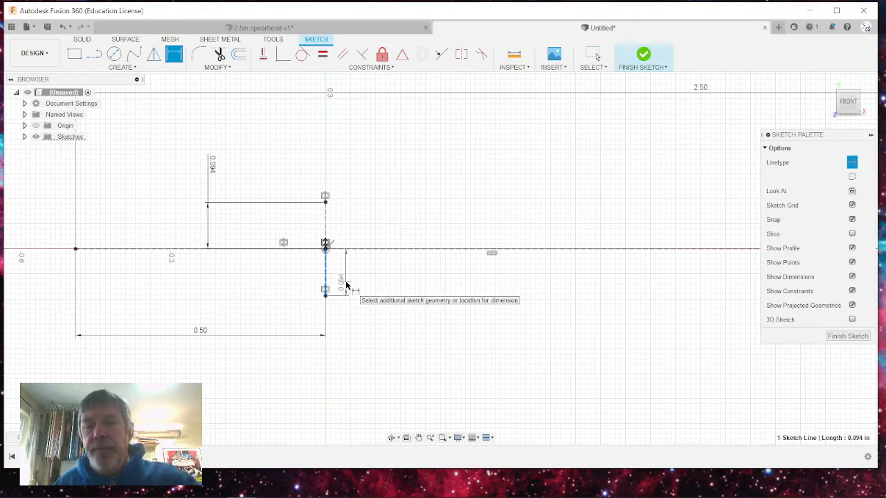
pyautogui.press('Delete')
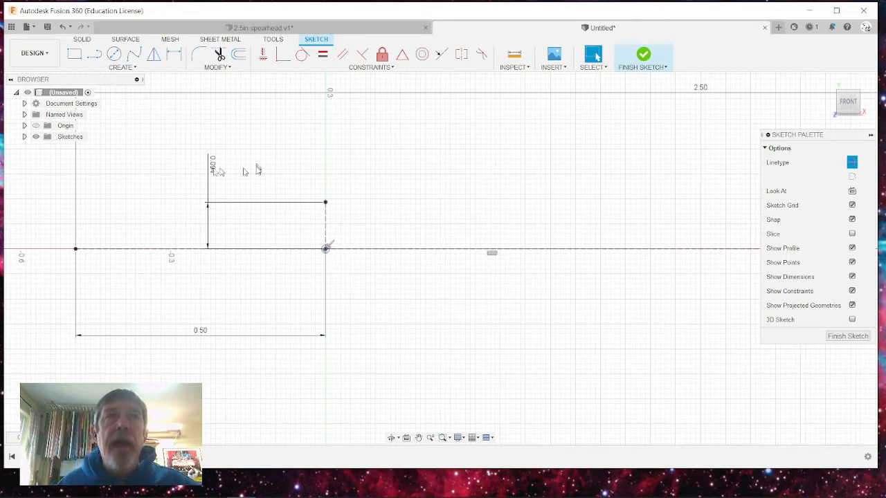
pyautogui.scroll(-3, 488, 247)
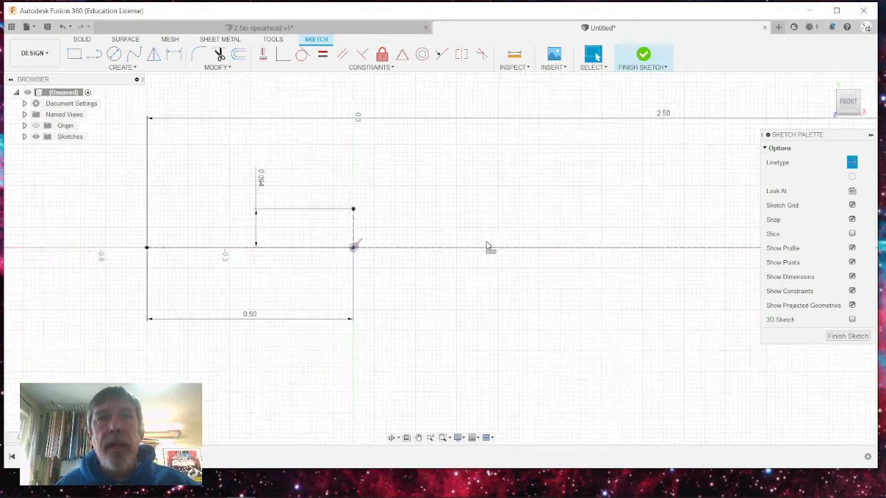
pyautogui.scroll(-2, 349, 253)
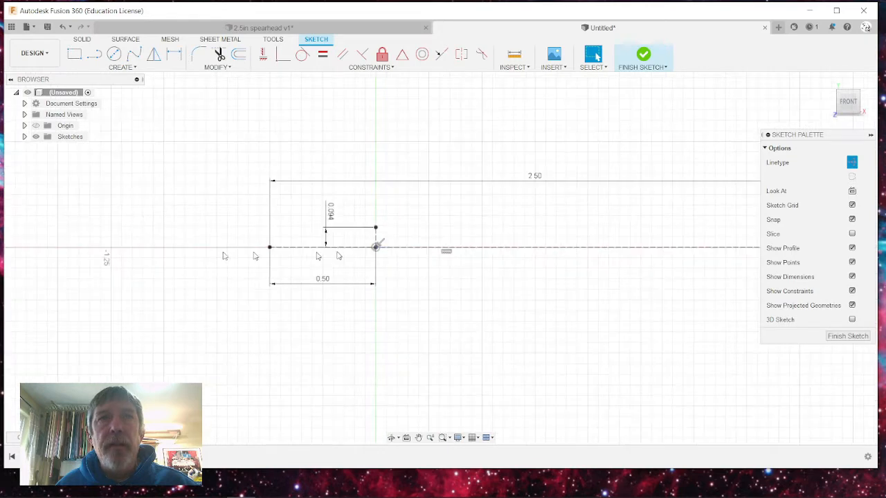
pyautogui.click(375, 248)
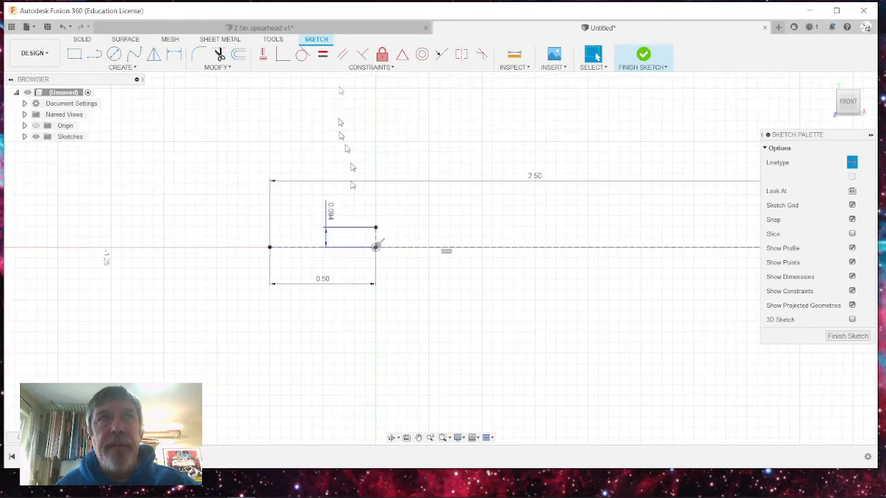
# - Examine the geometry at the widest point of the 2.5in spearhead sketch and return to the untitled design
pyautogui.click(263, 28)
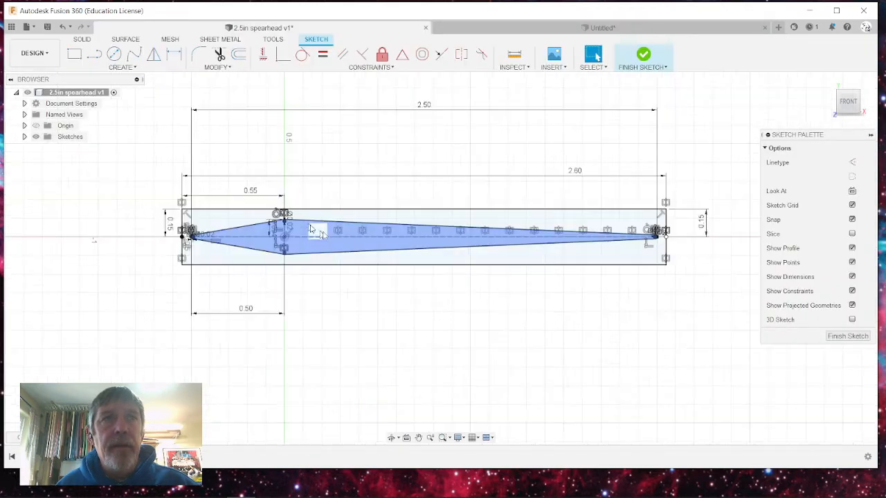
pyautogui.scroll(5, 277, 232)
pyautogui.scroll(3, 272, 235)
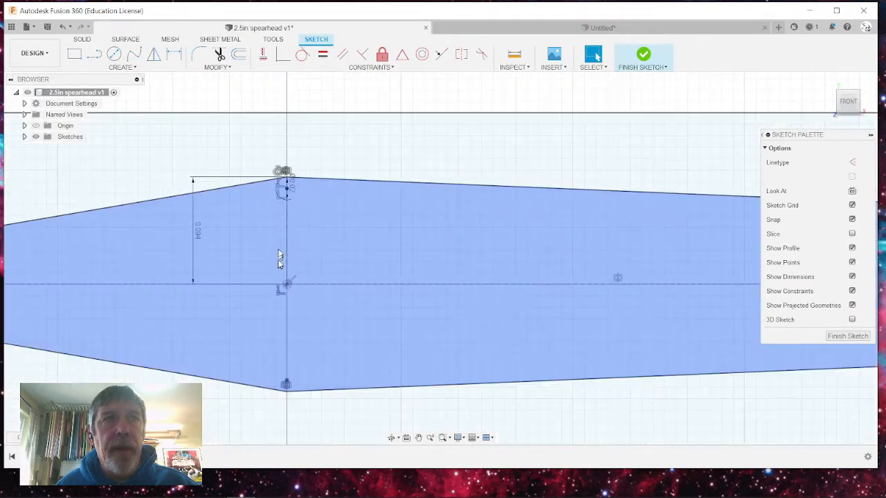
pyautogui.scroll(-4, 330, 152)
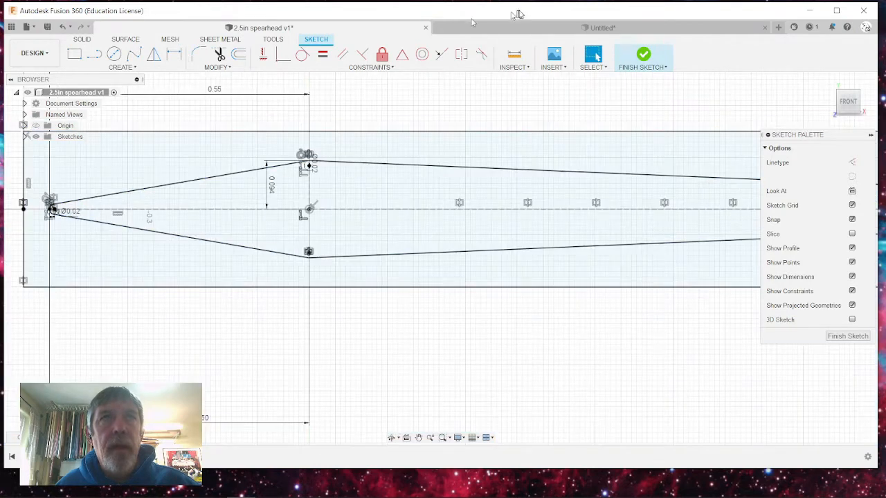
pyautogui.click(525, 26)
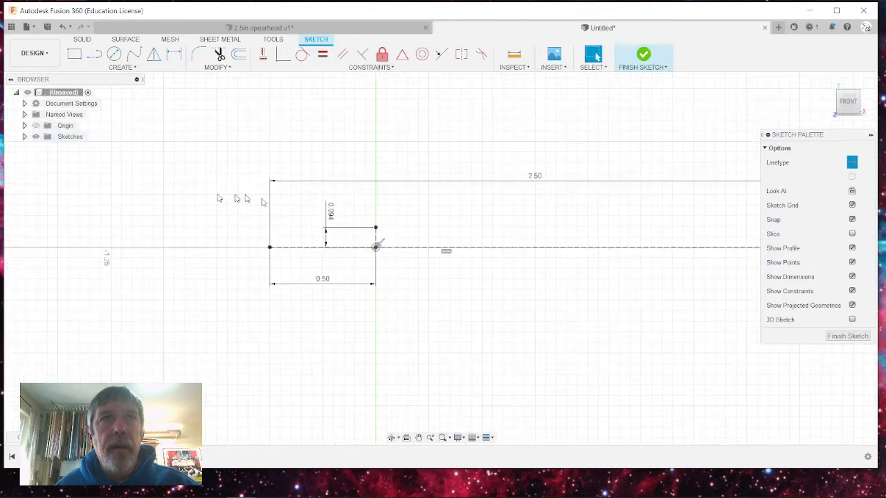
# - Draw a 0.02 in diameter circle in normal linetype, centered on the vertical construction line below its upper endpoint
pyautogui.scroll(-1, 311, 218)
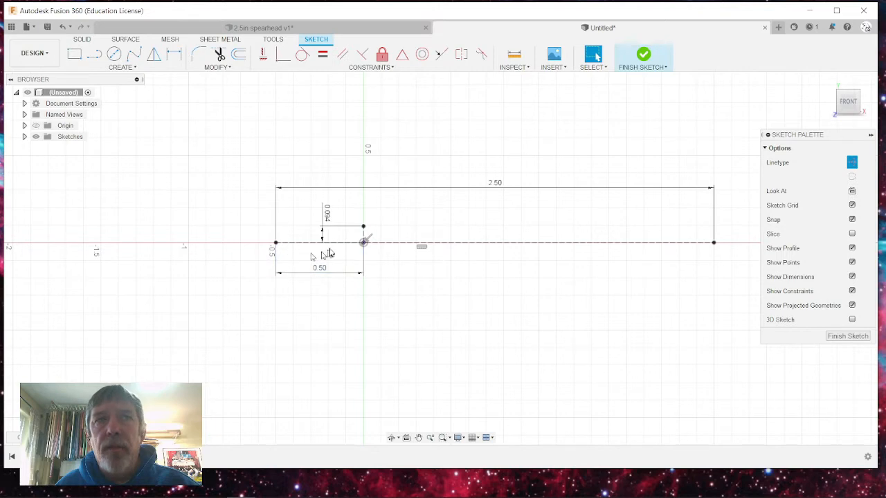
pyautogui.scroll(3, 357, 239)
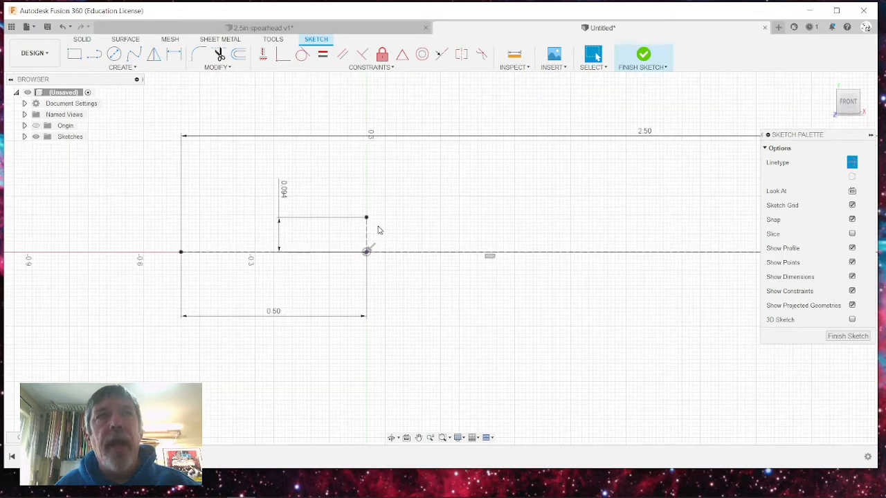
pyautogui.scroll(2, 379, 231)
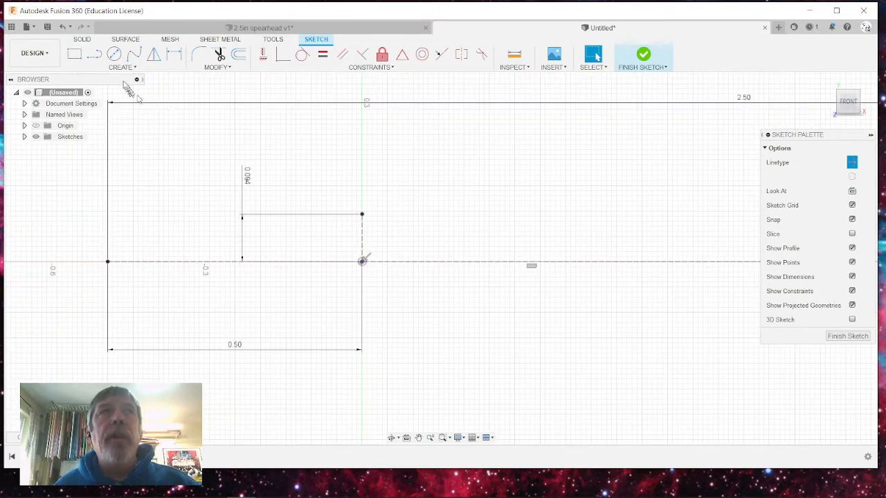
pyautogui.click(115, 55)
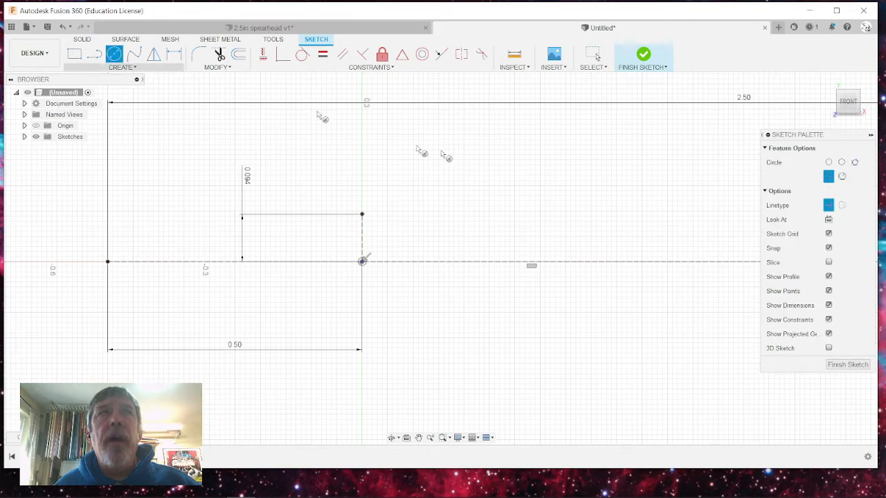
pyautogui.click(828, 205)
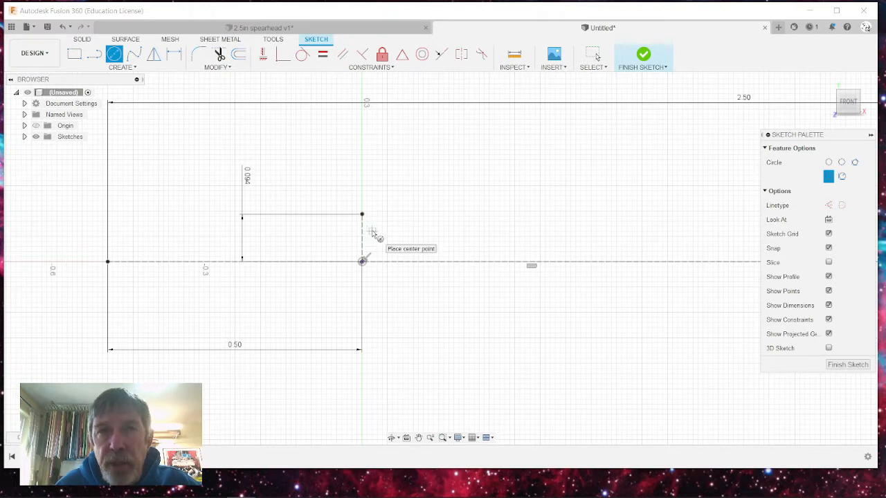
pyautogui.scroll(2, 347, 232)
pyautogui.scroll(2, 349, 234)
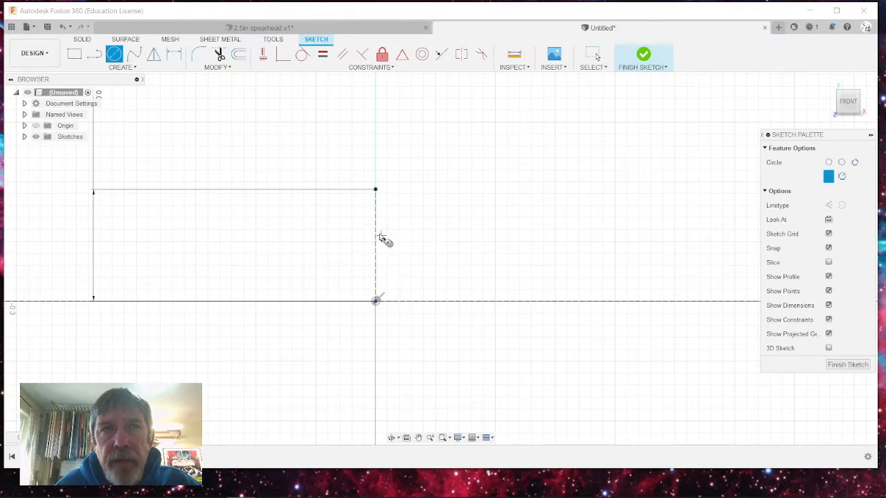
pyautogui.scroll(2, 379, 234)
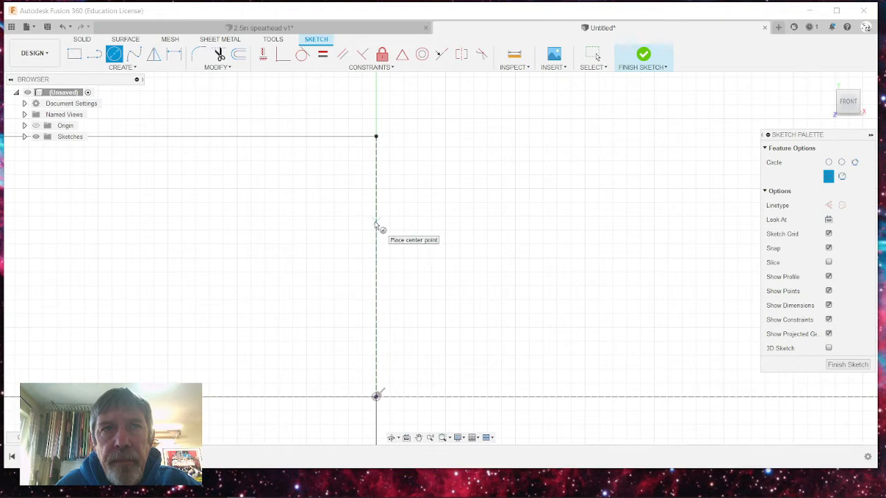
pyautogui.click(376, 223)
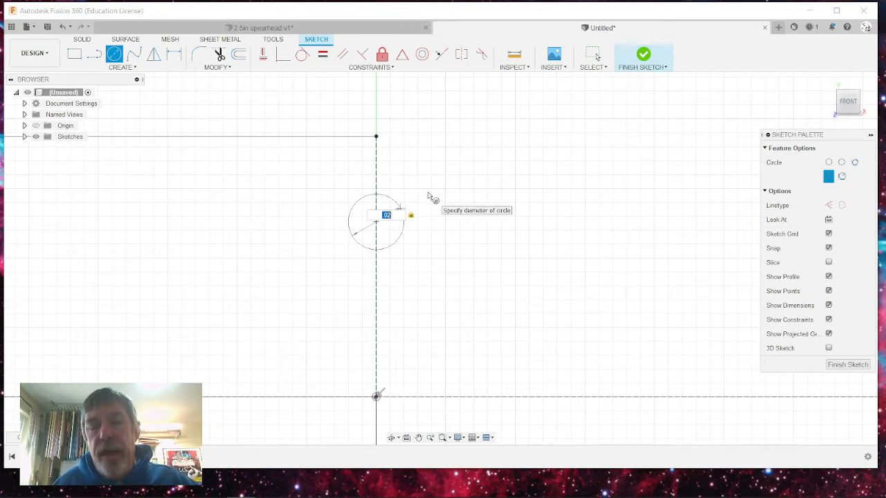
pyautogui.press('Return')
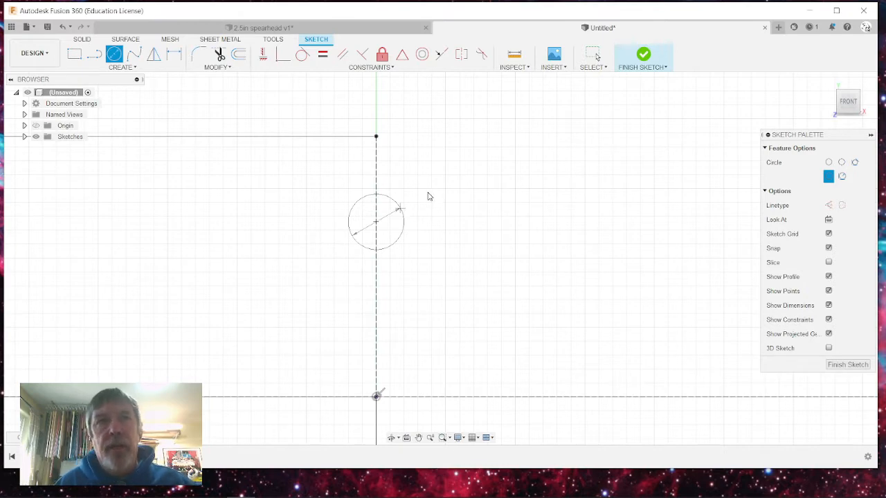
pyautogui.press('Escape')
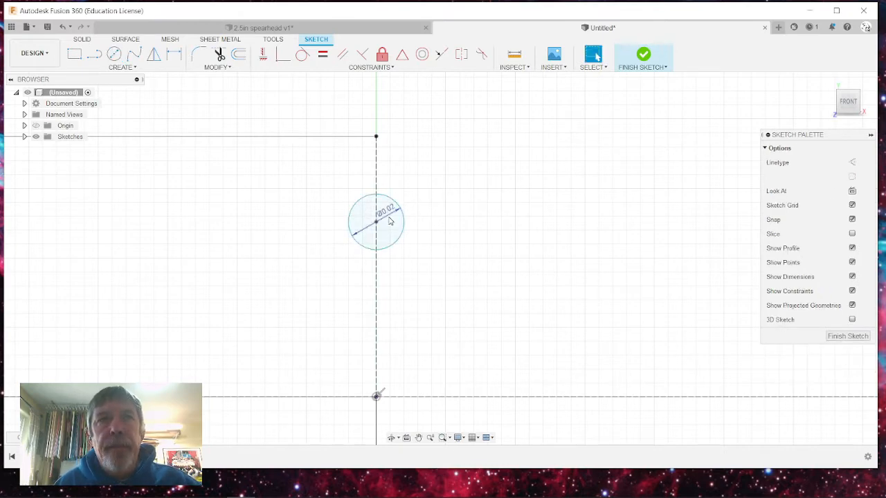
# - Move the circle's diameter dimension outside the circle and slide the circle up to just below the vertical line's upper endpoint
pyautogui.moveTo(387, 217); pyautogui.dragTo(430, 265)
pyautogui.moveTo(376, 225)
pyautogui.mouseDown()
pyautogui.moveTo(378, 160)
pyautogui.moveTo(378, 186)
pyautogui.moveTo(378, 169)
pyautogui.mouseUp()
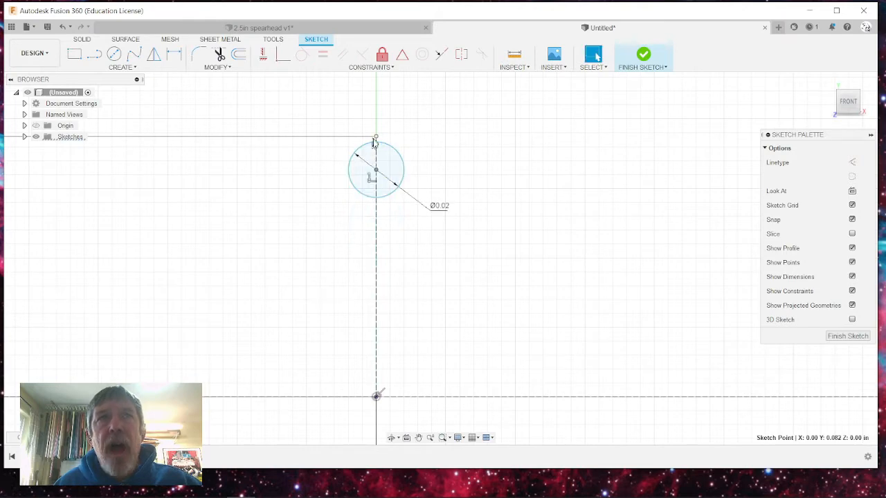
pyautogui.scroll(-3, 378, 149)
pyautogui.scroll(5, 377, 143)
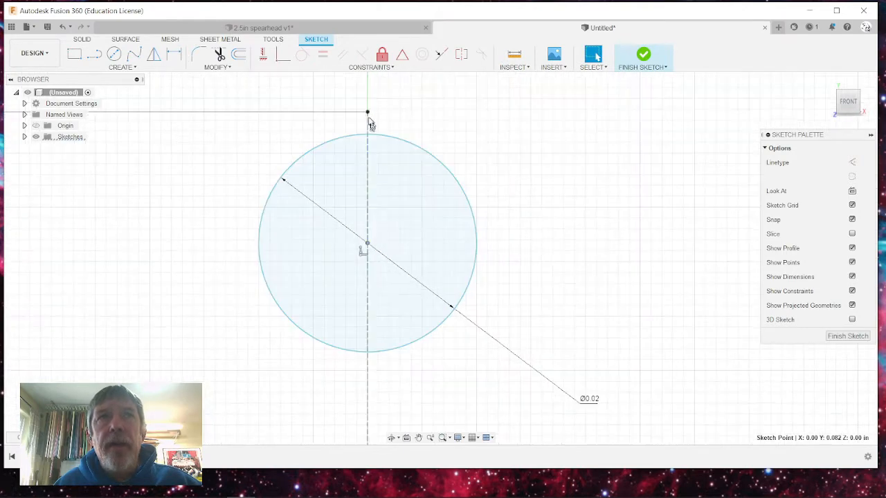
# - Try a coincident constraint between the circle's center and the vertical line's upper endpoint, and undo it
pyautogui.click(284, 57)
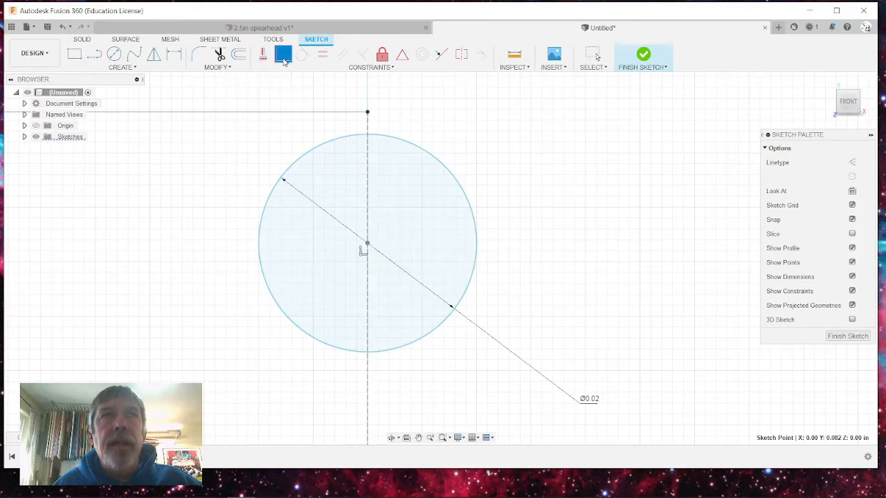
pyautogui.click(367, 112)
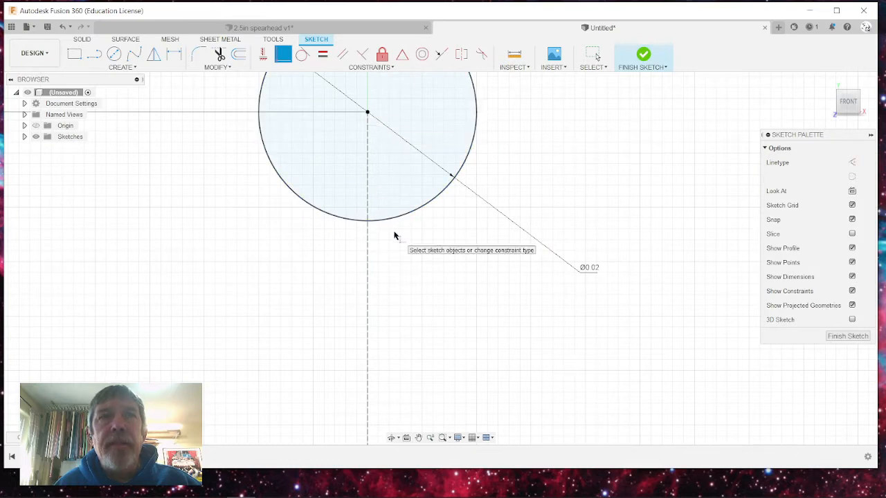
pyautogui.press('Escape')
pyautogui.click(61, 28)
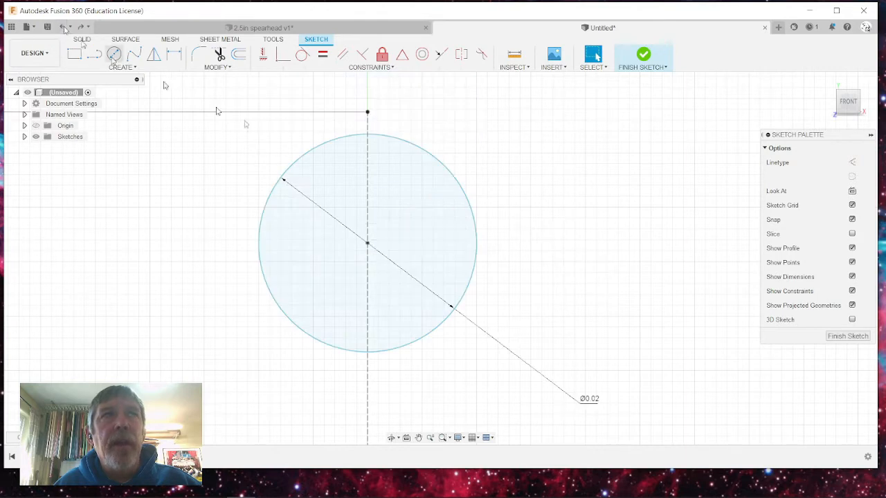
# - Make the circle's edge coincident with the upper endpoint of the vertical construction line
pyautogui.click(283, 54)
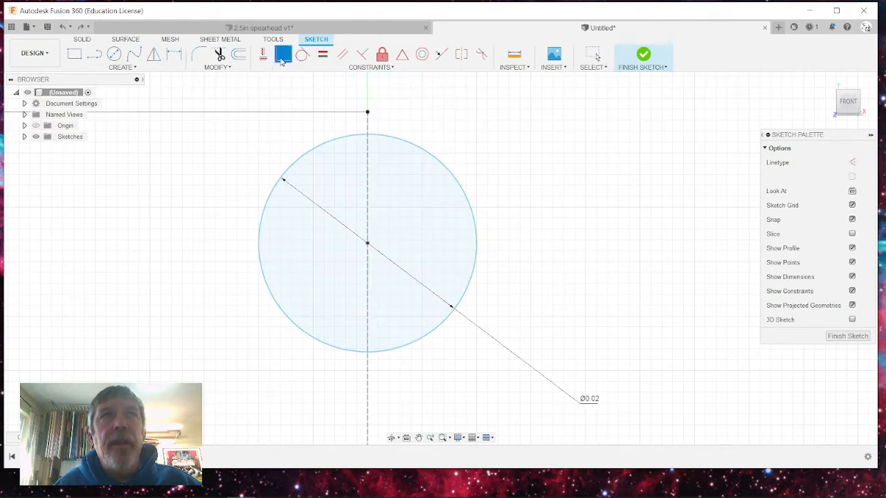
pyautogui.click(331, 141)
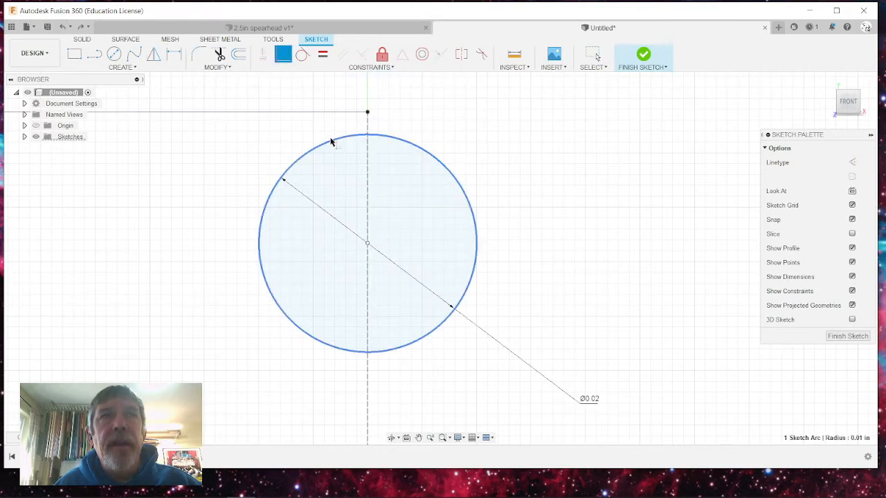
pyautogui.click(368, 113)
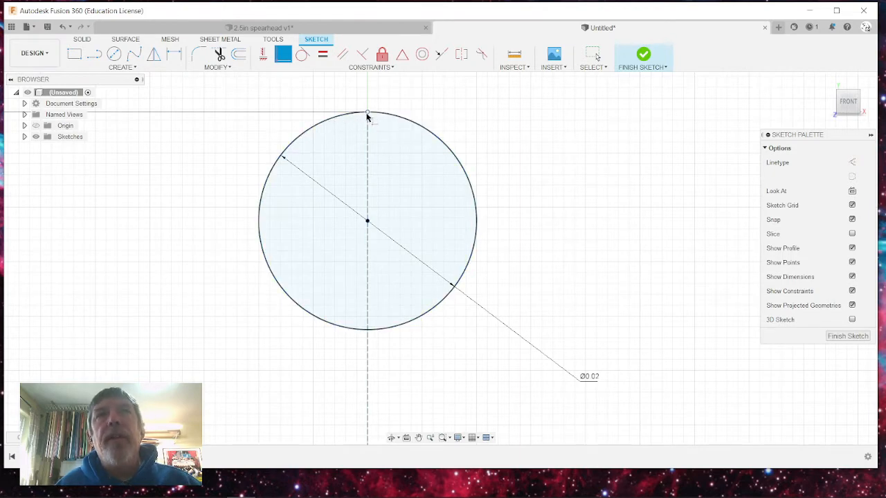
pyautogui.scroll(3, 365, 116)
pyautogui.scroll(-5, 360, 119)
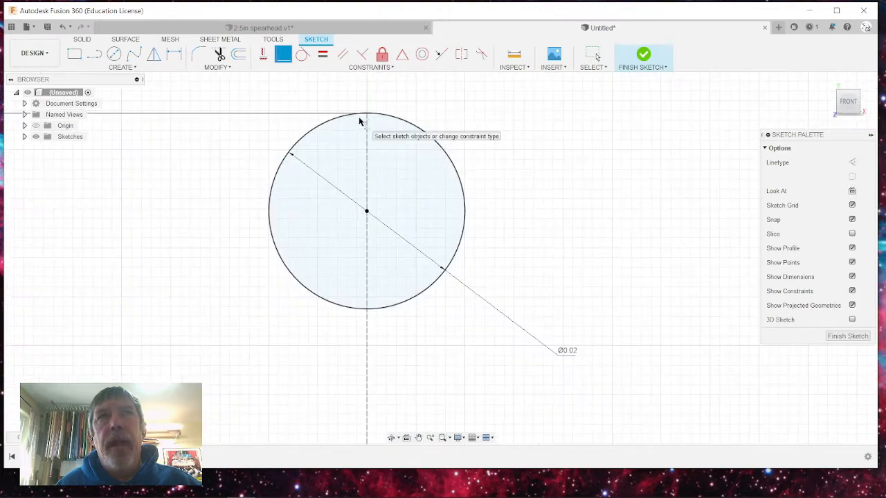
pyautogui.scroll(-8, 359, 121)
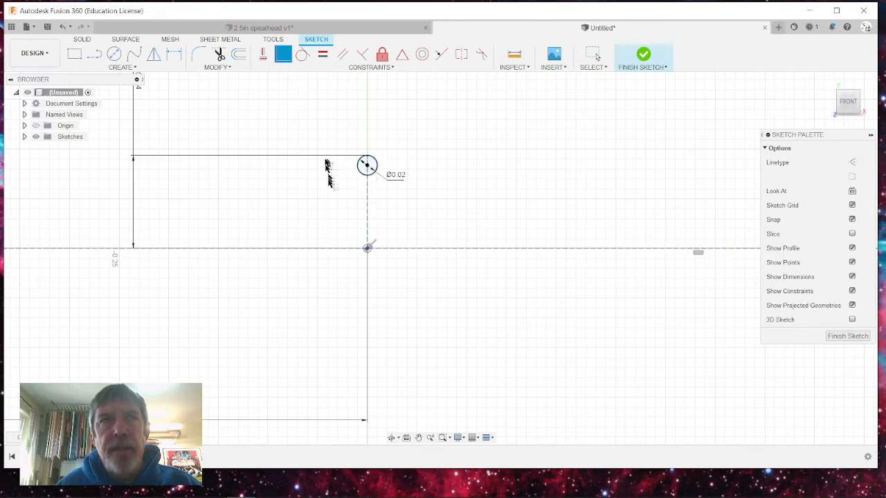
pyautogui.scroll(-2, 367, 163)
pyautogui.scroll(5, 369, 163)
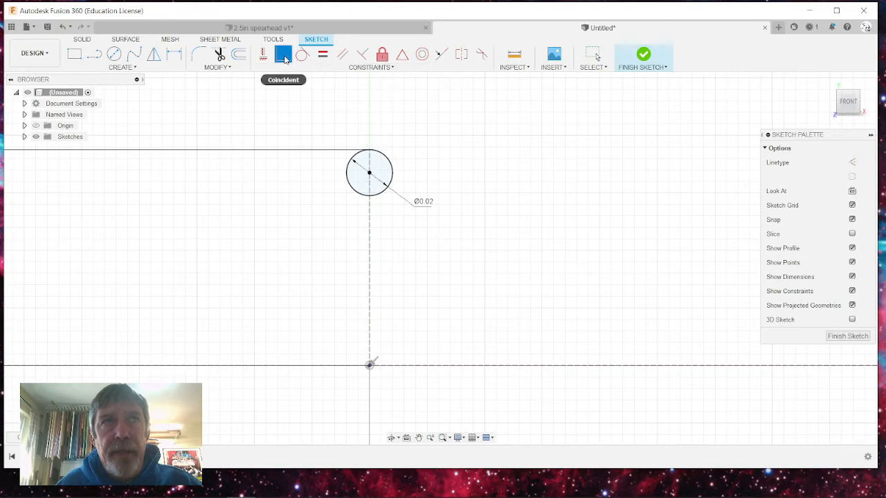
pyautogui.click(284, 58)
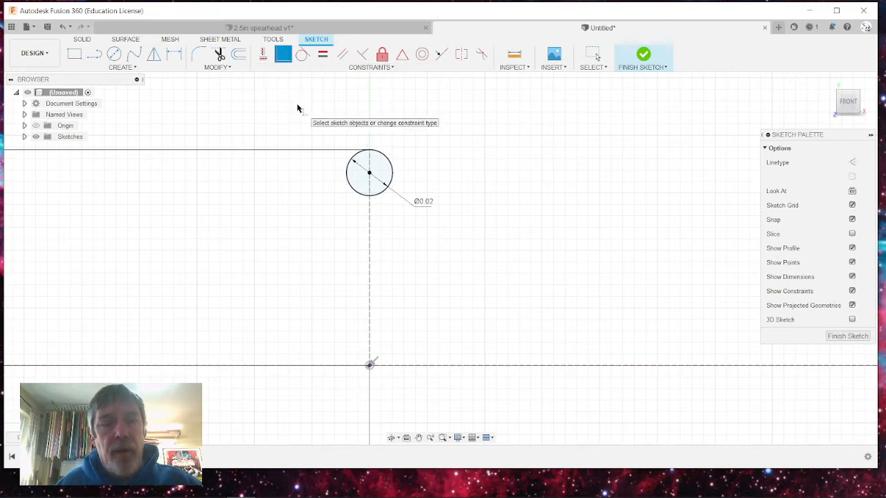
pyautogui.press('Escape')
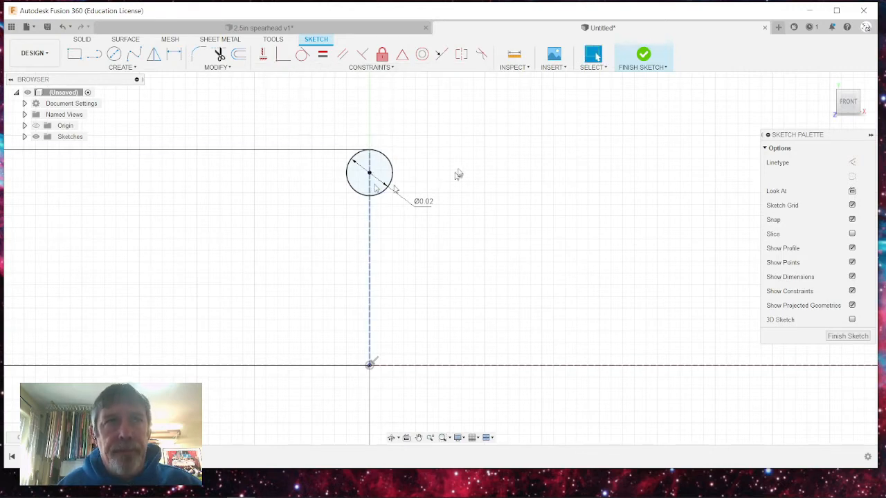
# - Draw a 0.02 in diameter circle centered on the horizontal construction line, just inside its left endpoint
pyautogui.scroll(-5, 459, 173)
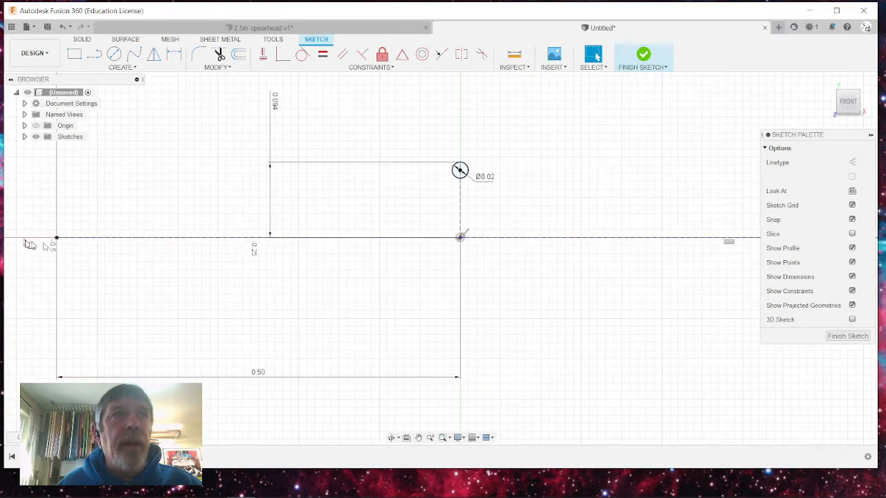
pyautogui.click(114, 54)
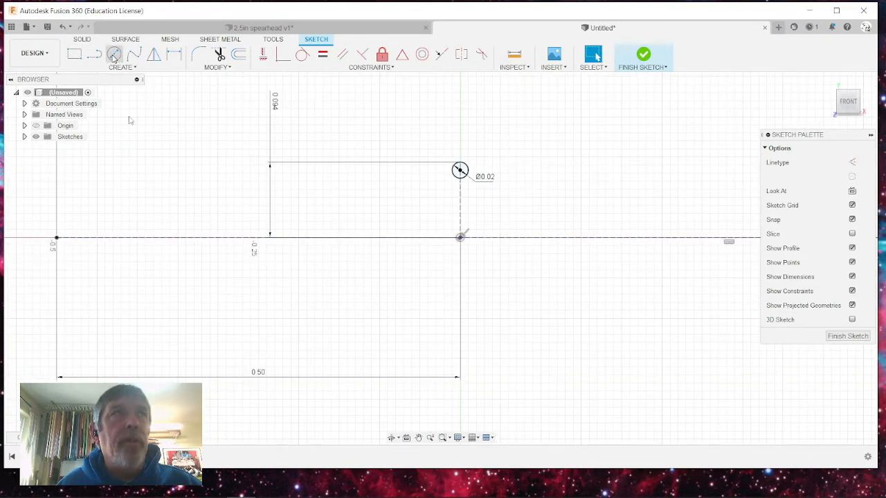
pyautogui.click(81, 238)
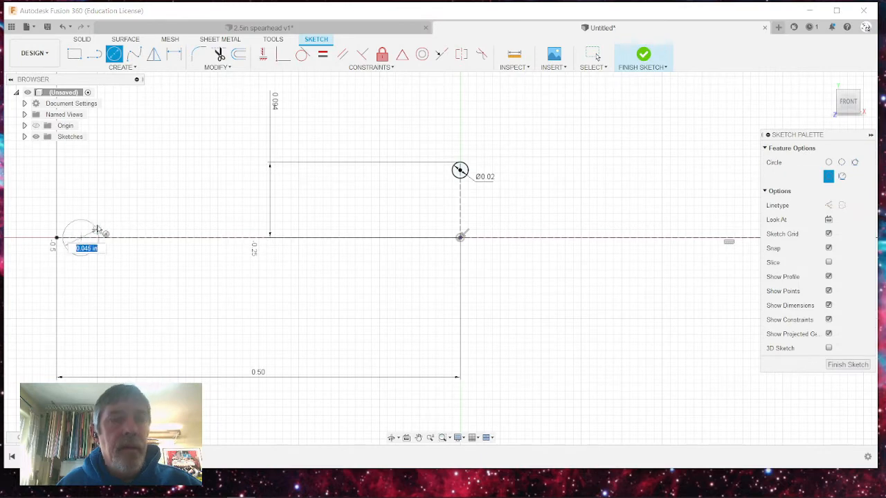
pyautogui.press('BackSpace')
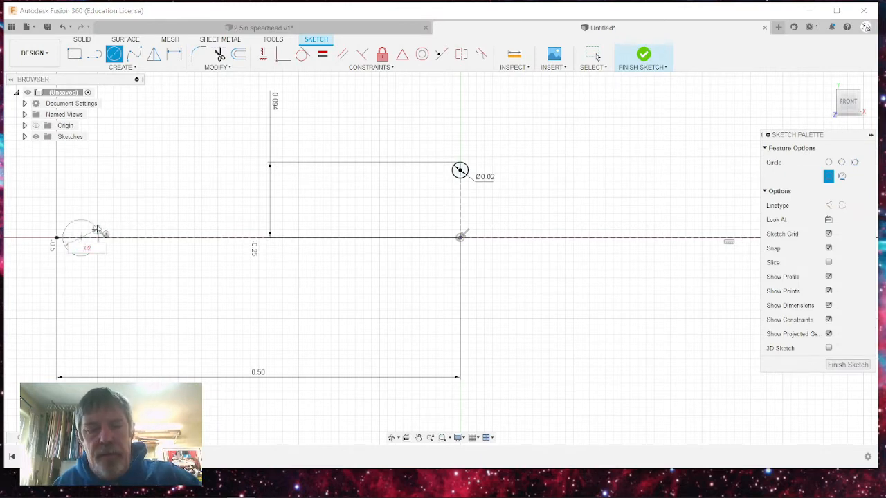
pyautogui.write('.02')
pyautogui.press('Return')
pyautogui.press('Escape')
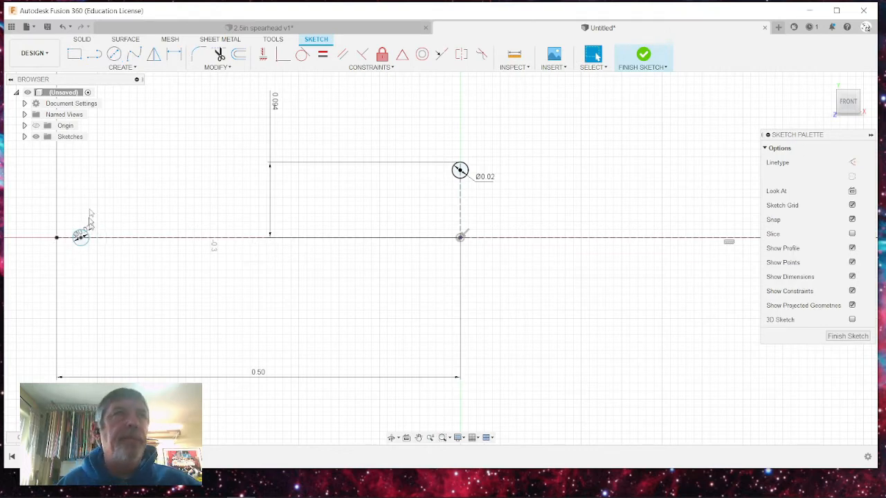
# - Make the new circle's edge coincident with the left endpoint of the horizontal construction line
pyautogui.click(282, 57)
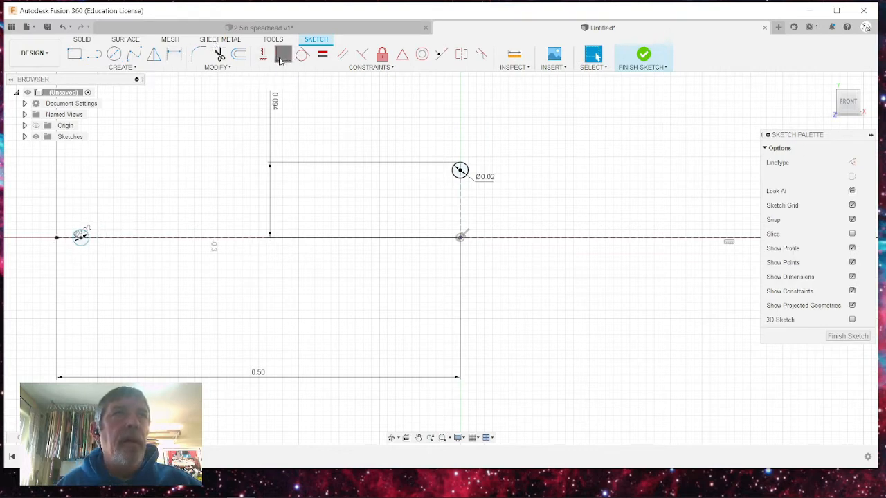
pyautogui.click(57, 239)
pyautogui.click(73, 248)
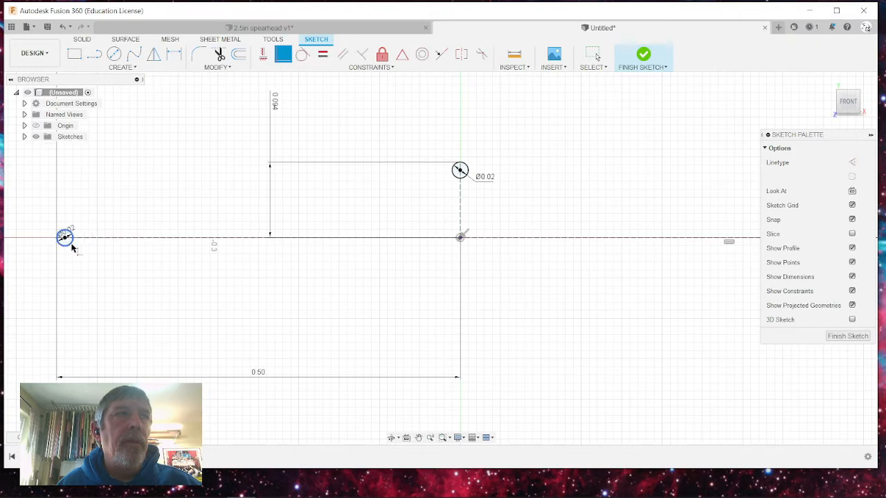
# - Draw a 0.02 in diameter circle centered on the horizontal construction line, just inside its right endpoint
pyautogui.scroll(-1, 48, 241)
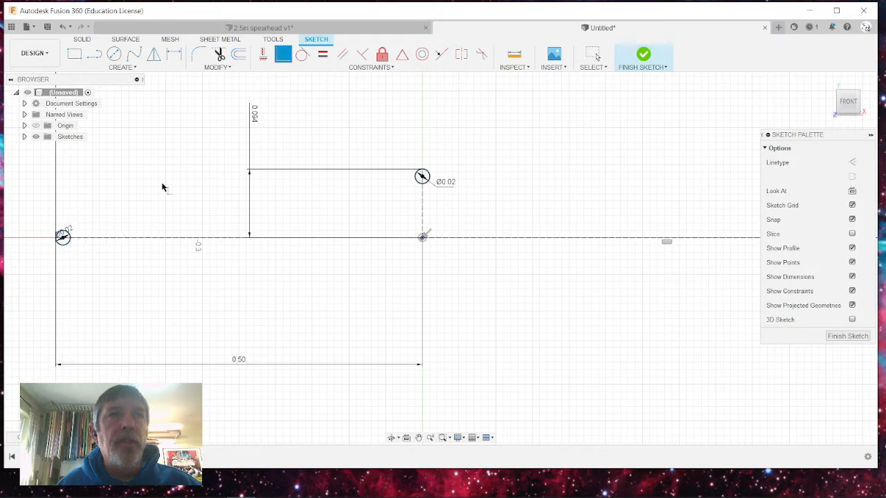
pyautogui.scroll(-3, 155, 185)
pyautogui.scroll(-2, 101, 193)
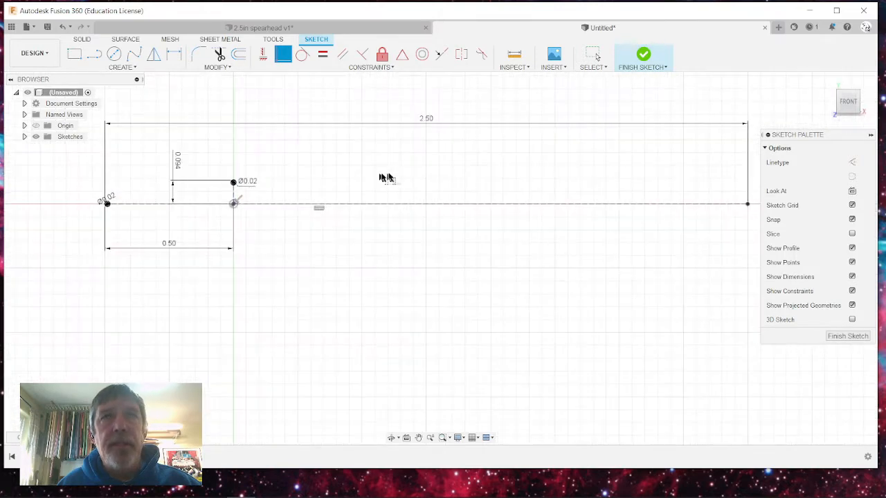
pyautogui.scroll(-2, 386, 179)
pyautogui.scroll(3, 640, 198)
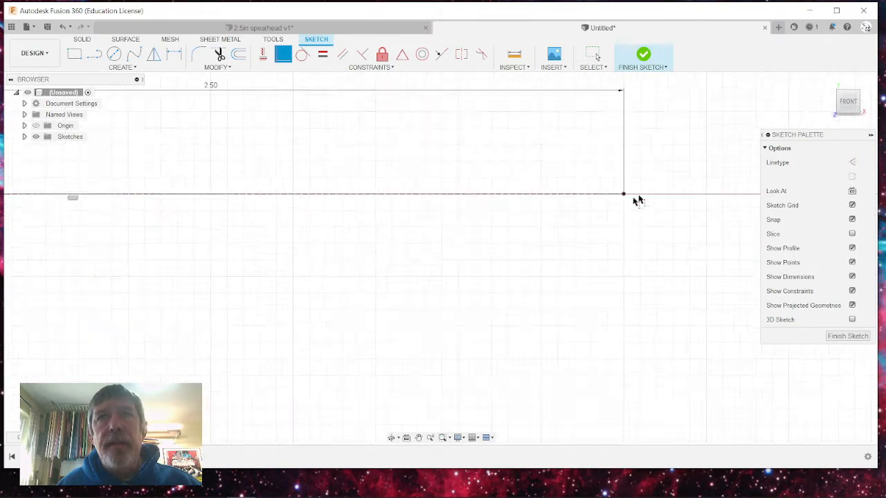
pyautogui.scroll(2, 638, 201)
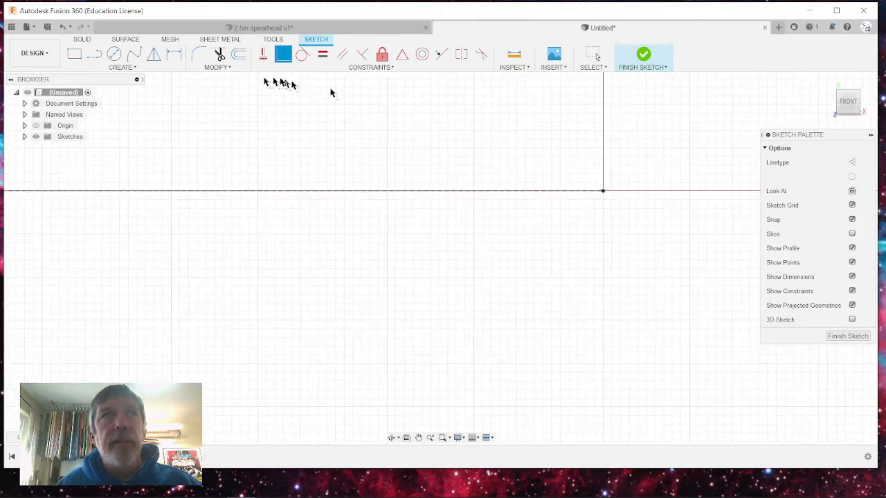
pyautogui.click(112, 55)
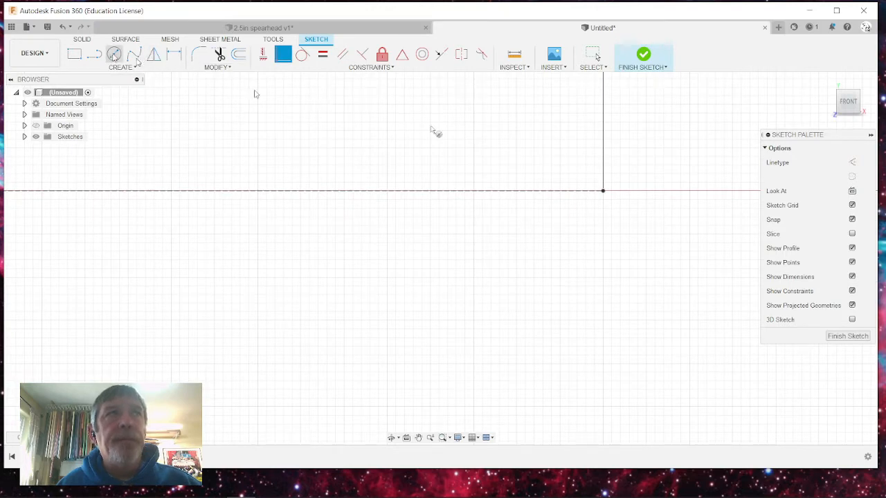
pyautogui.click(563, 192)
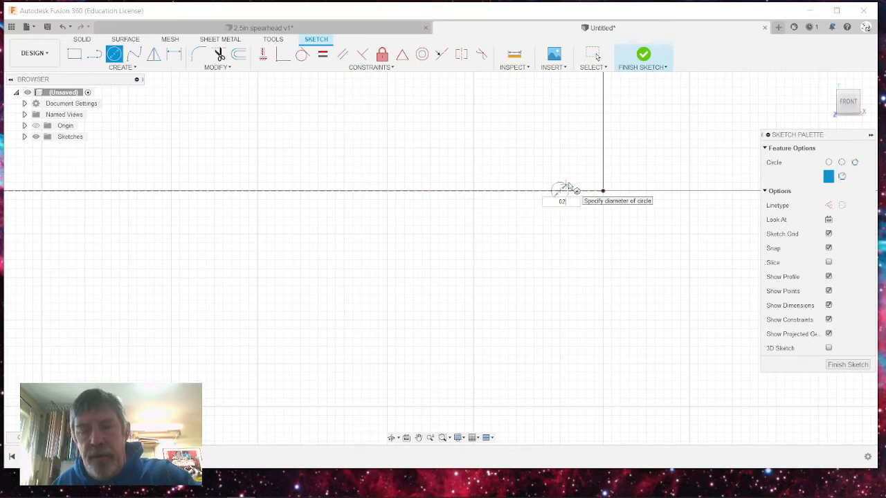
pyautogui.press('Return')
pyautogui.press('Escape')
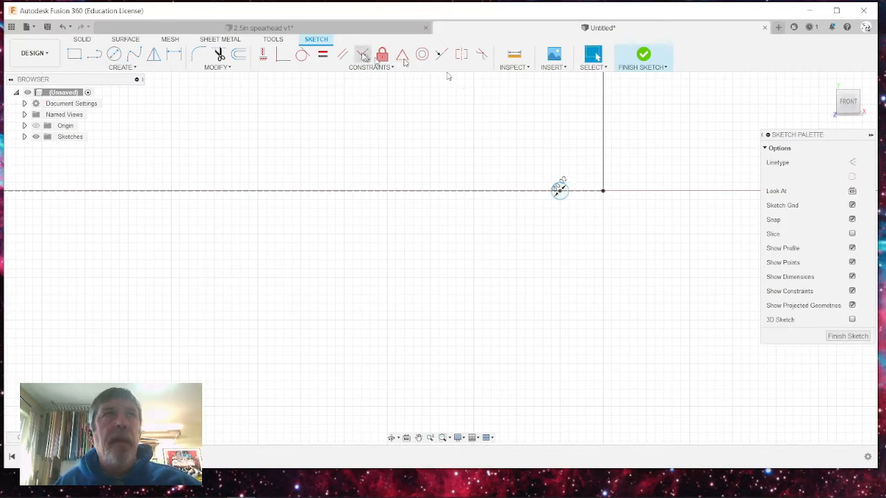
# - Make that circle's edge coincident with the right endpoint of the 2.5 in horizontal construction line
pyautogui.click(285, 60)
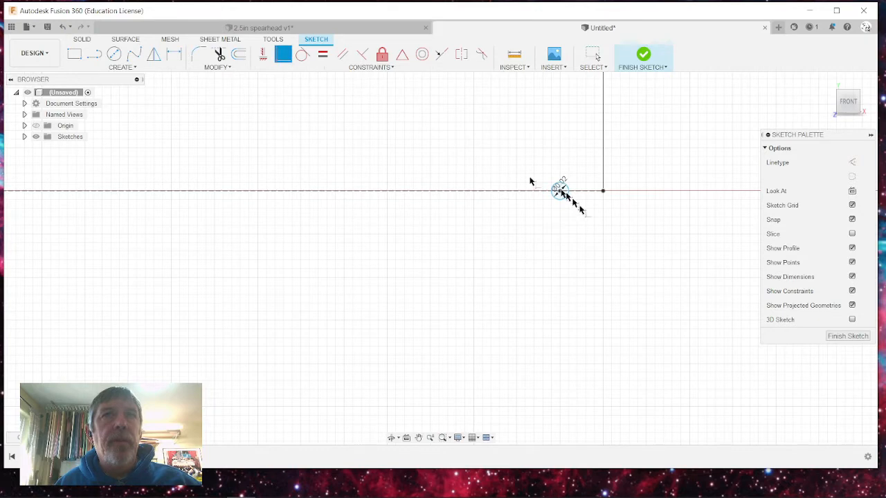
pyautogui.click(603, 192)
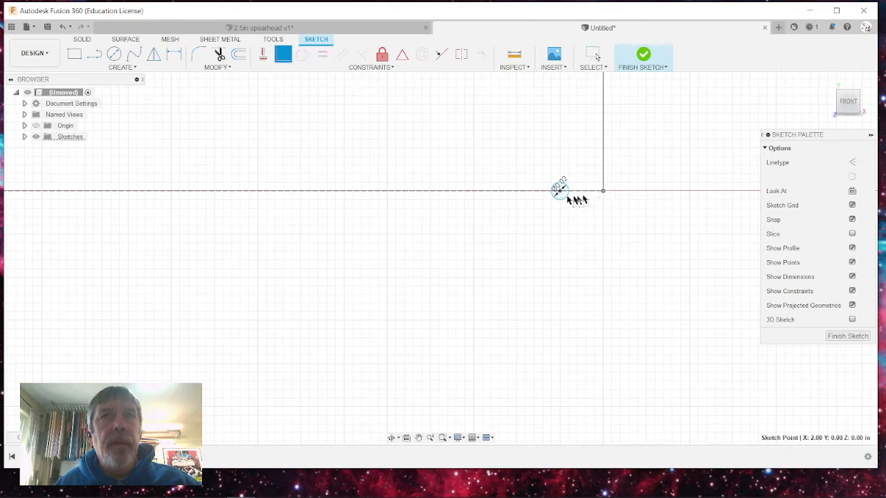
pyautogui.click(568, 197)
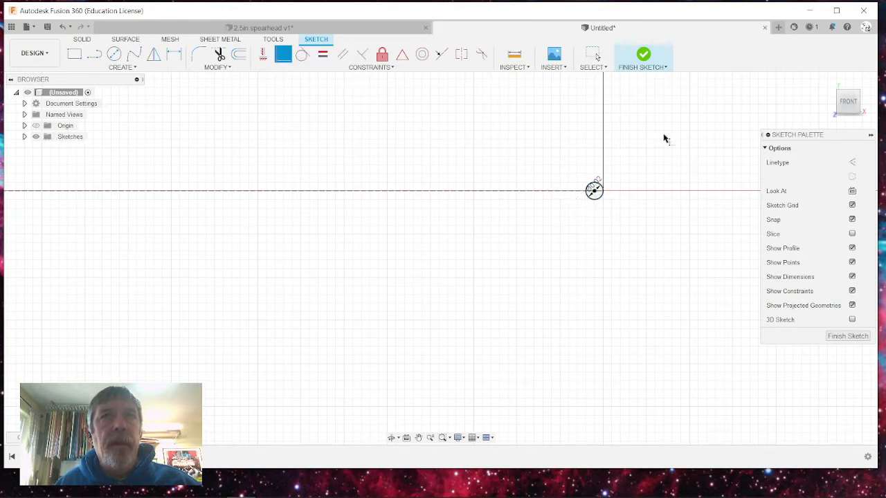
pyautogui.press('Escape')
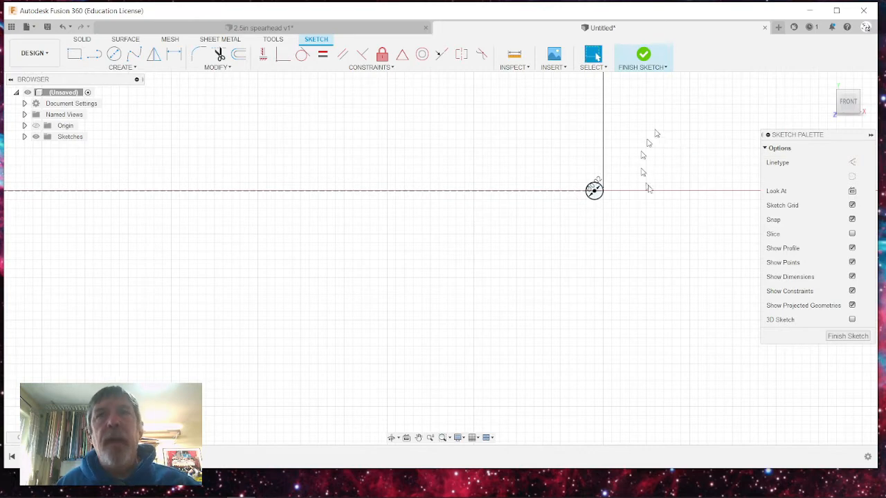
# - Draw a sloping line from just above the left end circle to just above the circle on the vertical construction line
pyautogui.scroll(-6, 653, 187)
pyautogui.scroll(-1, 252, 187)
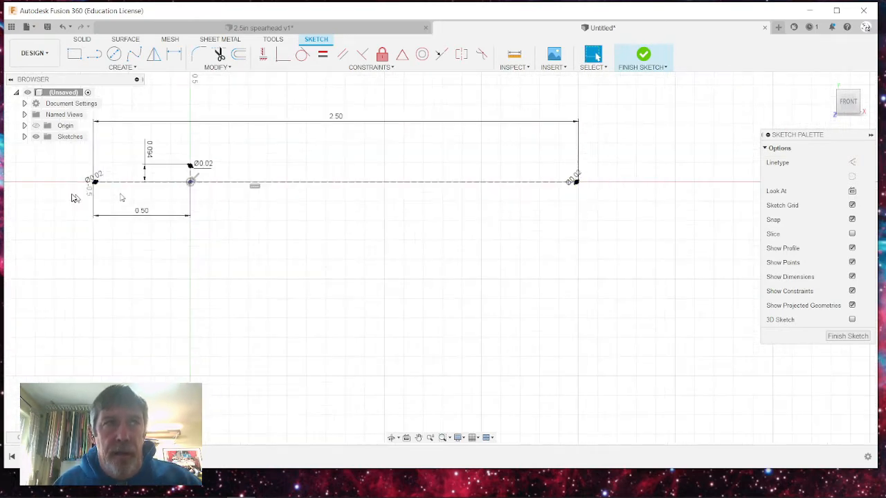
pyautogui.scroll(3, 66, 181)
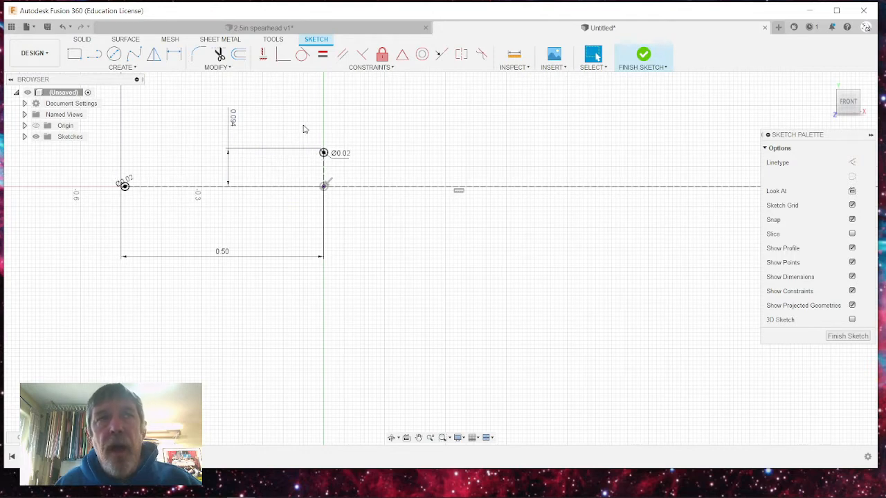
pyautogui.scroll(2, 153, 173)
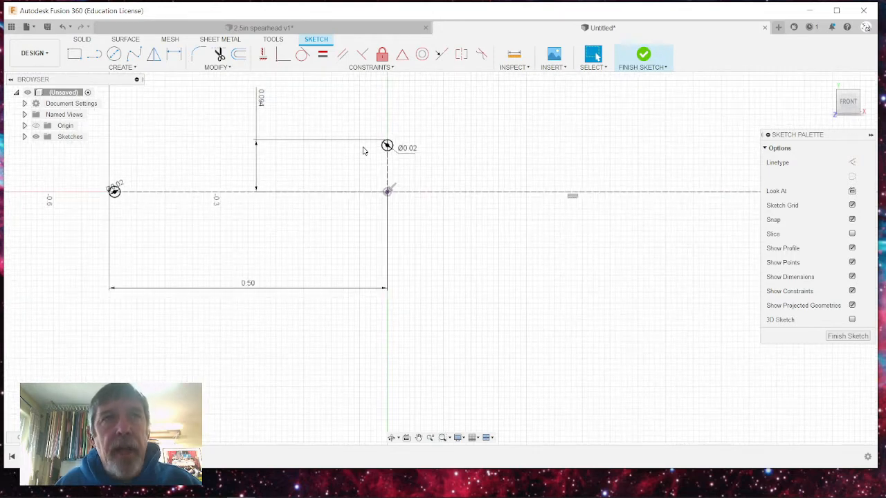
pyautogui.scroll(1, 363, 150)
pyautogui.scroll(-1, 482, 145)
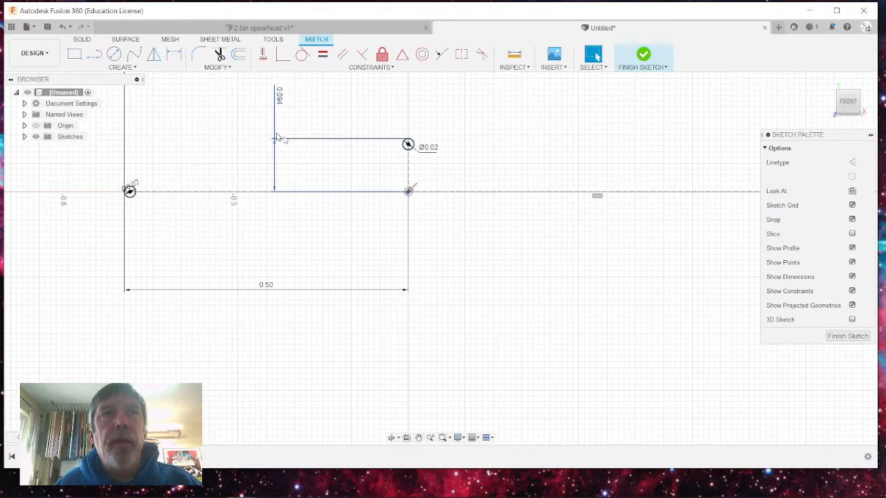
pyautogui.click(131, 58)
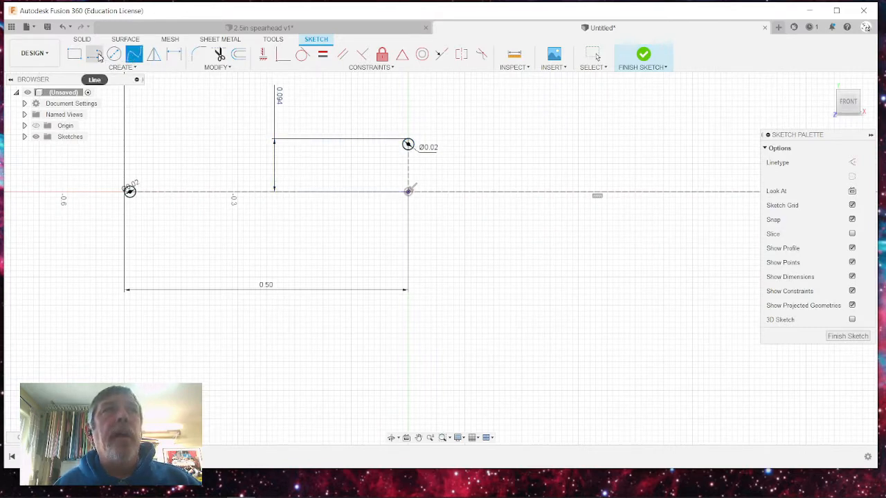
pyautogui.click(96, 55)
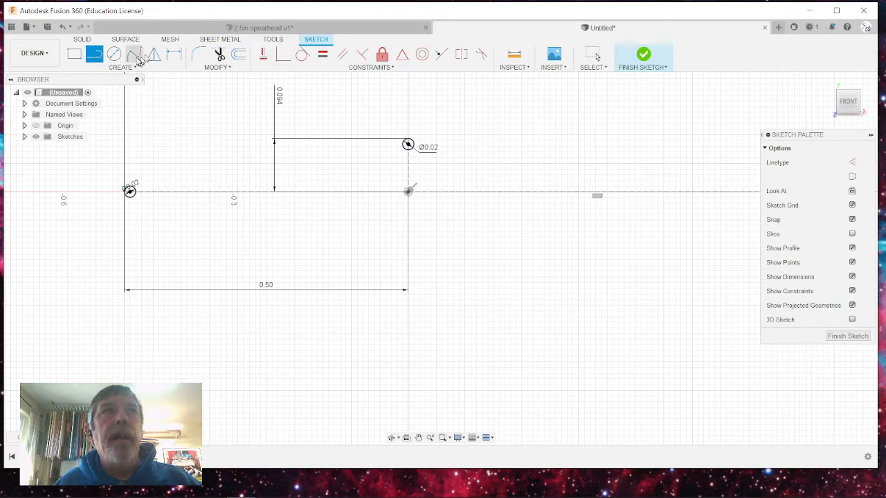
pyautogui.click(115, 187)
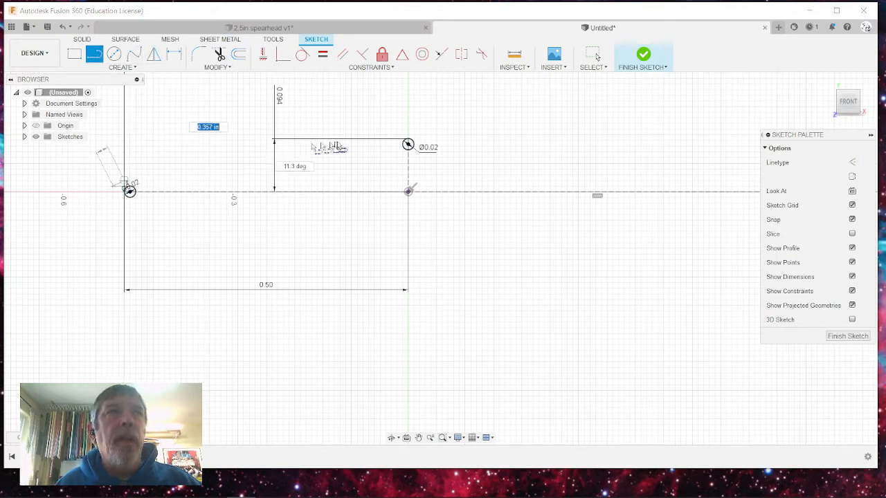
pyautogui.click(418, 131)
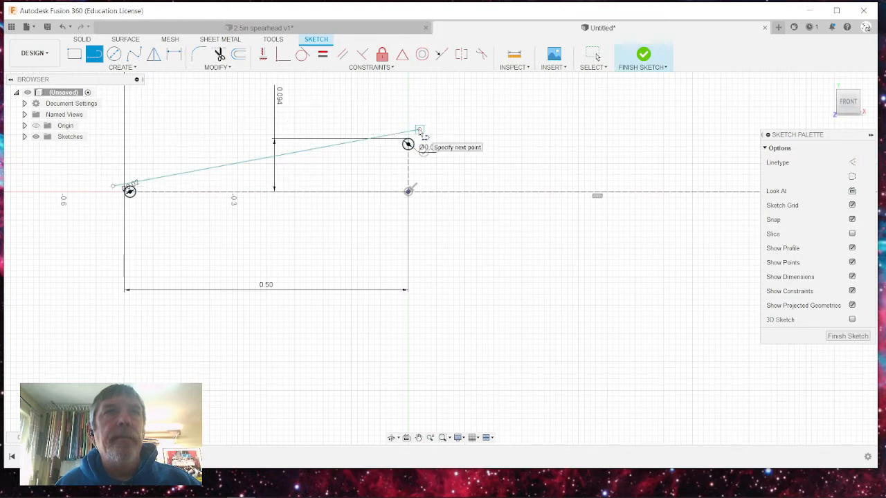
pyautogui.press('Escape')
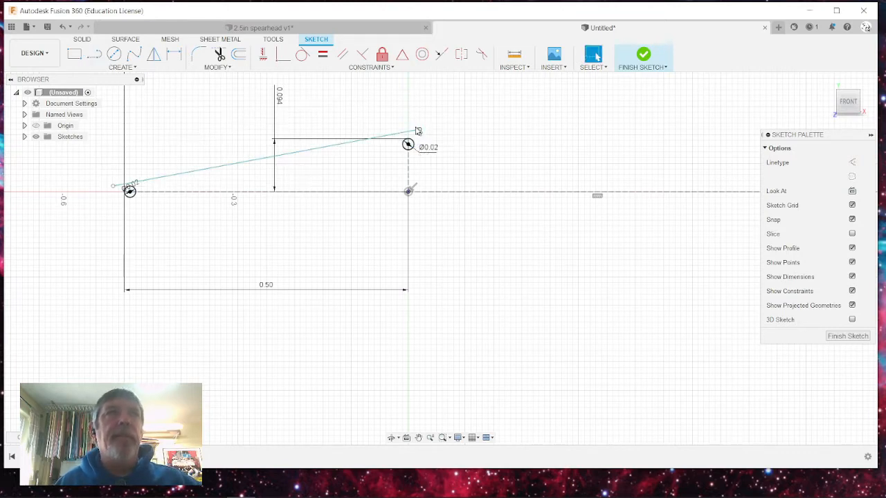
# - Move the left end circle's diameter dimension outside the circle, below and to its right
pyautogui.scroll(5, 135, 198)
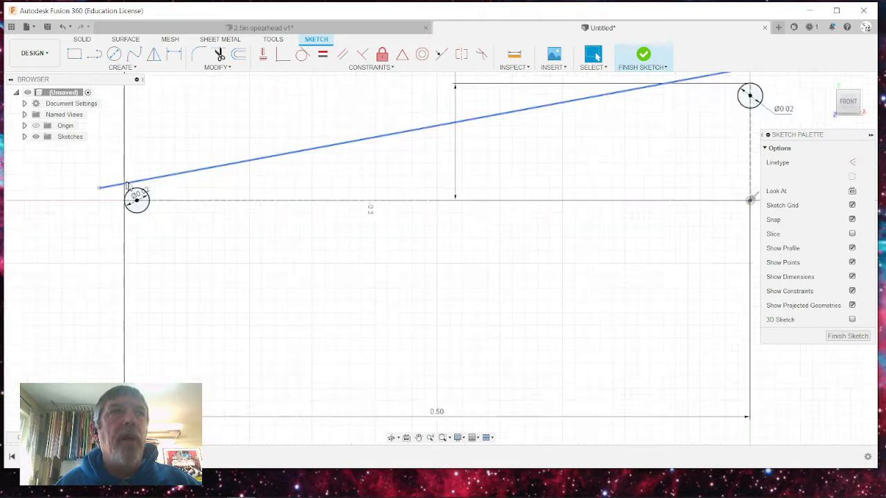
pyautogui.scroll(1, 139, 200)
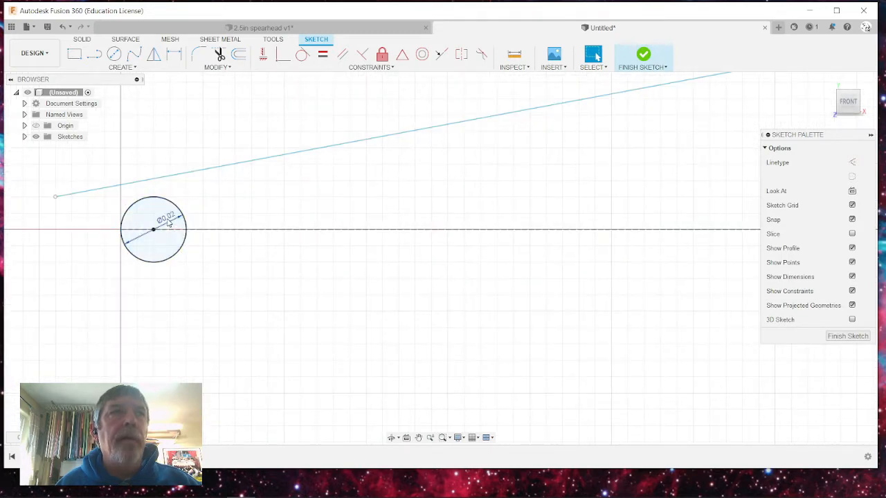
pyautogui.moveTo(169, 223); pyautogui.dragTo(229, 262)
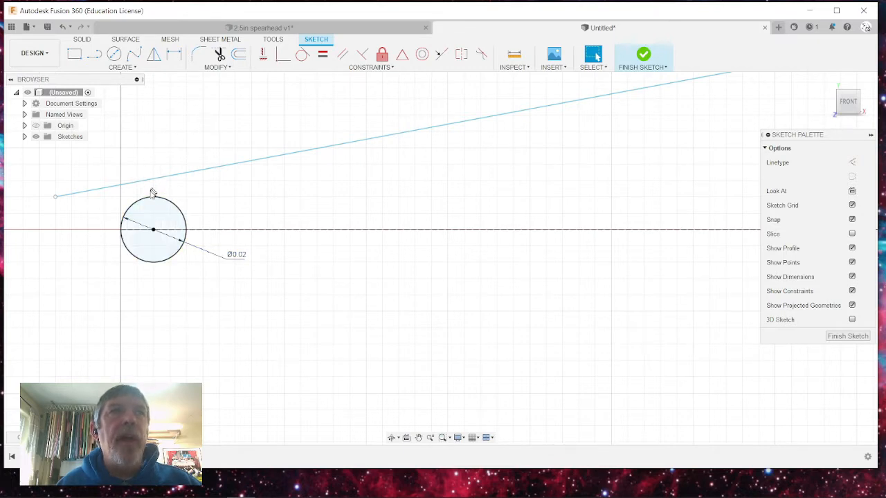
# - Apply a tangent constraint between the left end circle and the sloping line
pyautogui.click(302, 62)
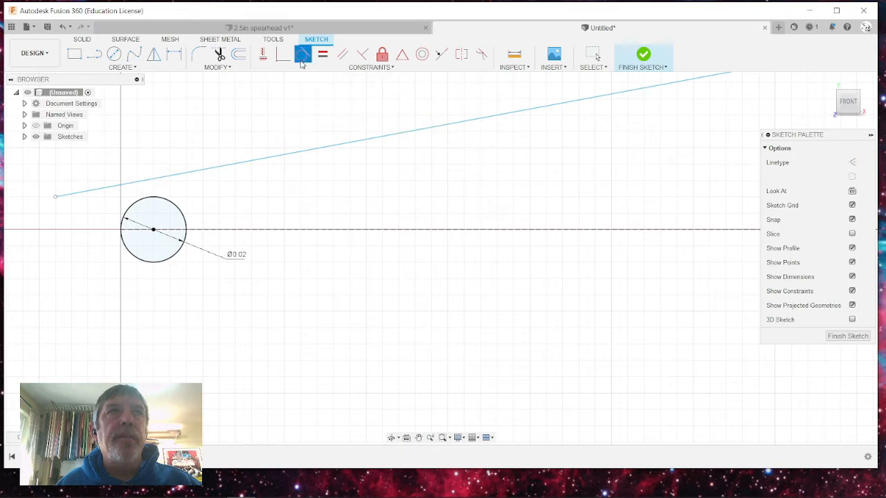
pyautogui.click(159, 201)
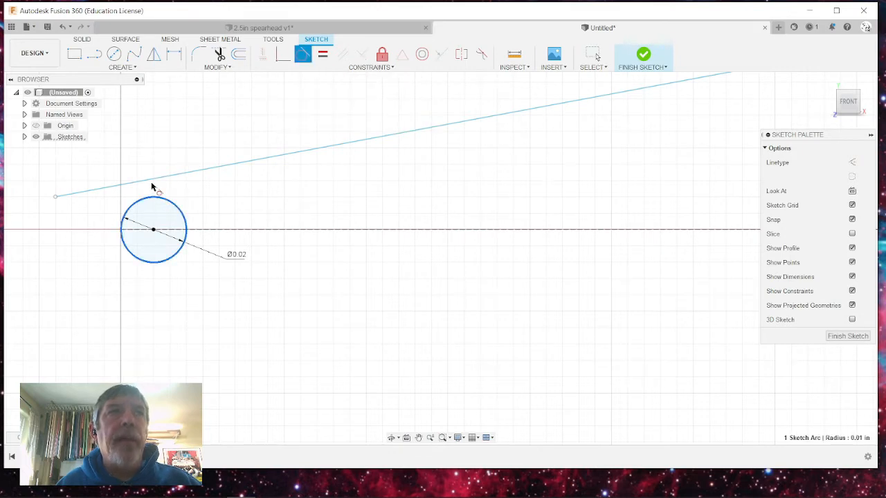
pyautogui.click(152, 181)
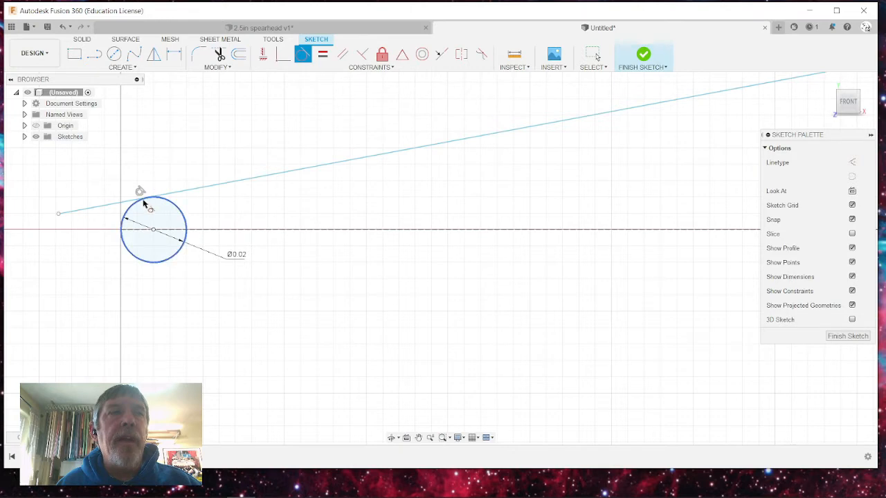
pyautogui.scroll(5, 146, 200)
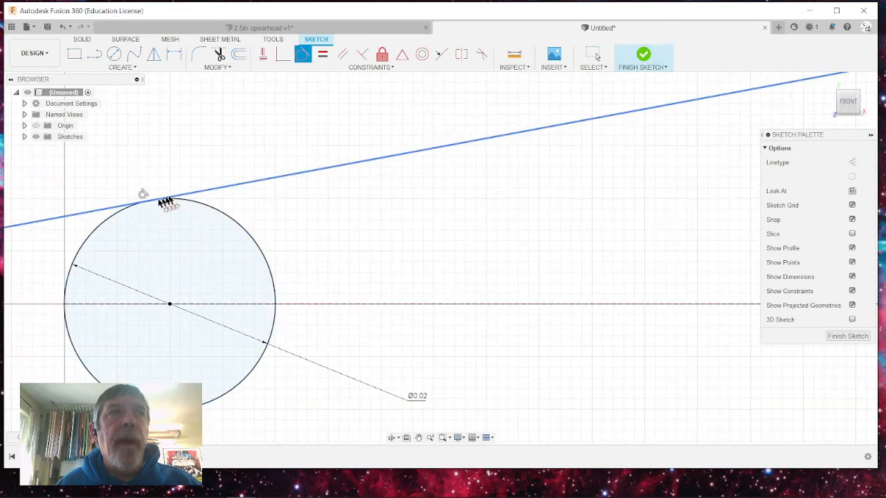
pyautogui.scroll(-6, 135, 182)
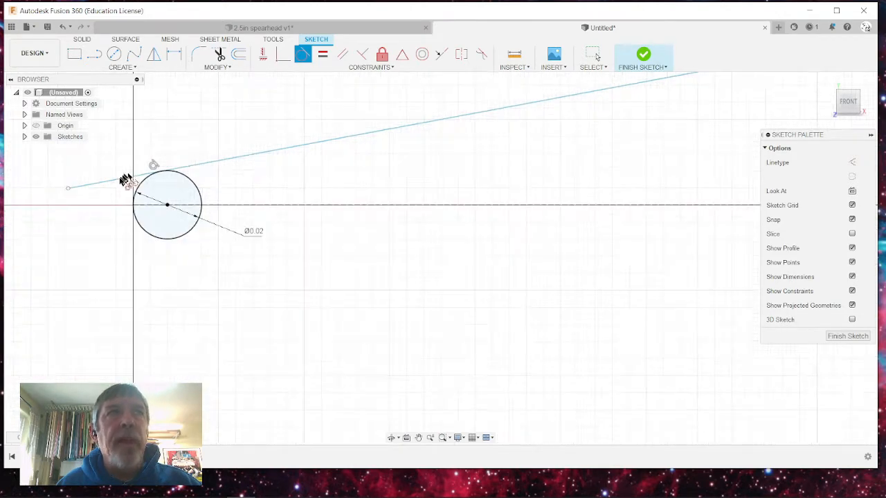
# - Apply a tangent constraint between the circle on the vertical construction line and the sloping line
pyautogui.scroll(-3, 142, 179)
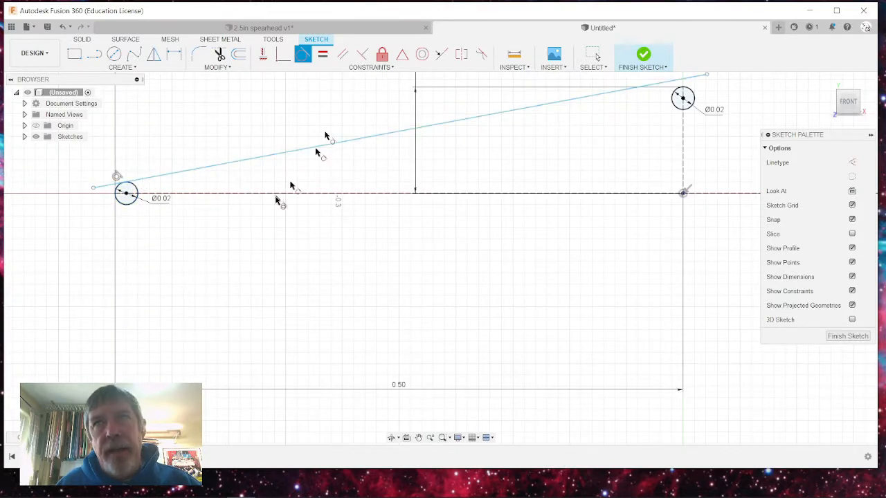
pyautogui.scroll(-1, 290, 199)
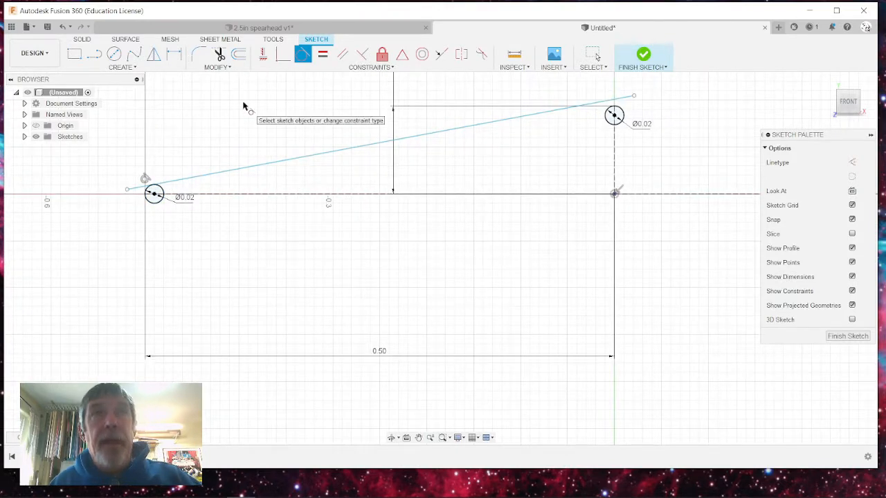
pyautogui.press('Escape')
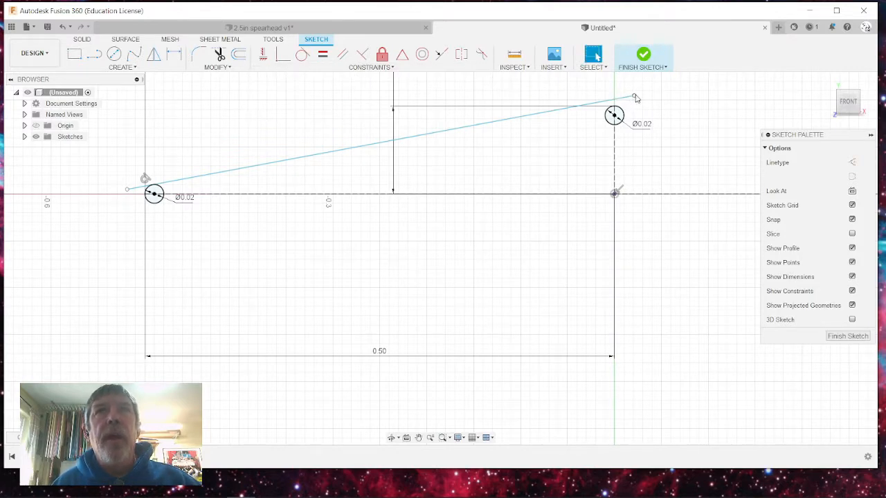
pyautogui.moveTo(634, 97)
pyautogui.mouseDown()
pyautogui.moveTo(616, 110)
pyautogui.moveTo(621, 137)
pyautogui.moveTo(605, 204)
pyautogui.moveTo(574, 249)
pyautogui.moveTo(547, 144)
pyautogui.moveTo(457, 125)
pyautogui.moveTo(511, 95)
pyautogui.moveTo(634, 99)
pyautogui.mouseUp()
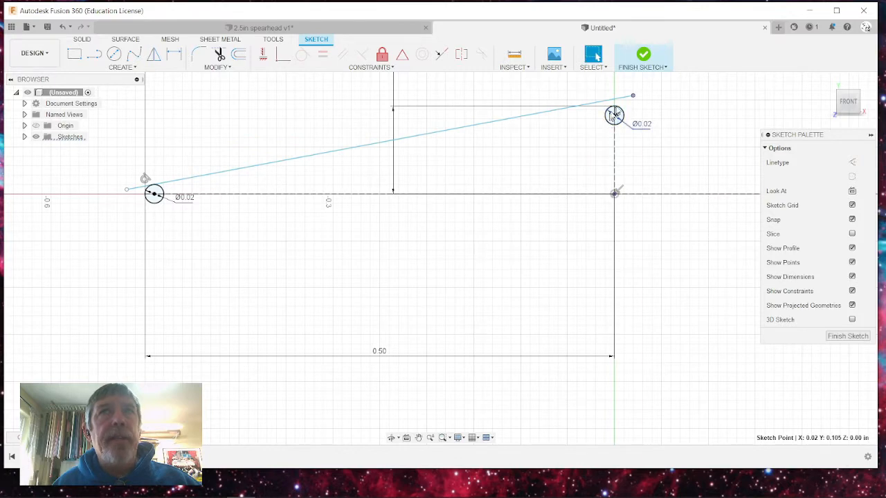
pyautogui.scroll(6, 614, 115)
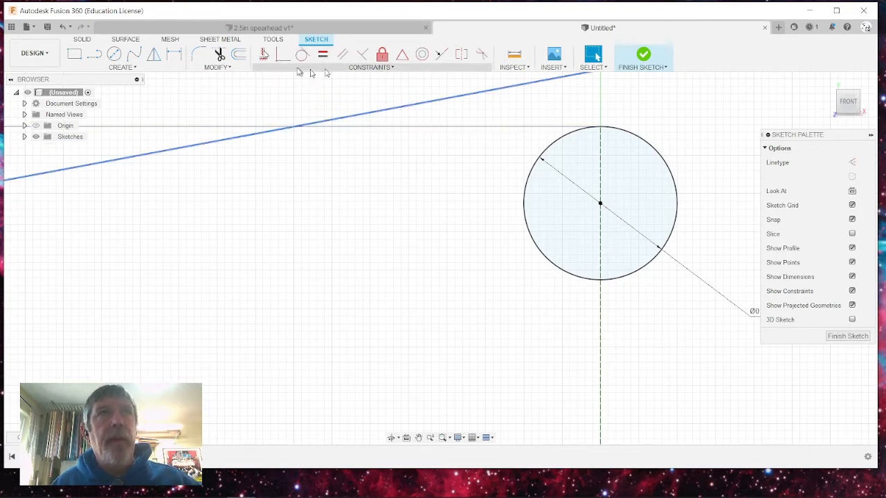
pyautogui.click(302, 54)
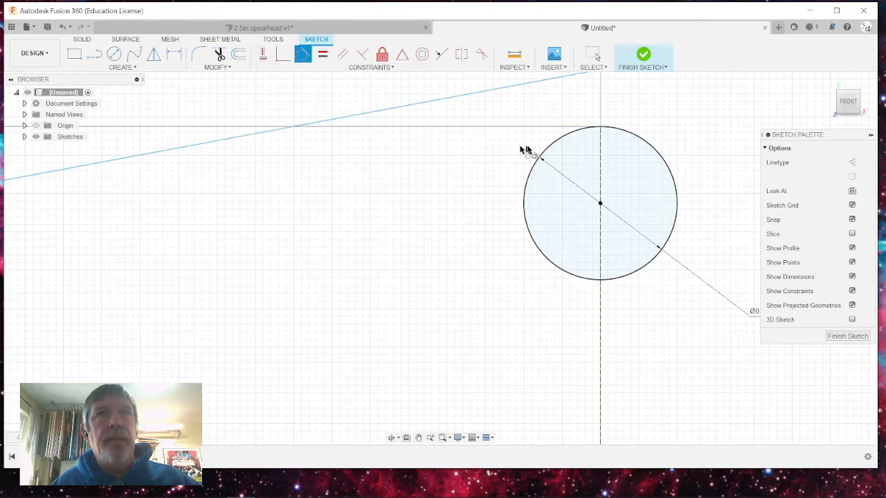
pyautogui.click(548, 149)
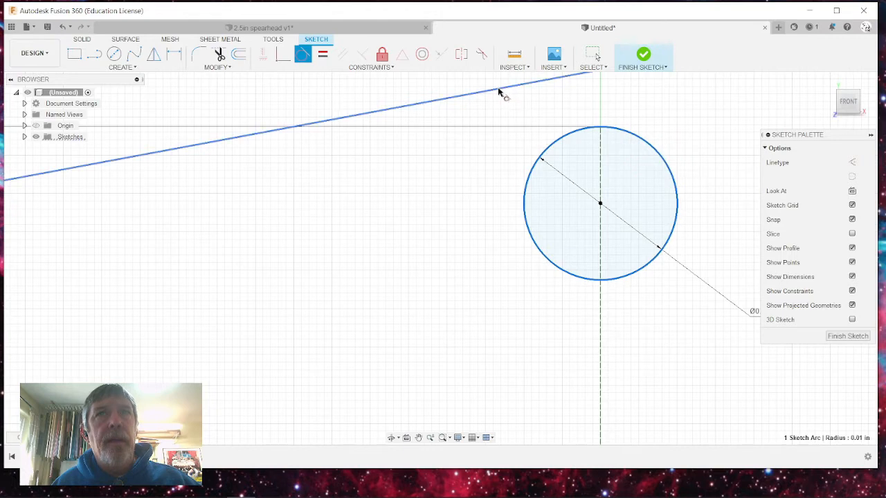
pyautogui.click(498, 92)
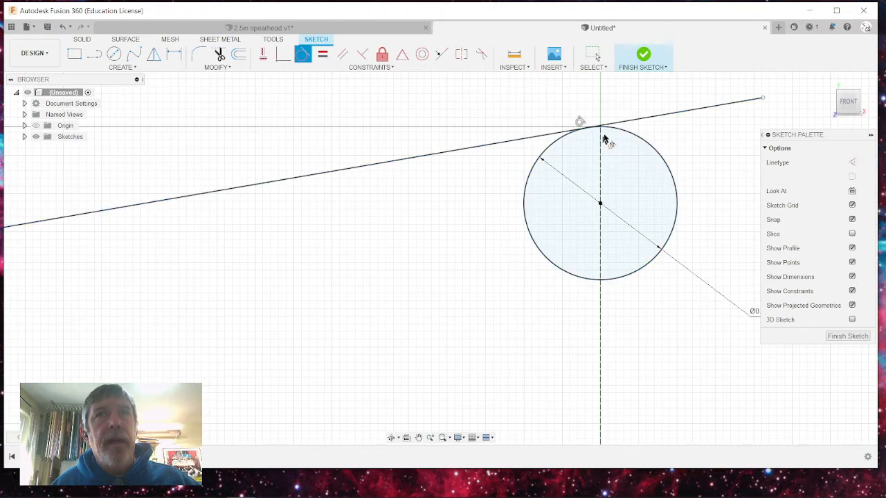
# - Trim the sloping line's overhang past the circle on the vertical construction line and remove that circle's left half
pyautogui.scroll(-5, 545, 133)
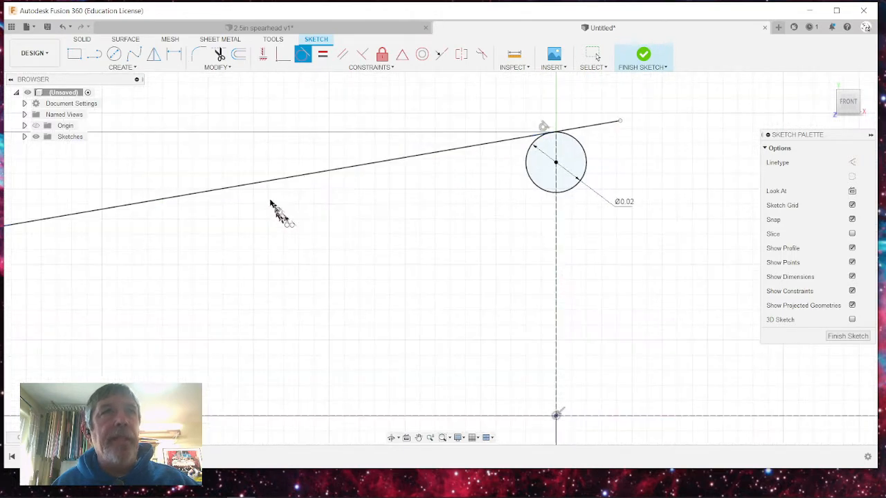
pyautogui.scroll(-5, 305, 179)
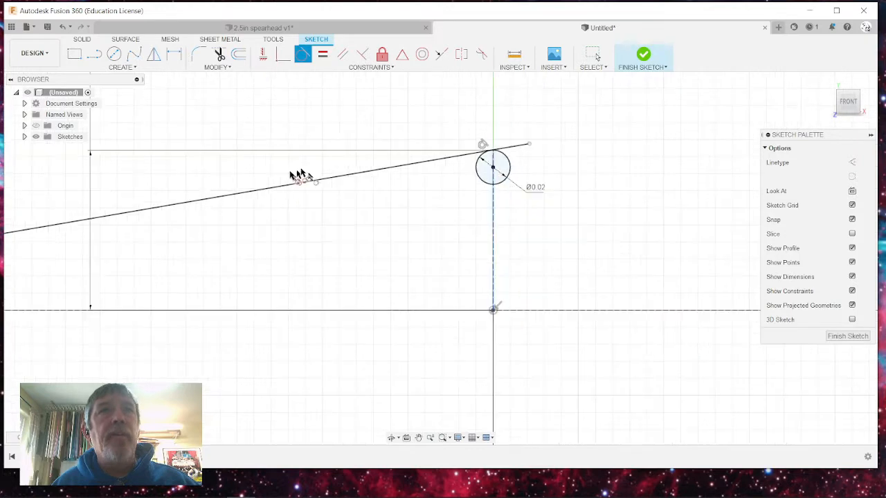
pyautogui.click(218, 54)
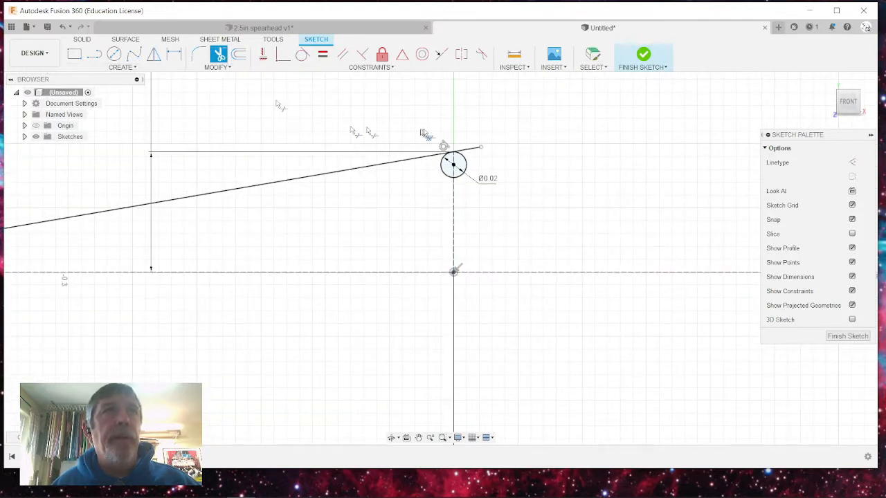
pyautogui.click(467, 148)
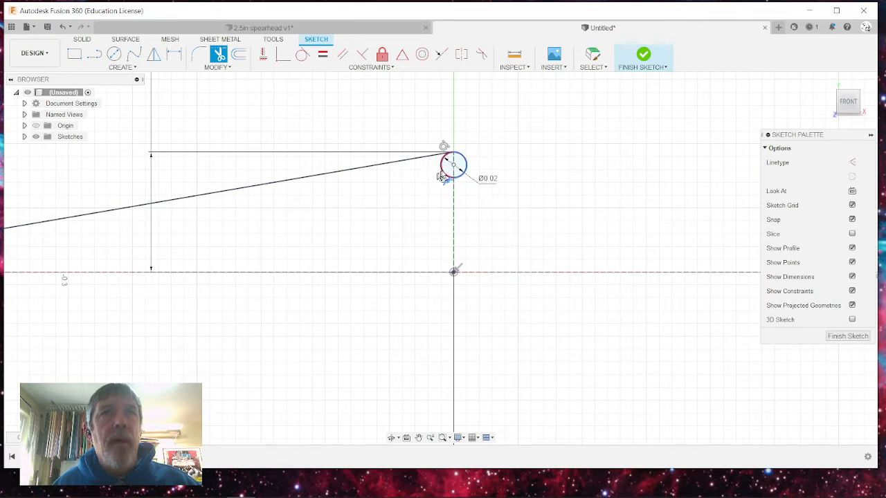
pyautogui.click(444, 172)
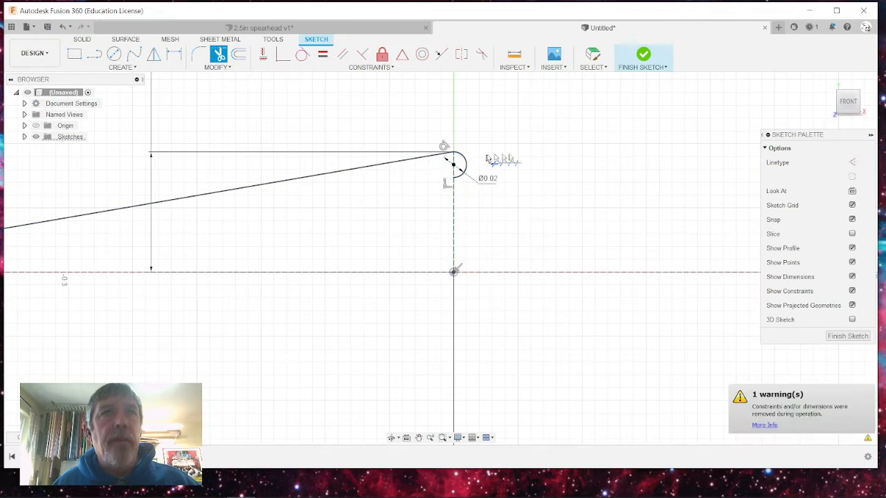
# - Trim the sloping line's overhang at the left end circle and reduce that circle to its upper-left arc
pyautogui.scroll(-3, 457, 173)
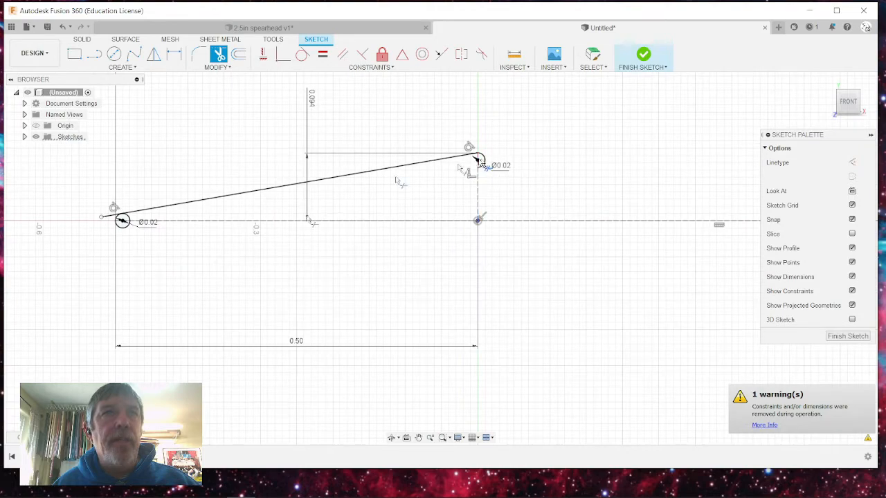
pyautogui.scroll(5, 111, 211)
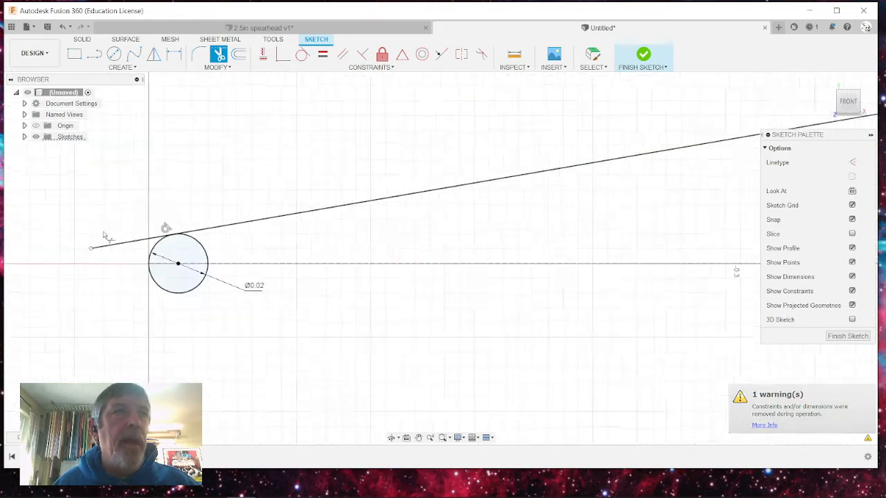
pyautogui.scroll(2, 104, 235)
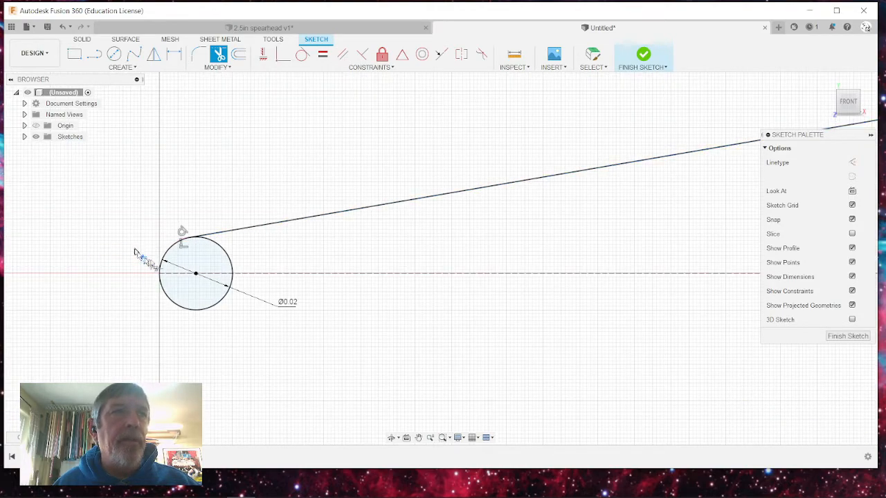
pyautogui.click(223, 256)
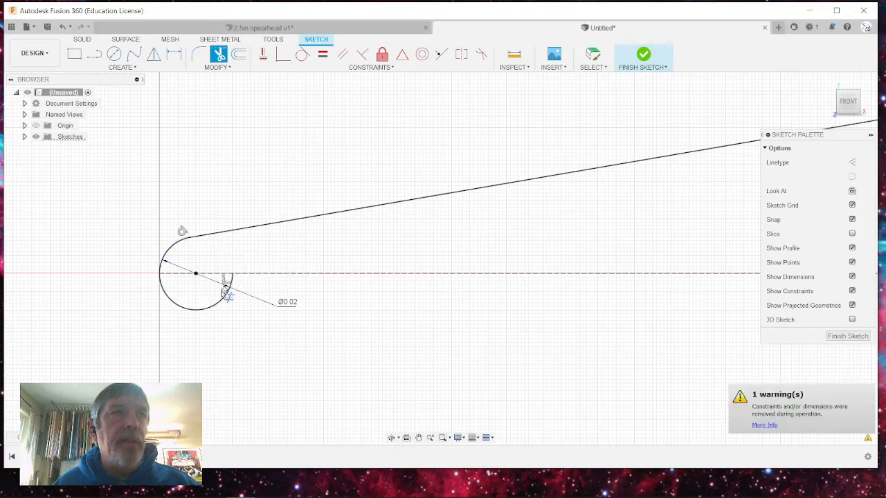
pyautogui.click(220, 300)
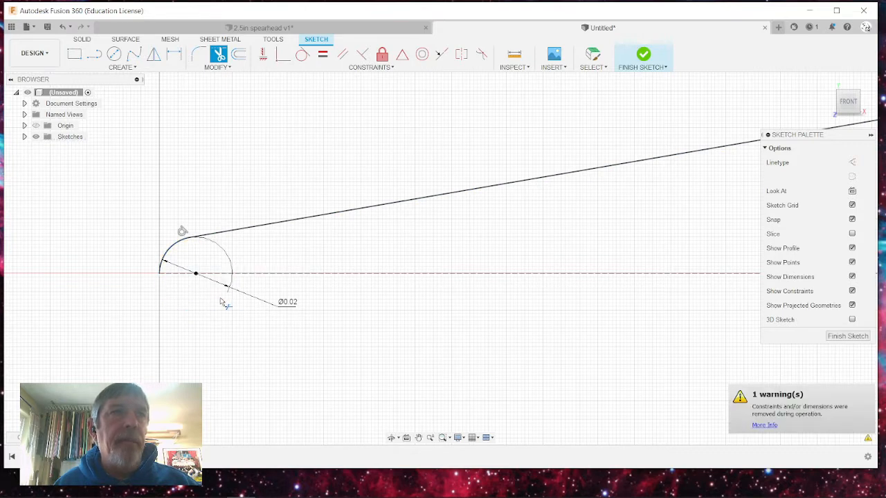
# - Draw a long sloping line from near the arc on the vertical construction line to just above the right end circle
pyautogui.scroll(-2, 54, 192)
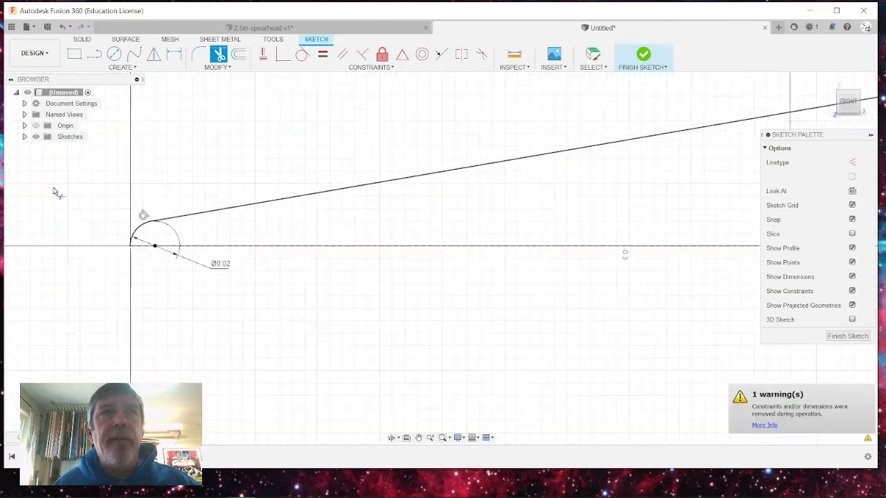
pyautogui.scroll(-5, 54, 192)
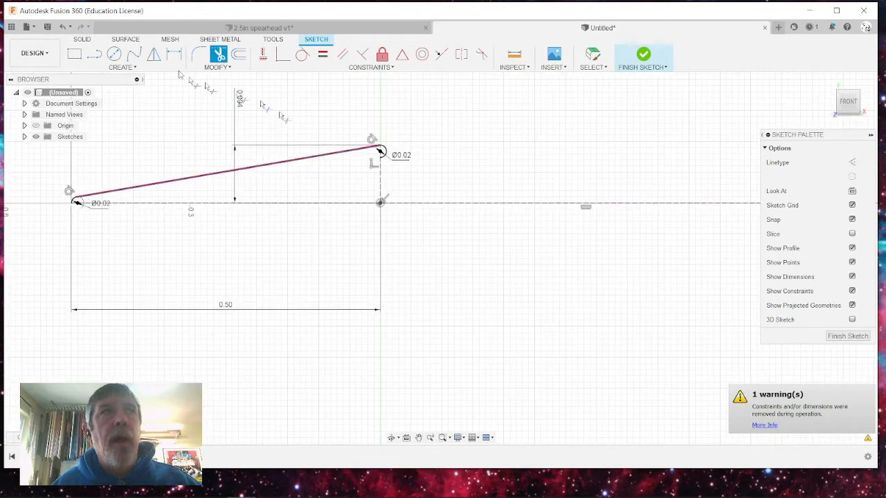
pyautogui.click(94, 54)
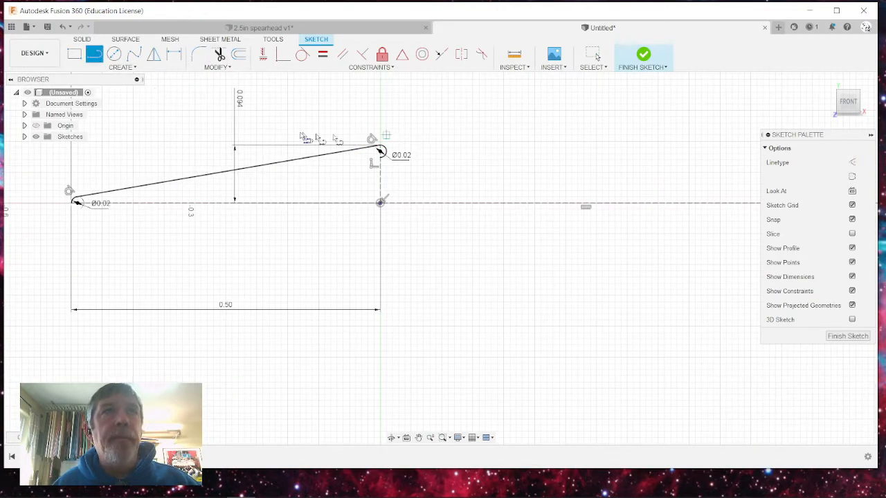
pyautogui.scroll(-3, 301, 134)
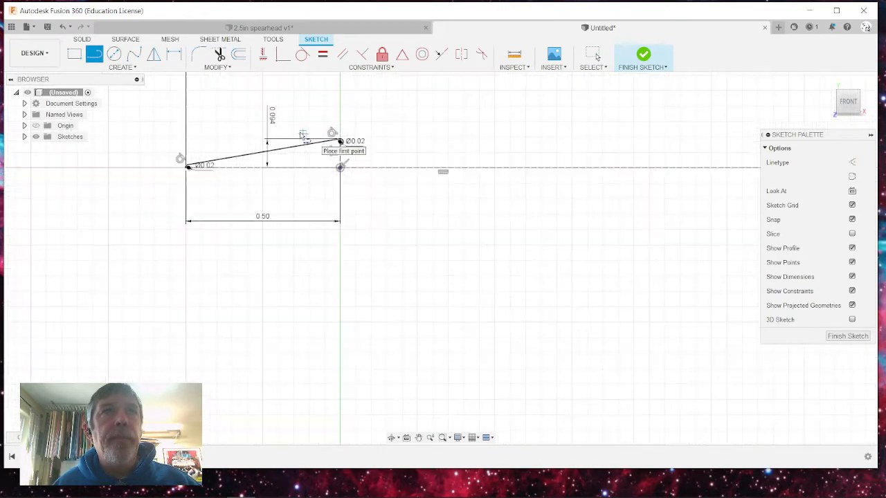
pyautogui.click(339, 141)
pyautogui.scroll(-5, 543, 145)
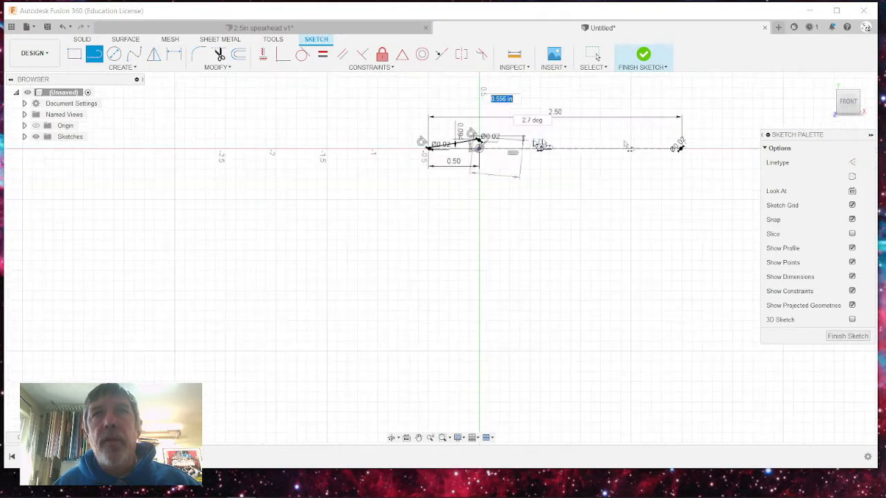
pyautogui.scroll(10, 699, 146)
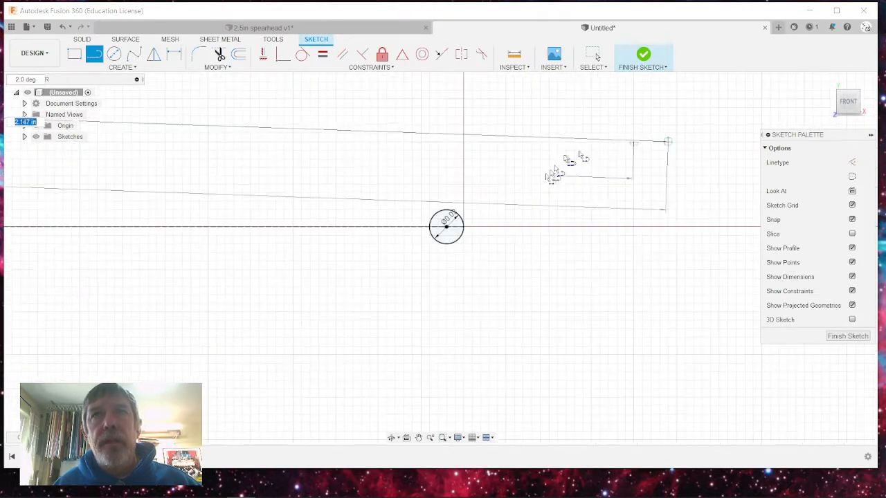
pyautogui.click(472, 202)
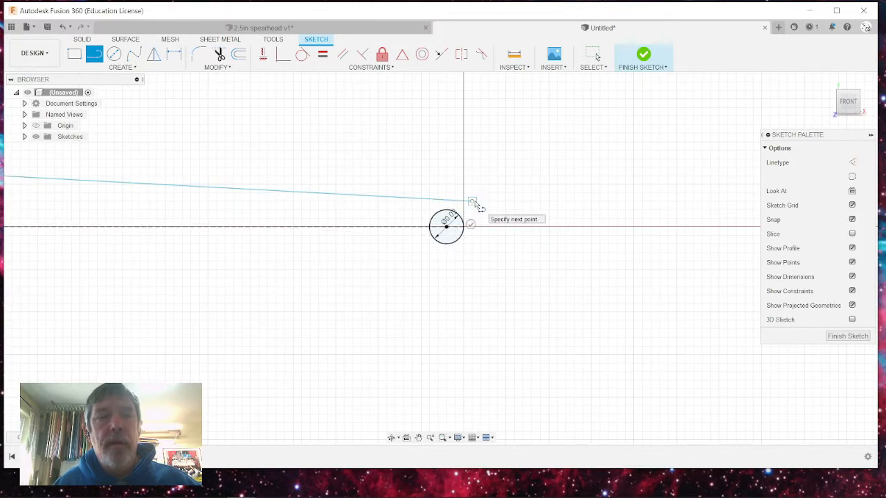
pyautogui.press('Escape')
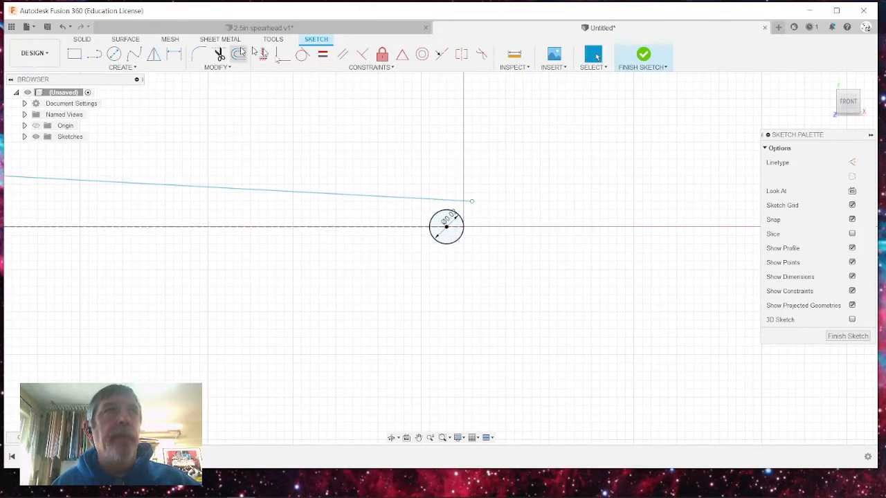
# - Apply a tangent constraint between the right end circle and the long sloping line
pyautogui.click(300, 60)
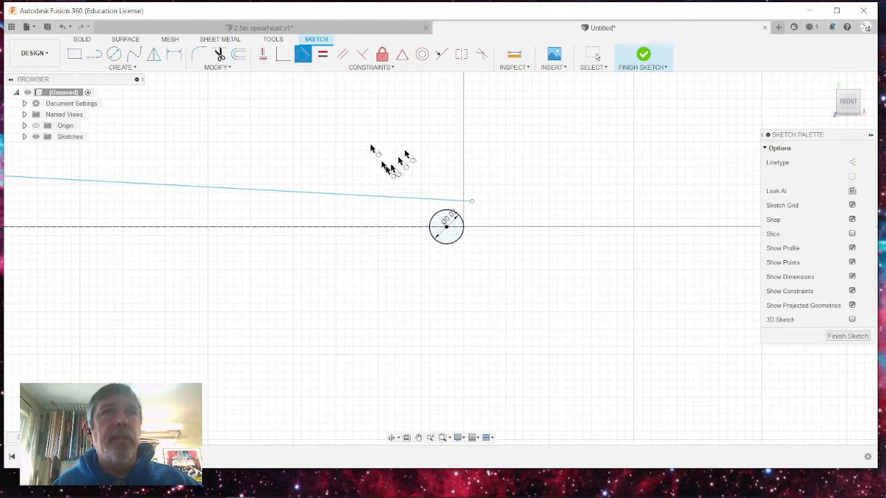
pyautogui.click(433, 213)
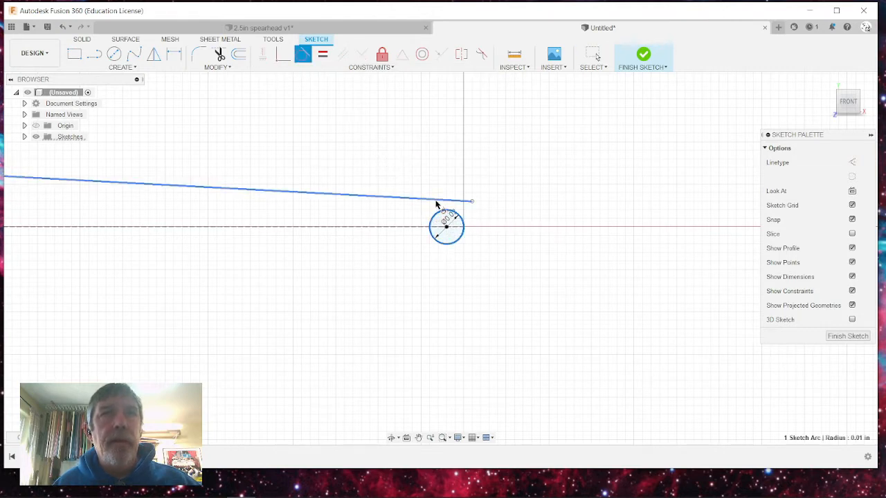
pyautogui.click(436, 202)
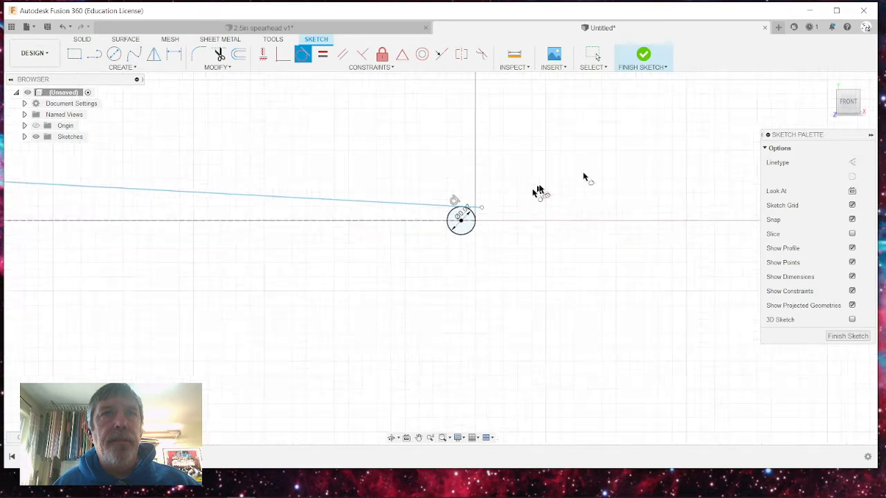
# - Make the long sloping line tangent to the arc on the vertical construction line
pyautogui.scroll(-10, 620, 174)
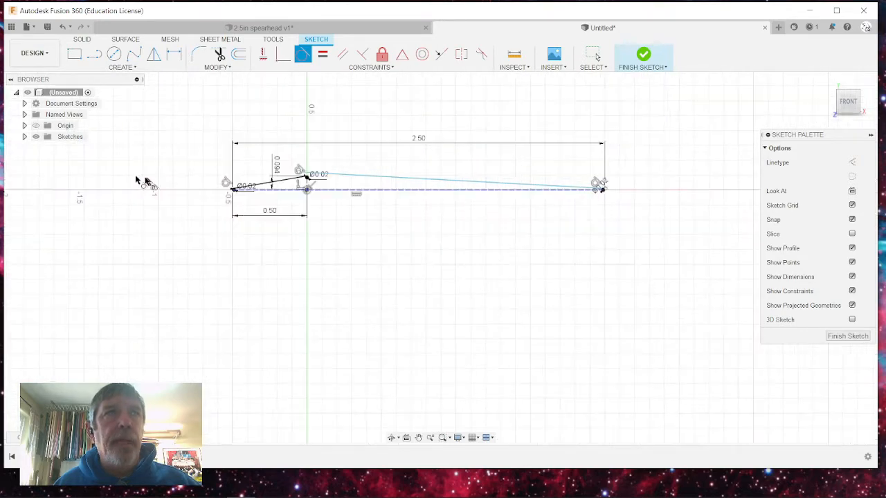
pyautogui.scroll(6, 308, 178)
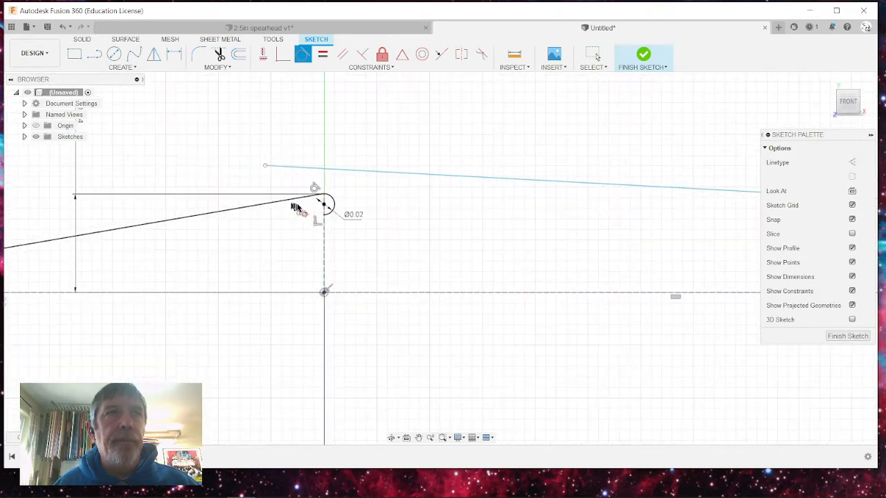
pyautogui.scroll(4, 296, 209)
pyautogui.click(404, 182)
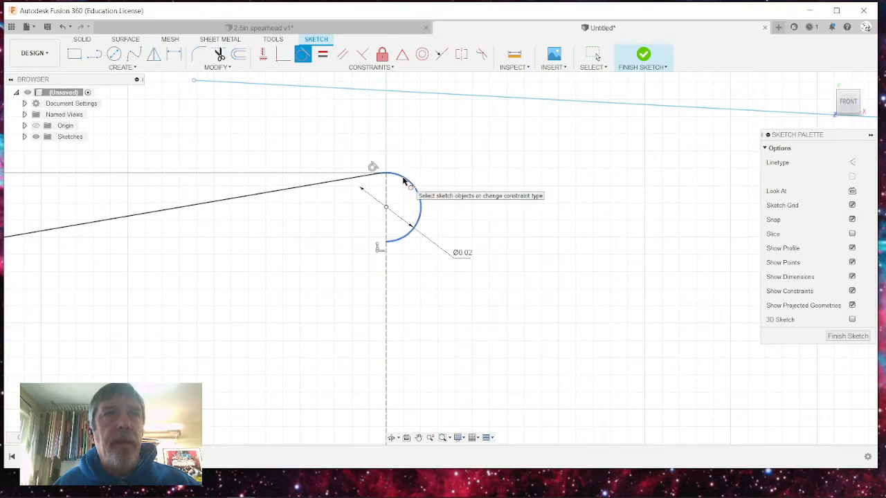
pyautogui.click(406, 95)
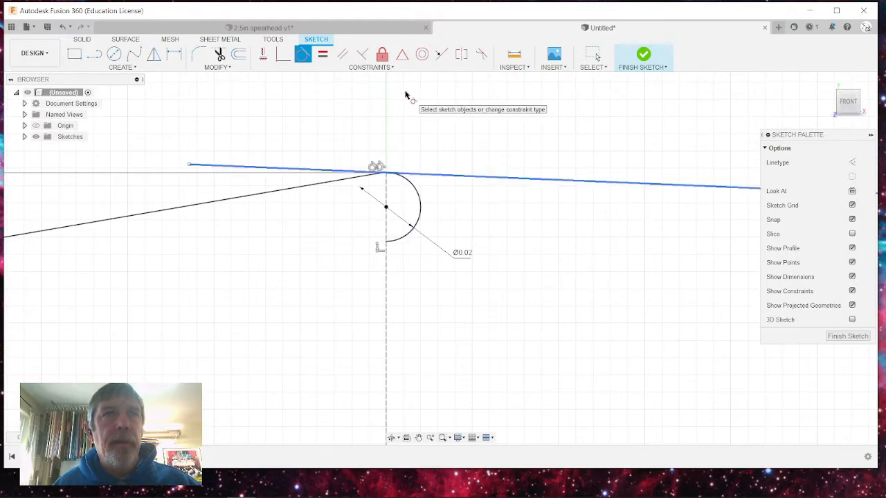
# - Trim the peak arc's excess beyond the long sloping line's tangent point and remove that line's overhang past the vertical construction line
pyautogui.click(220, 55)
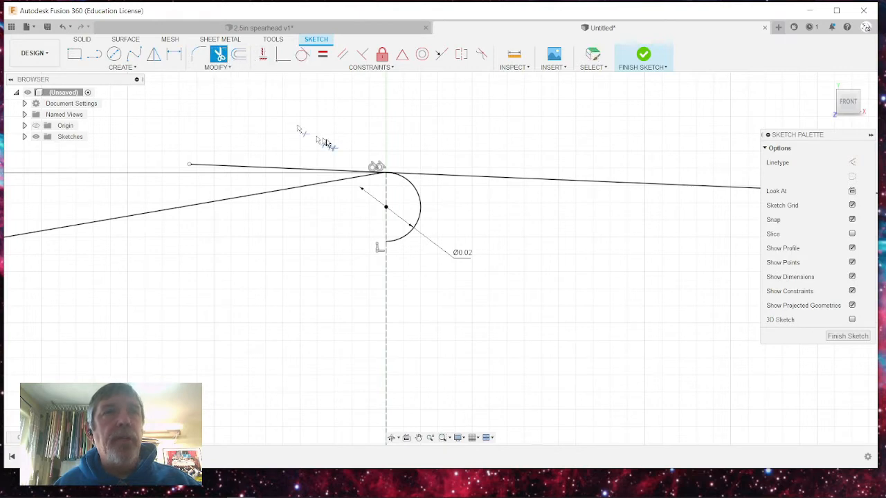
pyautogui.scroll(6, 391, 178)
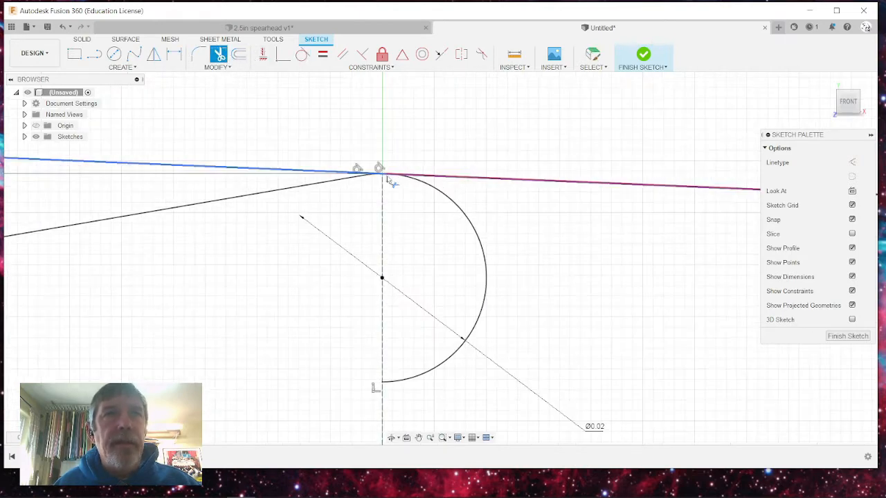
pyautogui.scroll(2, 363, 175)
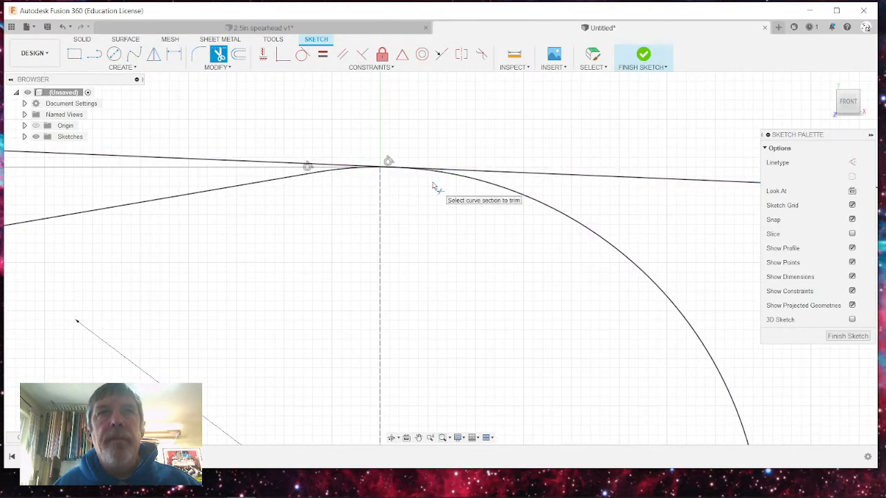
pyautogui.click(477, 184)
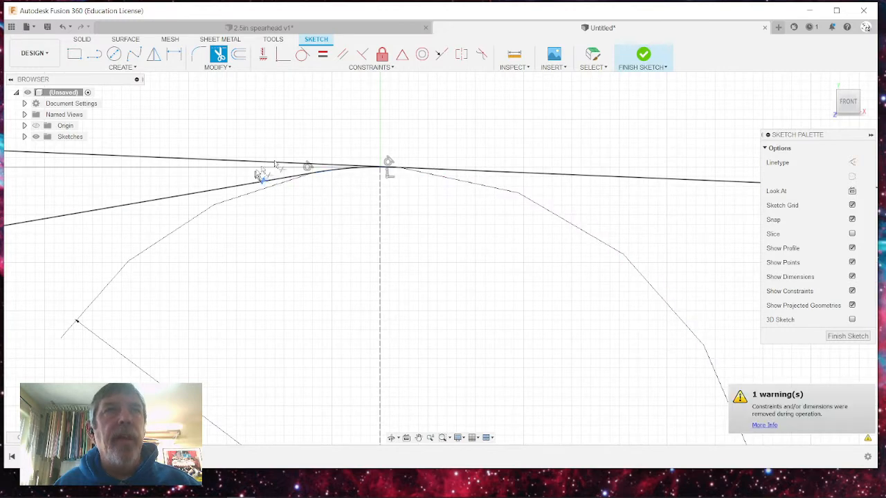
pyautogui.scroll(-5, 378, 149)
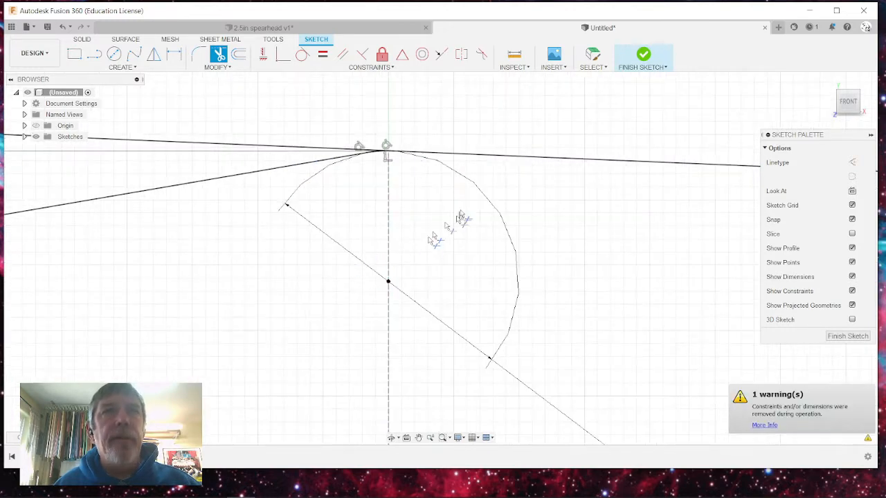
pyautogui.scroll(-3, 459, 218)
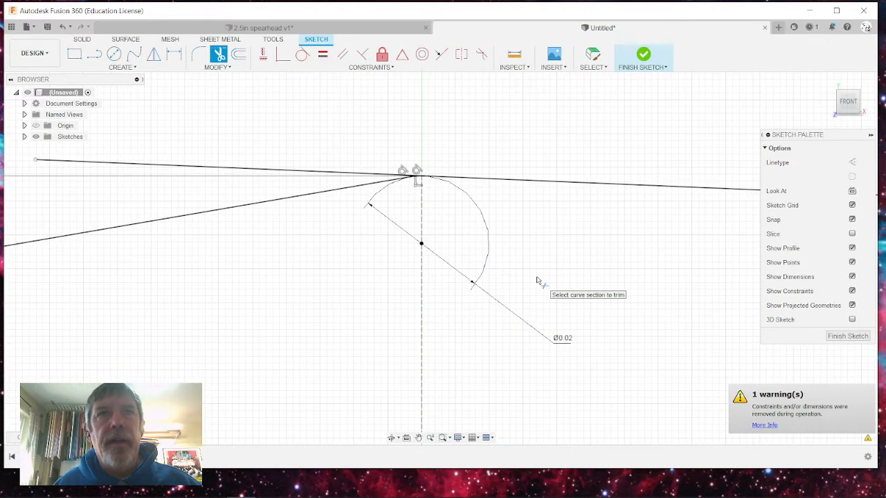
pyautogui.click(291, 170)
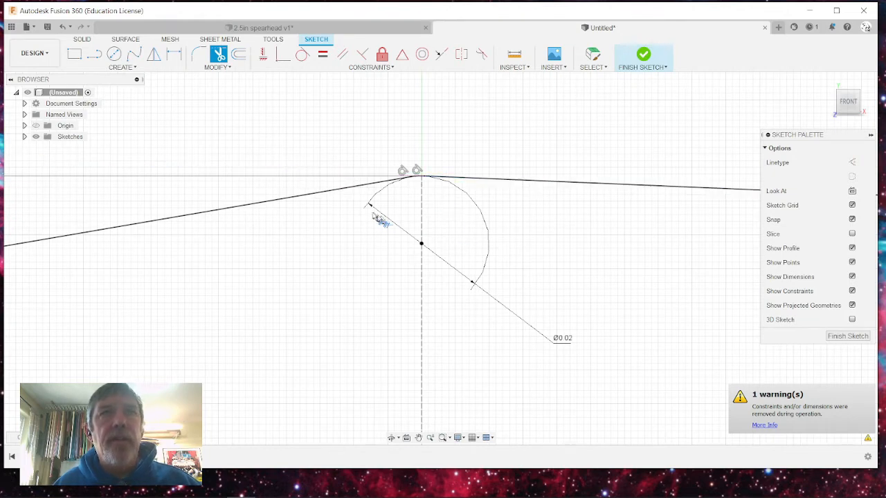
# - Trim the long sloping line's overhang at the right end circle and reduce that circle to its upper-right arc
pyautogui.scroll(-1, 223, 179)
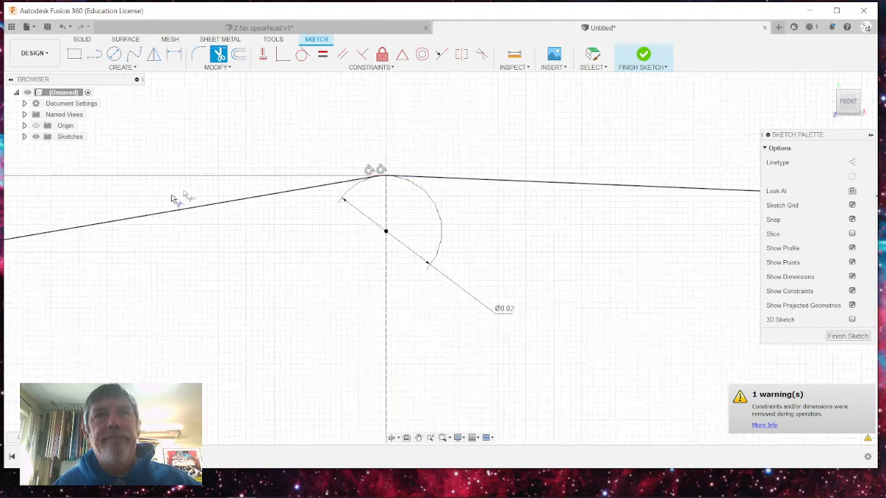
pyautogui.scroll(-5, 173, 199)
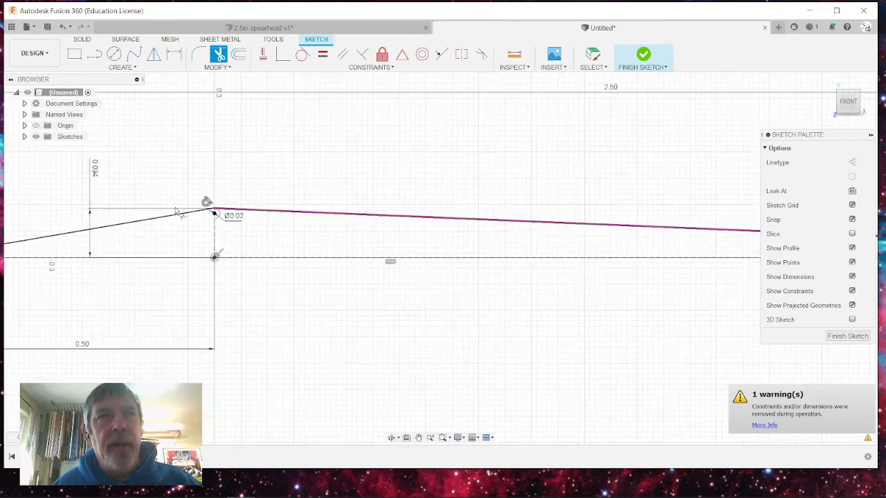
pyautogui.scroll(-6, 204, 208)
pyautogui.scroll(6, 571, 229)
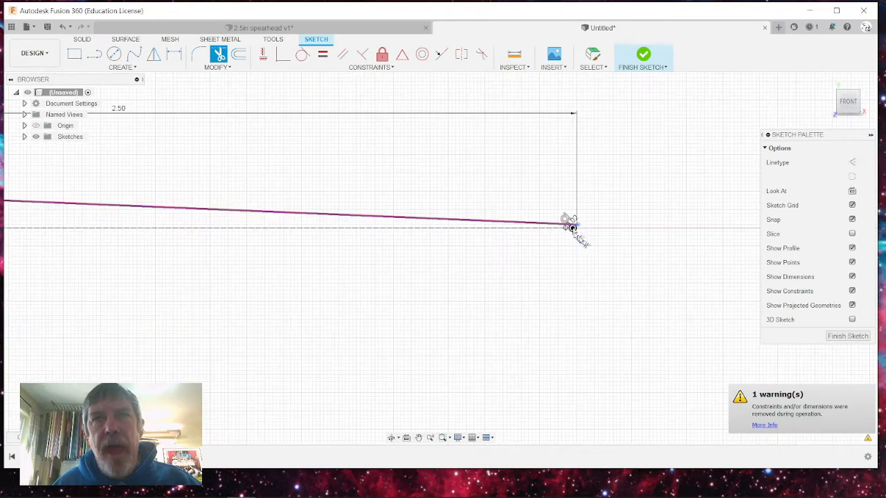
pyautogui.scroll(10, 571, 228)
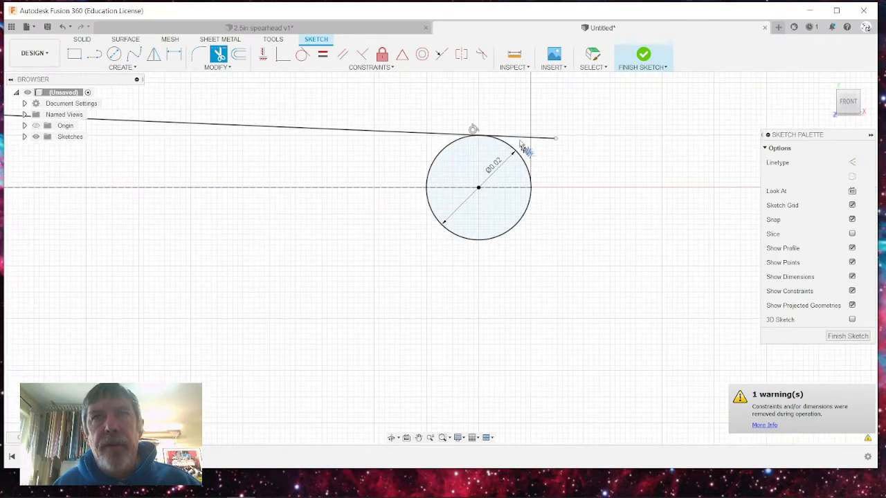
pyautogui.click(523, 142)
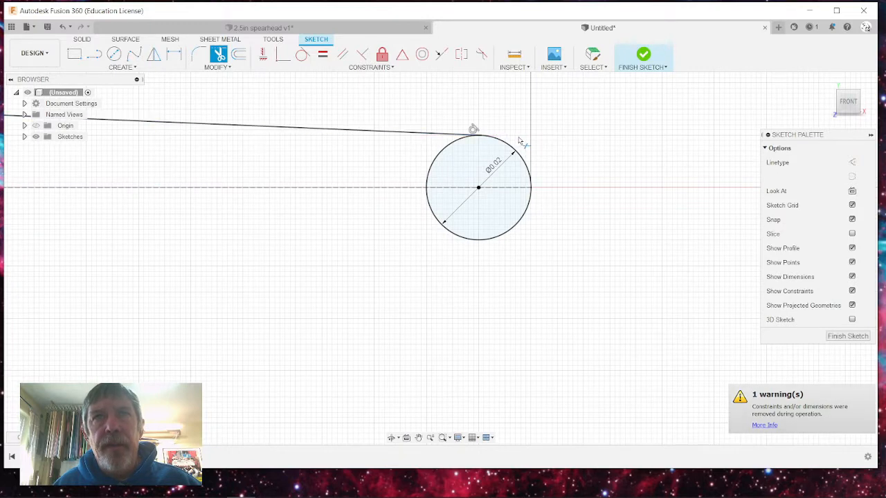
pyautogui.click(432, 166)
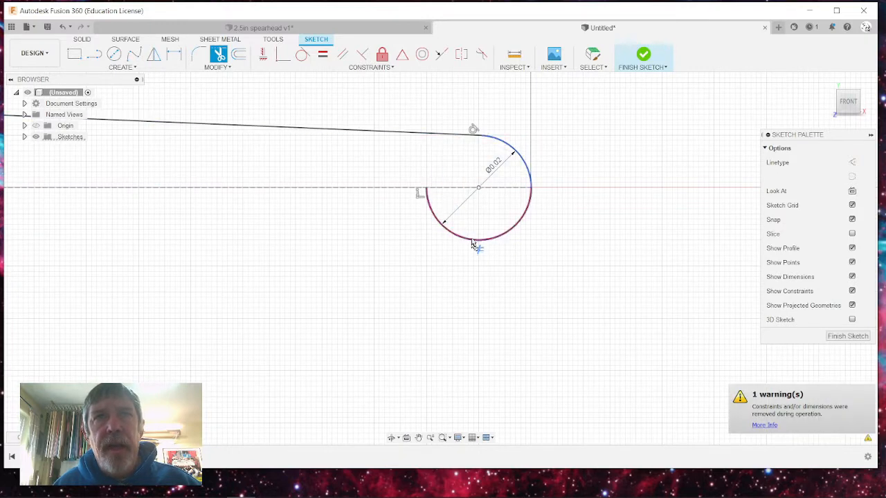
pyautogui.scroll(-10, 662, 253)
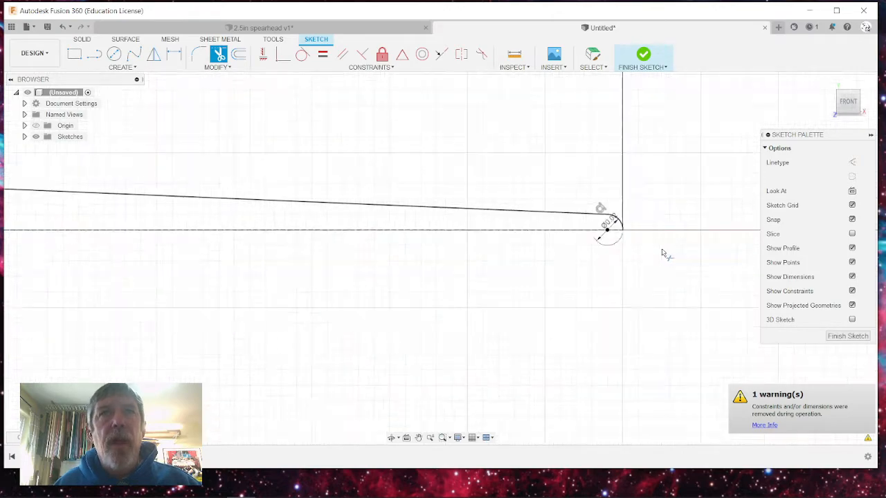
# - Compare the trimmed half outline with the full sketch in the 2.5in spearhead v1 document and return to the untitled design
pyautogui.scroll(-6, 663, 253)
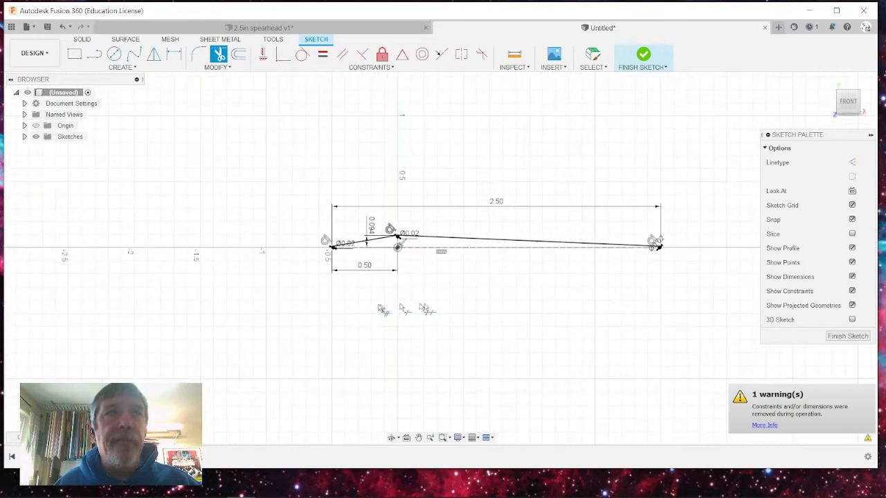
pyautogui.scroll(3, 547, 269)
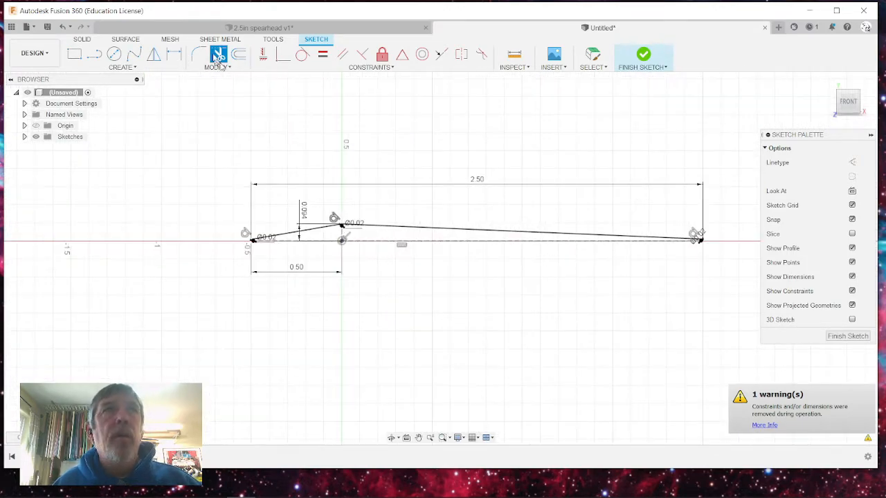
pyautogui.click(249, 28)
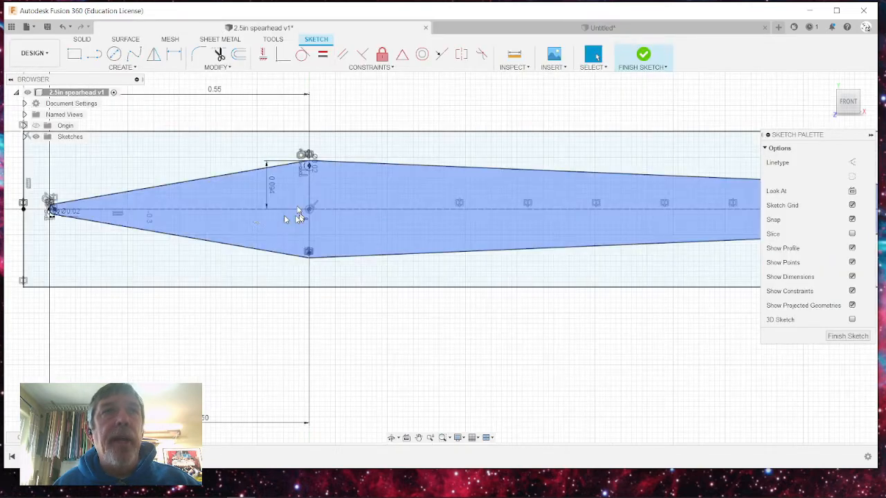
pyautogui.scroll(-3, 173, 212)
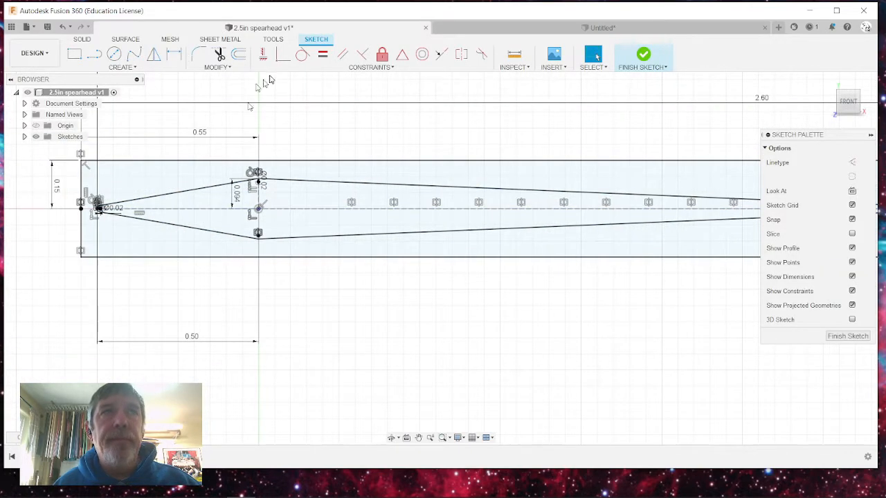
pyautogui.click(499, 31)
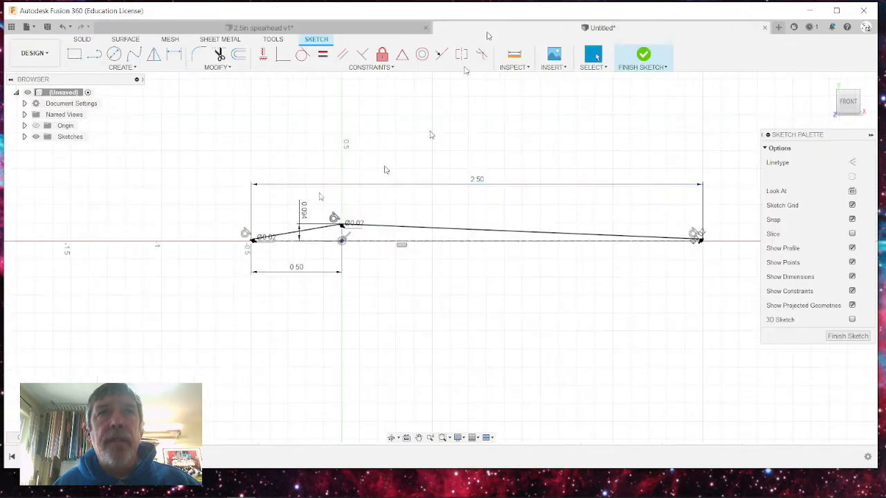
pyautogui.click(154, 56)
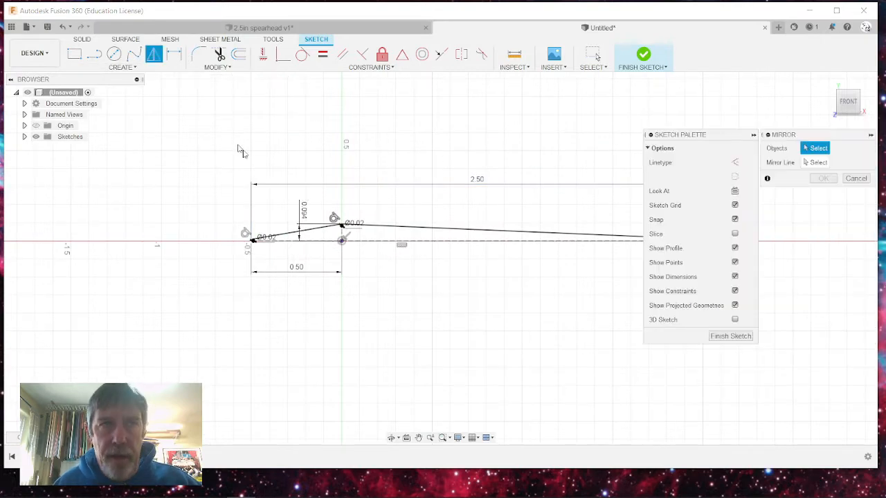
pyautogui.scroll(1, 338, 225)
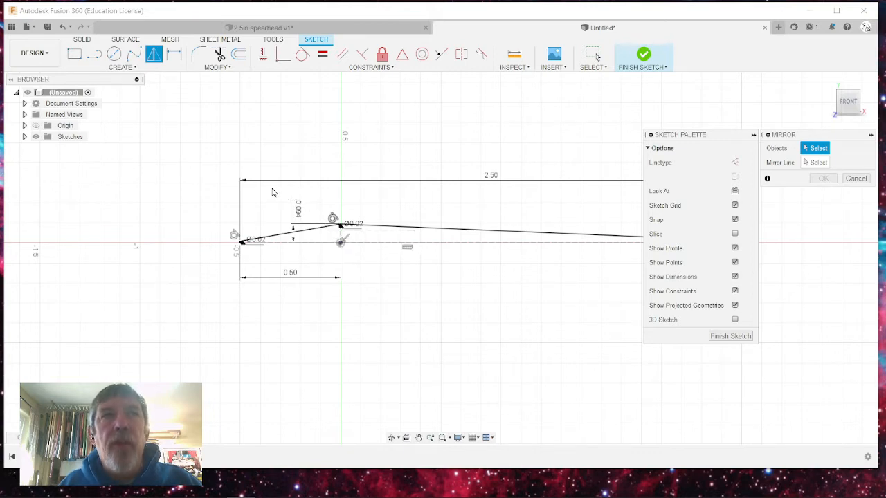
pyautogui.moveTo(272, 188)
pyautogui.mouseDown()
pyautogui.moveTo(365, 235)
pyautogui.moveTo(396, 240)
pyautogui.mouseUp()
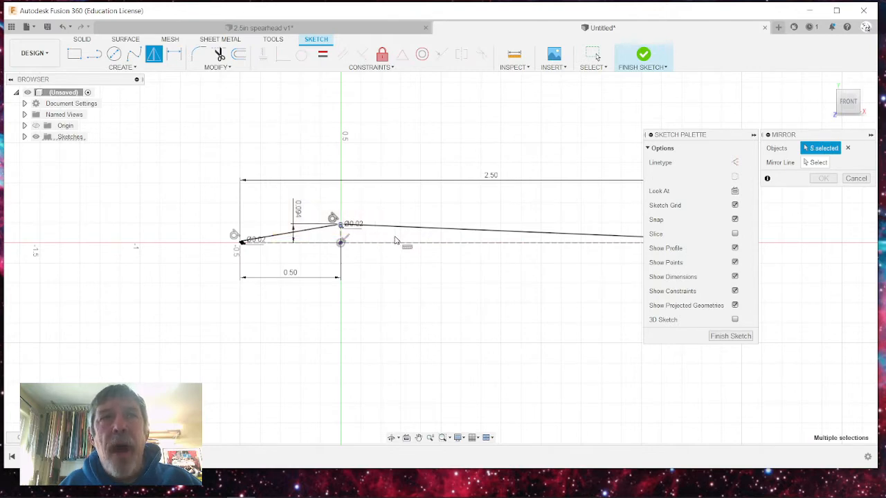
pyautogui.scroll(3, 336, 226)
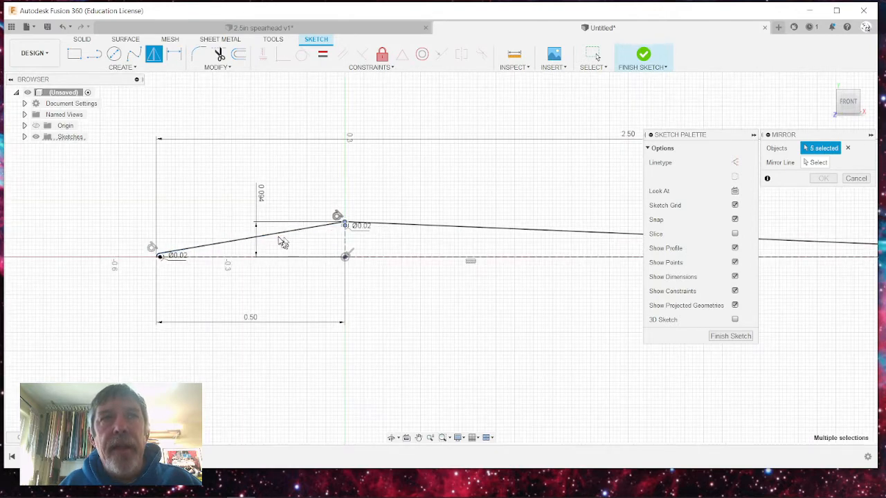
pyautogui.scroll(4, 360, 223)
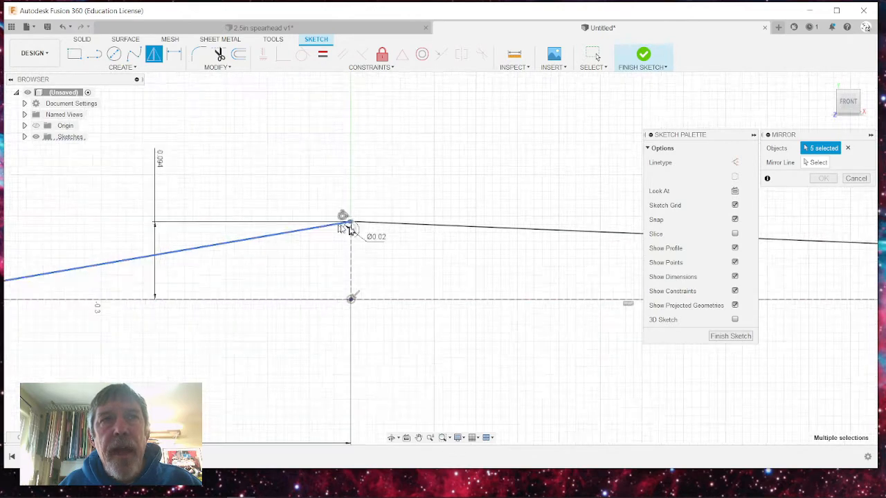
pyautogui.scroll(3, 352, 226)
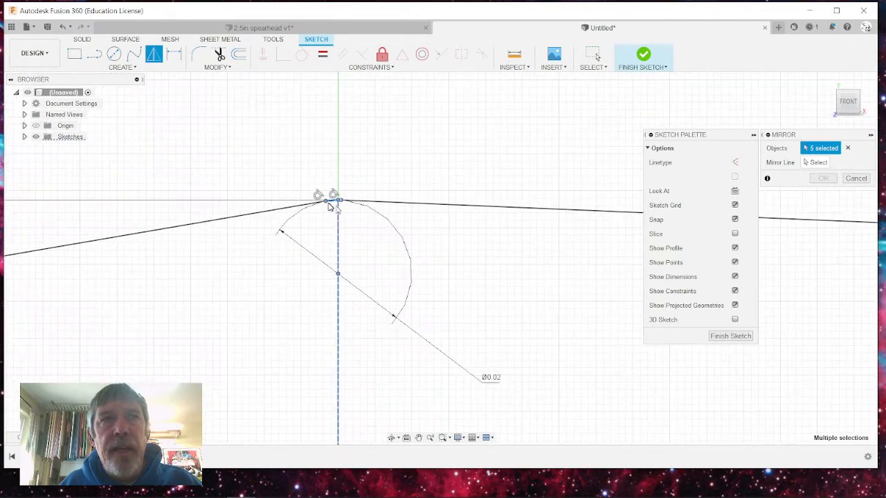
pyautogui.scroll(2, 338, 209)
pyautogui.scroll(3, 337, 209)
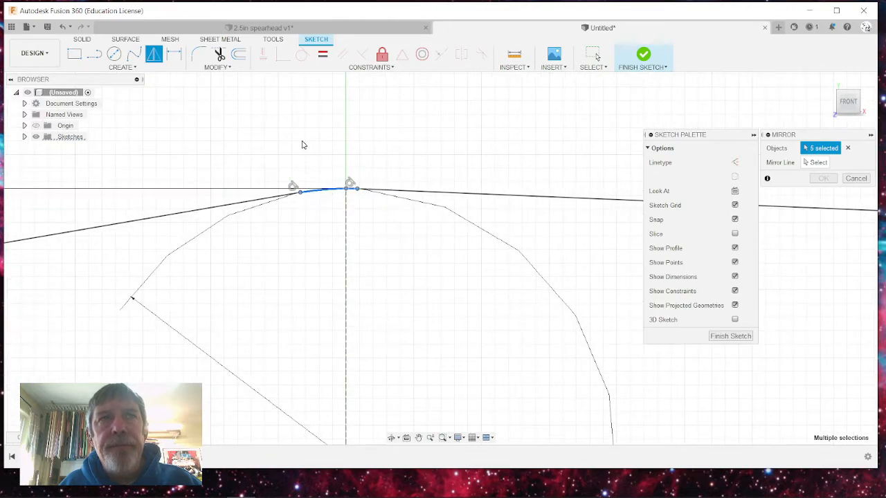
pyautogui.scroll(-8, 302, 144)
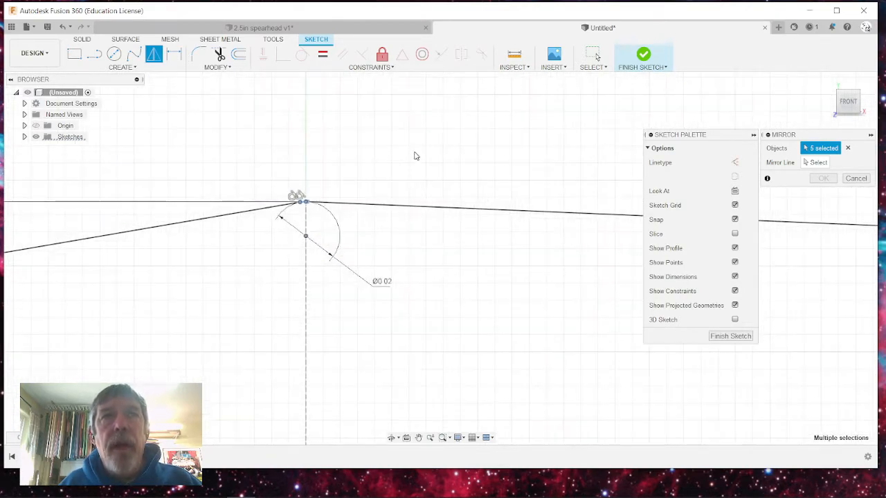
pyautogui.scroll(-5, 308, 256)
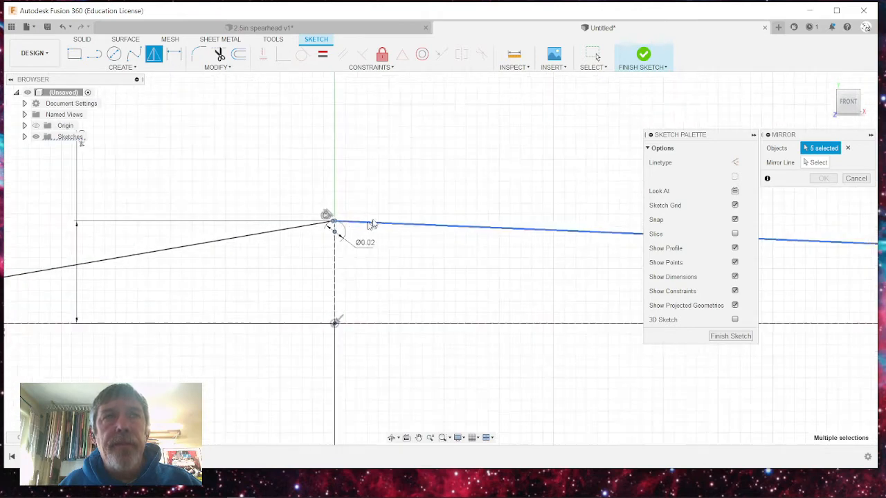
pyautogui.press('Escape')
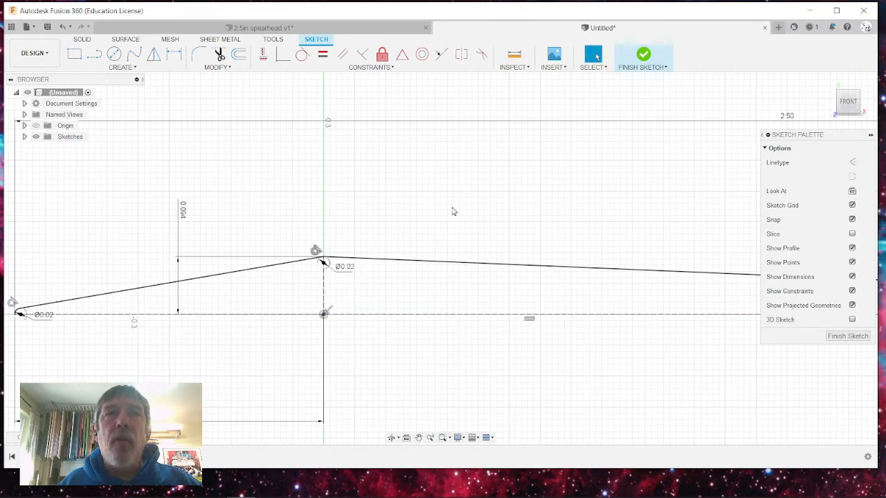
pyautogui.moveTo(452, 208); pyautogui.dragTo(230, 289)
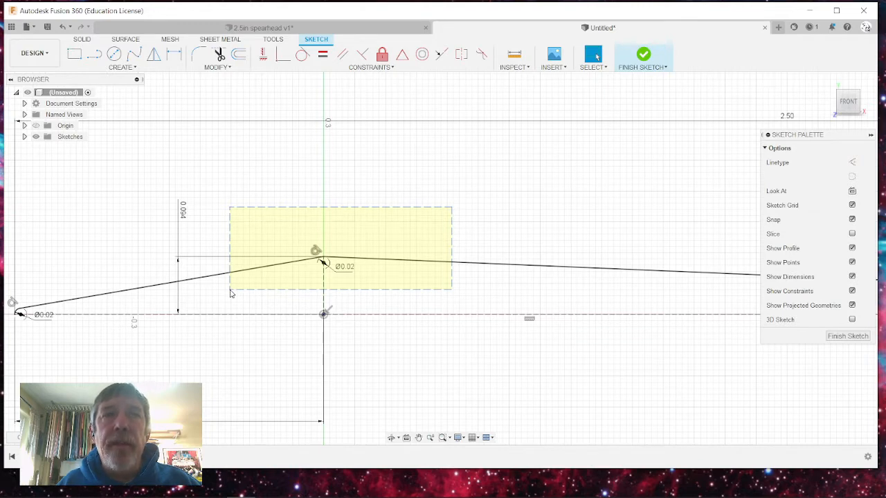
pyautogui.moveTo(230, 294); pyautogui.dragTo(230, 294)
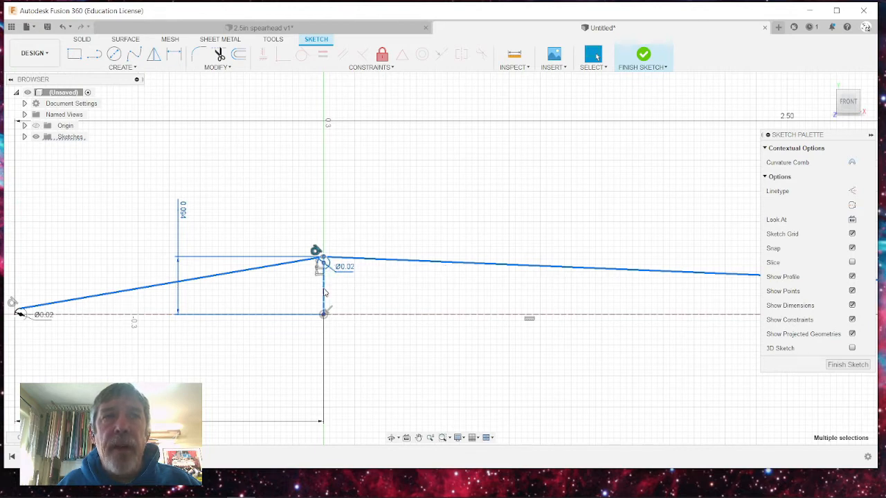
pyautogui.press('Escape')
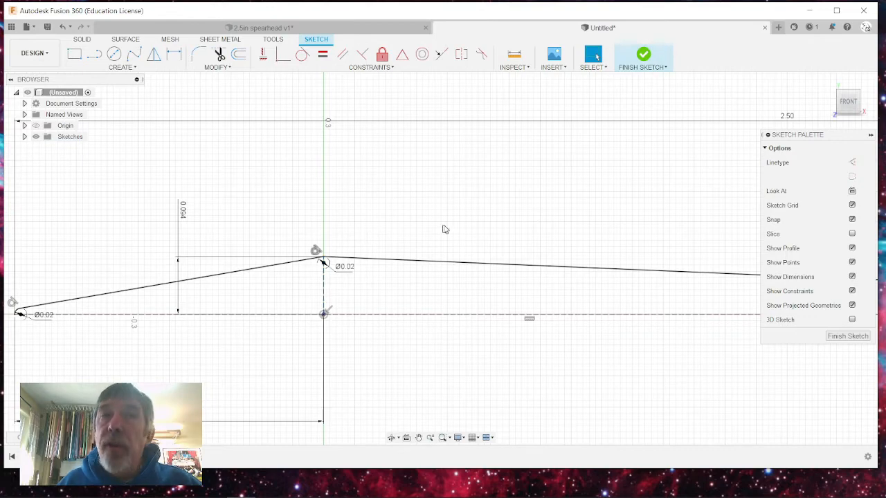
# - Inspect the trimmed left-end arc and the short sloping line of the half outline
pyautogui.scroll(-4, 450, 228)
pyautogui.scroll(6, 213, 278)
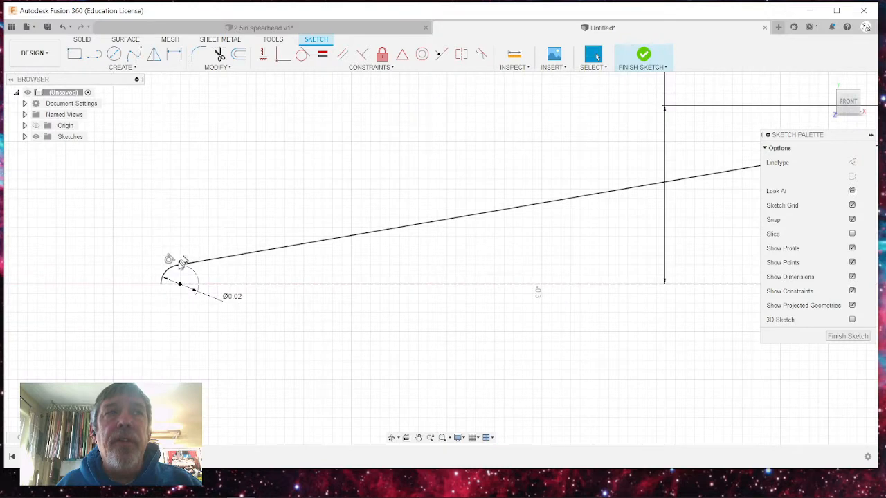
pyautogui.click(219, 258)
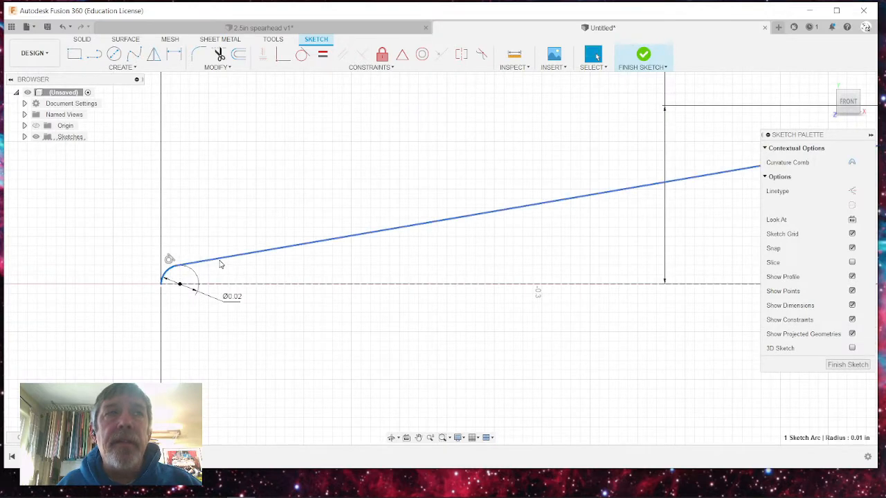
pyautogui.scroll(-4, 213, 226)
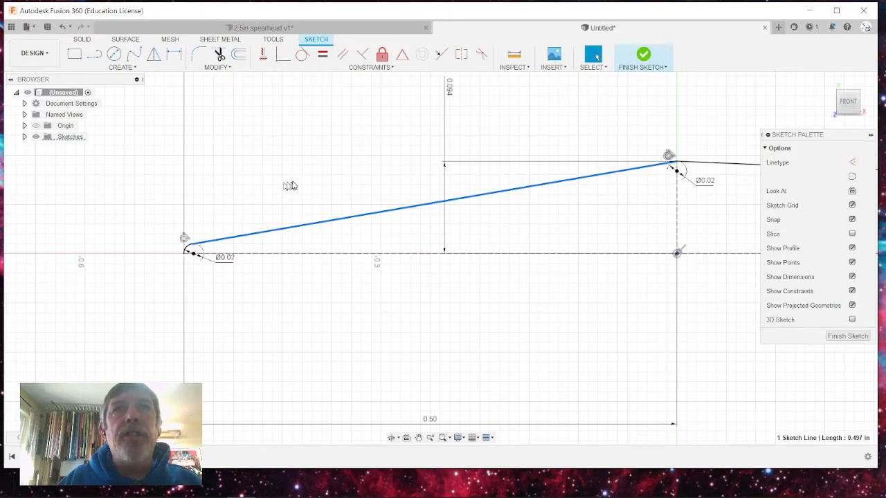
pyautogui.scroll(-3, 159, 200)
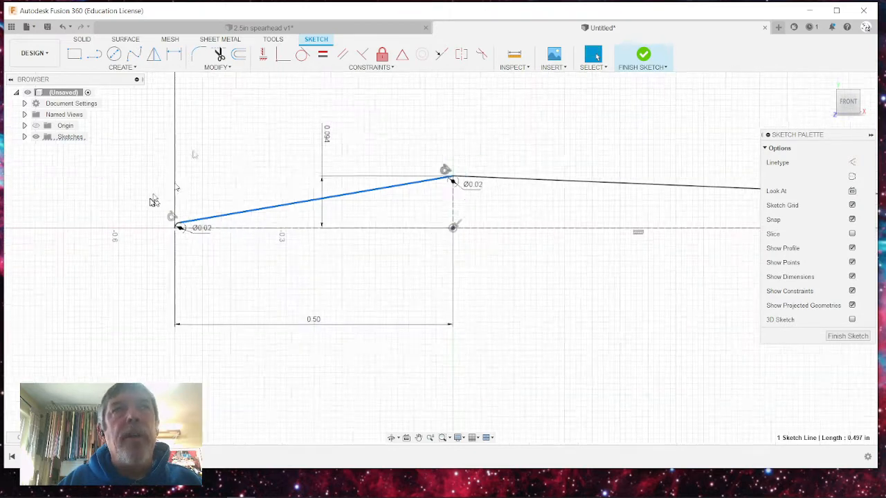
pyautogui.scroll(-2, 154, 202)
pyautogui.click(253, 132)
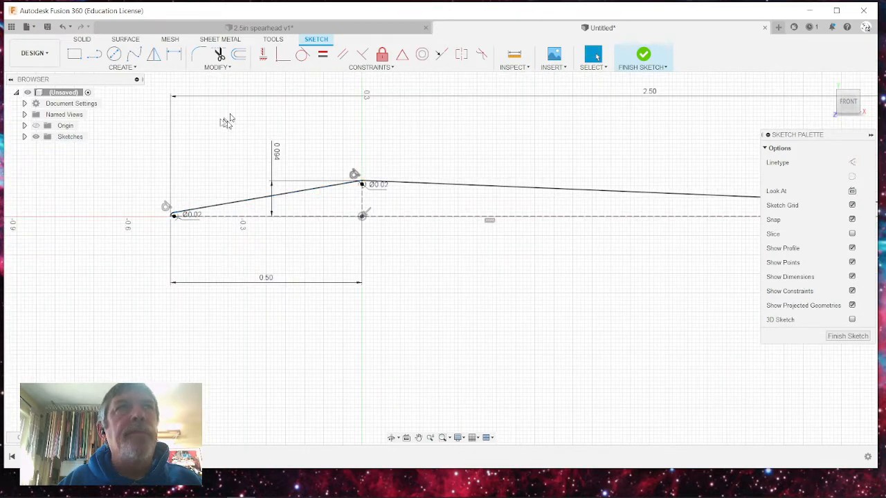
# - Mirror the half outline's three corner arcs and two sloping lines about the horizontal construction line
pyautogui.click(154, 55)
pyautogui.scroll(5, 190, 211)
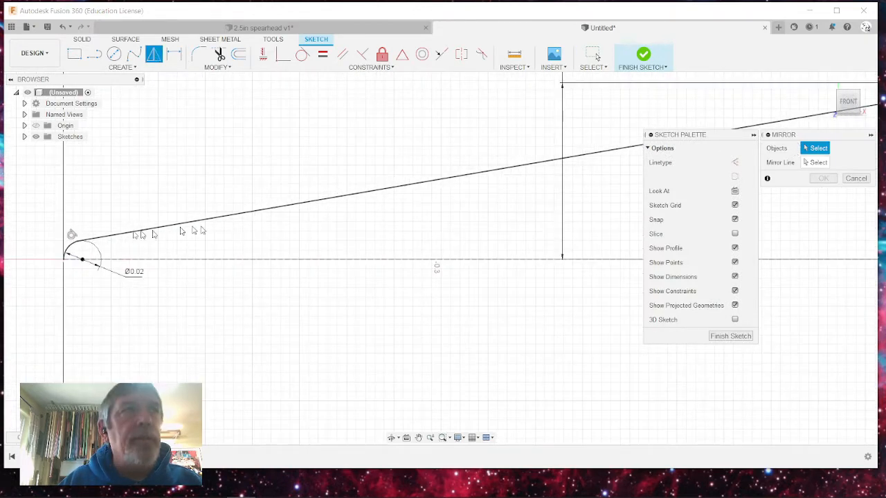
pyautogui.click(68, 251)
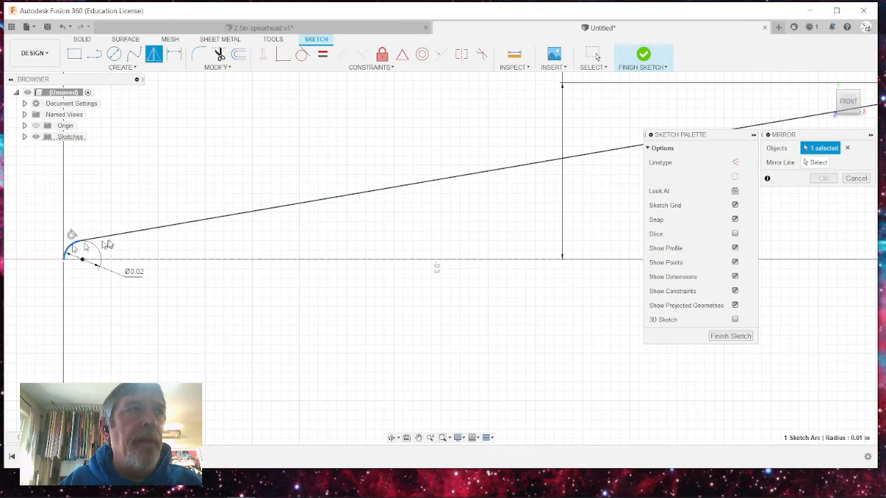
pyautogui.click(129, 232)
pyautogui.scroll(-7, 107, 180)
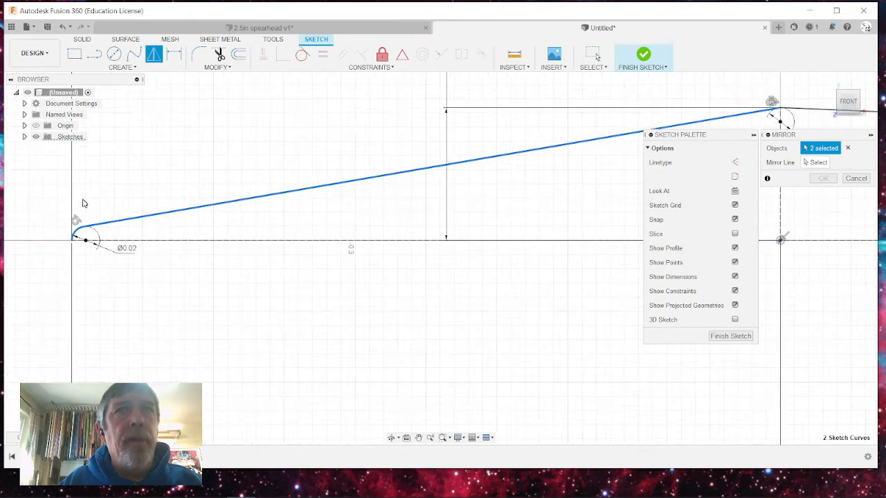
pyautogui.scroll(6, 321, 166)
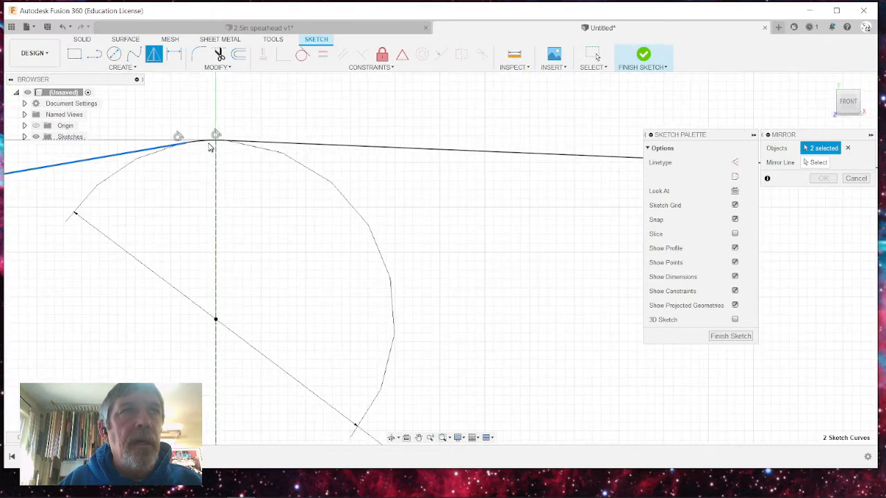
pyautogui.click(209, 144)
pyautogui.click(270, 144)
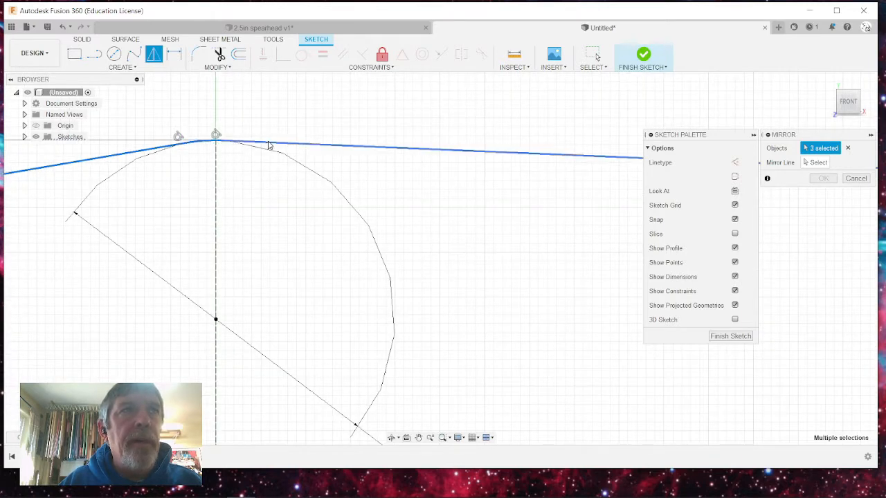
pyautogui.scroll(-10, 180, 200)
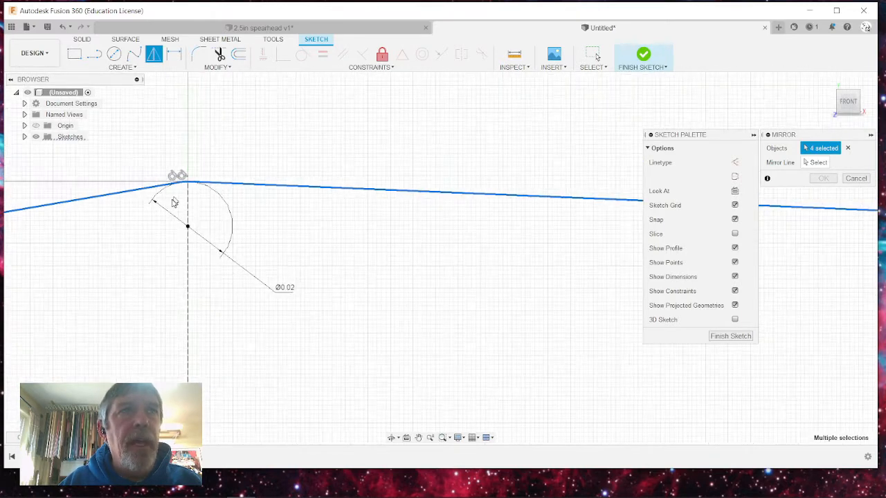
pyautogui.scroll(-5, 173, 205)
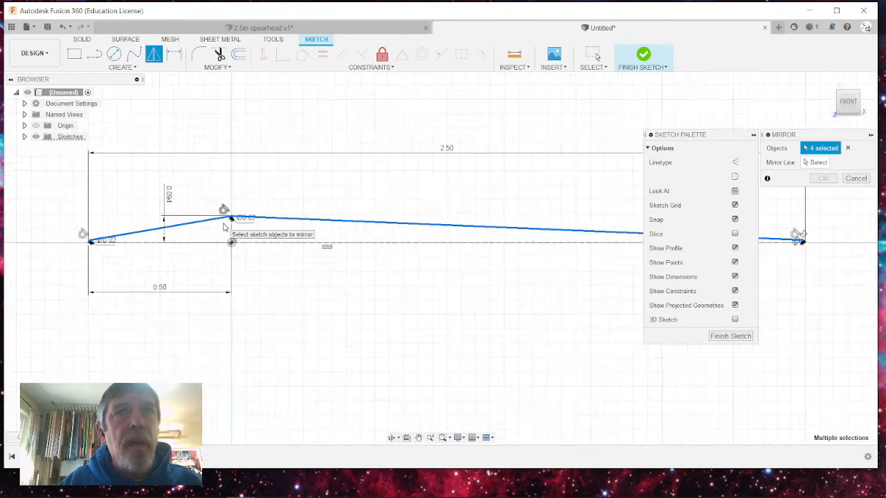
pyautogui.scroll(10, 546, 234)
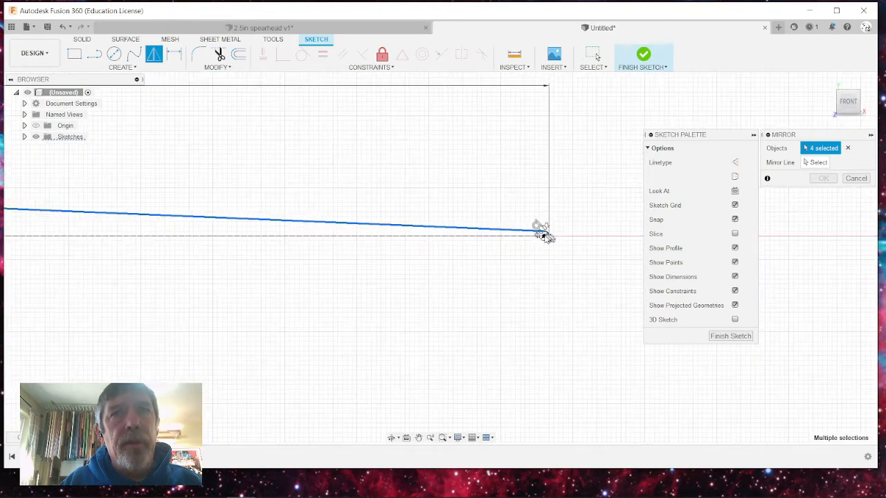
pyautogui.scroll(3, 546, 236)
pyautogui.click(548, 231)
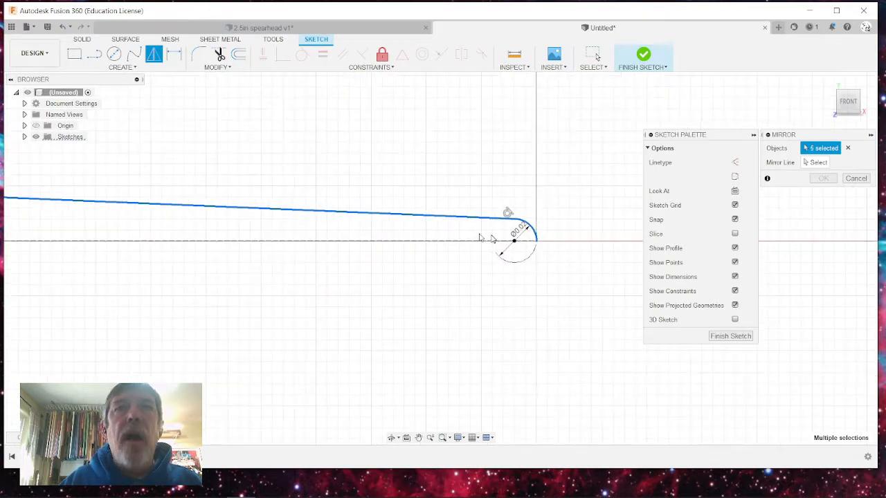
pyautogui.scroll(-4, 471, 236)
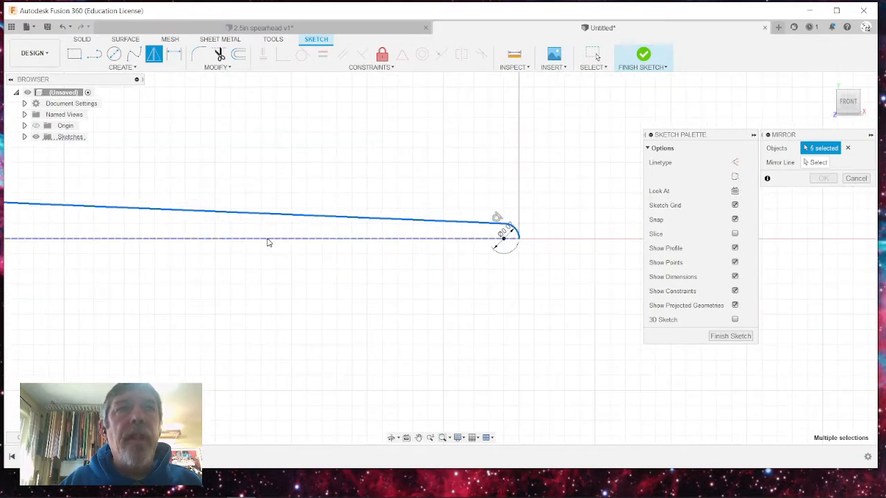
pyautogui.click(814, 163)
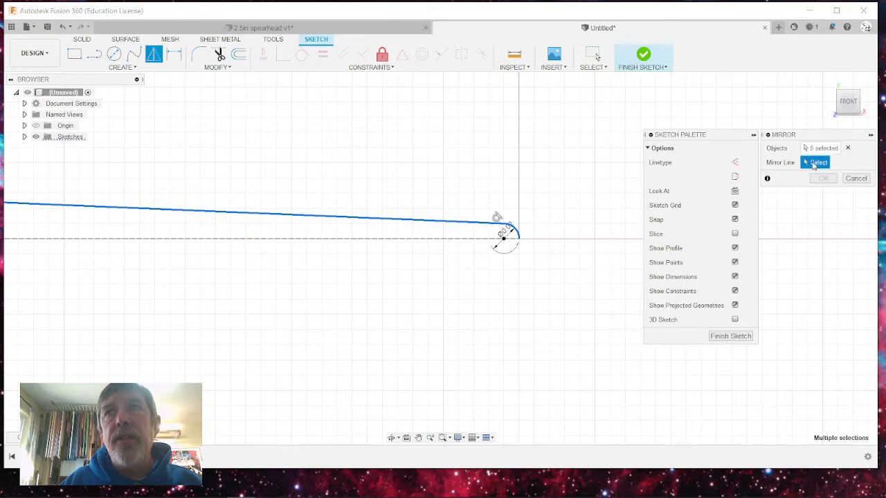
pyautogui.click(250, 239)
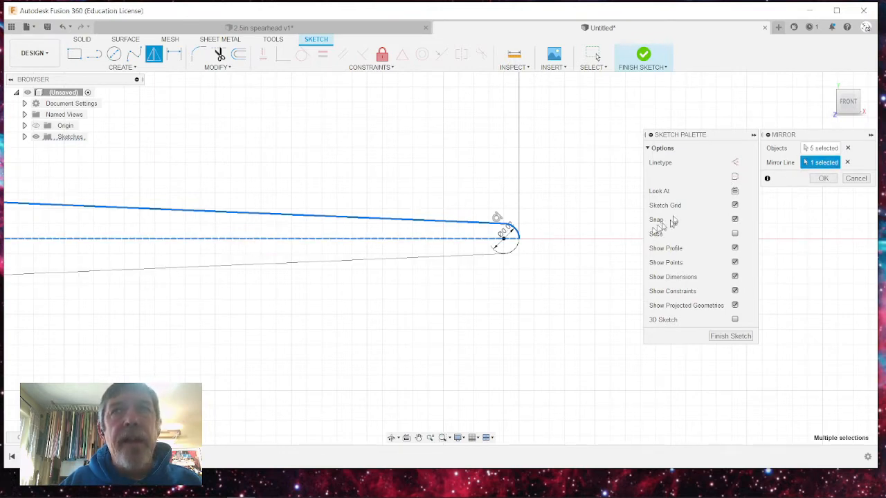
pyautogui.click(824, 179)
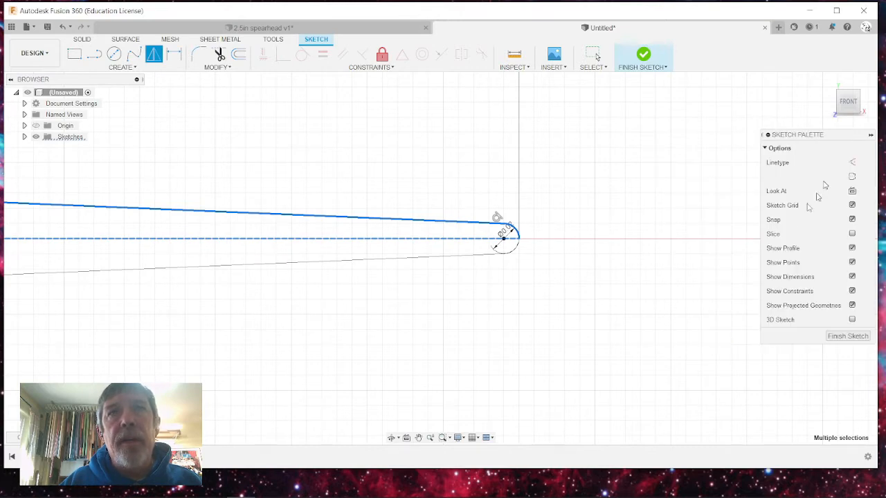
# - Examine the mirrored spearhead outline, compare it with the bordered sketch in the 2.5in spearhead v1 document, and return to the untitled design
pyautogui.scroll(-3, 584, 297)
pyautogui.scroll(-5, 655, 277)
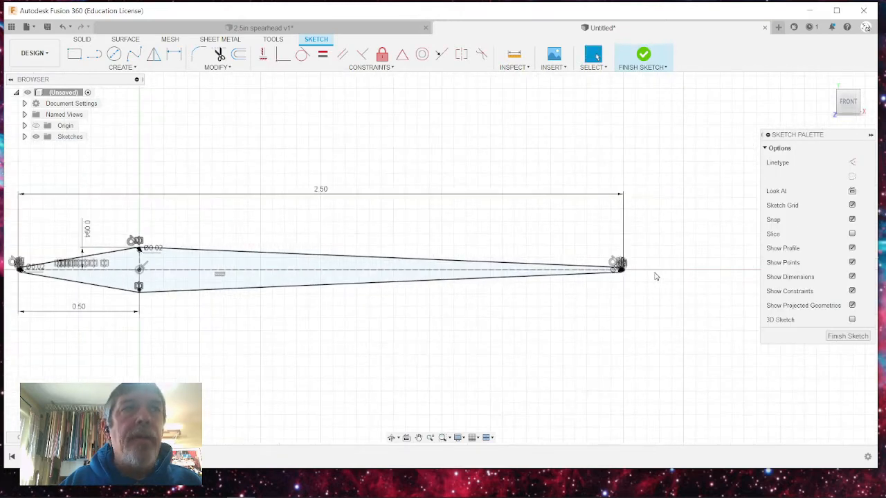
pyautogui.scroll(5, 438, 296)
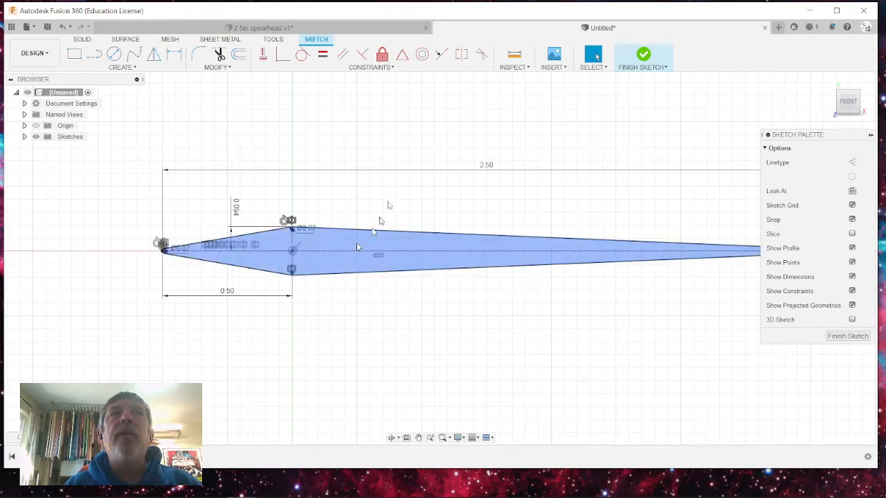
pyautogui.scroll(-5, 142, 230)
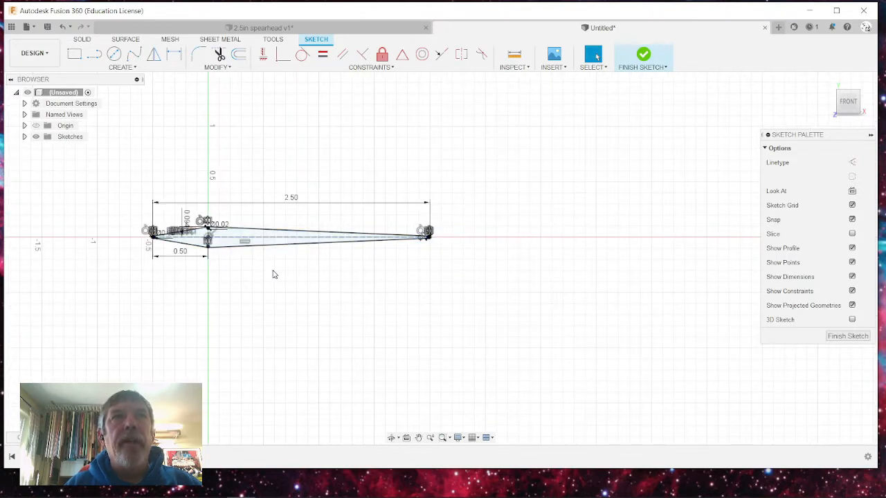
pyautogui.scroll(-2, 273, 261)
pyautogui.scroll(6, 284, 260)
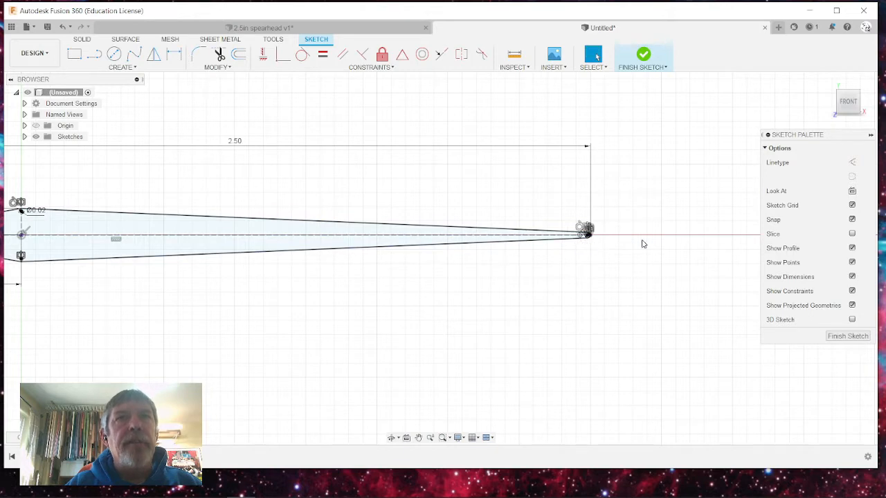
pyautogui.scroll(-4, 641, 241)
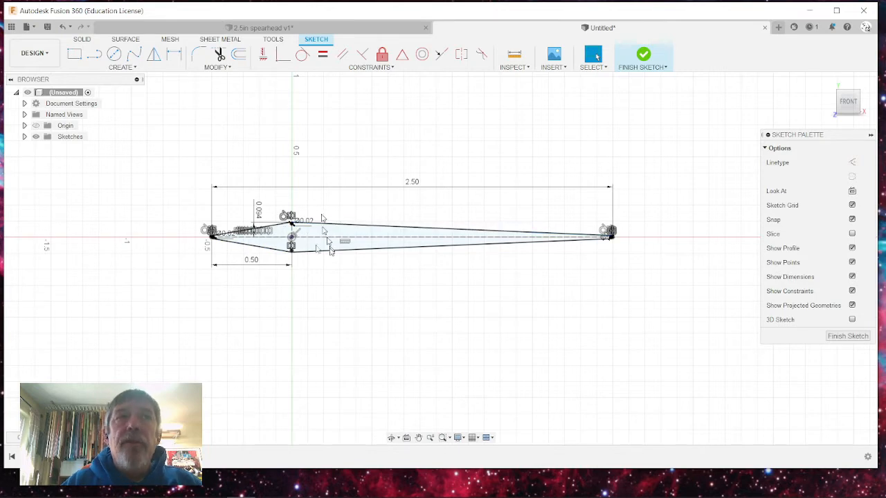
pyautogui.click(326, 234)
pyautogui.click(255, 27)
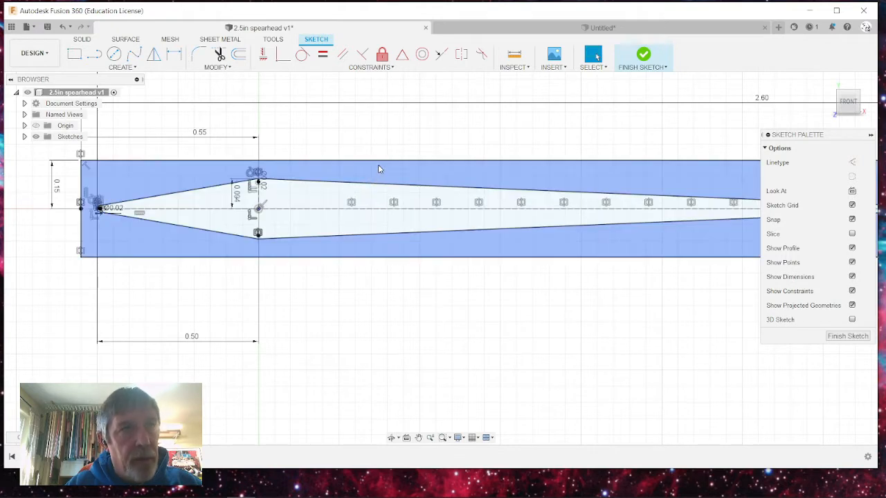
pyautogui.click(521, 30)
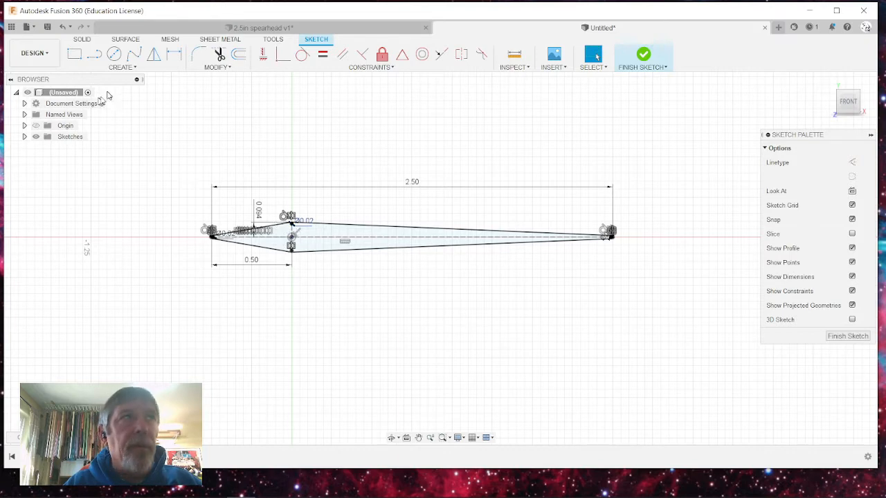
# - Draw a two-point rectangle about 2.73 in by 0.58 in enclosing the spearhead profile, nudging its lower edge slightly downward
pyautogui.click(75, 54)
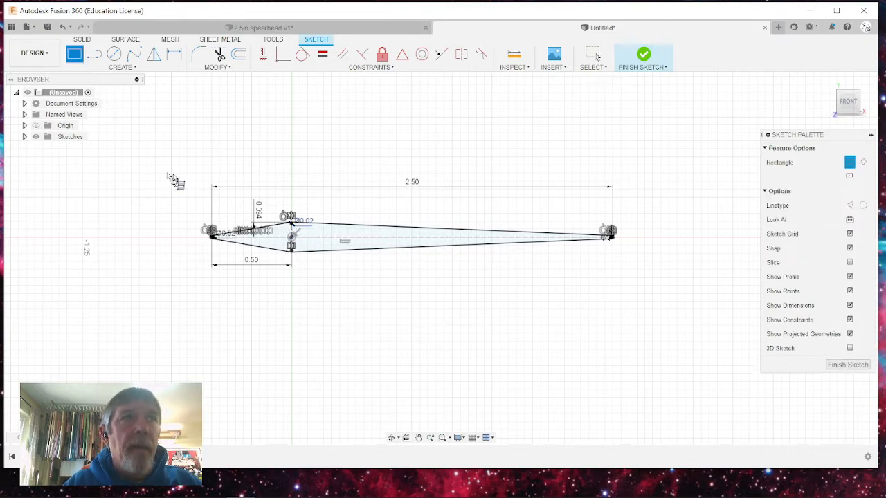
pyautogui.click(192, 198)
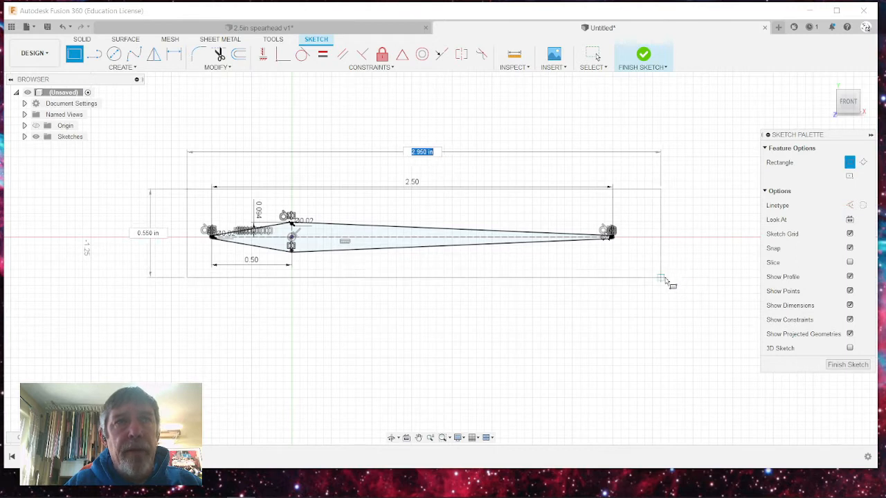
pyautogui.click(626, 281)
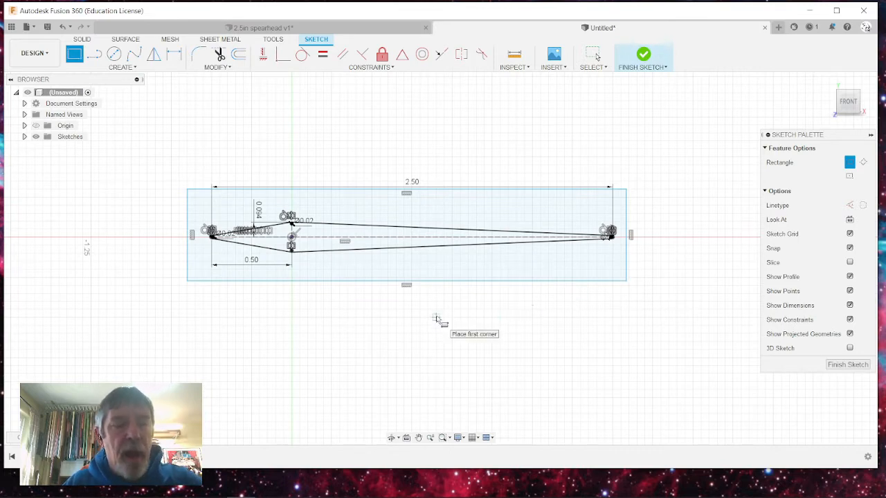
pyautogui.press('Escape')
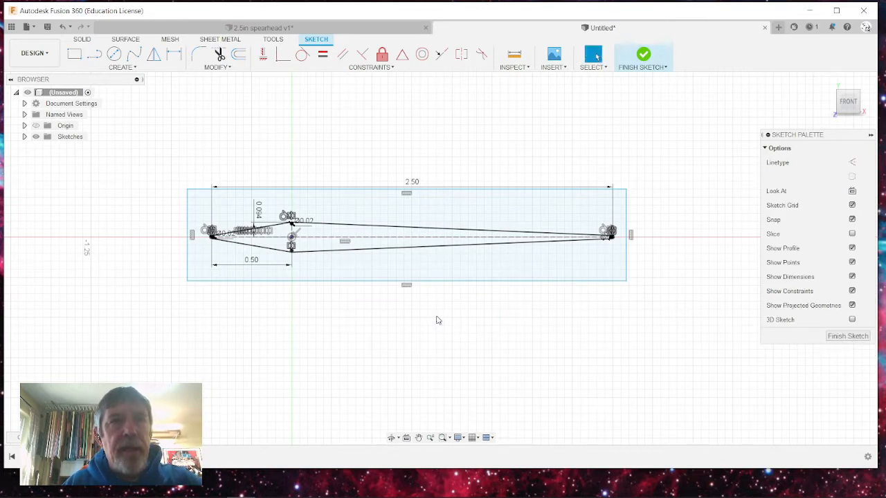
pyautogui.click(470, 281)
pyautogui.moveTo(471, 280)
pyautogui.mouseDown()
pyautogui.moveTo(510, 267)
pyautogui.moveTo(492, 286)
pyautogui.mouseUp()
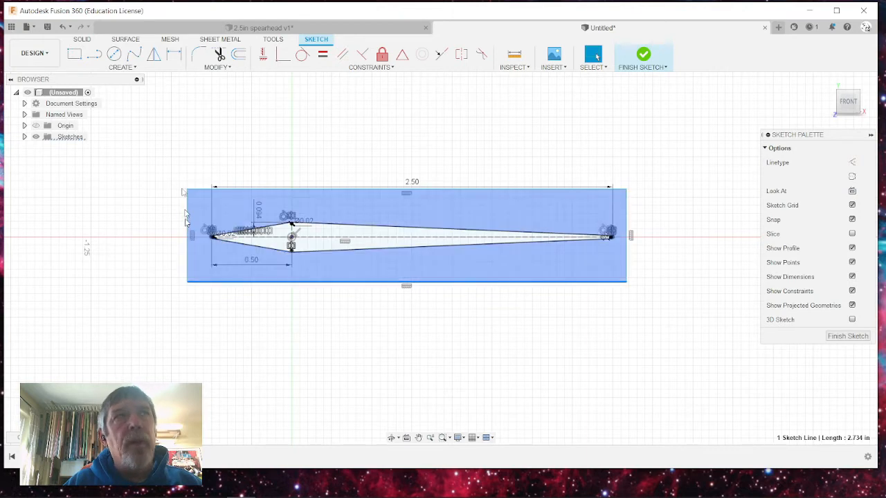
# - Dimension the enclosing rectangle's upper edge to a length of 2.75 in, placing the dimension above the profile
pyautogui.click(175, 56)
pyautogui.click(349, 190)
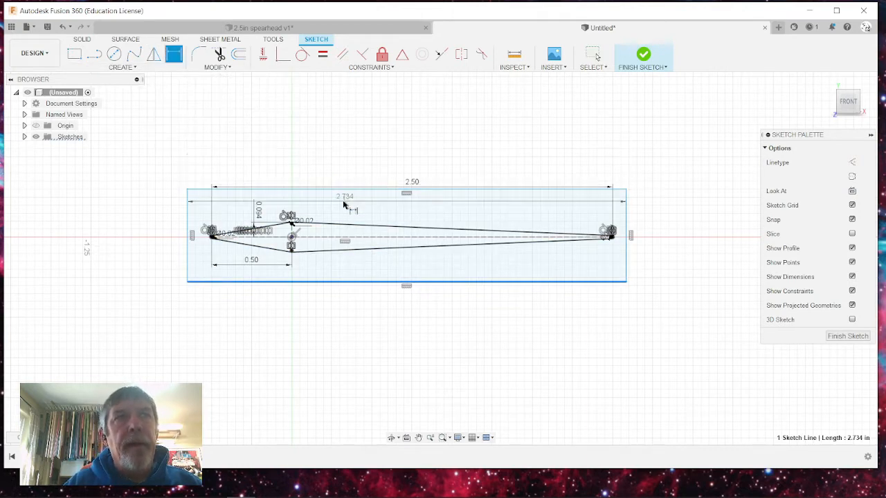
pyautogui.click(367, 146)
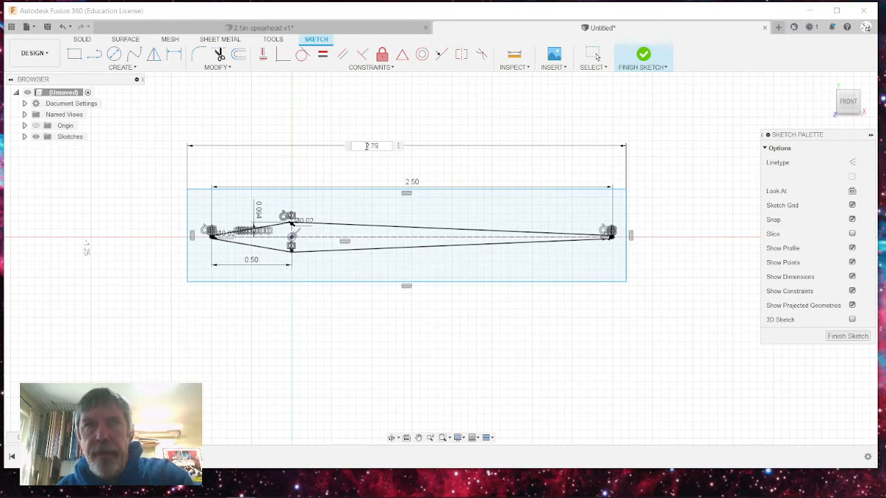
pyautogui.write('2.75')
pyautogui.press('Return')
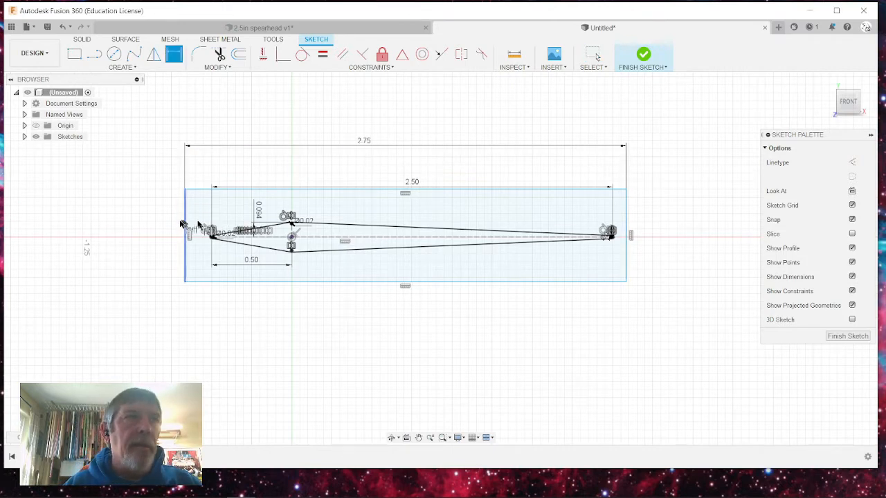
# - Dimension the enclosing rectangle's vertical edge to a height of 0.60 in and shift the rectangle slightly by its upper edge
pyautogui.click(185, 229)
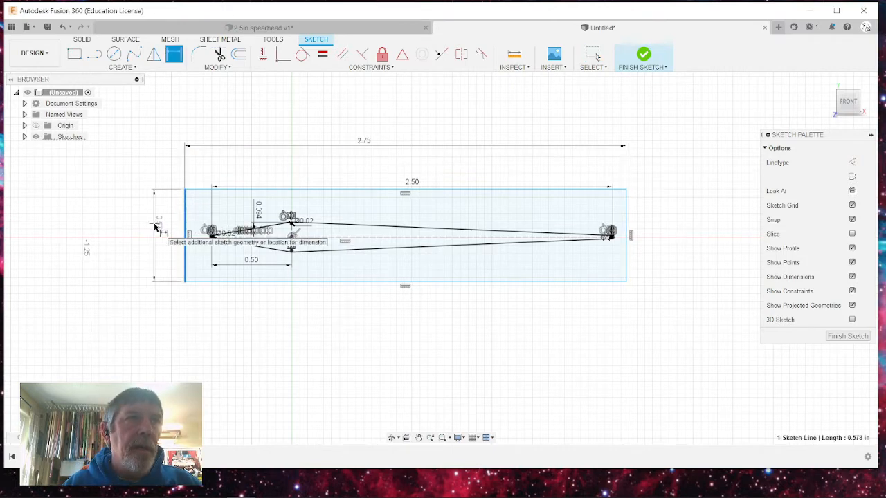
pyautogui.click(155, 228)
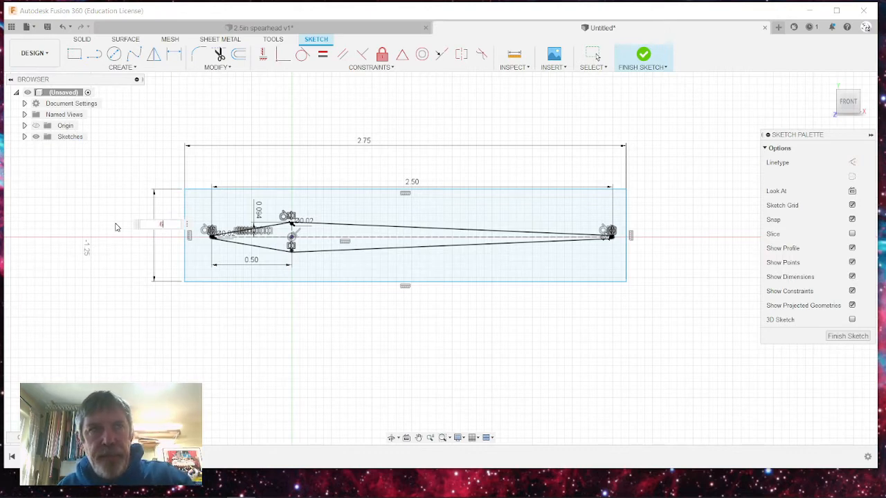
pyautogui.press('Return')
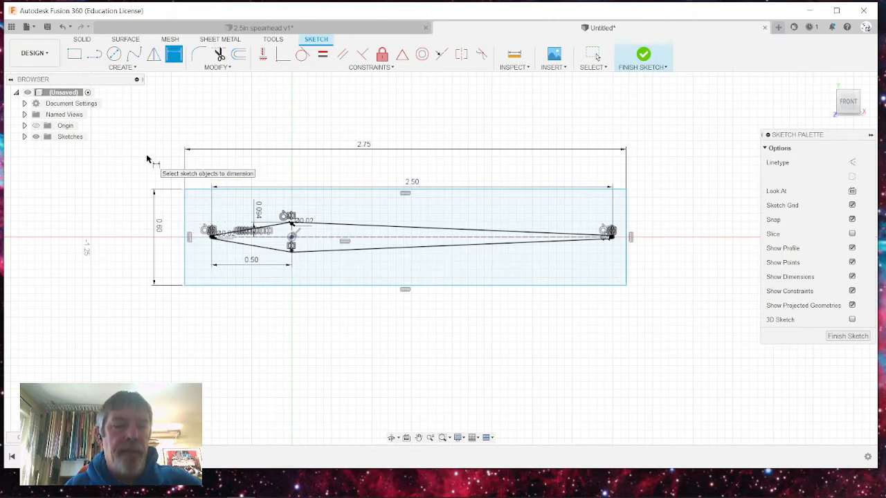
pyautogui.press('Escape')
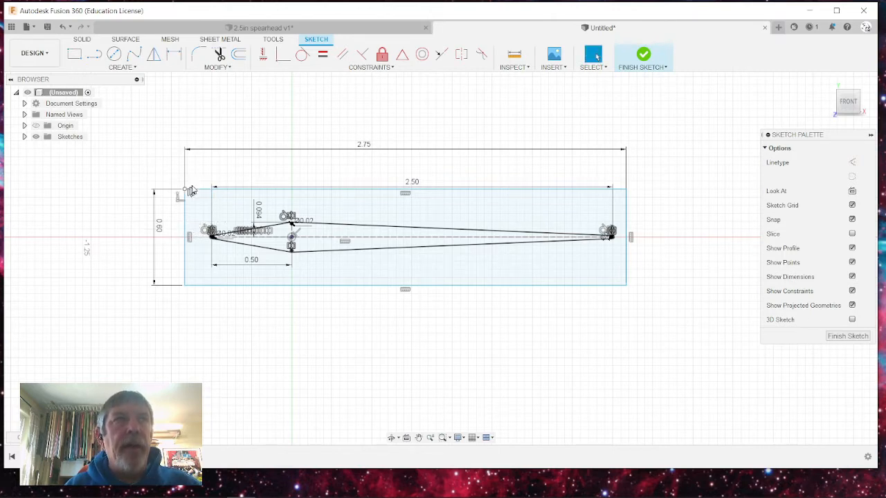
pyautogui.moveTo(192, 189)
pyautogui.mouseDown()
pyautogui.moveTo(184, 196)
pyautogui.moveTo(200, 197)
pyautogui.moveTo(239, 228)
pyautogui.moveTo(247, 145)
pyautogui.moveTo(177, 138)
pyautogui.moveTo(185, 207)
pyautogui.moveTo(207, 182)
pyautogui.moveTo(200, 189)
pyautogui.mouseUp()
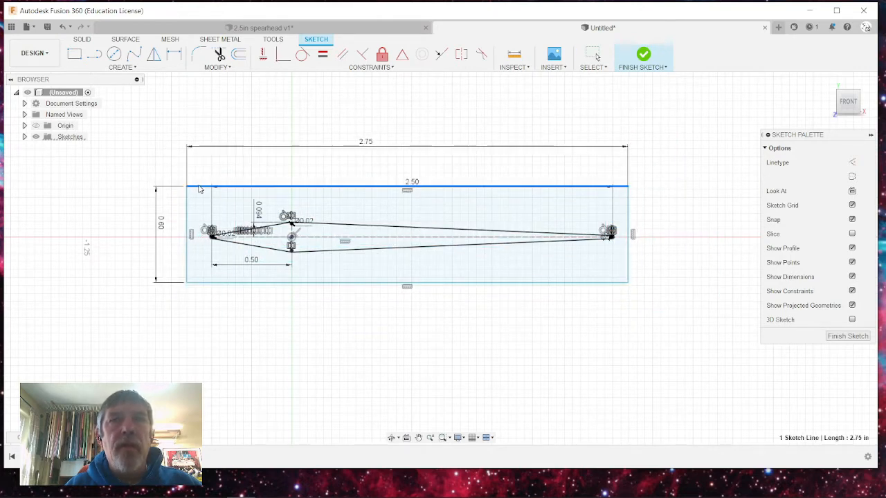
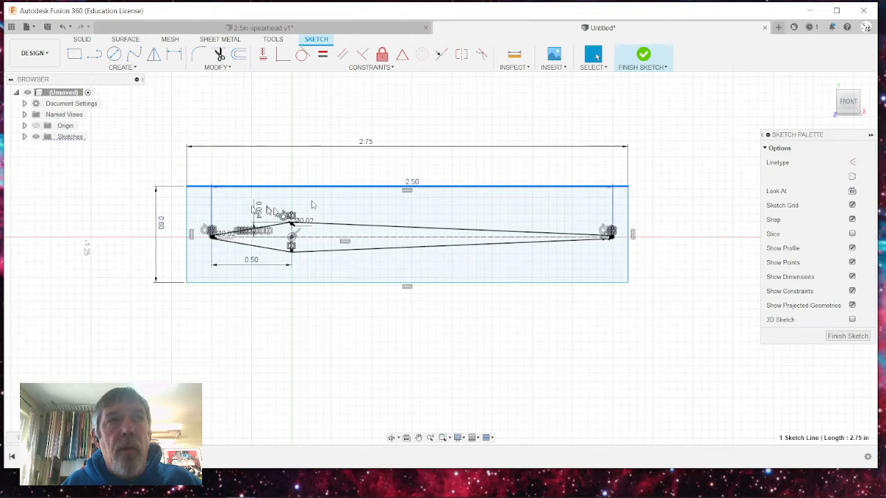
# - Dimension the vertical distance between the rectangle's upper edge and the sketch origin to 0.30 in
pyautogui.click(173, 58)
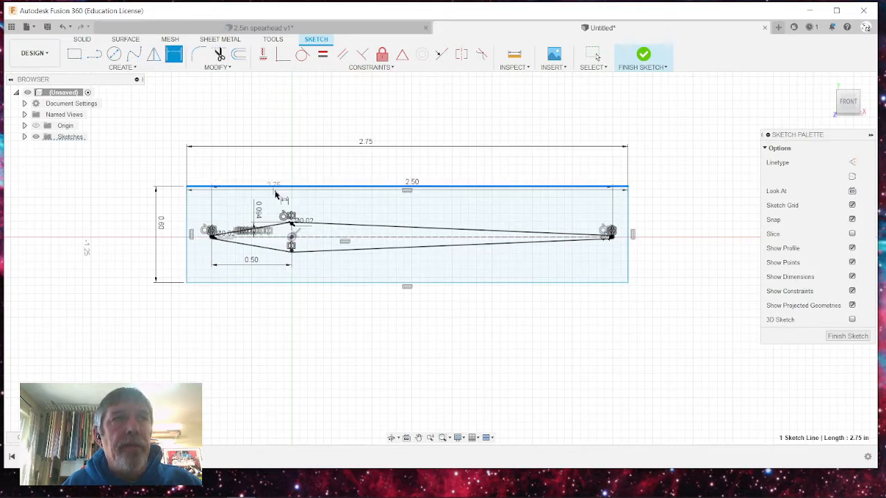
pyautogui.click(292, 238)
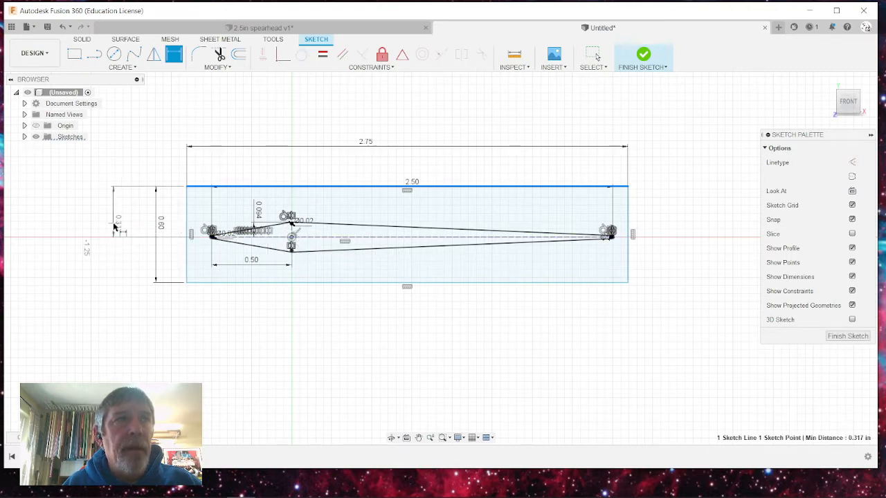
pyautogui.click(115, 227)
pyautogui.press('BackSpace')
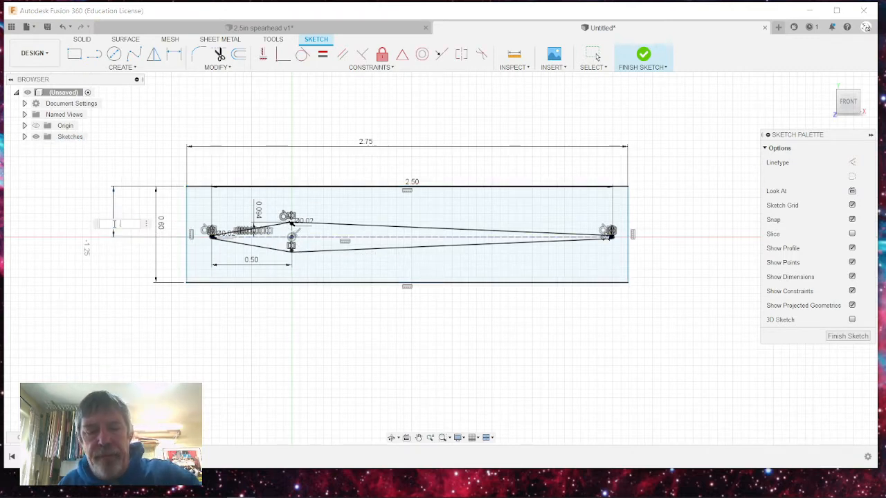
pyautogui.write('.3')
pyautogui.press('Return')
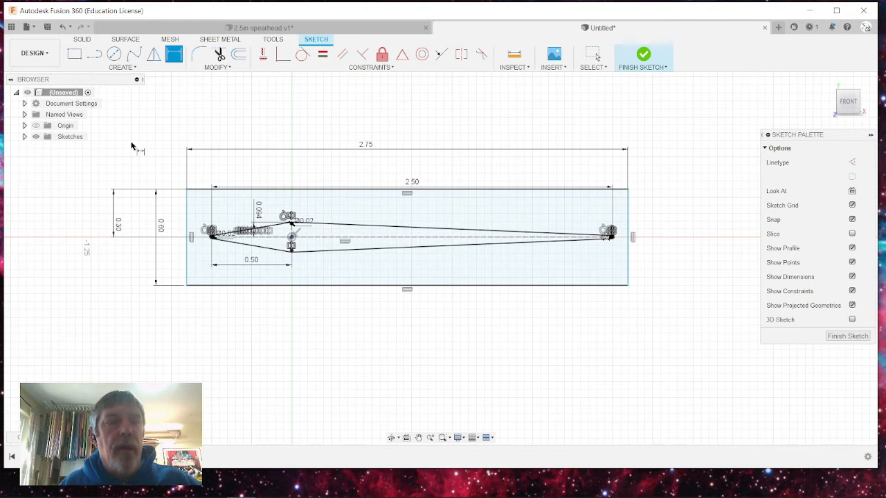
pyautogui.press('Escape')
pyautogui.click(205, 220)
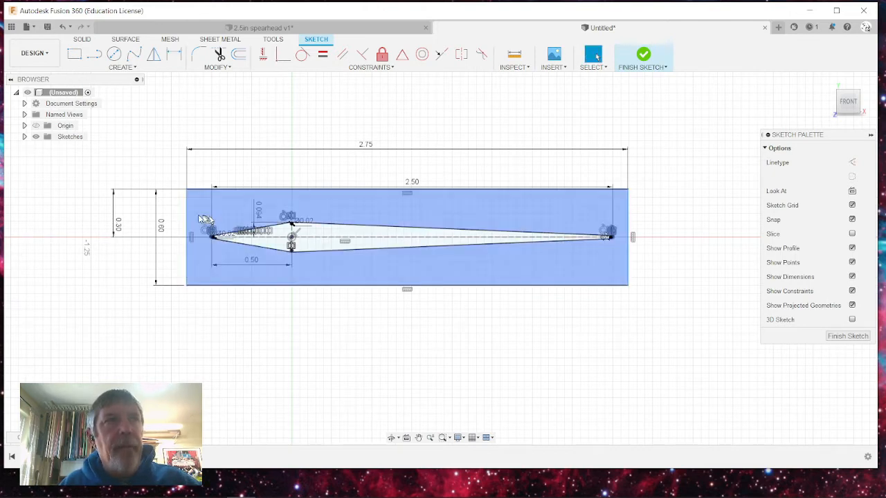
pyautogui.moveTo(187, 217)
pyautogui.mouseDown()
pyautogui.moveTo(357, 218)
pyautogui.moveTo(188, 216)
pyautogui.mouseUp()
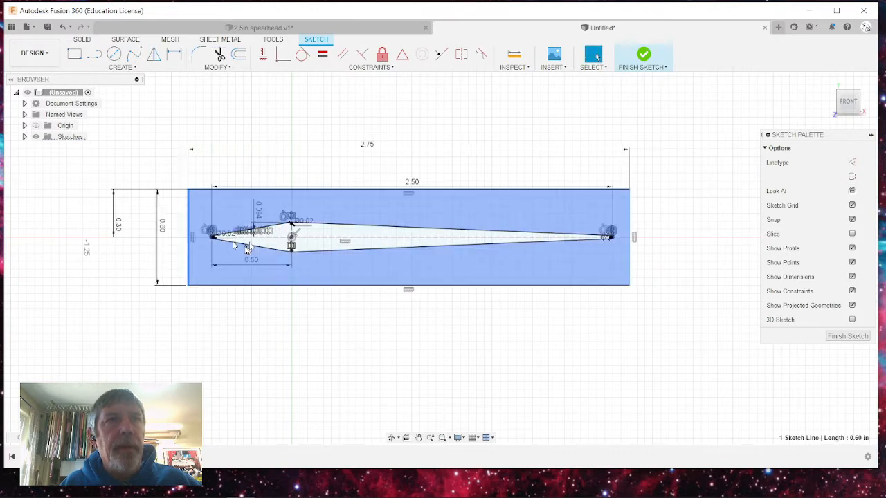
pyautogui.click(174, 54)
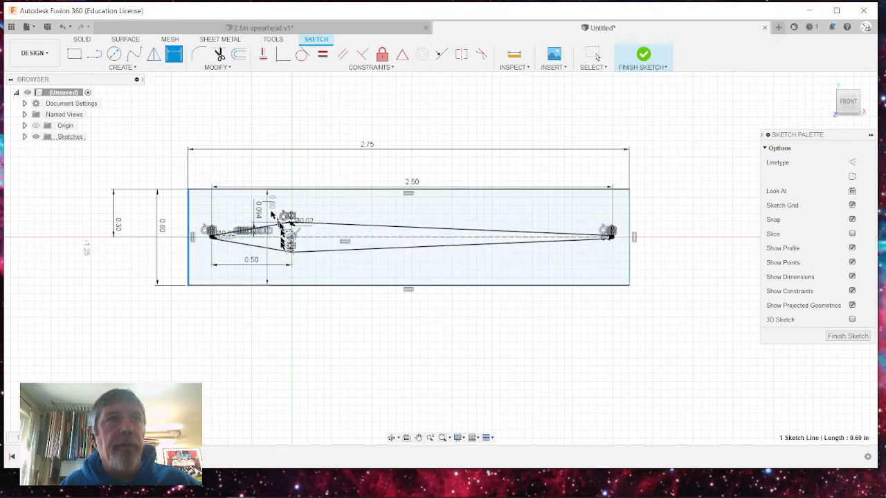
pyautogui.click(291, 246)
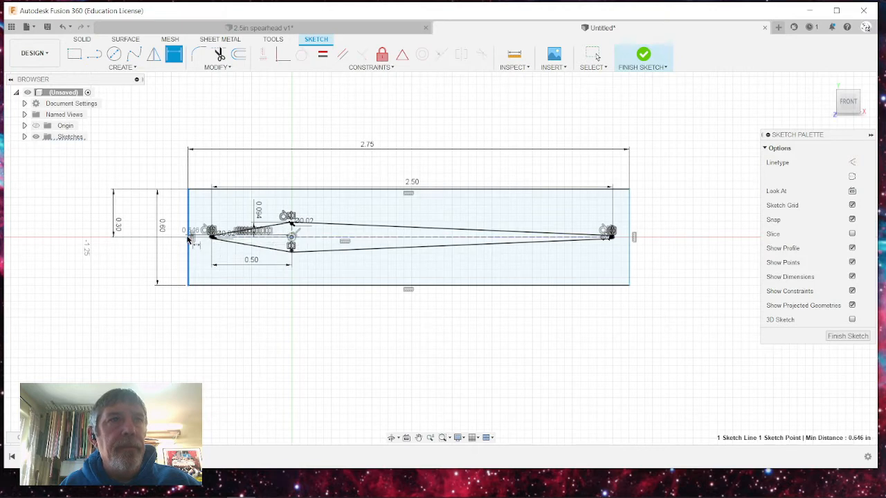
pyautogui.click(189, 239)
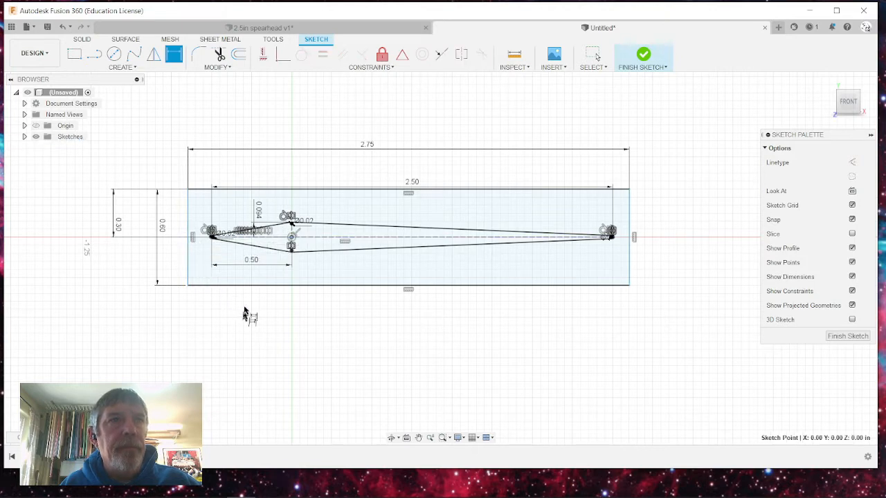
pyautogui.click(292, 239)
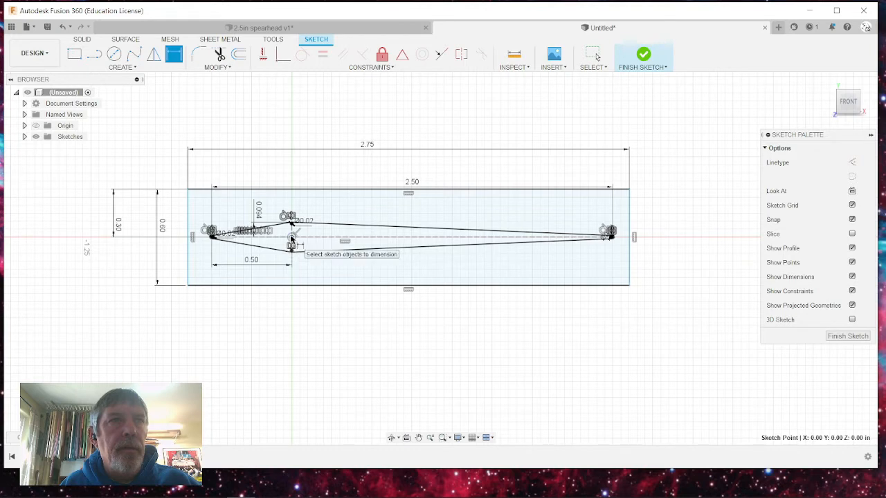
pyautogui.click(189, 241)
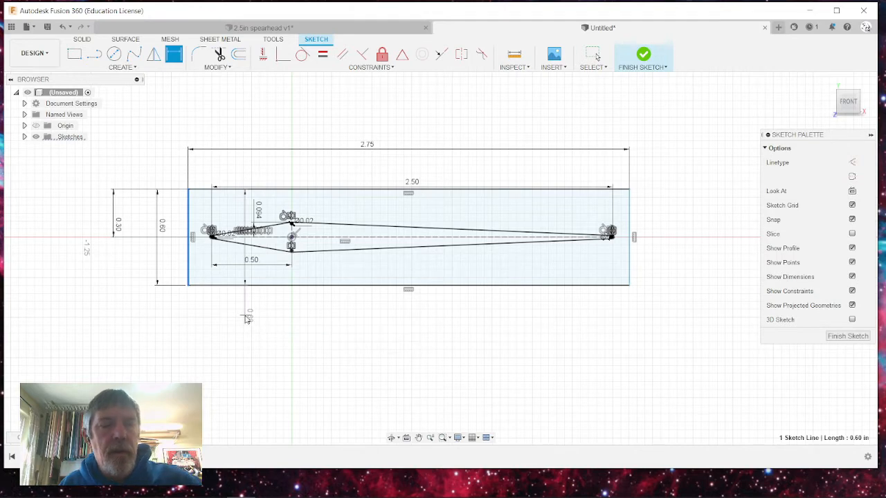
pyautogui.press('Escape')
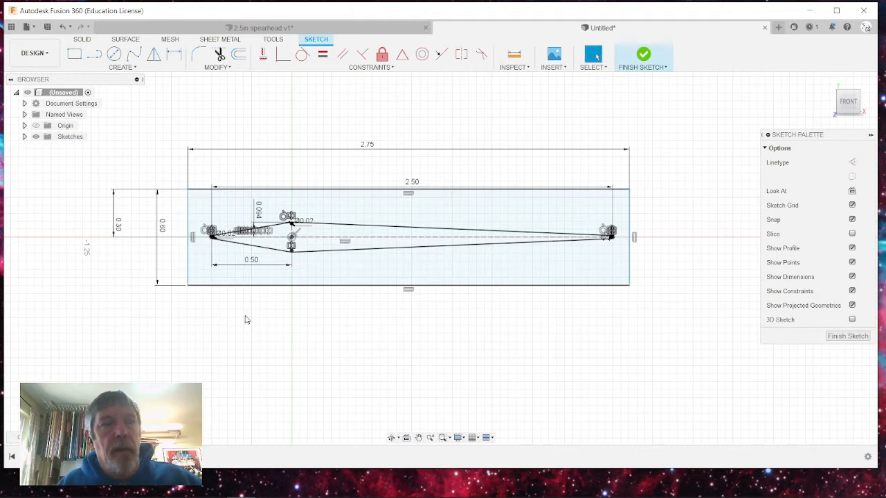
# - Dimension the horizontal distance between the rectangle's left edge and the sketch origin to 0.60 in, placing the dimension below the profile
pyautogui.click(174, 55)
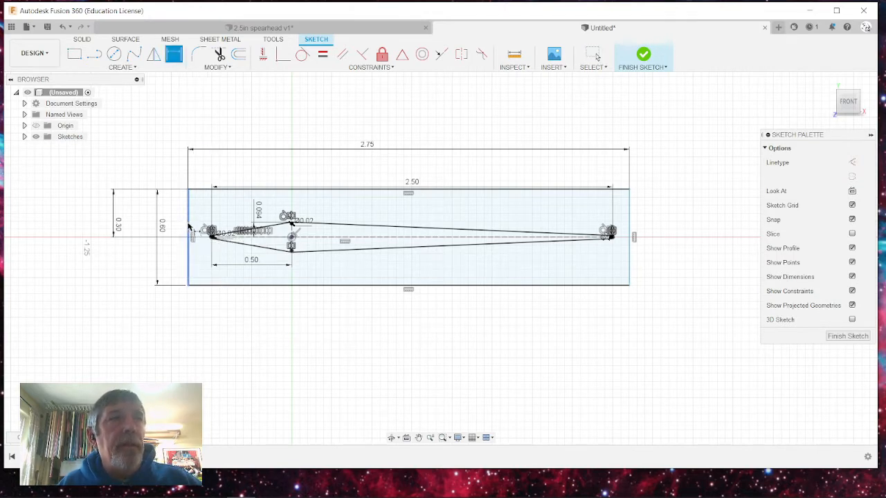
pyautogui.click(188, 233)
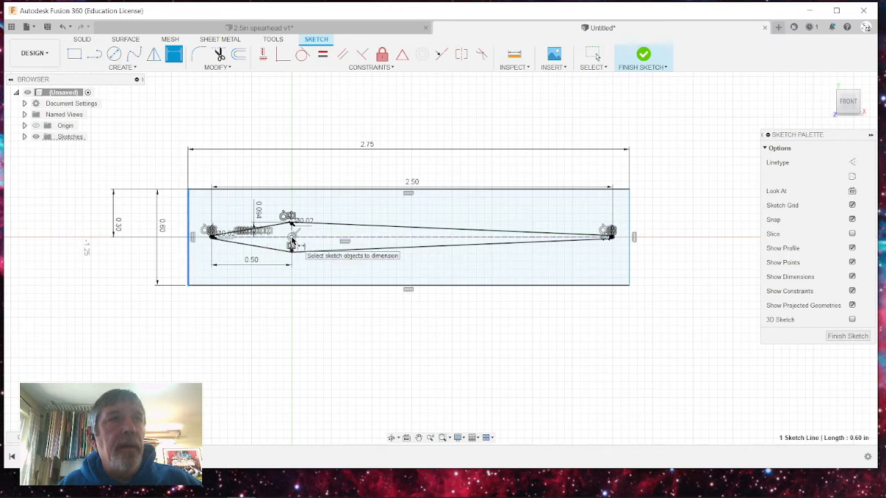
pyautogui.click(292, 240)
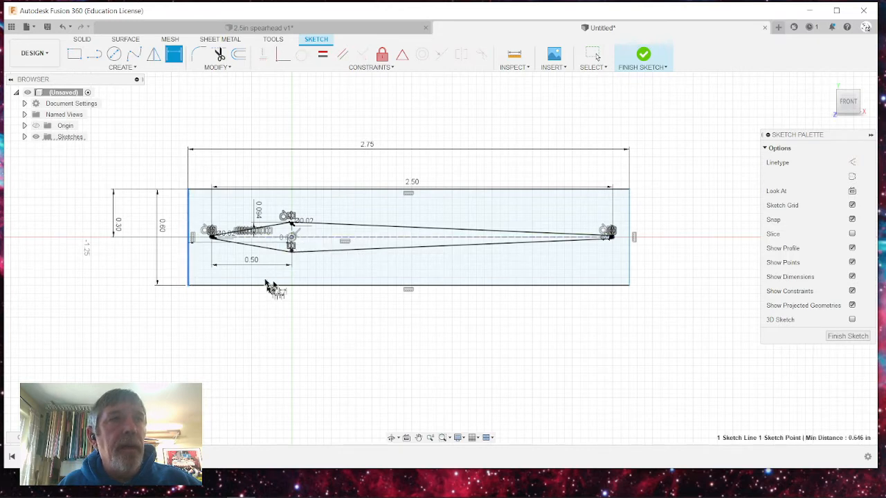
pyautogui.click(244, 326)
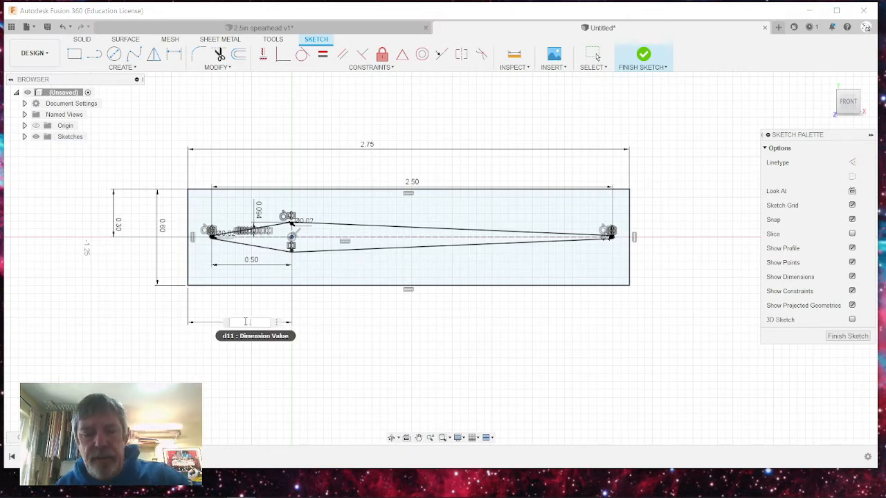
pyautogui.press('Return')
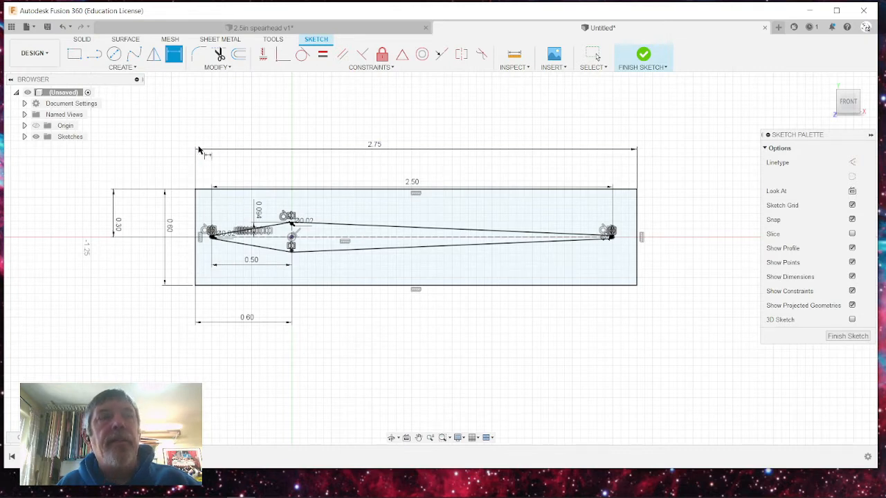
pyautogui.press('Escape')
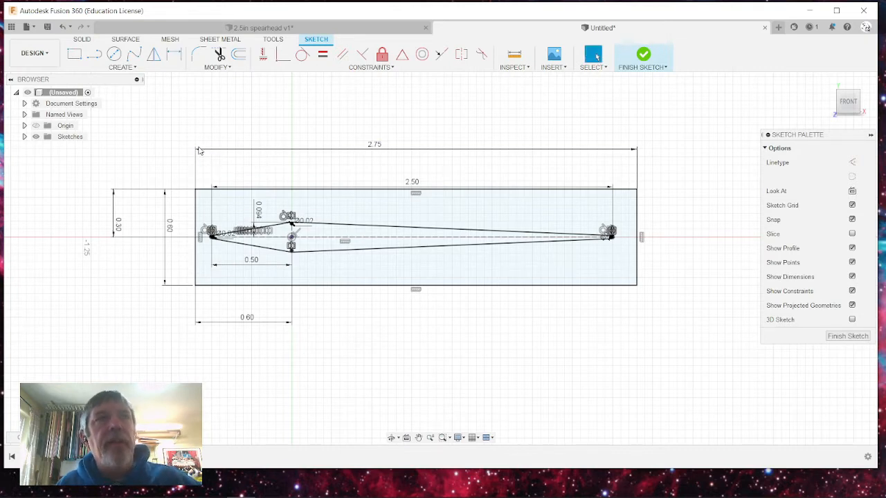
# - Delete the rectangle's 0.60 in horizontal offset, its 0.60 in height dimension and its 0.30 in vertical offset
pyautogui.click(247, 320)
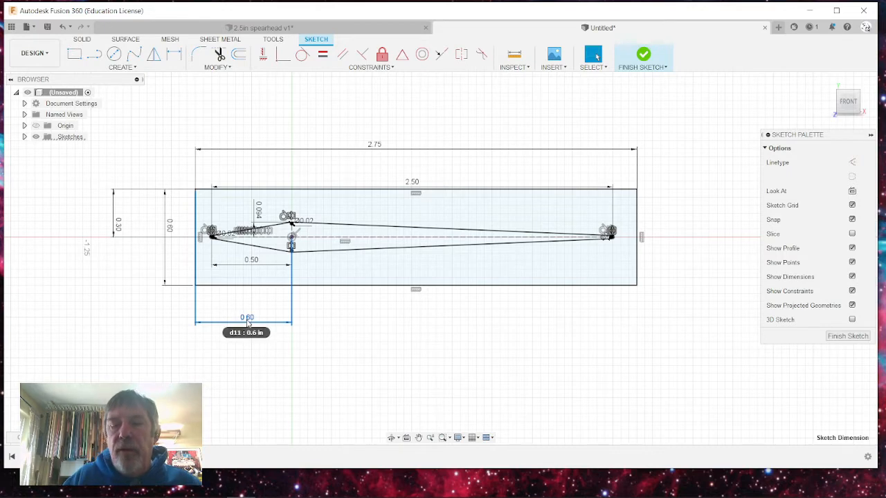
pyautogui.press('Delete')
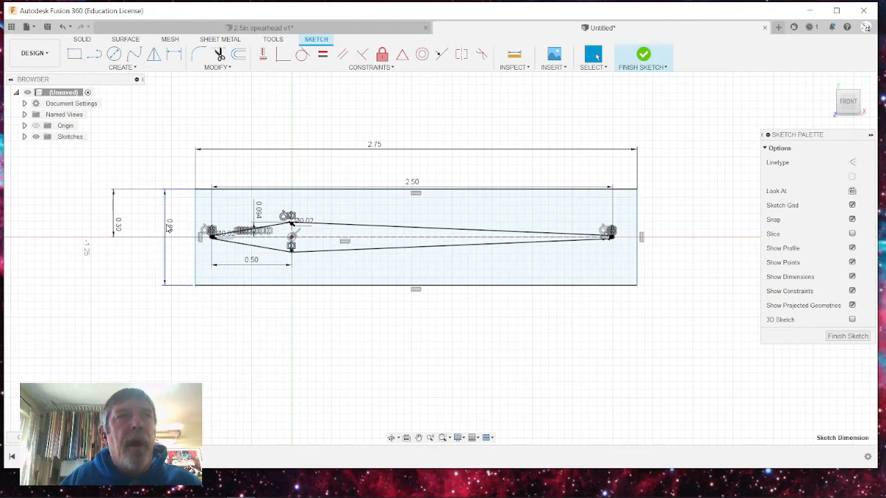
pyautogui.click(169, 229)
pyautogui.press('Delete')
pyautogui.click(118, 223)
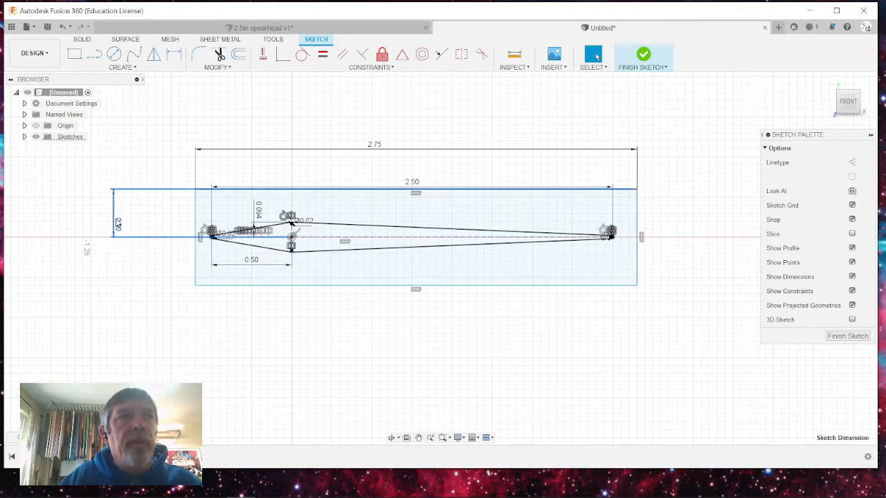
pyautogui.press('Delete')
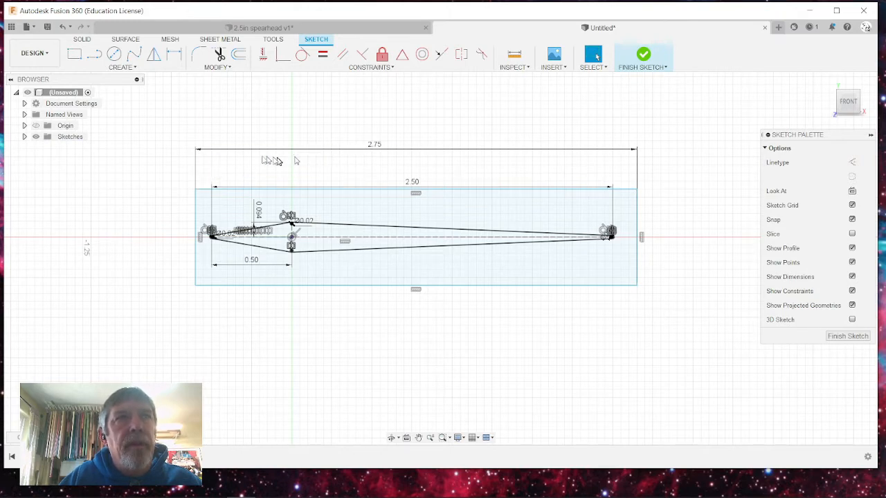
# - Delete the 2.75 in length dimension and all edges of the enclosing rectangle, keeping only the spearhead profile
pyautogui.click(252, 150)
pyautogui.press('Delete')
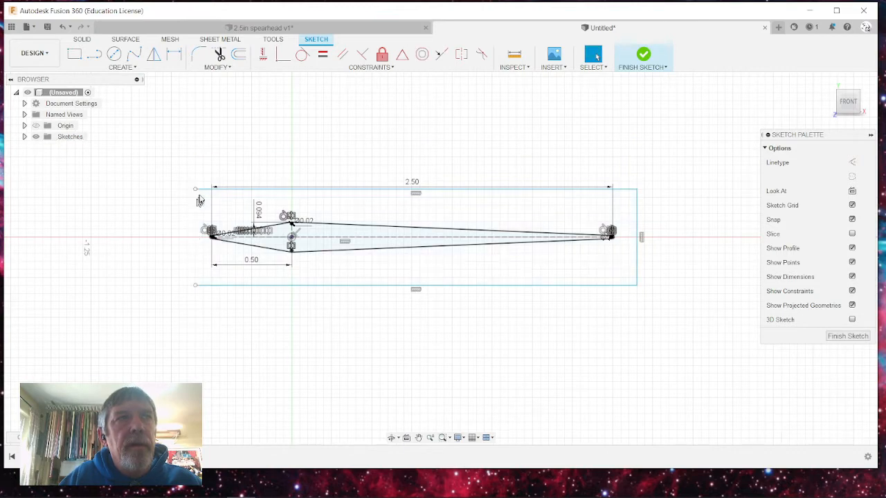
pyautogui.click(219, 291)
pyautogui.press('Delete')
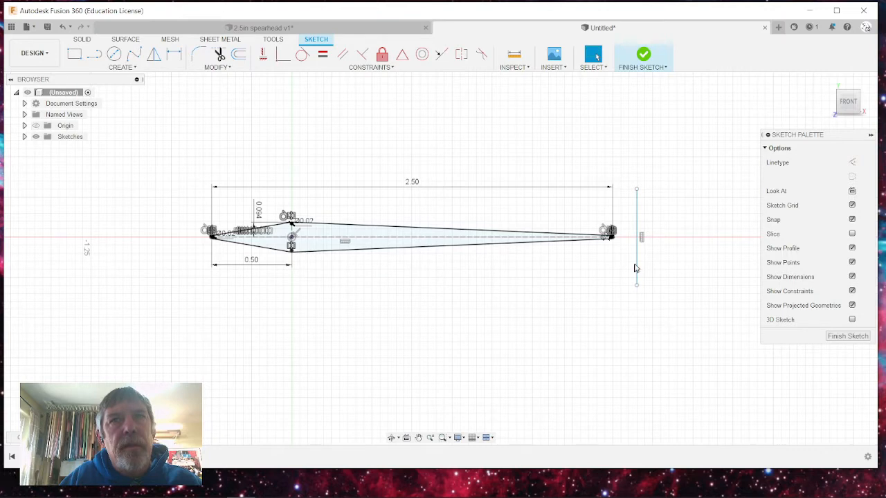
pyautogui.click(636, 269)
pyautogui.press('Delete')
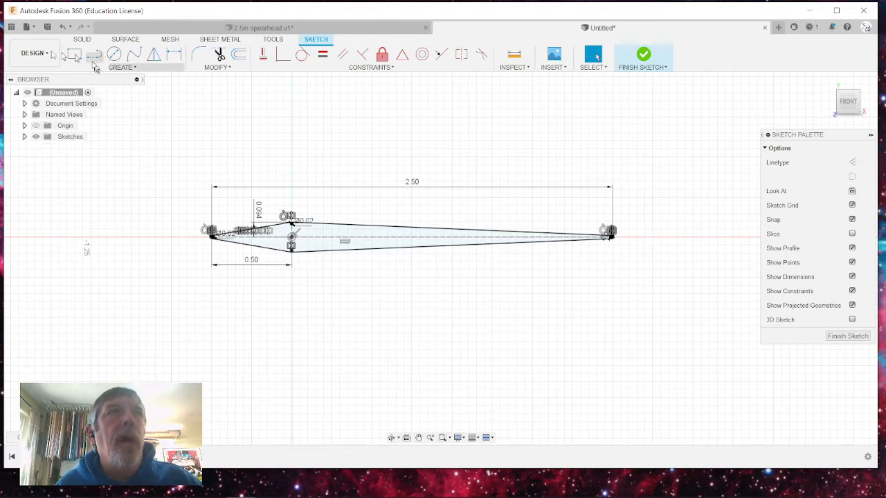
# - Draw a center rectangle from the sketch origin, with its corner just beyond the spearhead's long right tip and above the profile
pyautogui.click(140, 68)
pyautogui.moveTo(136, 92)
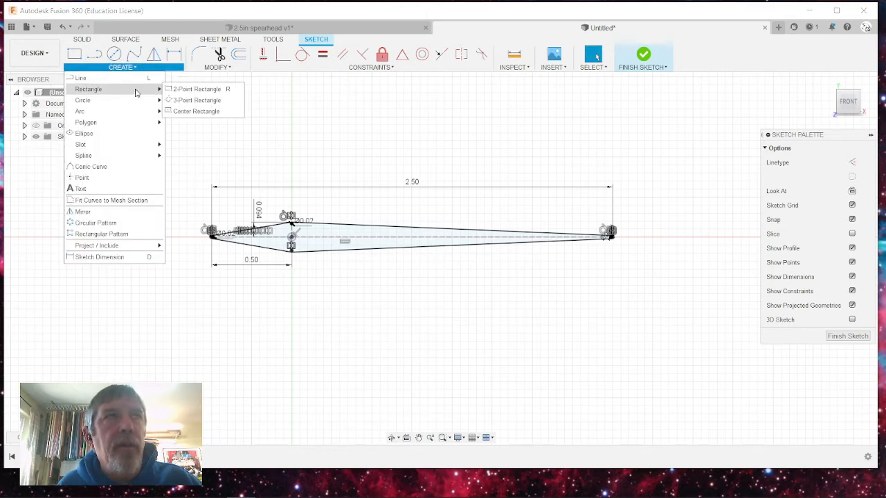
pyautogui.click(193, 112)
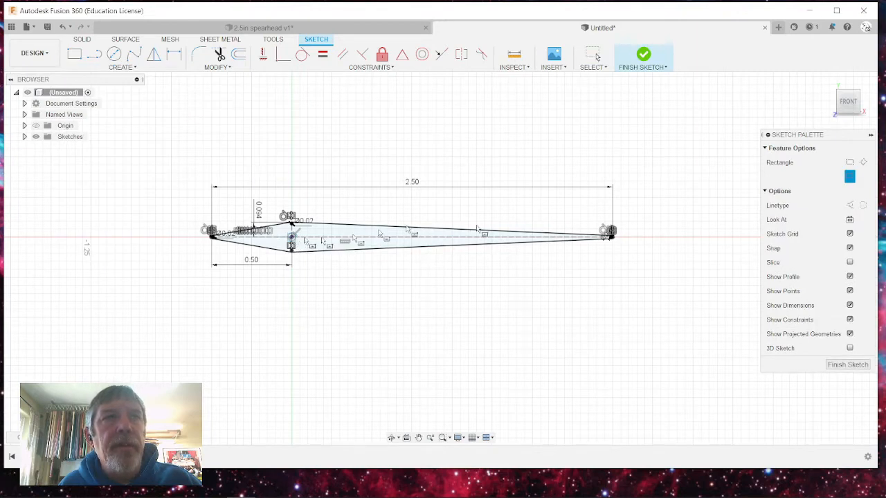
pyautogui.click(291, 237)
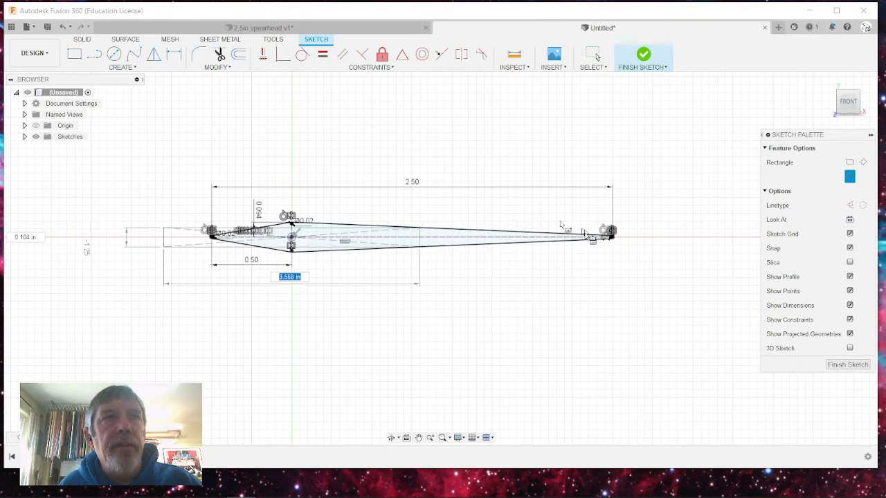
pyautogui.click(640, 178)
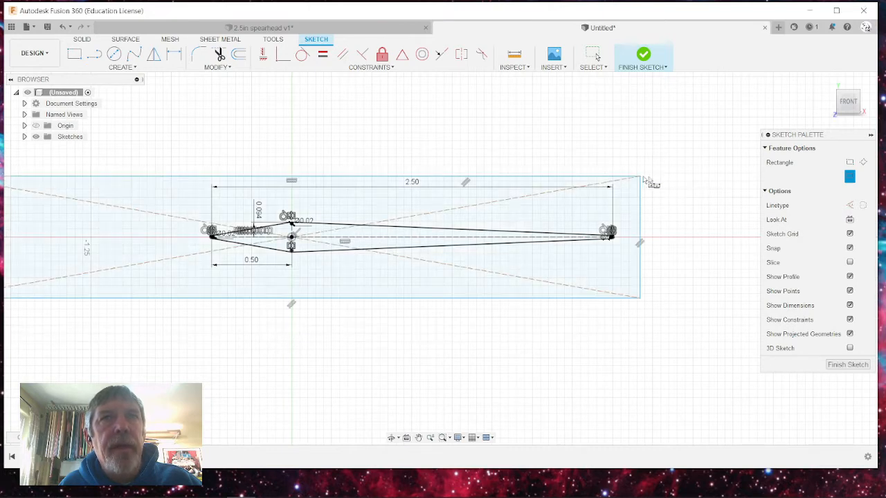
# - Dimension the center rectangle's height beyond its right edge and its overall length above the top edge
pyautogui.press('Escape')
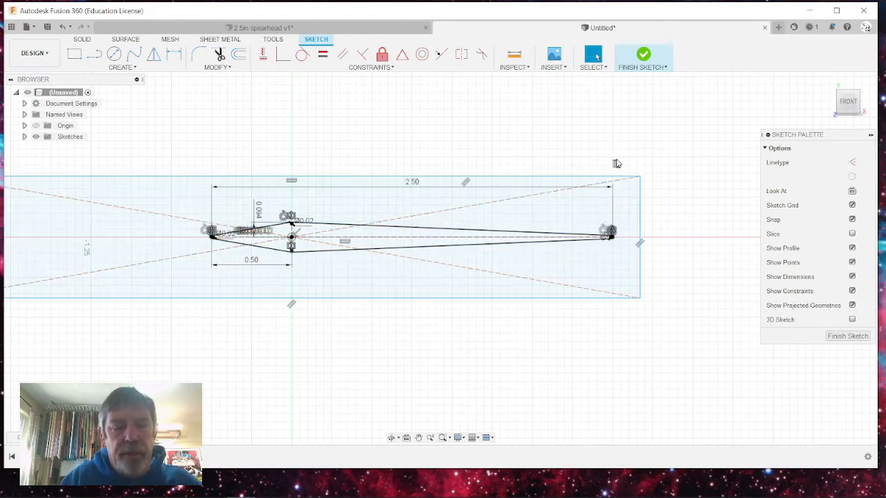
pyautogui.press('r')
pyautogui.click(641, 206)
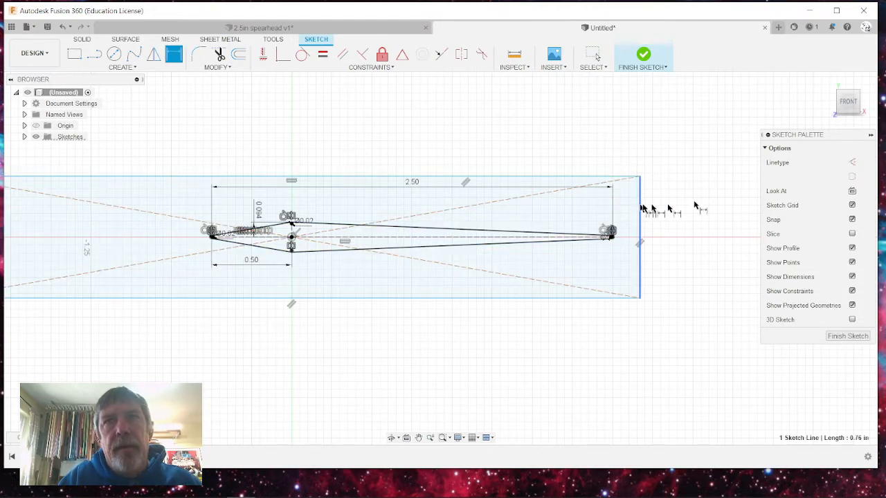
pyautogui.click(714, 203)
pyautogui.press('Escape')
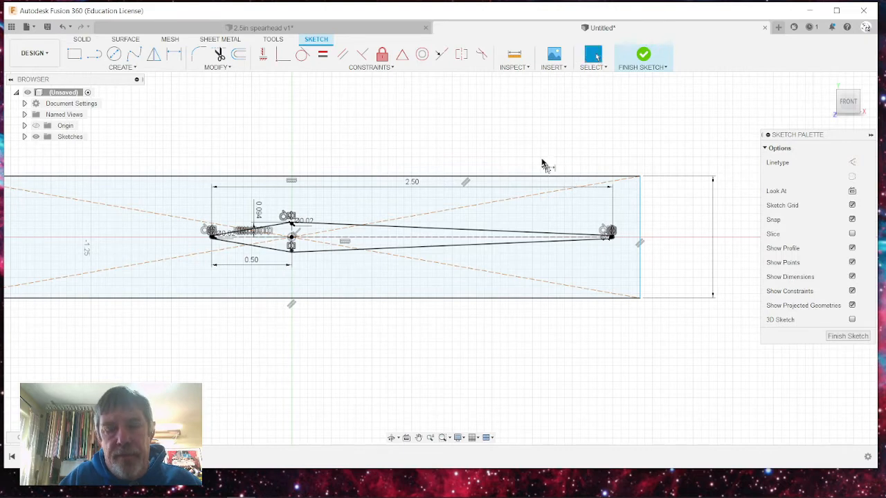
pyautogui.press('d')
pyautogui.click(523, 180)
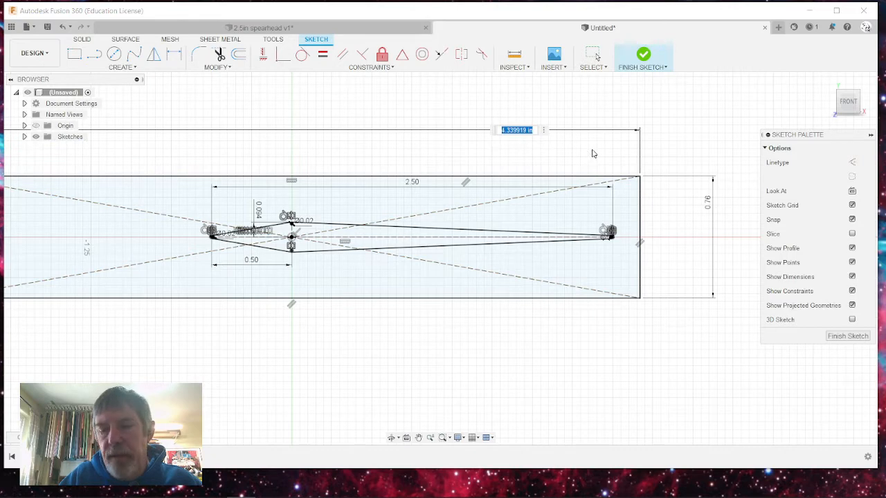
pyautogui.press('Return')
pyautogui.press('r')
pyautogui.scroll(-3, 688, 330)
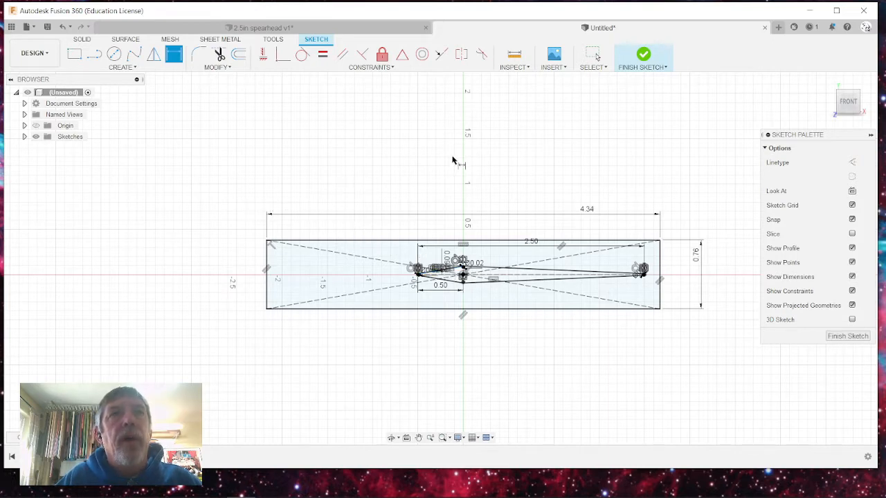
pyautogui.press('Escape')
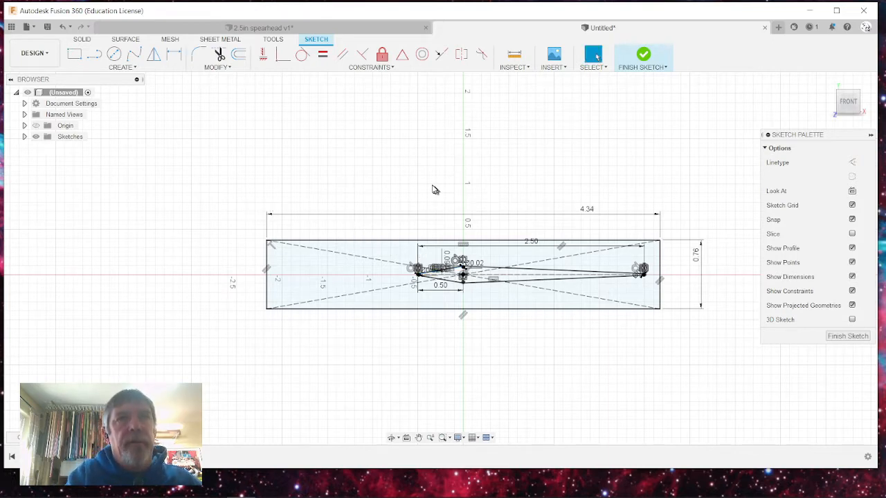
# - Delete the entire center rectangle together with its length and height dimensions, keeping only the spearhead profile
pyautogui.moveTo(430, 185); pyautogui.dragTo(309, 298)
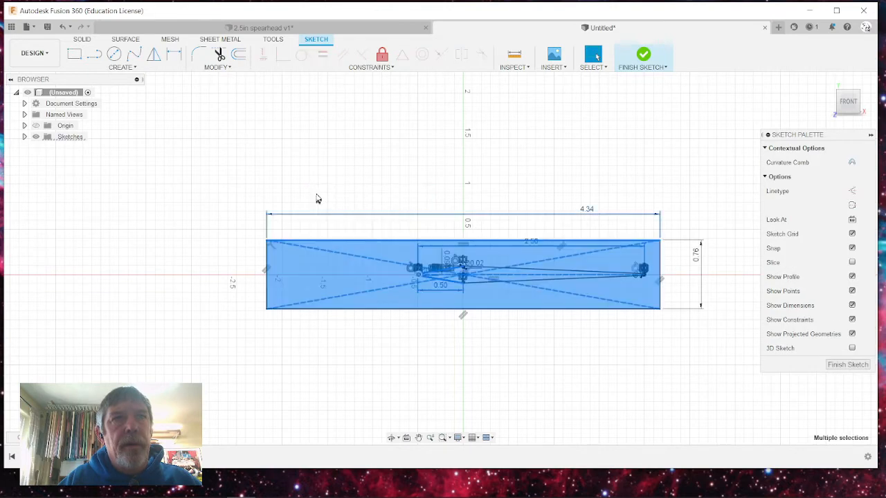
pyautogui.click(332, 178)
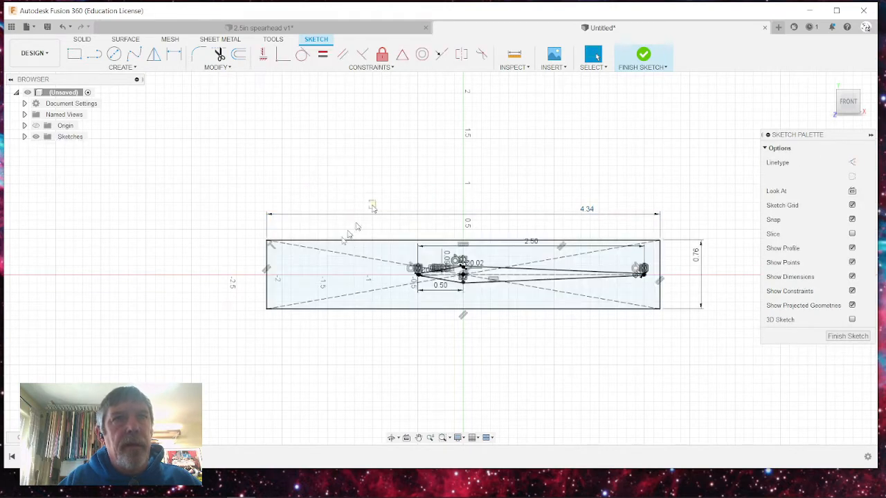
pyautogui.moveTo(372, 203); pyautogui.dragTo(255, 342)
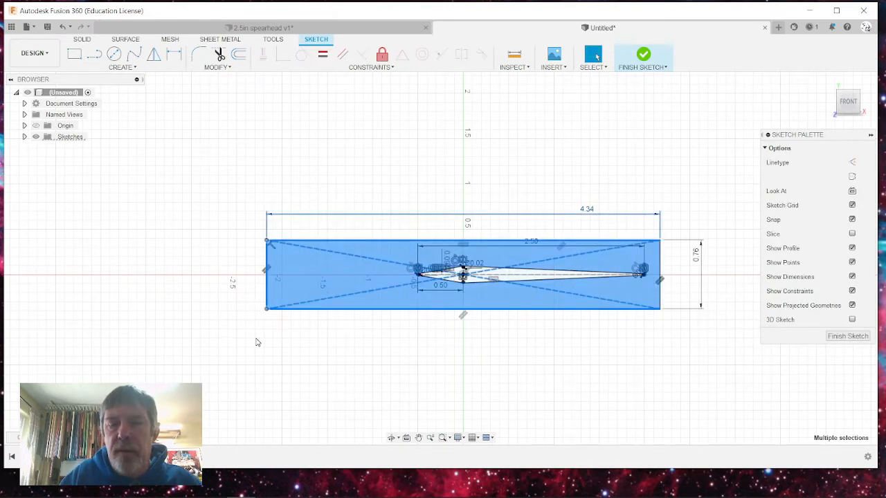
pyautogui.press('Delete')
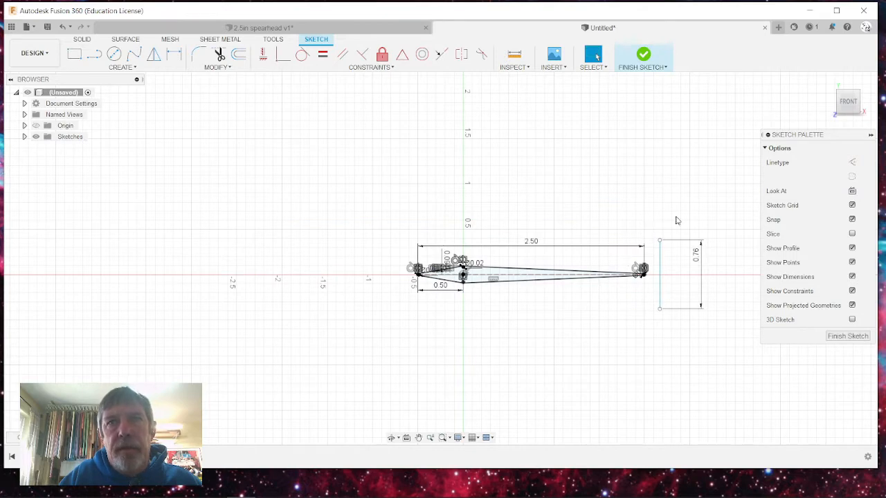
pyautogui.click(663, 259)
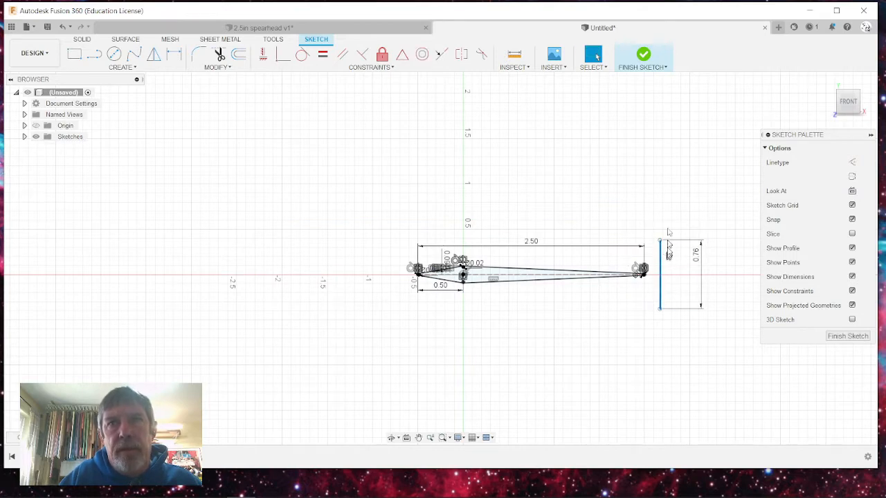
pyautogui.press('Delete')
# - Draw an upper half-border around the spearhead with lines, starting and ending on the horizontal axis beyond both tips, about 2.80 in long and 0.20 in high
pyautogui.scroll(3, 506, 305)
pyautogui.scroll(2, 418, 279)
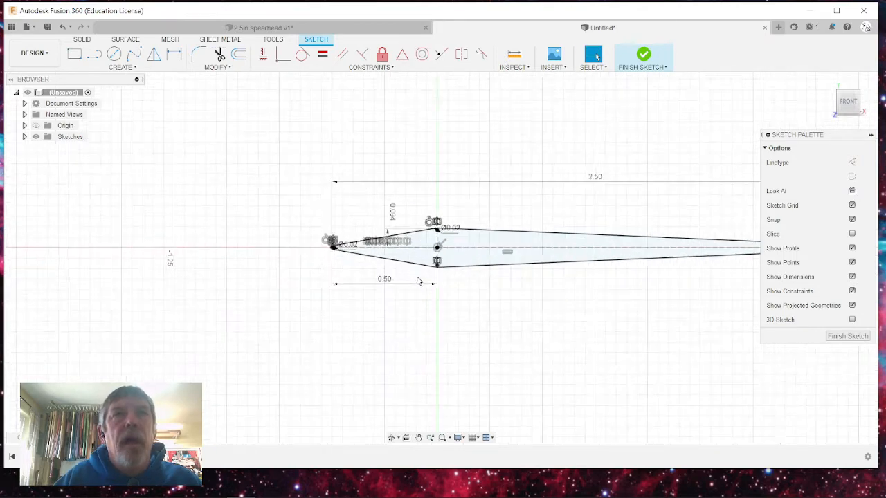
pyautogui.click(92, 56)
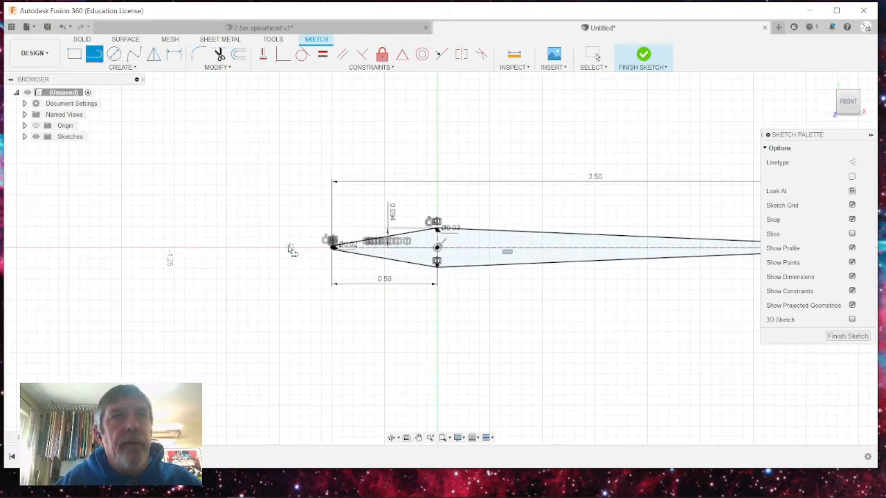
pyautogui.click(289, 247)
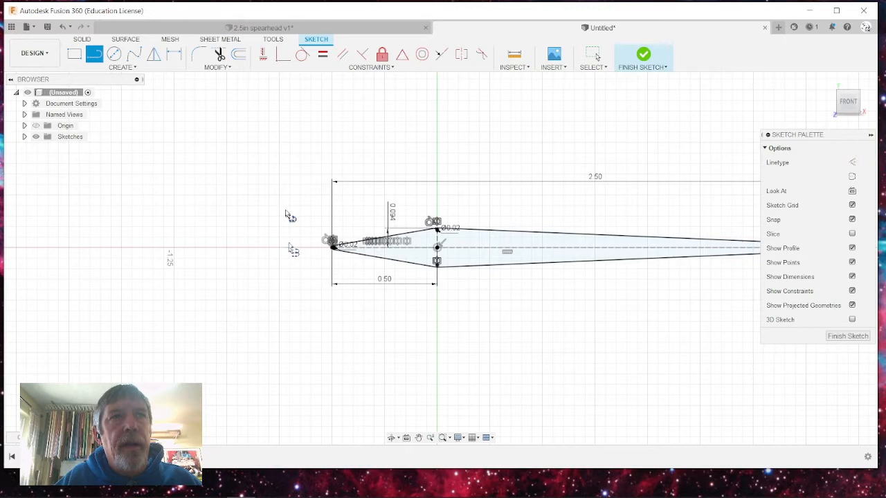
pyautogui.click(290, 206)
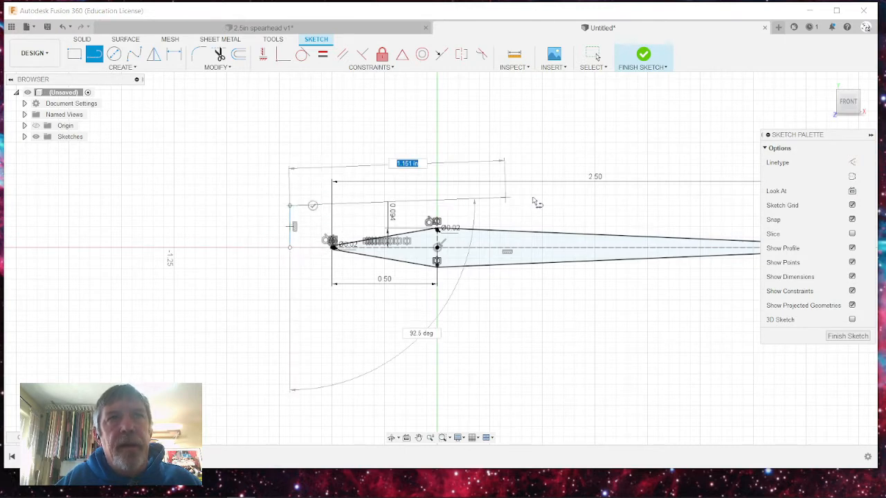
pyautogui.scroll(-3, 533, 201)
pyautogui.scroll(-1, 533, 201)
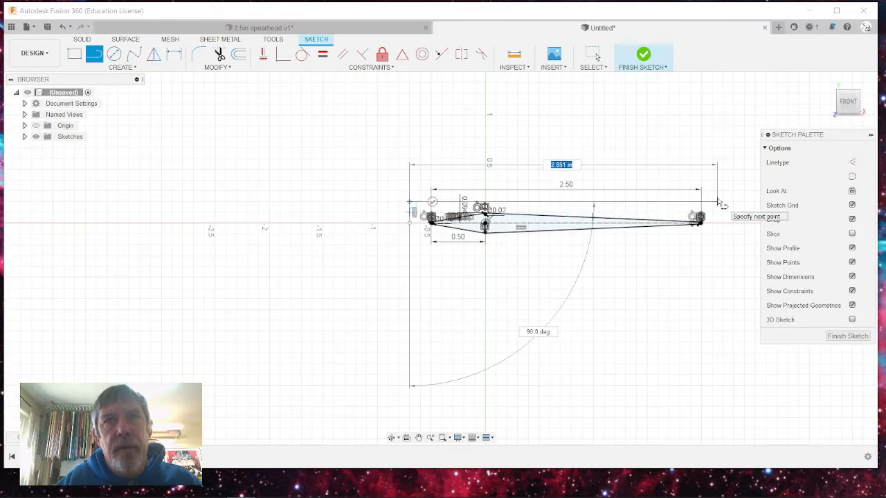
pyautogui.click(714, 202)
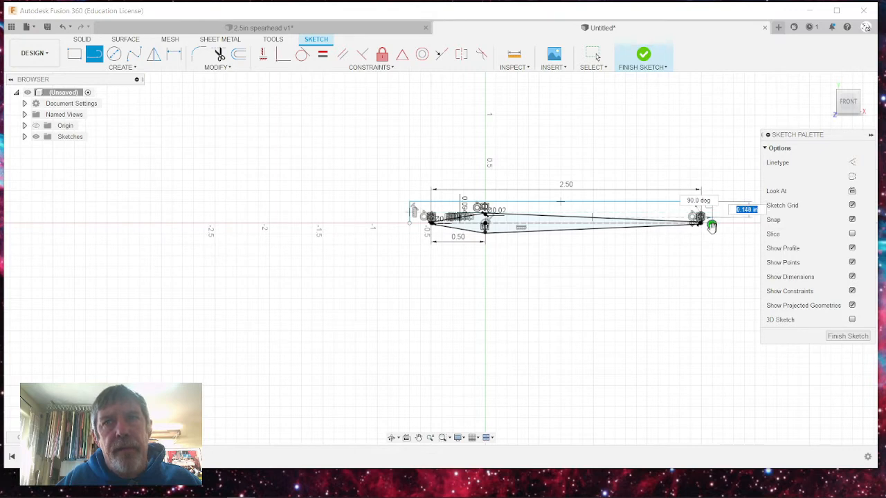
pyautogui.scroll(5, 713, 224)
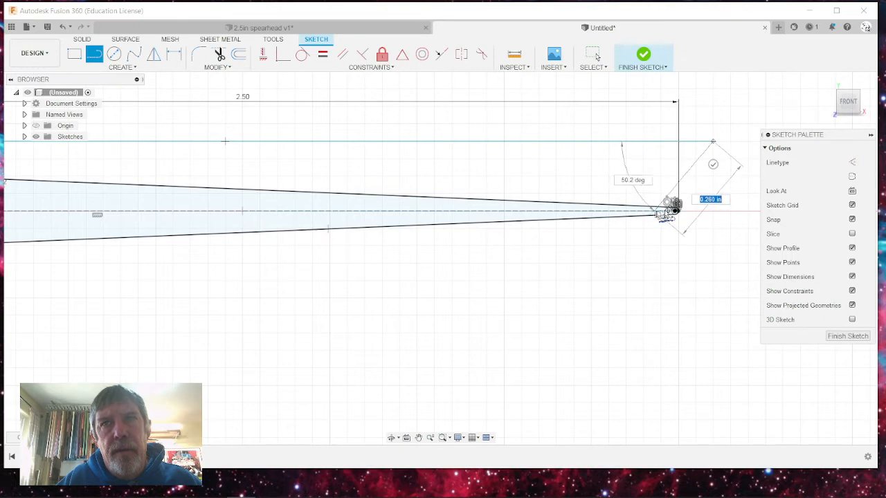
pyautogui.click(714, 211)
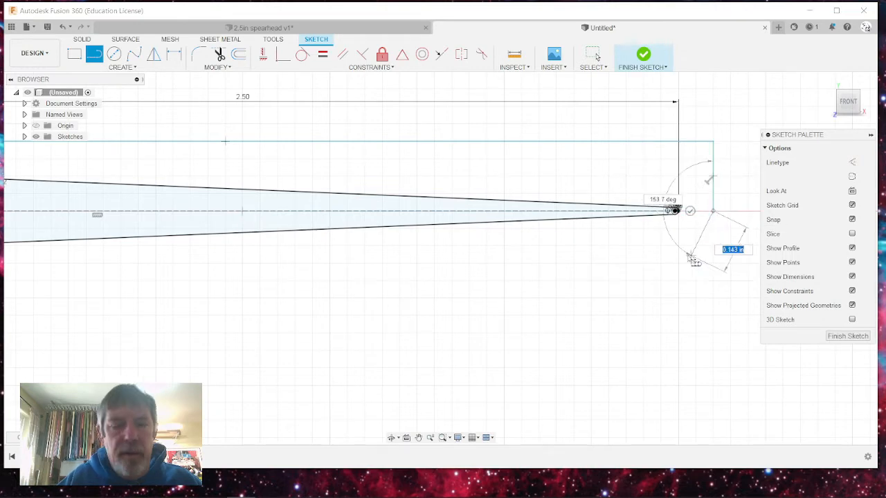
pyautogui.press('Escape')
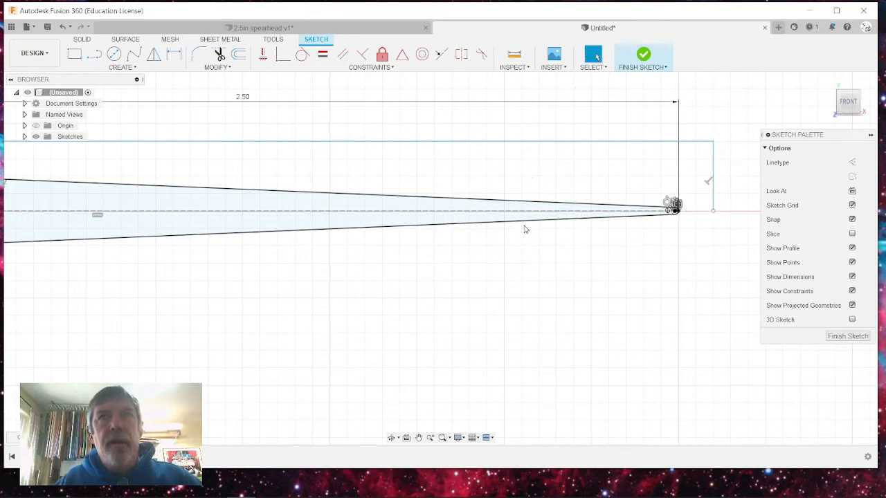
# - Mirror the three half-border lines across the spearhead's horizontal centerline to close the border below the profile
pyautogui.scroll(-5, 532, 227)
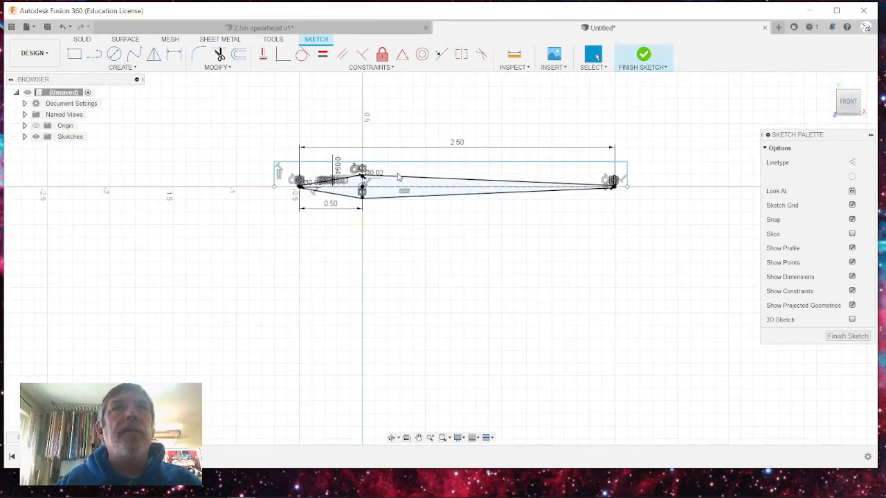
pyautogui.click(157, 60)
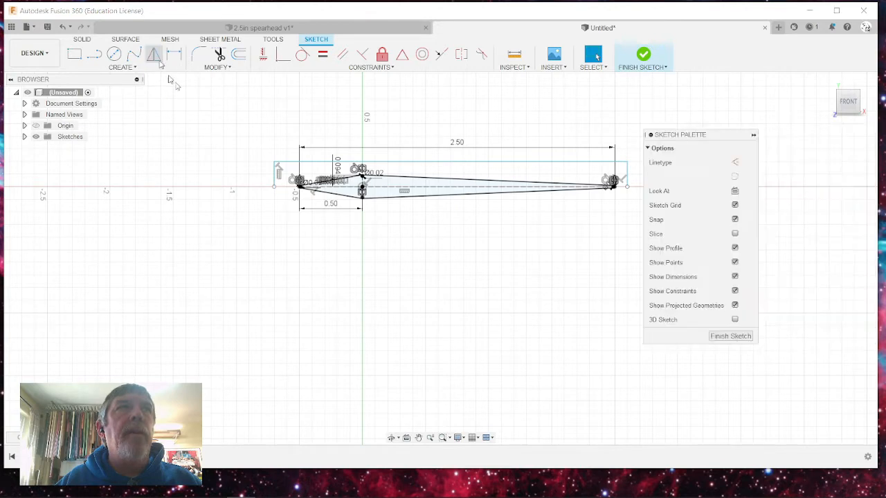
pyautogui.click(275, 173)
pyautogui.click(297, 163)
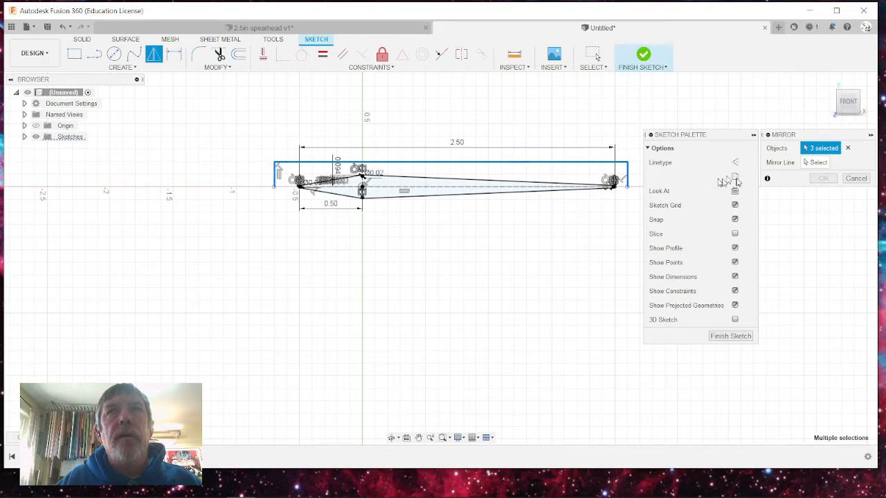
pyautogui.click(814, 162)
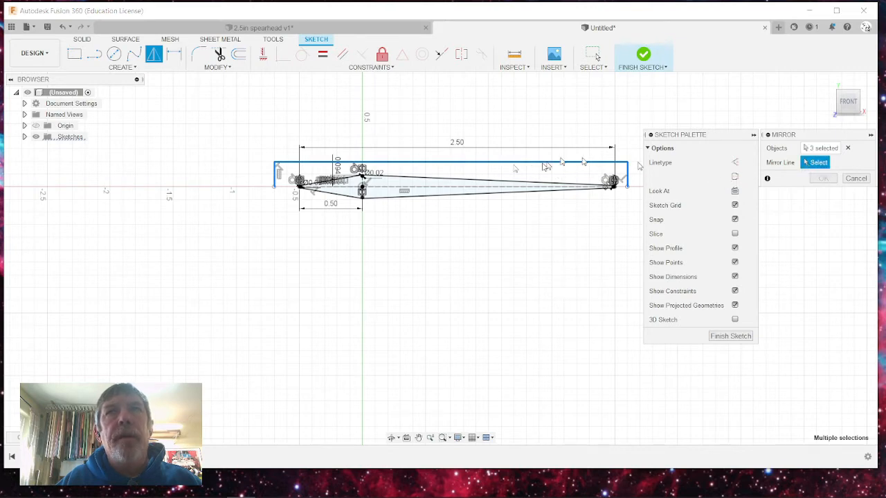
pyautogui.click(454, 186)
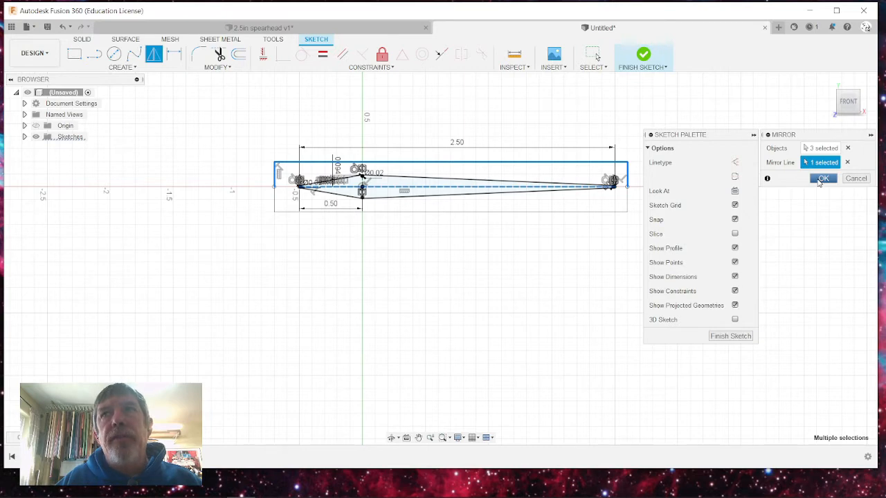
pyautogui.click(821, 179)
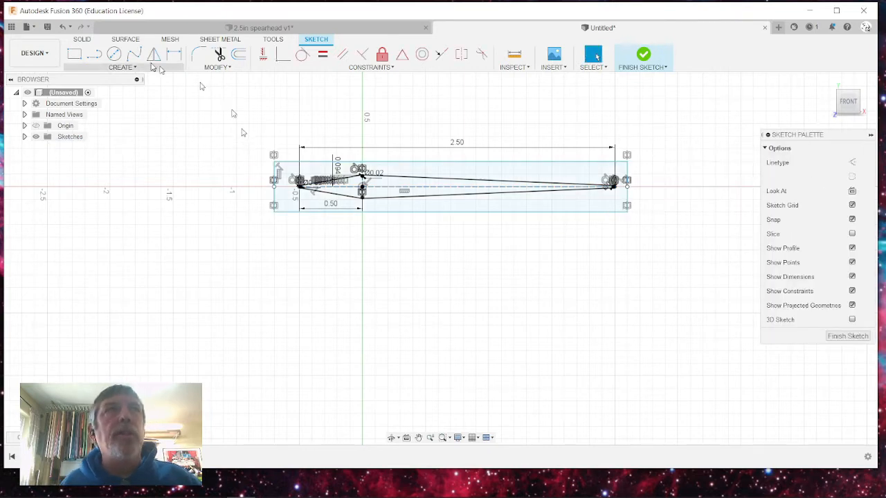
# - Dimension the length of the border's top edge, placing the dimension above the spearhead's 2.50 in dimension
pyautogui.click(174, 54)
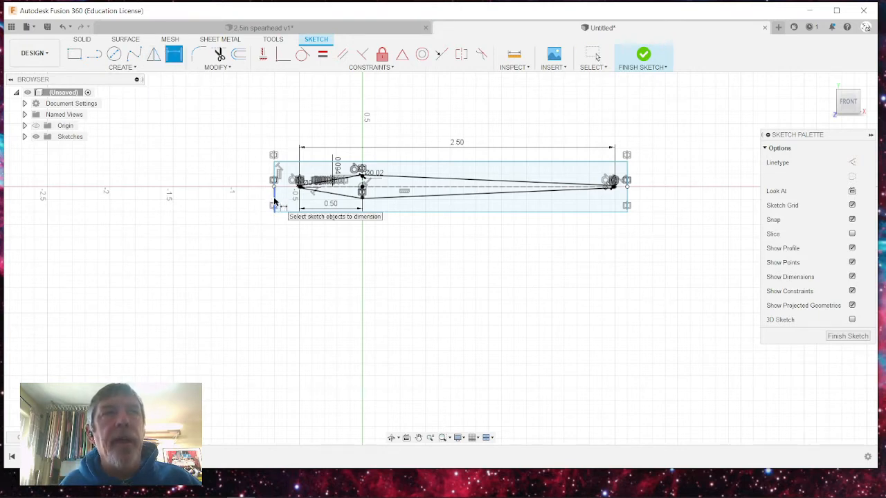
pyautogui.click(416, 166)
pyautogui.click(416, 120)
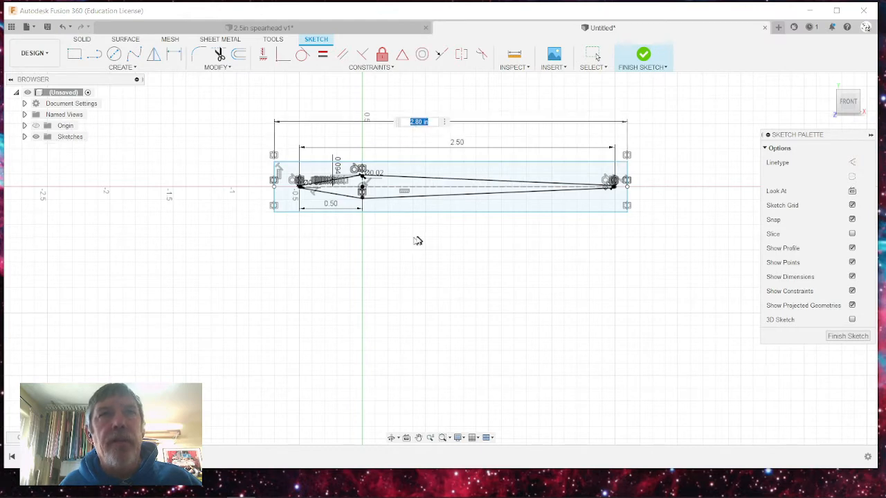
pyautogui.scroll(4, 310, 210)
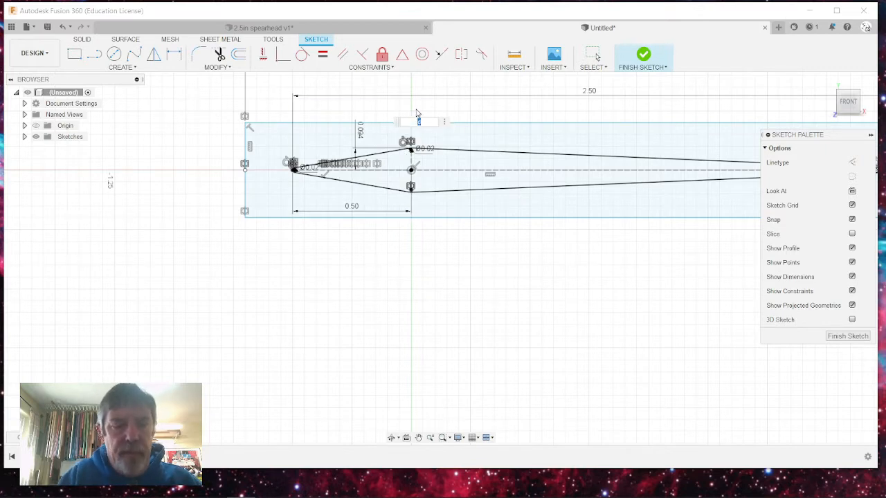
pyautogui.press('Escape')
pyautogui.press('Escape')
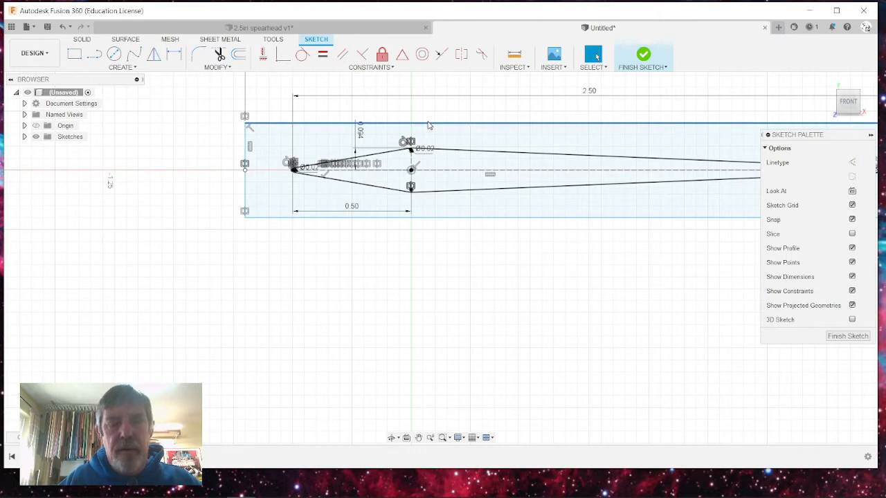
pyautogui.press('d')
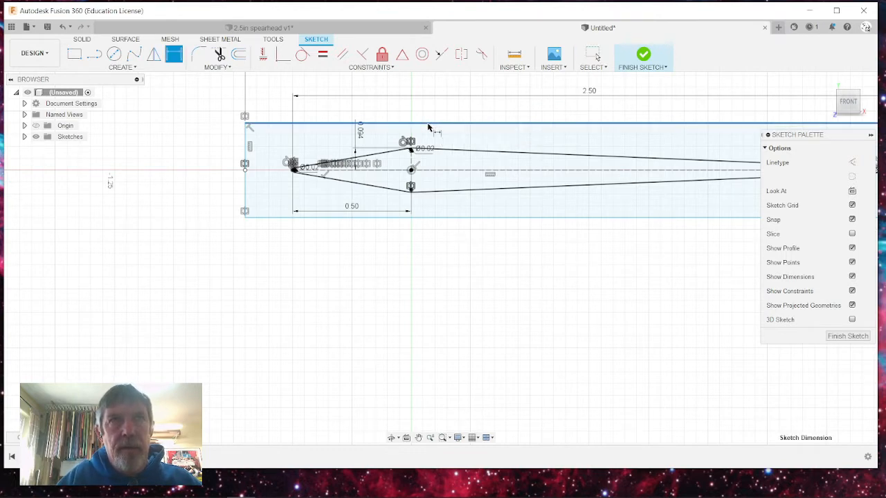
pyautogui.click(432, 124)
pyautogui.click(433, 111)
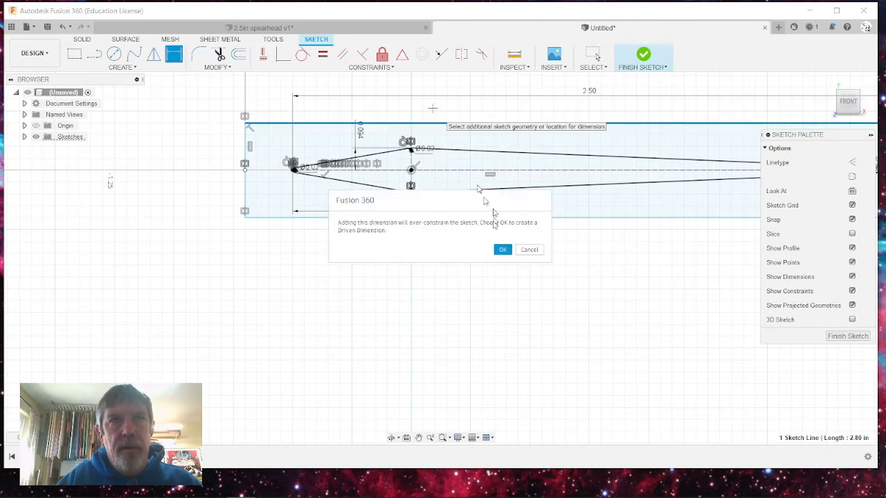
pyautogui.click(529, 250)
# - Dimension the border's lower half-height and its full height between the long edges, placing both dimensions beyond the spearhead's short-end tip
pyautogui.scroll(-3, 221, 292)
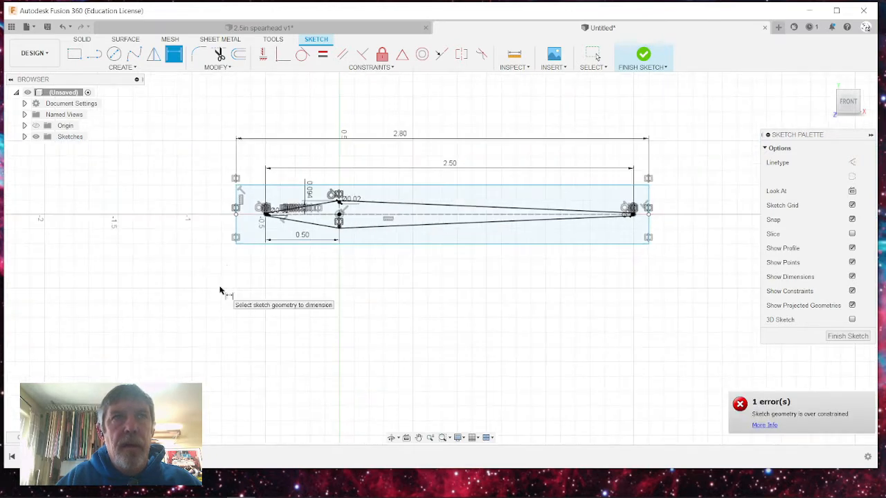
pyautogui.click(236, 232)
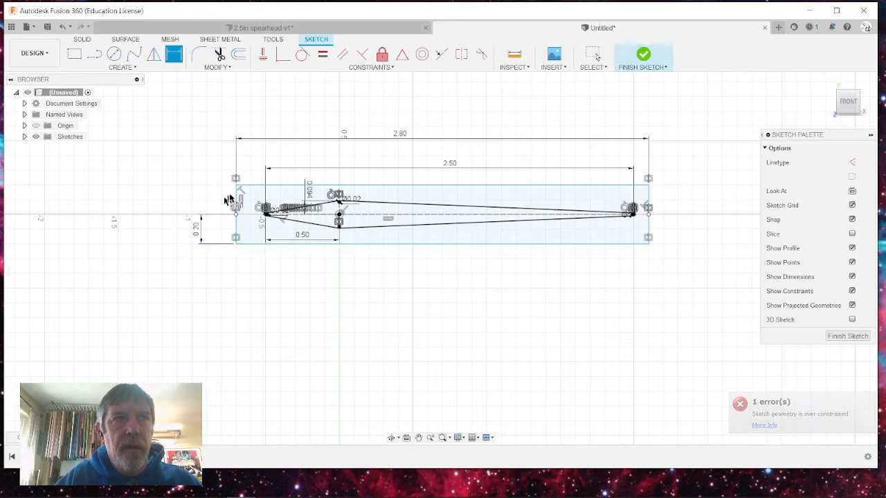
pyautogui.click(253, 244)
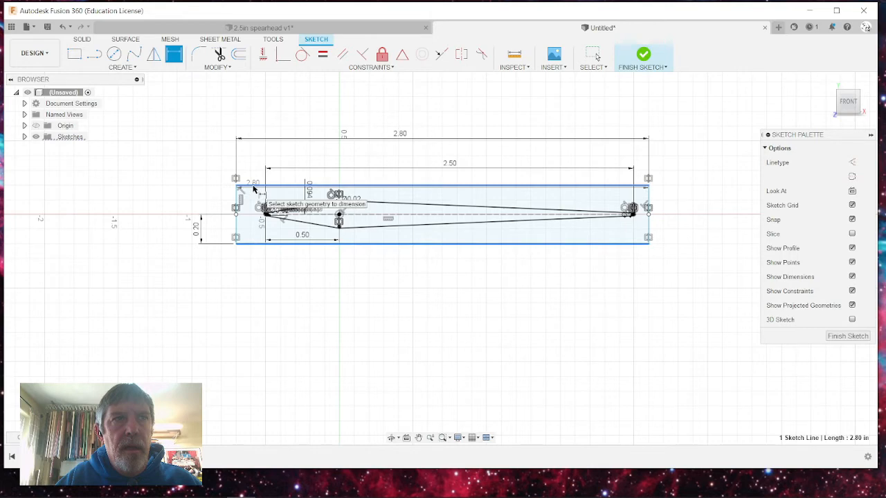
pyautogui.click(253, 186)
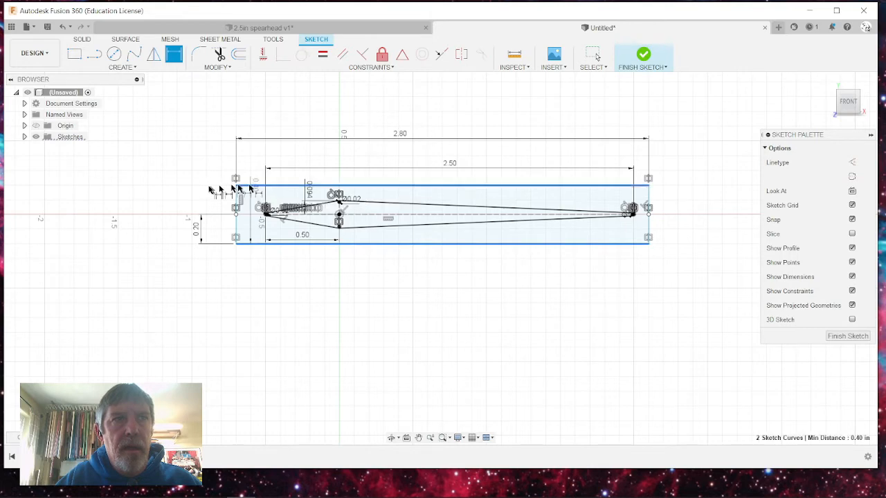
pyautogui.click(171, 199)
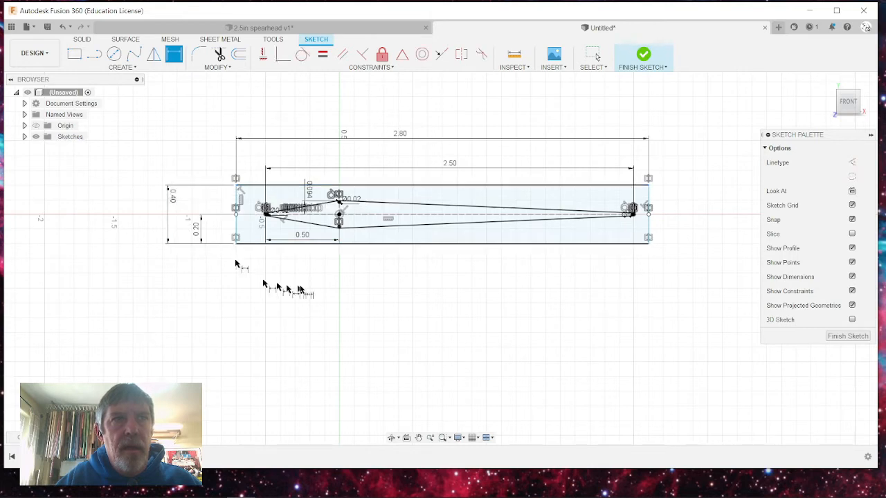
# - Dimension the horizontal distance from the origin to the border's short-end edge, placing the dimension below the 0.50 in one
pyautogui.click(340, 217)
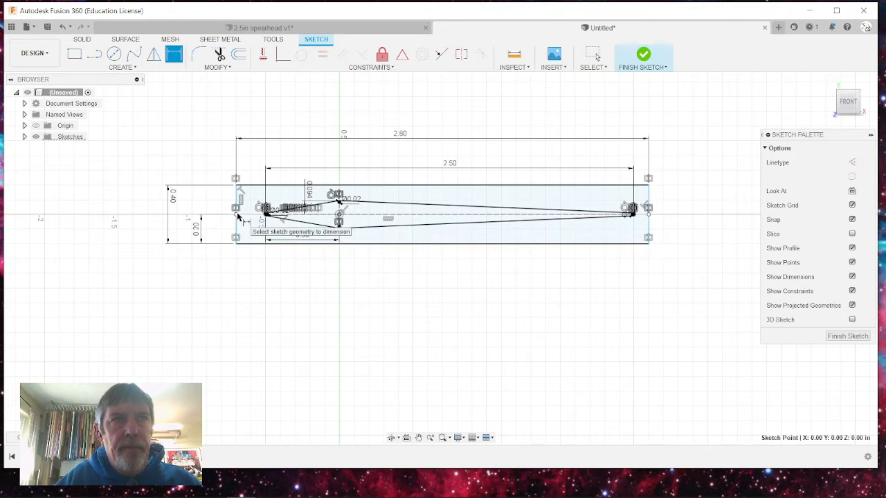
pyautogui.click(236, 215)
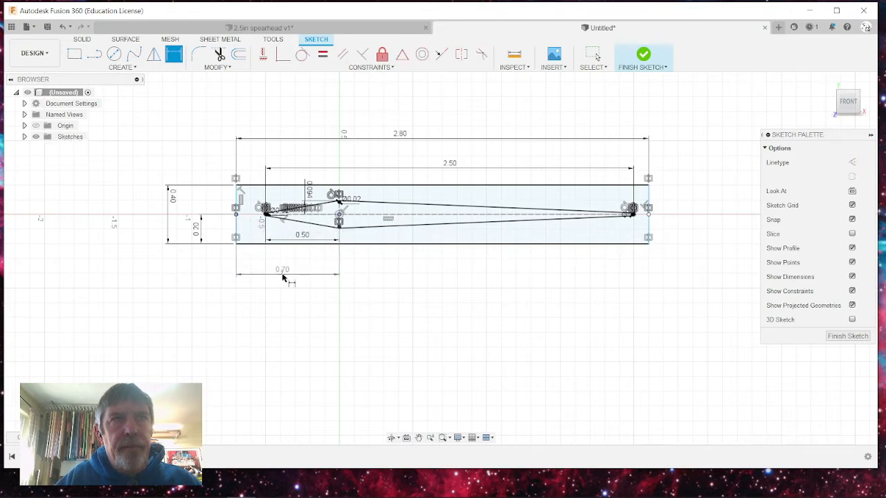
pyautogui.click(282, 276)
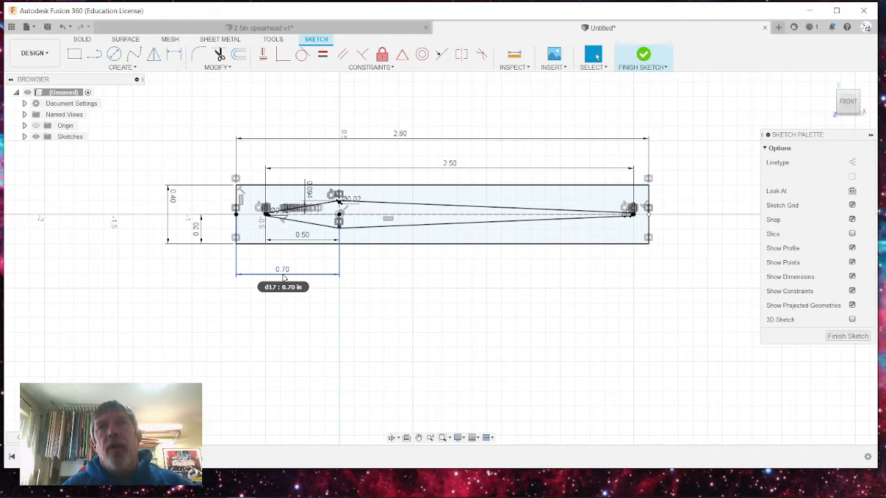
# - Examine the bordered sketch in the 2.5in spearhead v1 document for comparison, and return to the untitled design
pyautogui.click(229, 27)
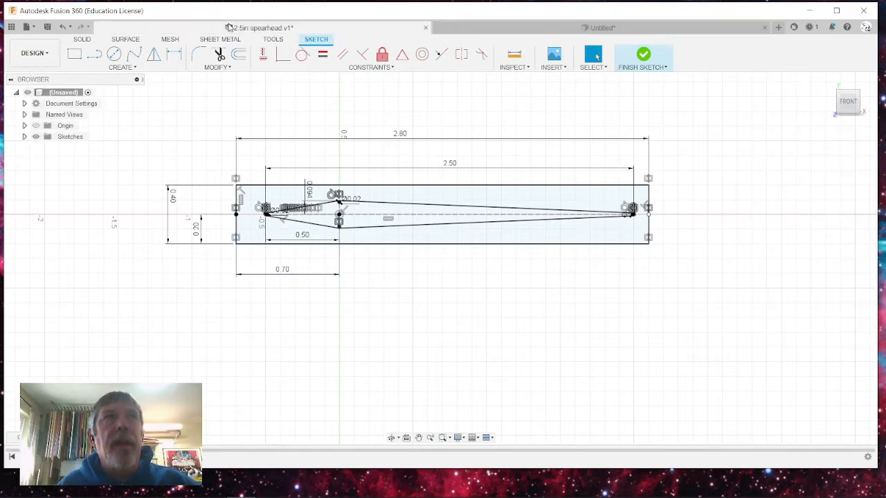
pyautogui.scroll(4, 414, 216)
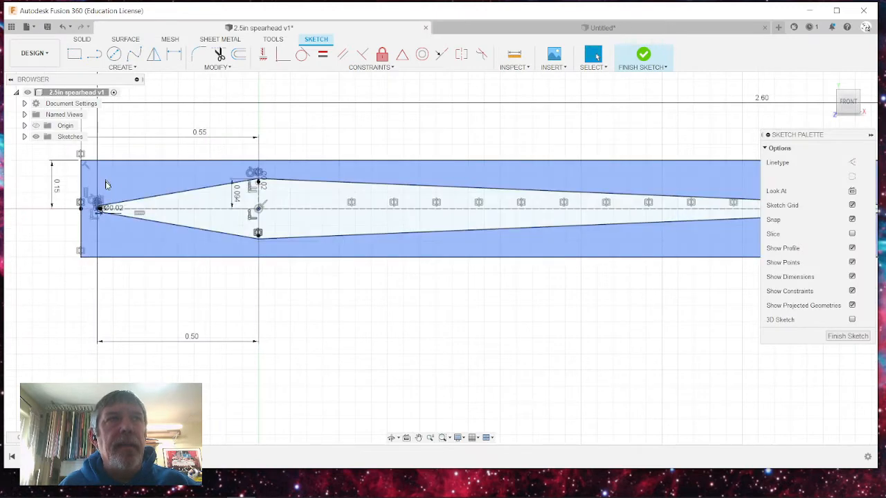
pyautogui.scroll(-2, 268, 181)
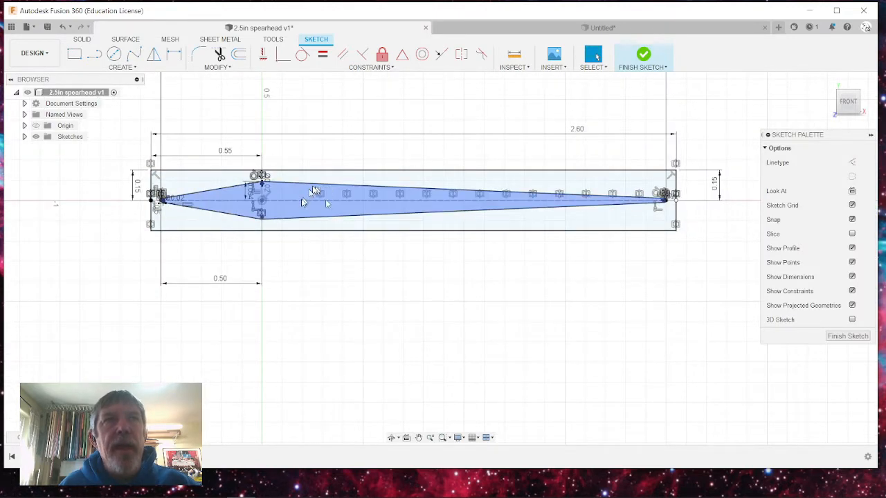
pyautogui.click(507, 29)
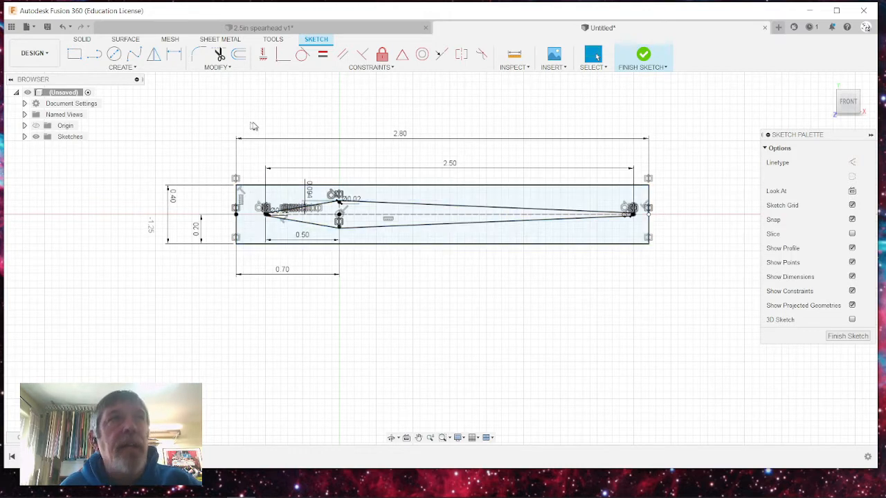
# - Extrude the border region around the spearhead by -0.065 in as a new body, leaving the spearhead profile out
pyautogui.click(84, 40)
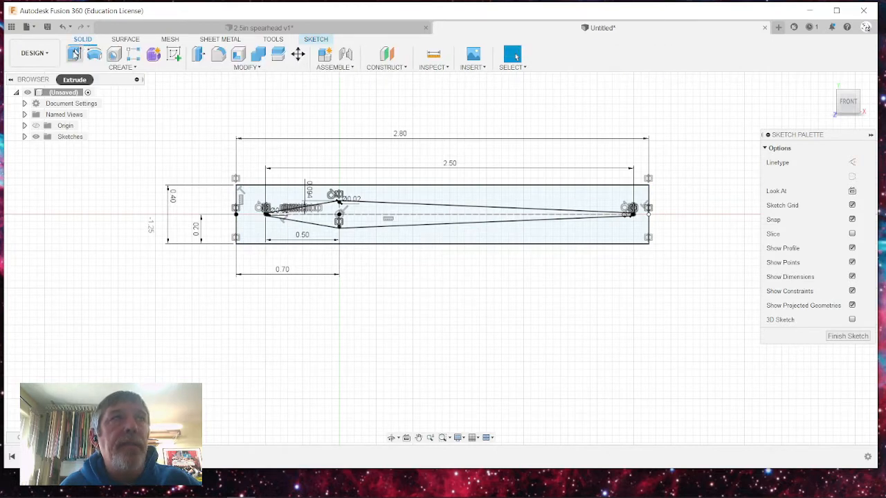
pyautogui.click(75, 55)
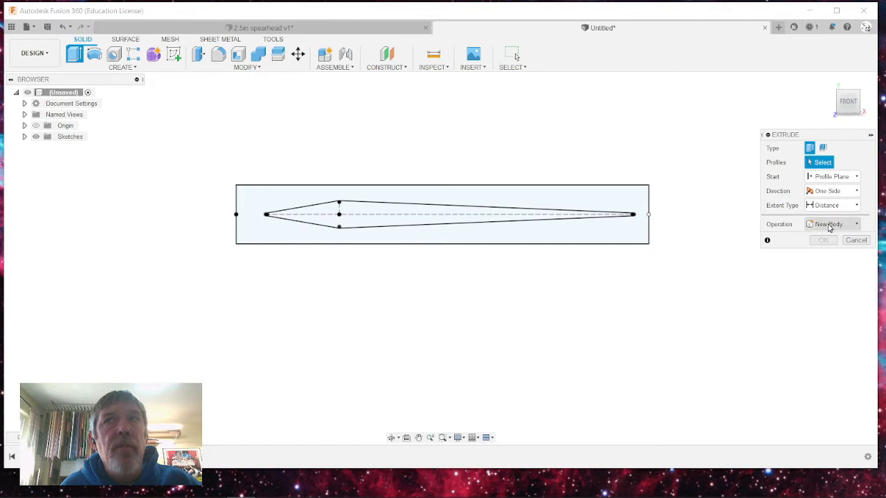
pyautogui.click(588, 200)
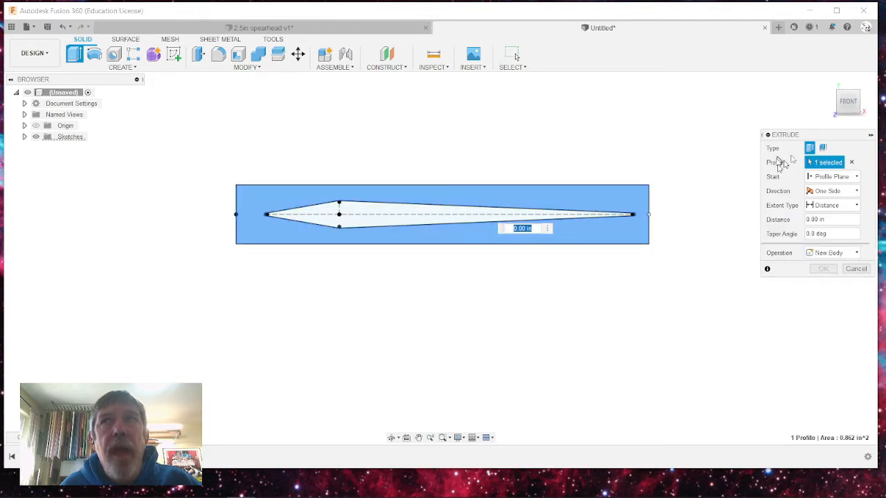
pyautogui.click(855, 117)
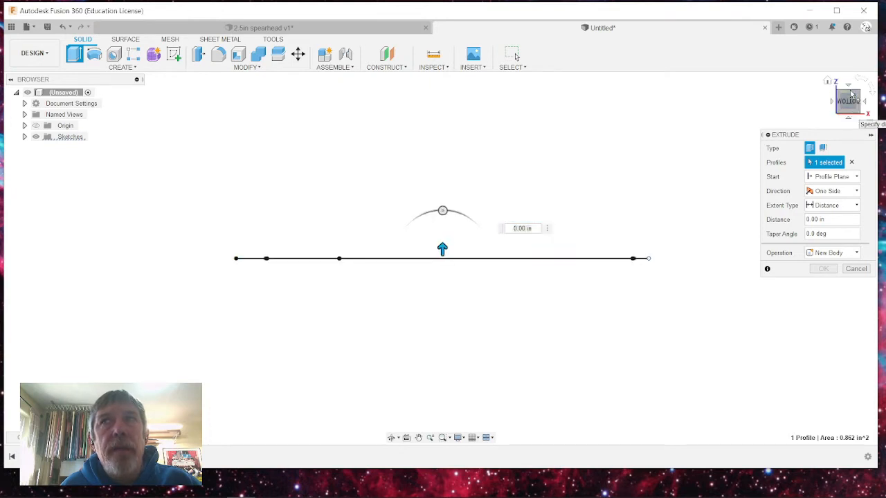
pyautogui.click(850, 97)
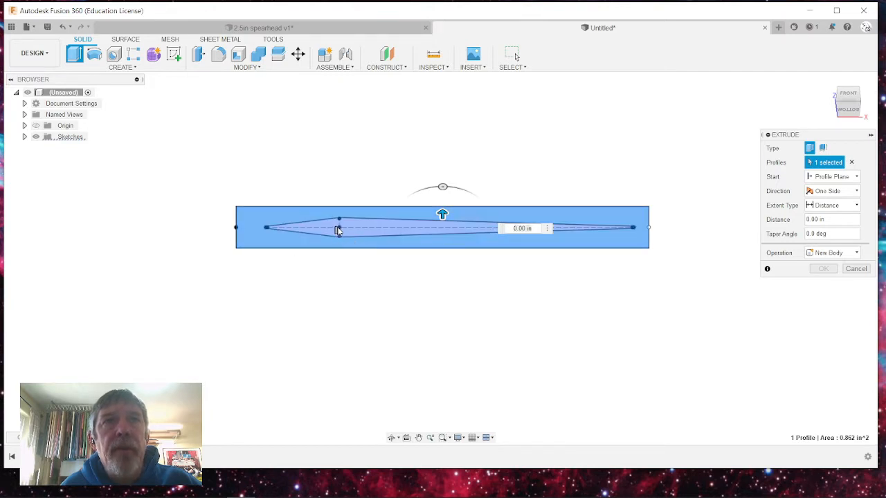
pyautogui.moveTo(442, 215); pyautogui.dragTo(443, 237)
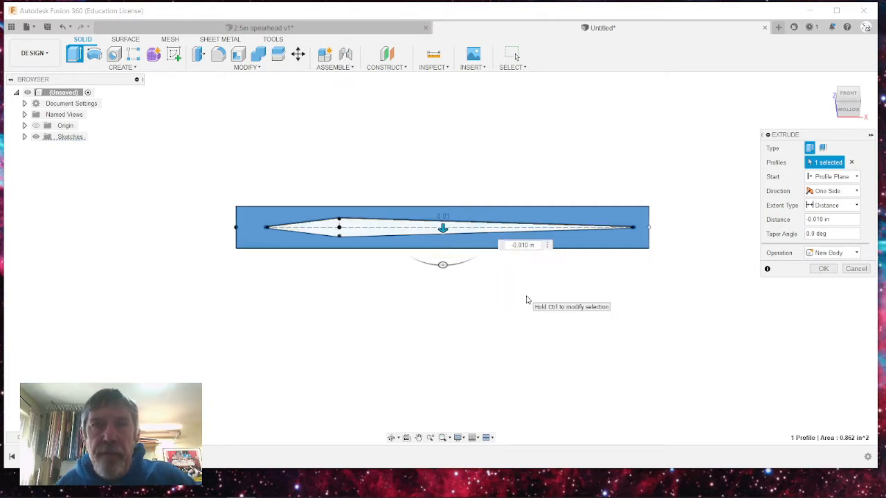
pyautogui.write('6')
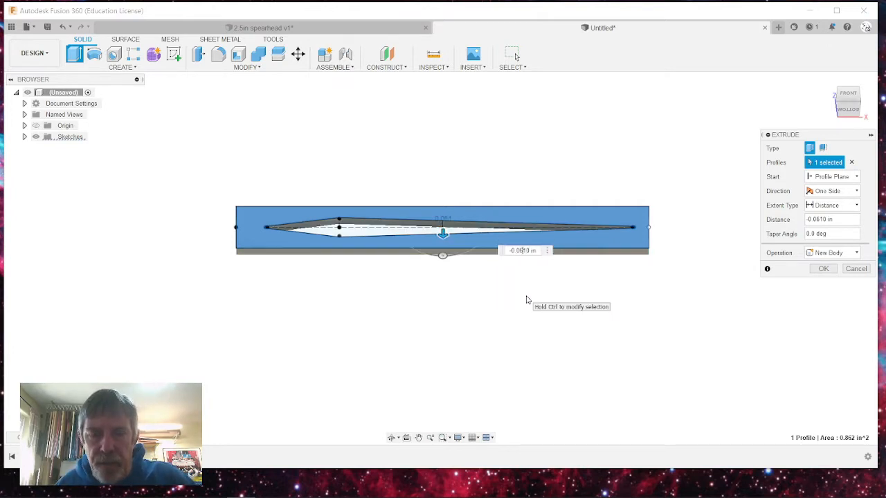
pyautogui.write('5')
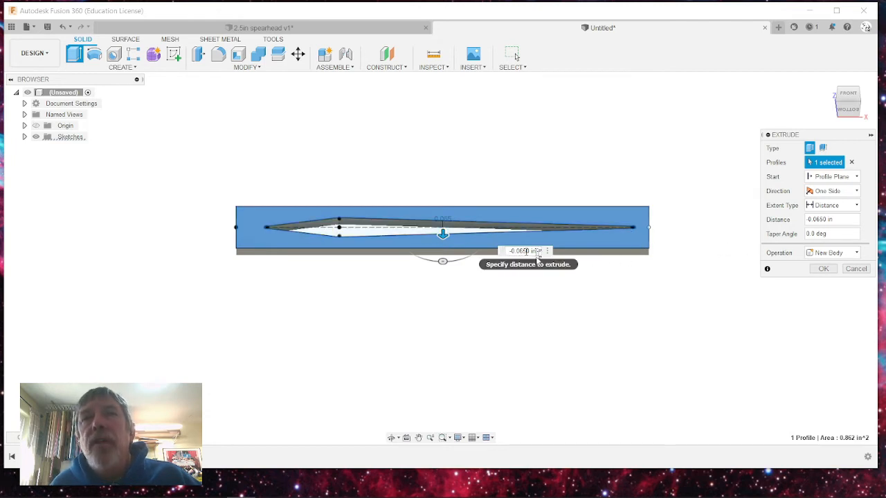
pyautogui.click(822, 270)
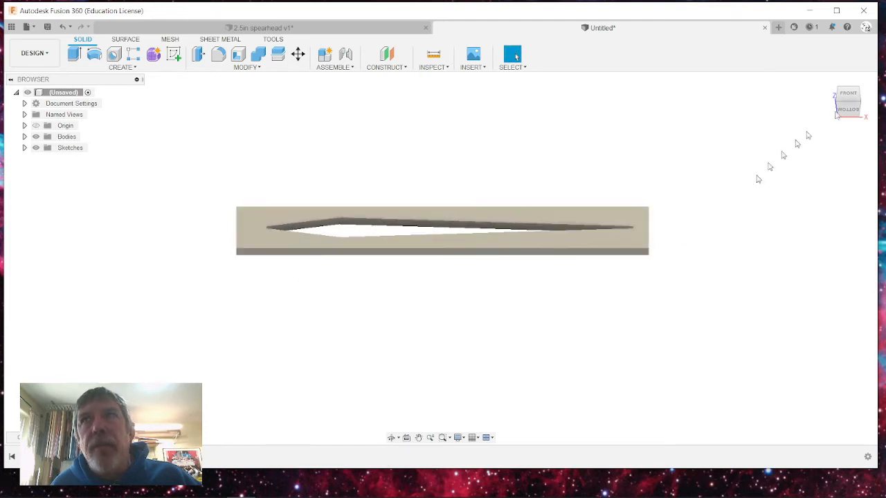
# - Undo the extrusion of the border region from the front view
pyautogui.click(849, 97)
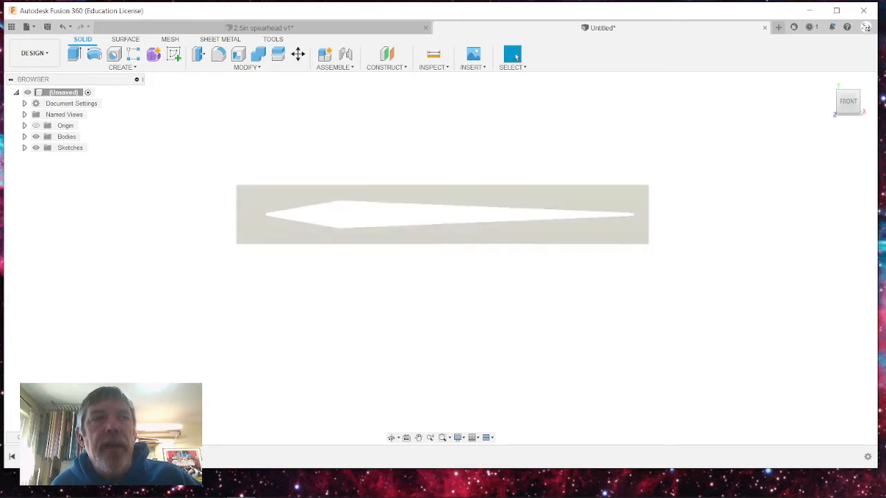
pyautogui.hotkey('ctrl', 'z')
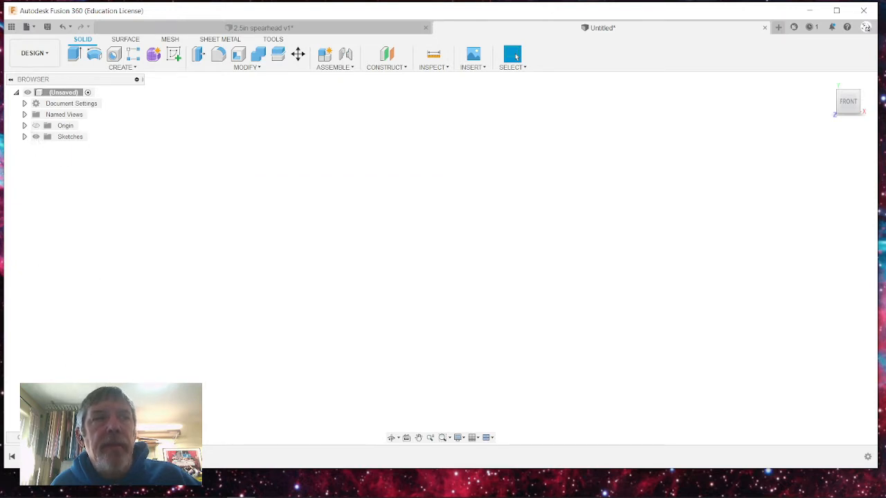
pyautogui.hotkey('ctrl', 'z')
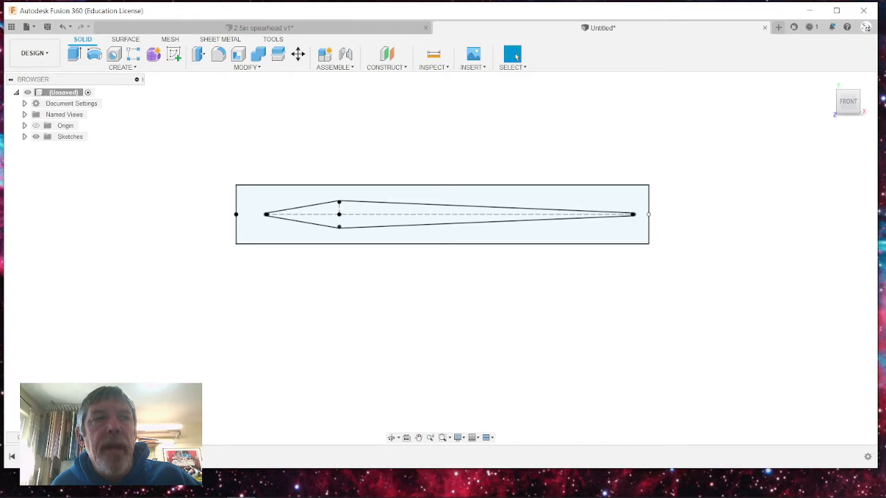
# - Reopen the sketch for editing and extrude only the inner spearhead profile by -0.065 in as a new body
pyautogui.rightClick(76, 456)
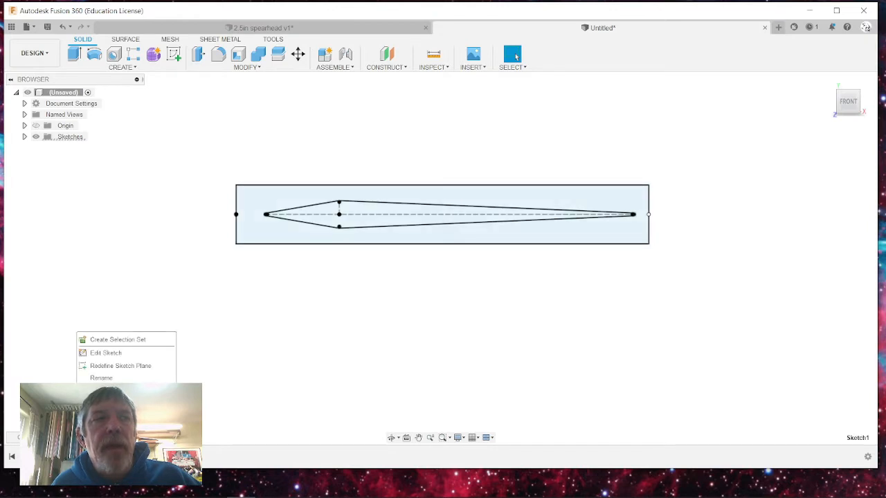
pyautogui.click(104, 354)
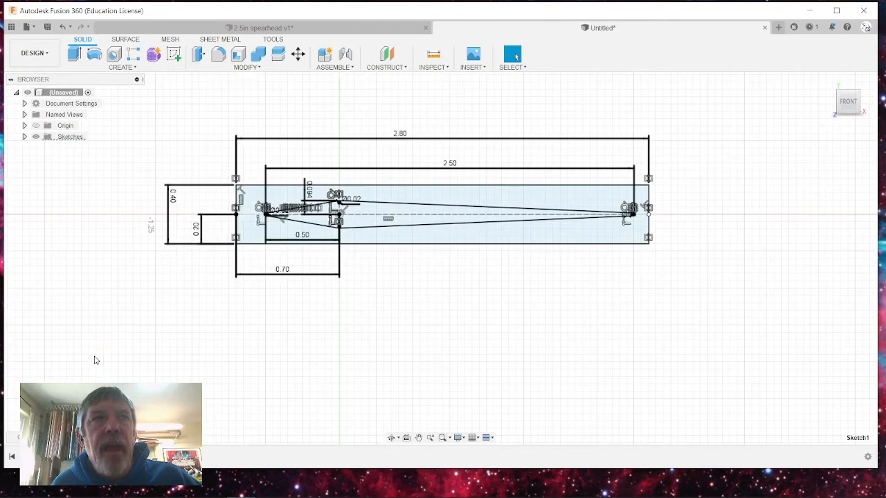
pyautogui.click(82, 39)
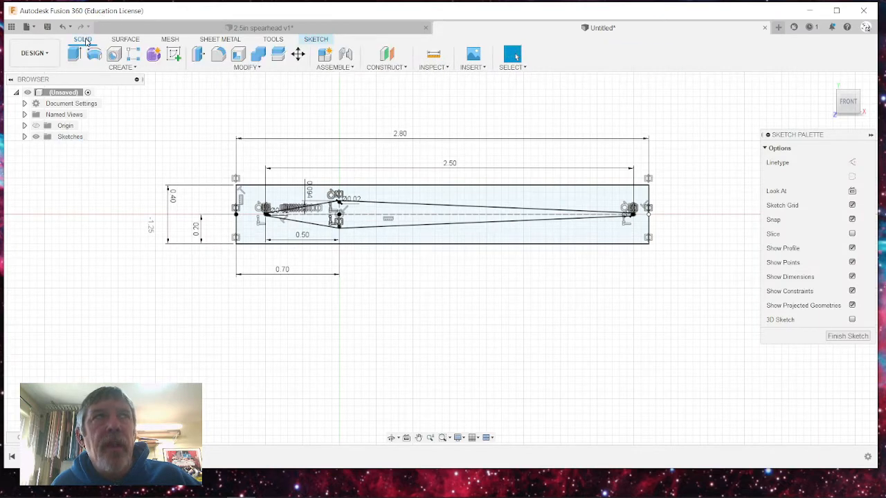
pyautogui.click(366, 214)
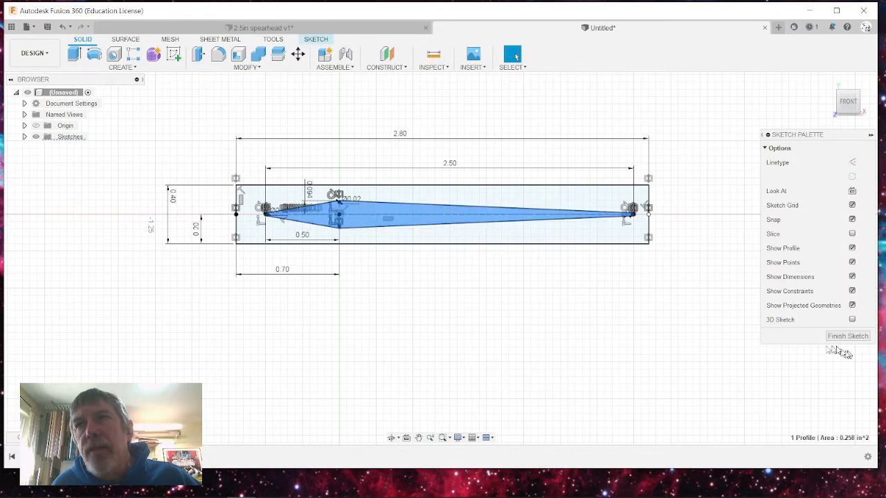
pyautogui.click(74, 56)
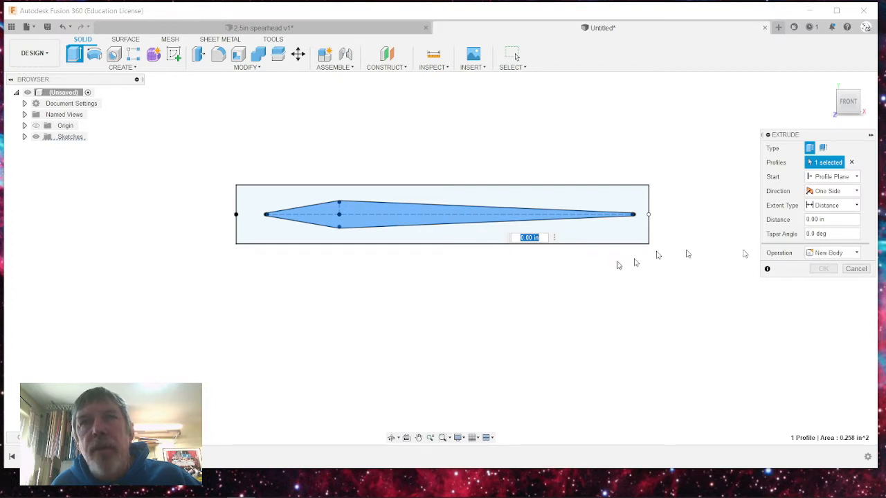
pyautogui.click(853, 255)
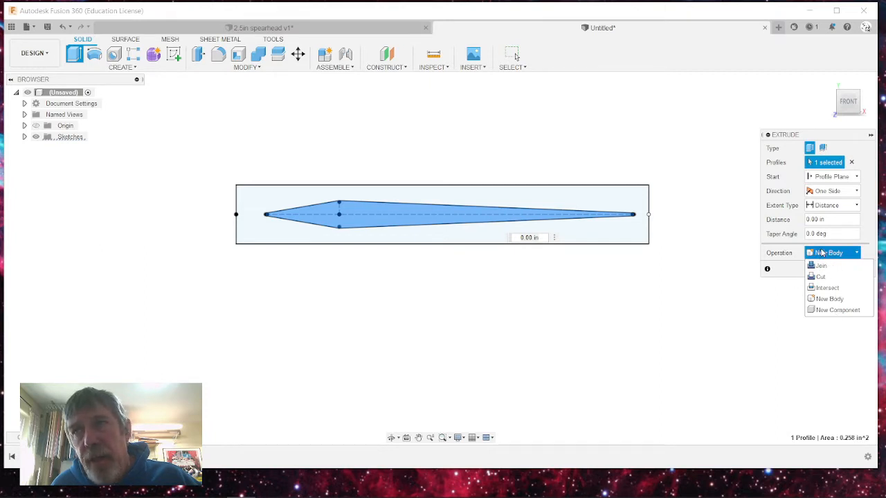
pyautogui.click(822, 254)
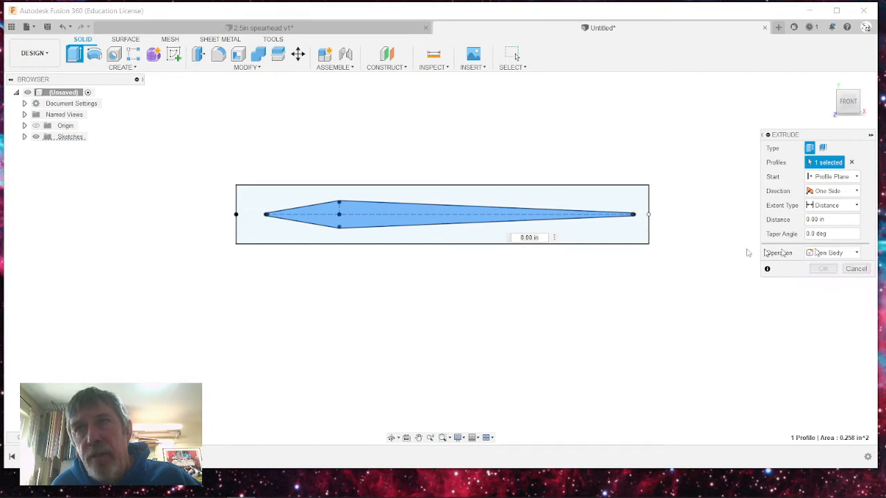
pyautogui.click(850, 114)
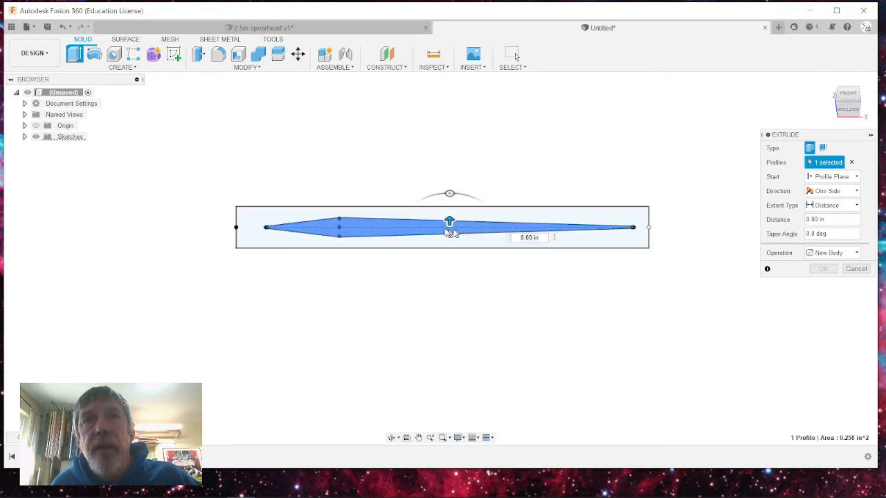
pyautogui.moveTo(449, 221); pyautogui.dragTo(450, 239)
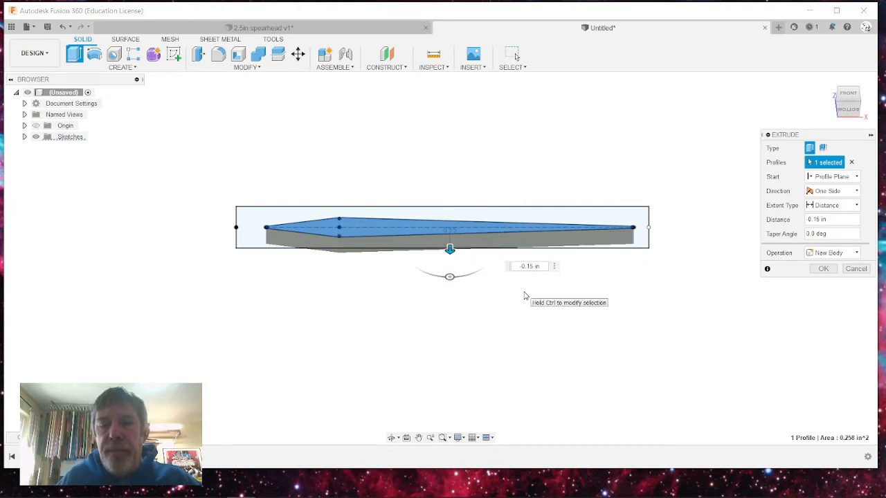
pyautogui.write('06')
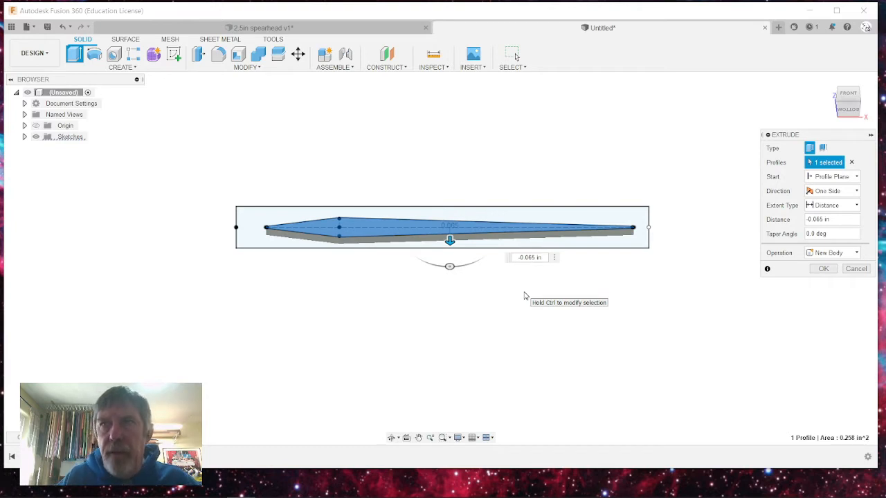
pyautogui.press('Return')
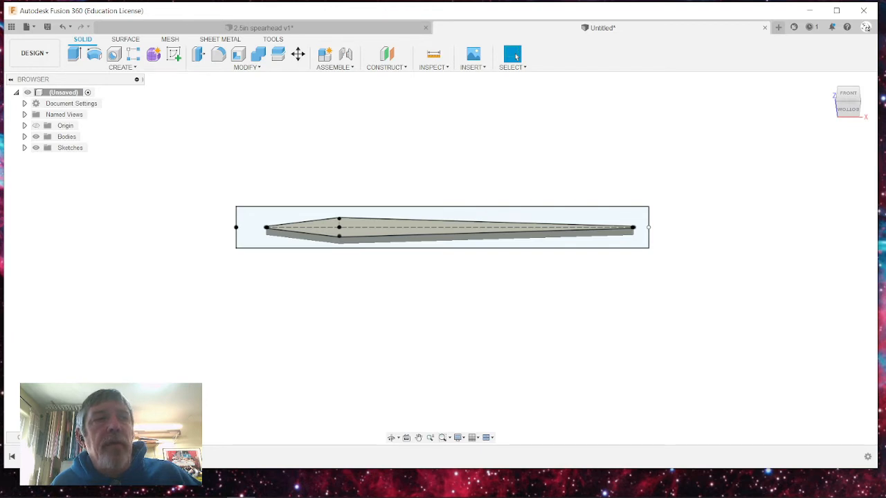
# - Examine the spearhead outline from the front, inspecting its lower and upper shoulder corners and the rounded tip
pyautogui.doubleClick(126, 457)
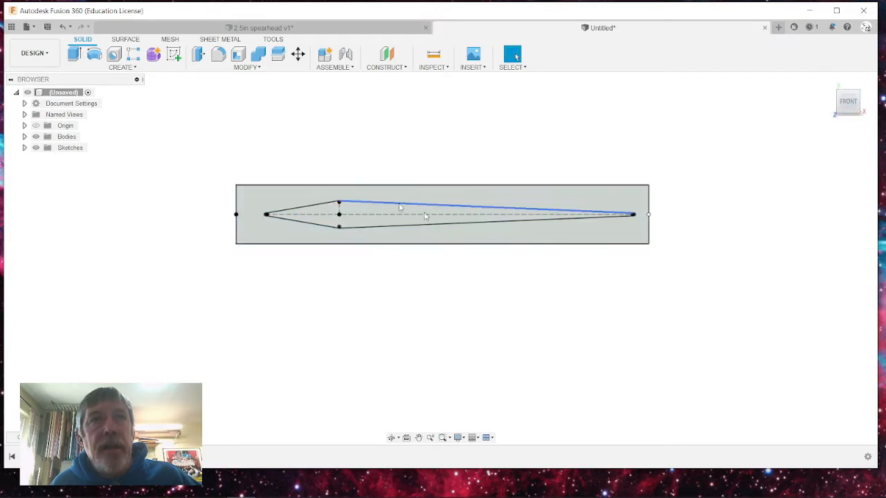
pyautogui.scroll(2, 277, 220)
pyautogui.scroll(4, 277, 220)
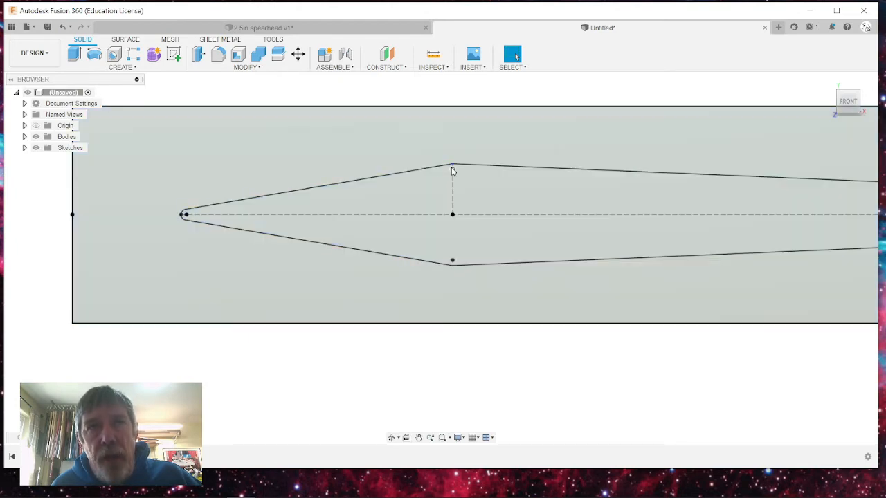
pyautogui.scroll(5, 449, 267)
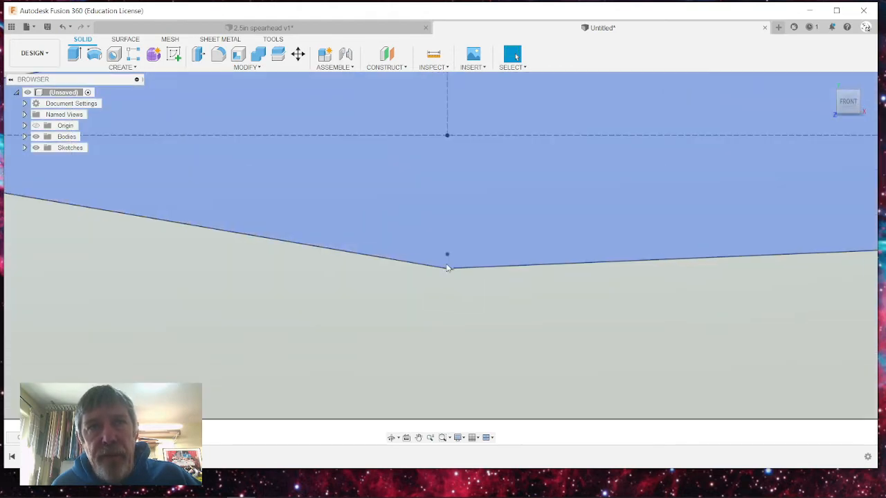
pyautogui.scroll(5, 448, 267)
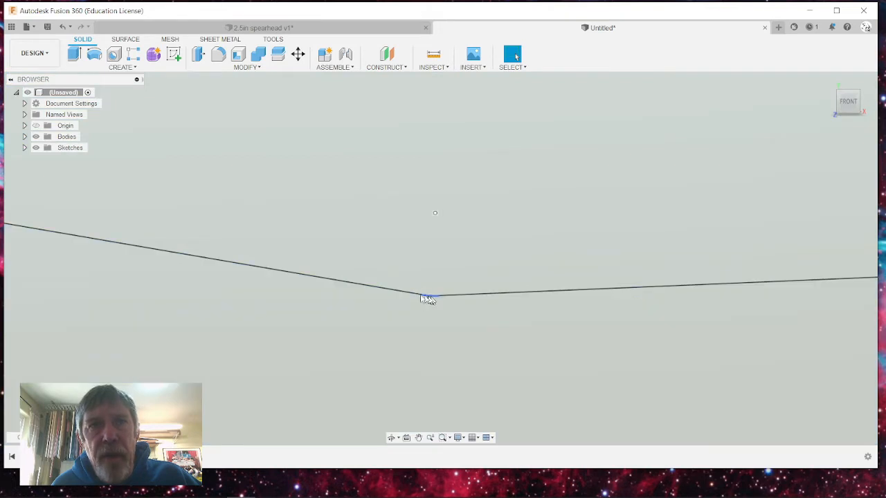
pyautogui.scroll(-8, 448, 260)
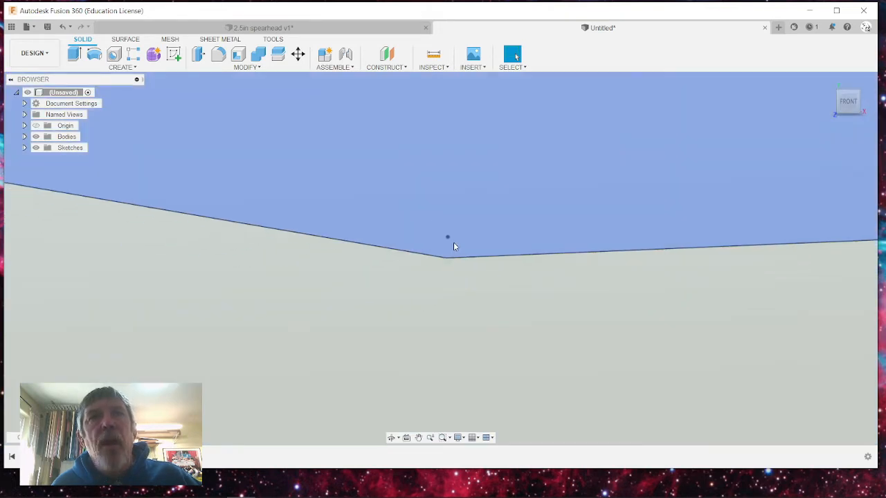
pyautogui.scroll(-3, 453, 245)
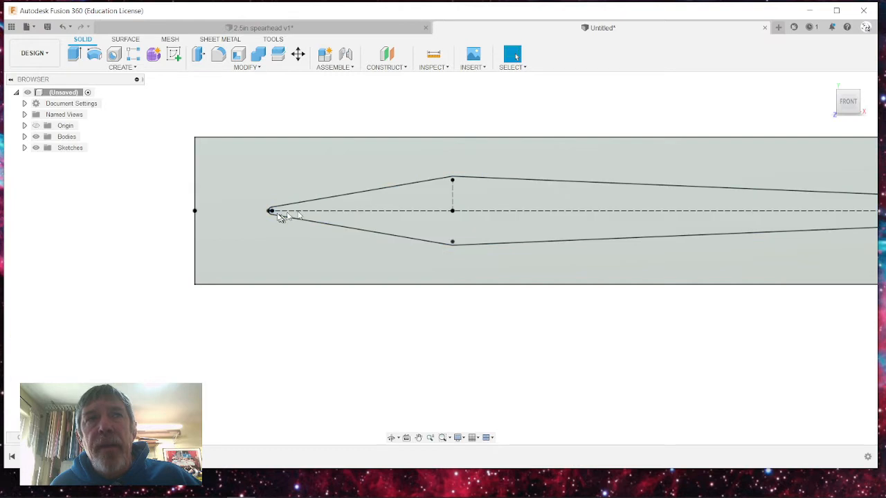
pyautogui.scroll(2, 271, 212)
pyautogui.scroll(3, 271, 213)
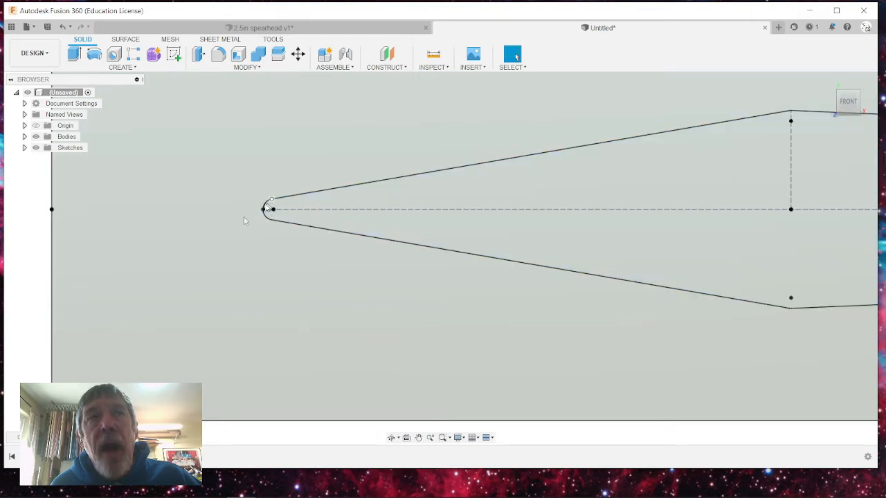
pyautogui.scroll(-3, 274, 209)
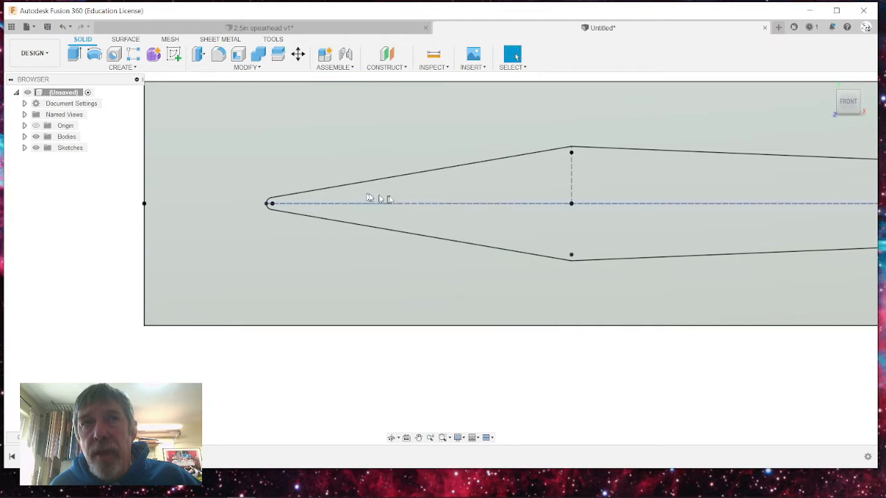
pyautogui.click(419, 228)
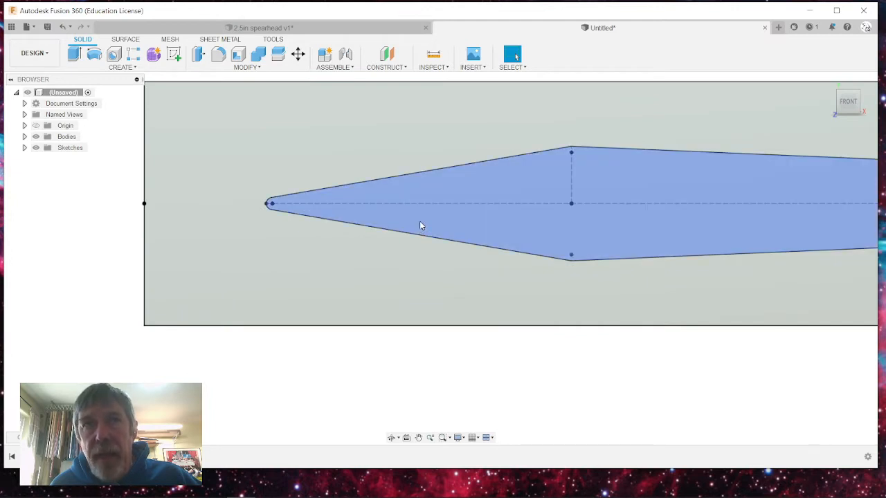
pyautogui.press('Escape')
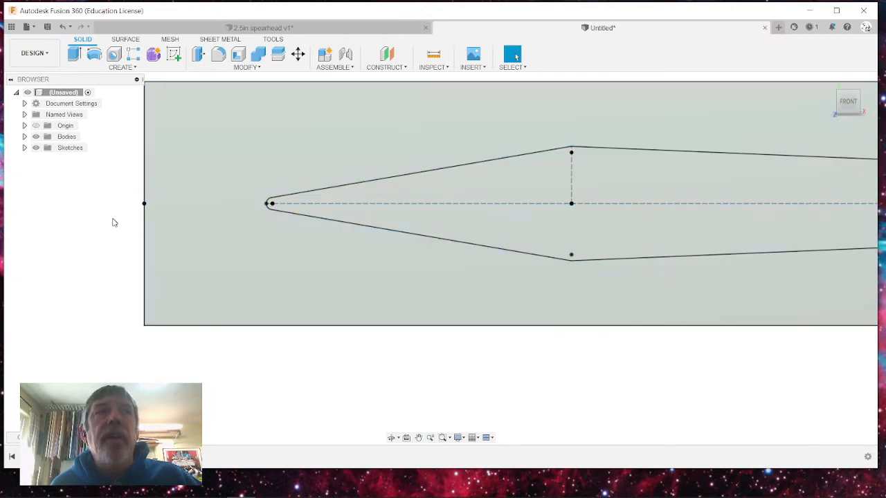
# - Hide Body1, the border body around the spearhead, and hide all sketches, leaving only Body2 displayed
pyautogui.click(24, 136)
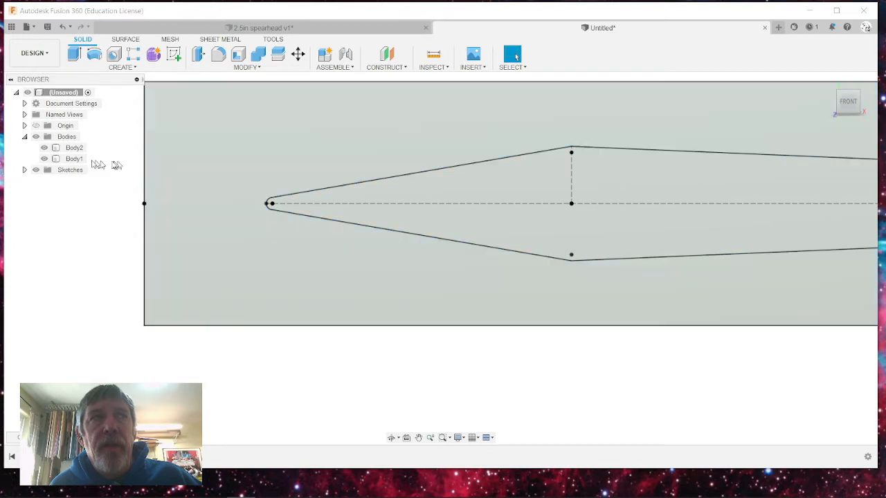
pyautogui.click(72, 158)
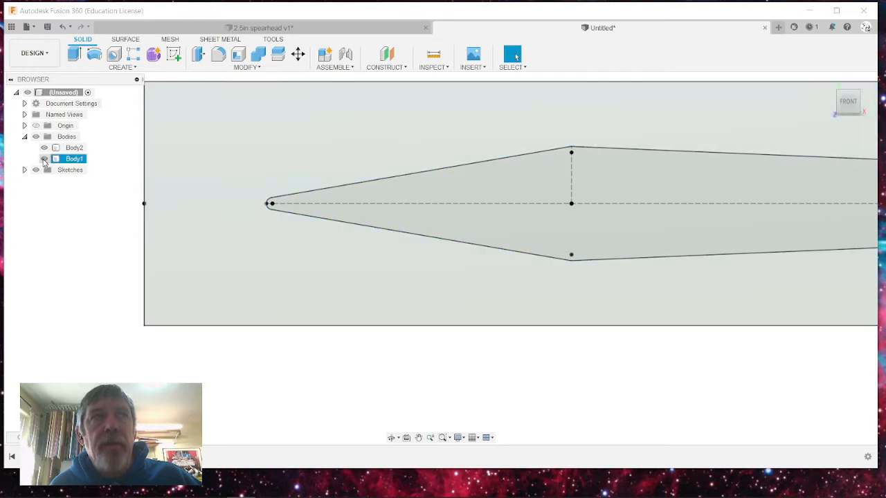
pyautogui.click(43, 160)
pyautogui.scroll(-3, 224, 184)
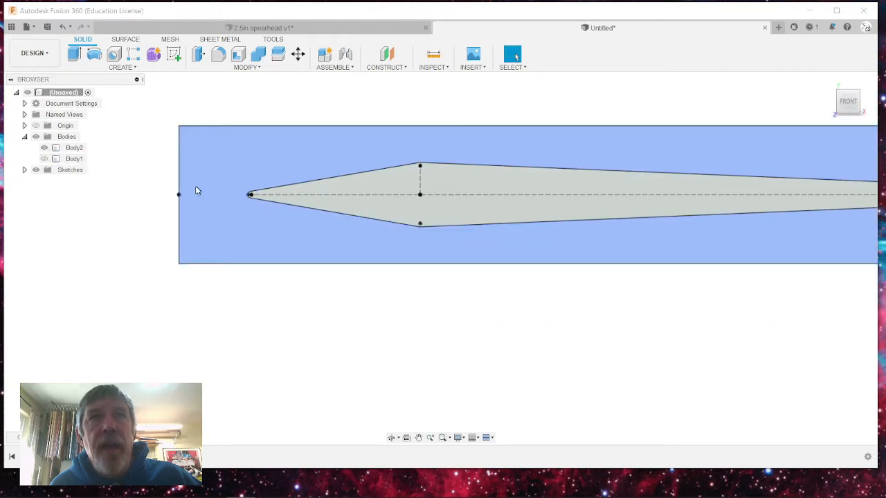
pyautogui.scroll(-2, 196, 191)
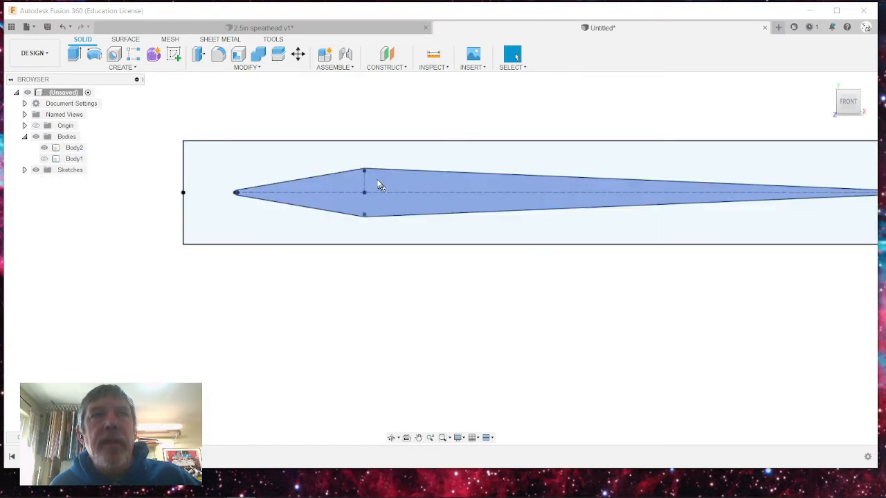
pyautogui.click(36, 171)
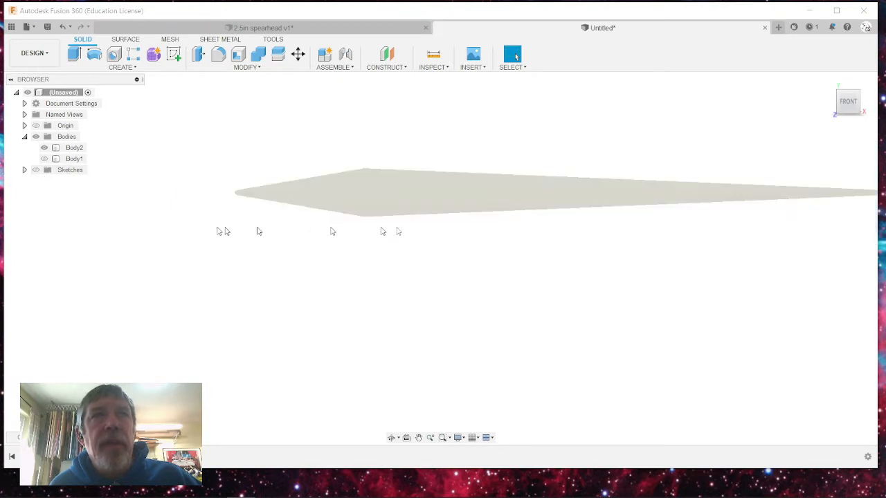
# - Start an Offset Face on the spearhead body and select the long, corner and short edge faces along one side
pyautogui.click(852, 115)
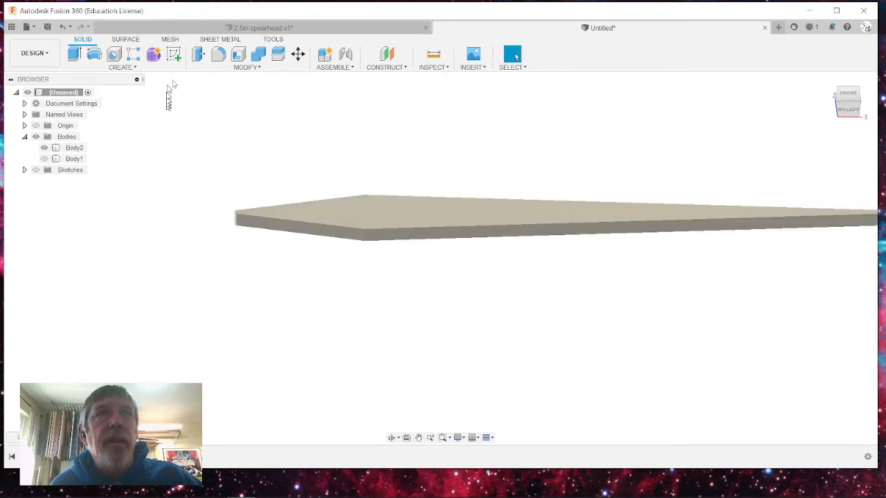
pyautogui.click(252, 67)
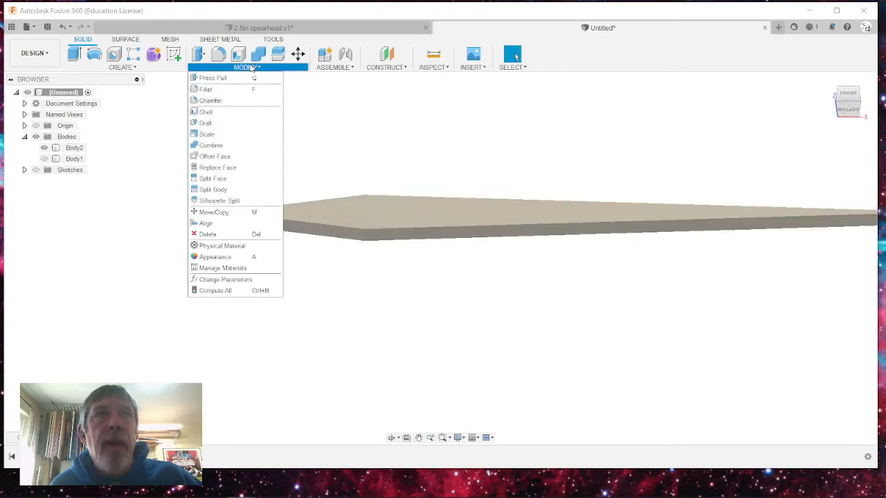
pyautogui.click(214, 158)
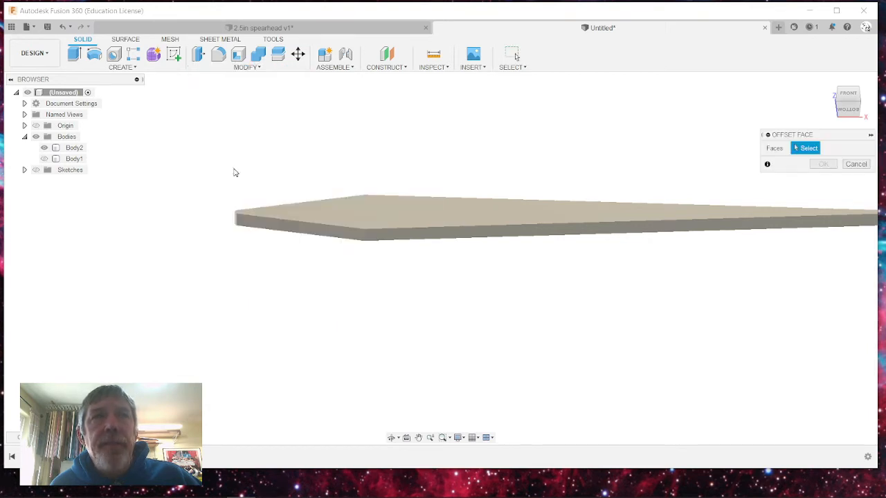
pyautogui.click(382, 235)
pyautogui.scroll(8, 365, 242)
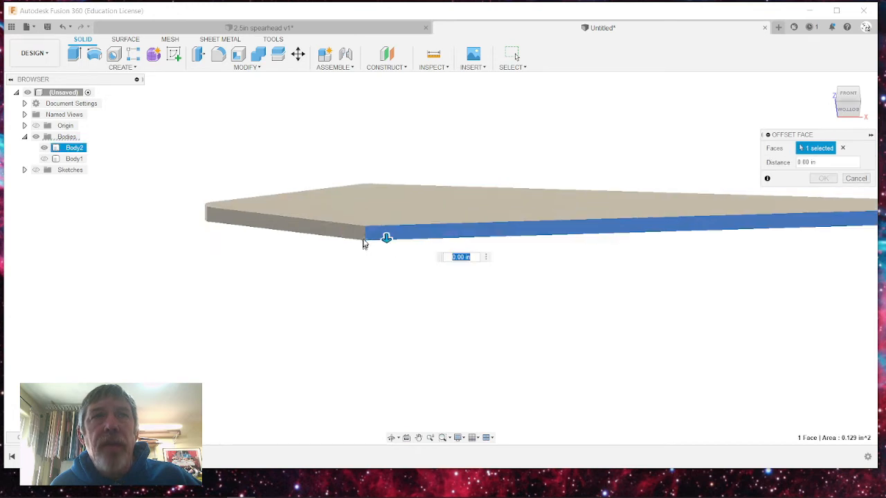
pyautogui.scroll(3, 365, 235)
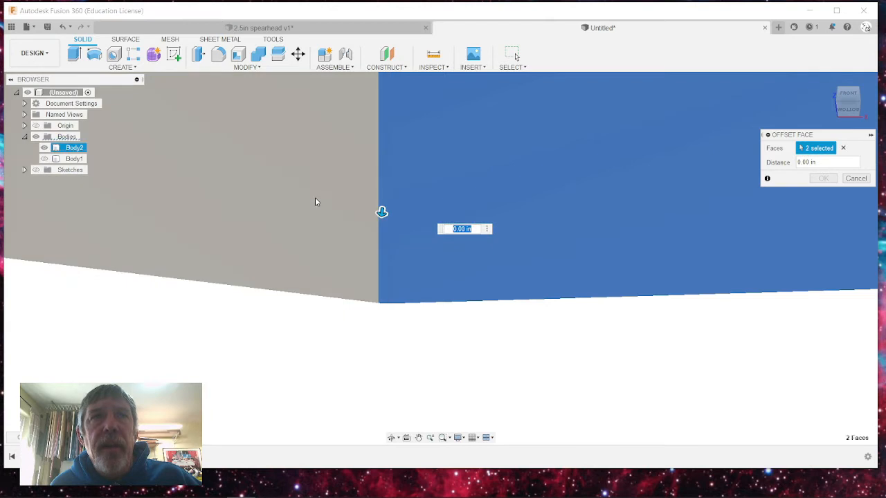
pyautogui.click(315, 198)
pyautogui.scroll(-10, 323, 210)
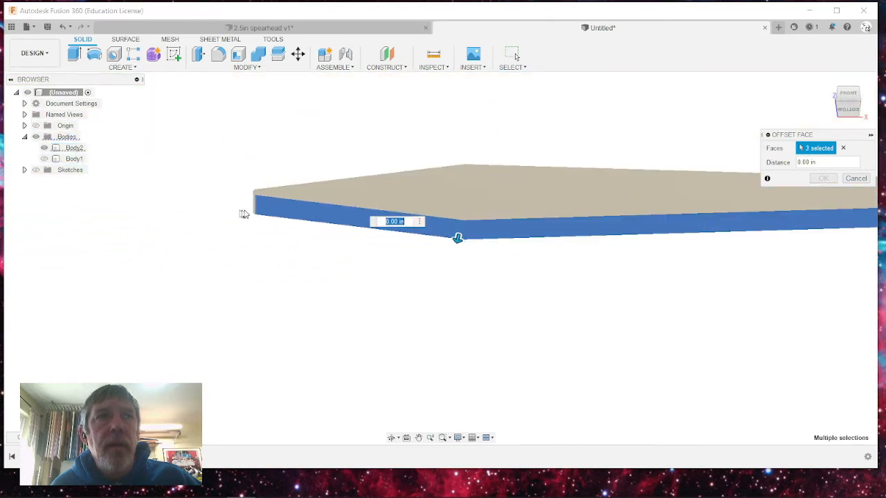
# - Add the rounded end faces at both tips of the spearhead to the Offset Face selection
pyautogui.scroll(5, 247, 208)
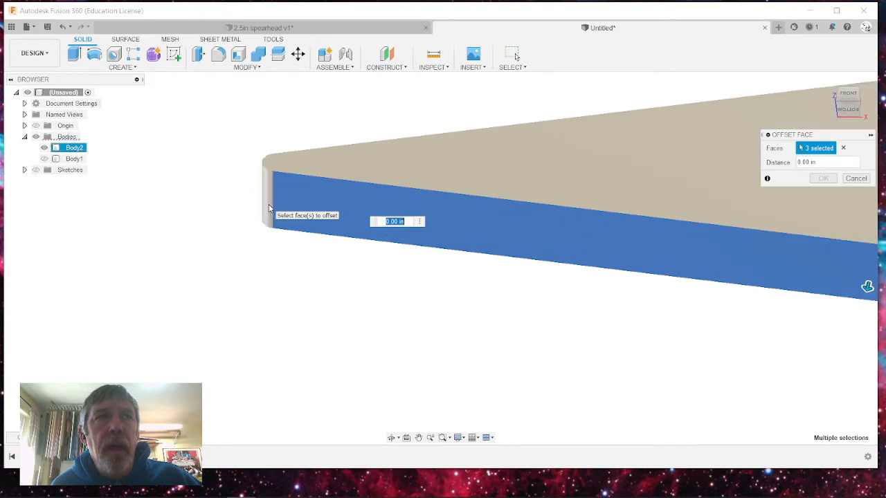
pyautogui.click(267, 209)
pyautogui.scroll(-3, 184, 212)
pyautogui.scroll(-6, 169, 212)
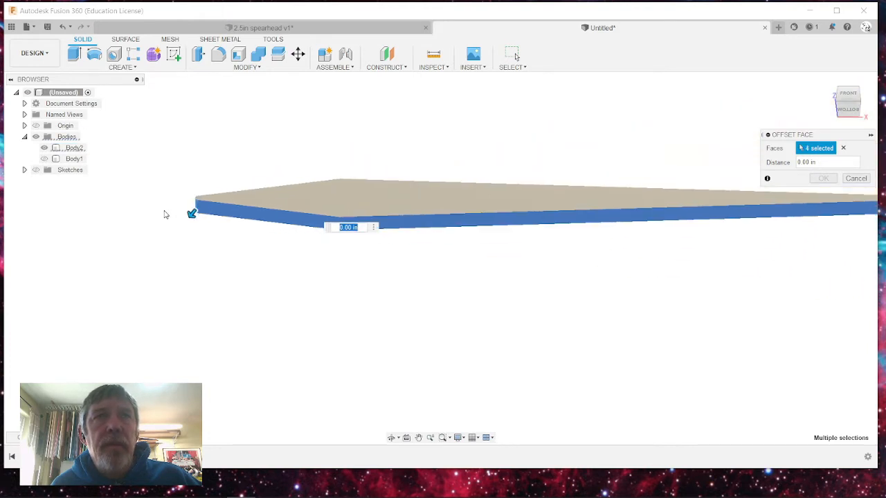
pyautogui.scroll(2, 415, 220)
pyautogui.scroll(5, 417, 215)
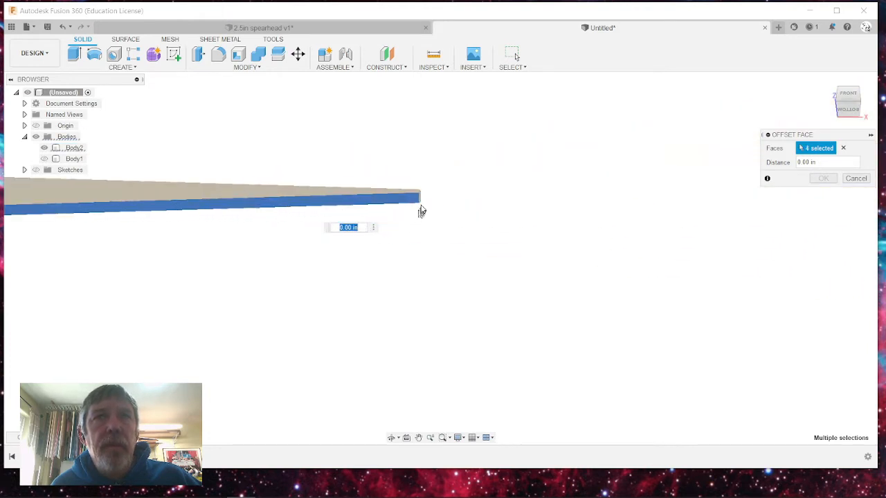
pyautogui.click(427, 149)
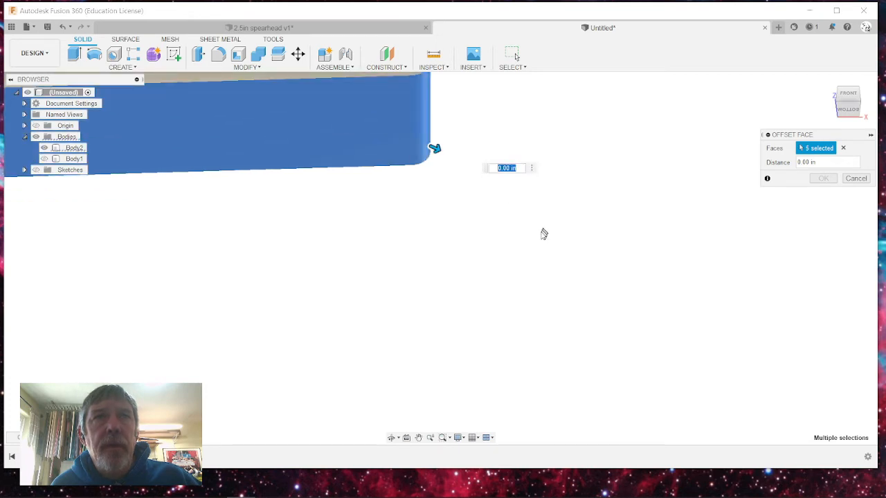
pyautogui.scroll(-5, 540, 237)
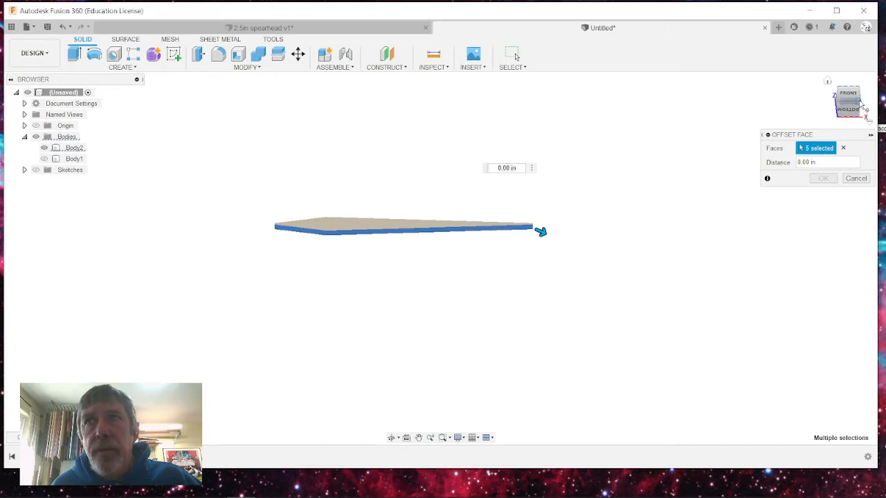
# - Add the long, short and narrow corner edge faces on the spearhead's opposite side to the Offset Face selection
pyautogui.click(862, 105)
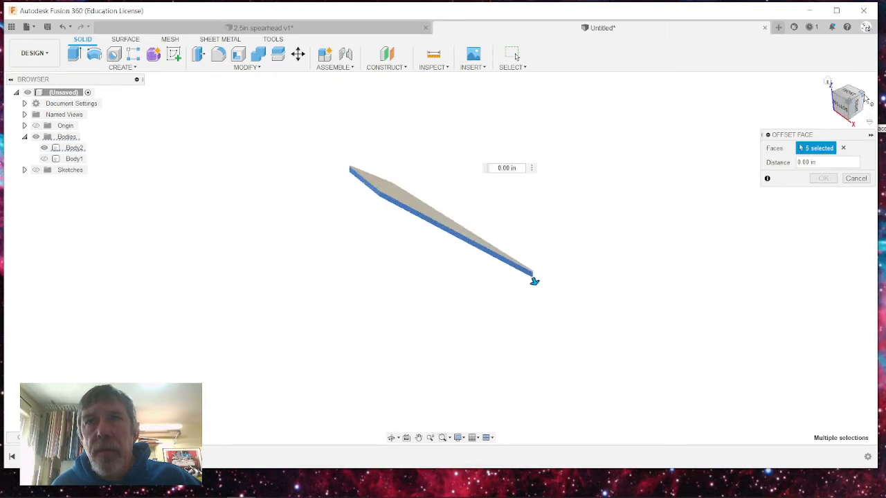
pyautogui.click(864, 96)
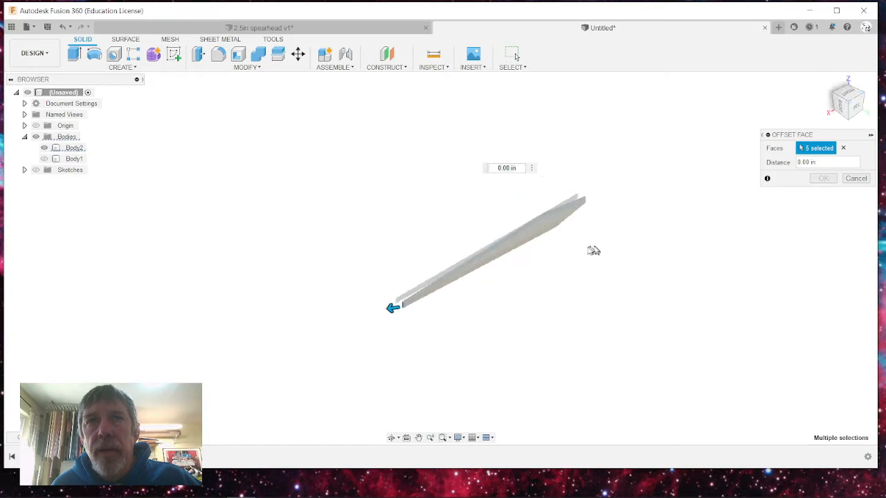
pyautogui.scroll(5, 521, 283)
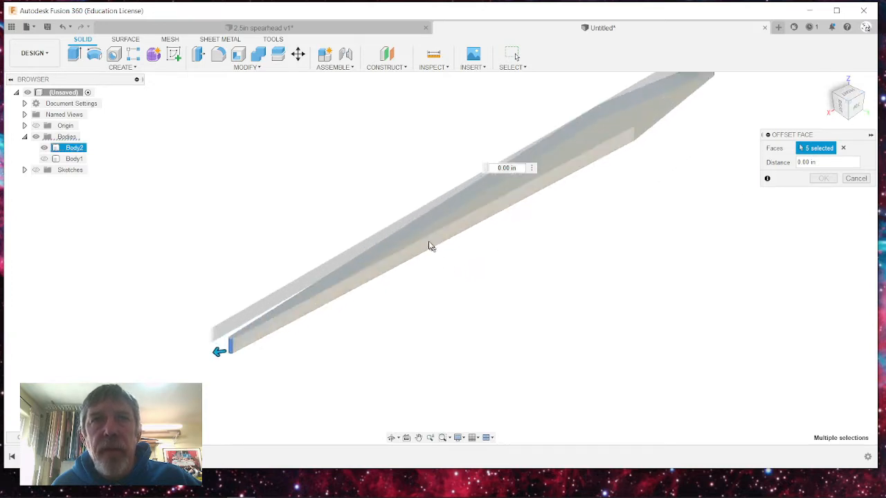
pyautogui.click(429, 245)
pyautogui.scroll(6, 681, 144)
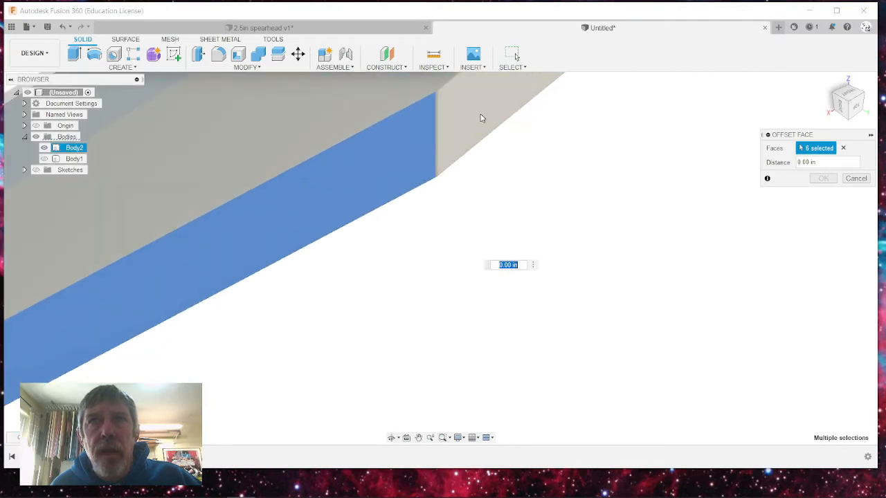
pyautogui.click(458, 135)
pyautogui.scroll(4, 443, 135)
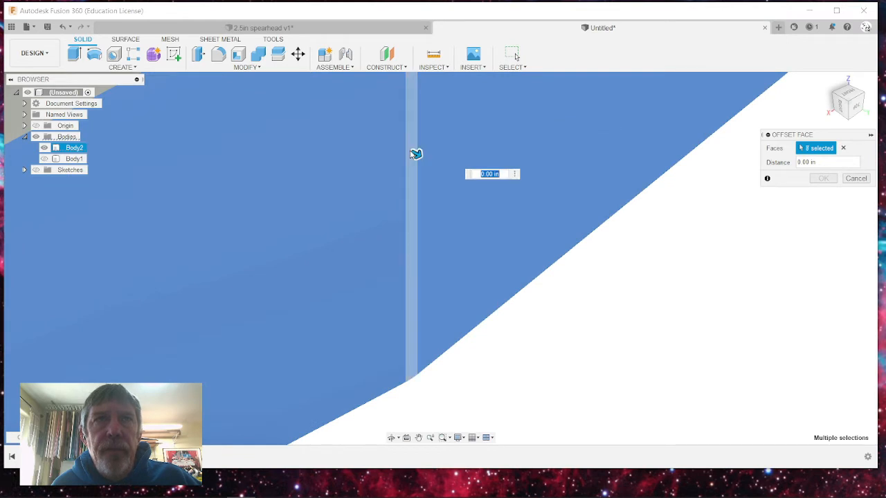
# - Offset all eight selected perimeter faces of the spearhead by -0.002 in
pyautogui.click(675, 172)
pyautogui.scroll(-4, 685, 173)
pyautogui.scroll(-3, 680, 176)
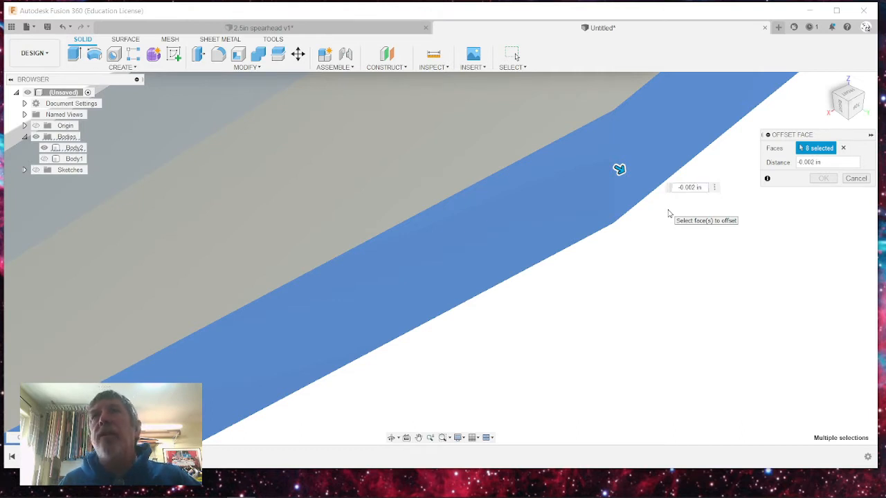
pyautogui.keyDown('shift'); pyautogui.moveTo(610, 155); pyautogui.dragTo(573, 174, button='middle'); pyautogui.keyUp('shift')
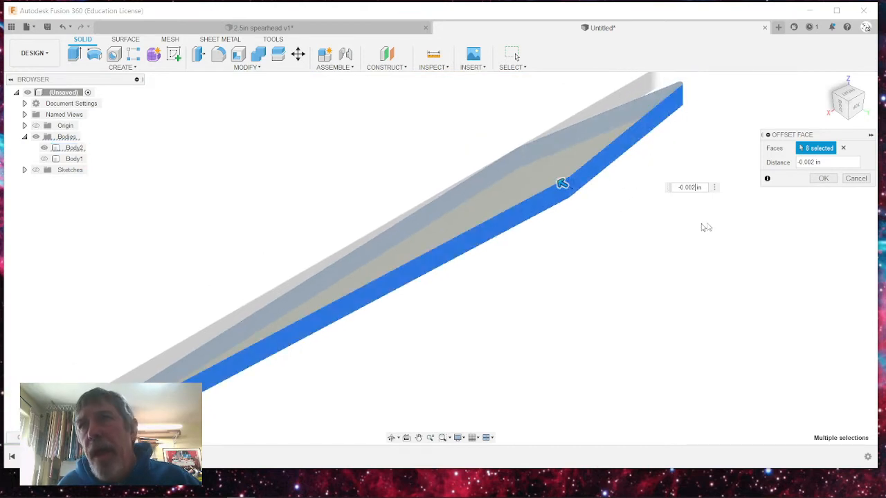
pyautogui.click(823, 179)
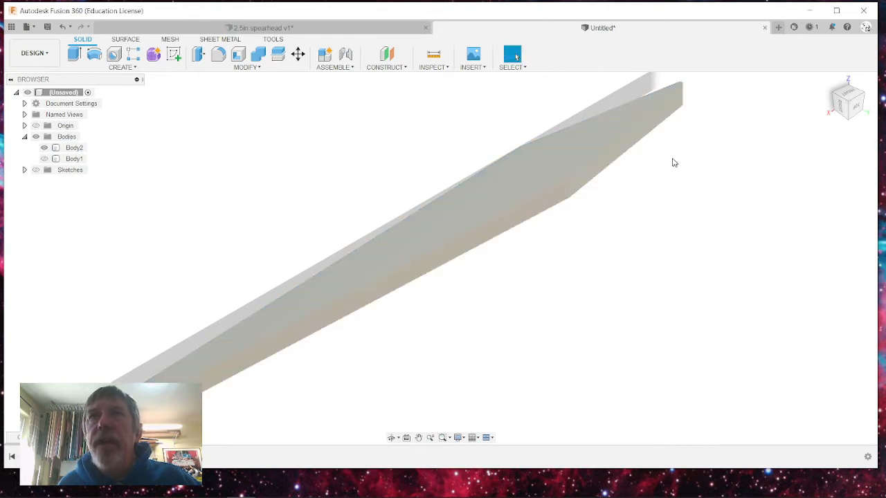
pyautogui.click(843, 99)
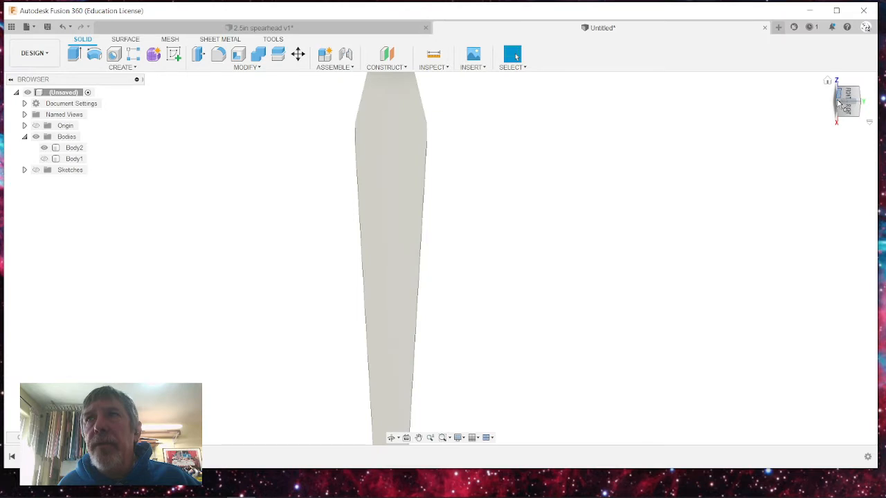
pyautogui.click(838, 103)
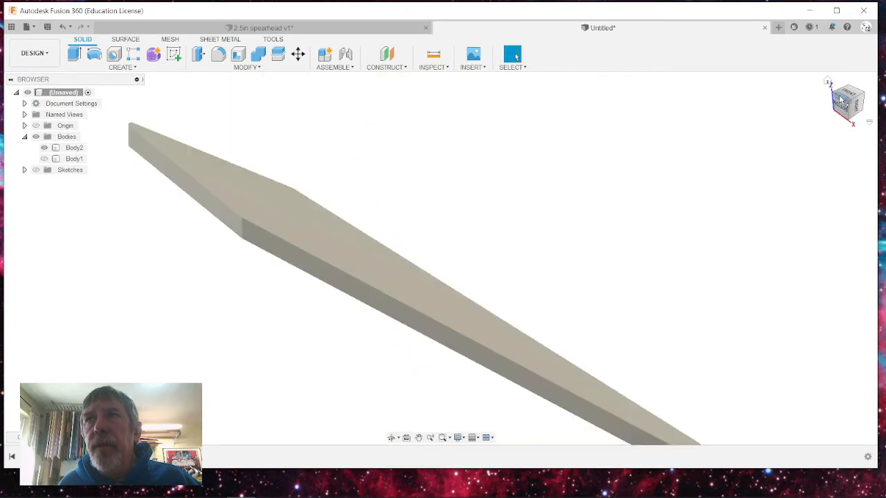
# - Show Body1 again alongside Body2 in the front view and inspect the gap around the rounded tip at the short end
pyautogui.click(849, 93)
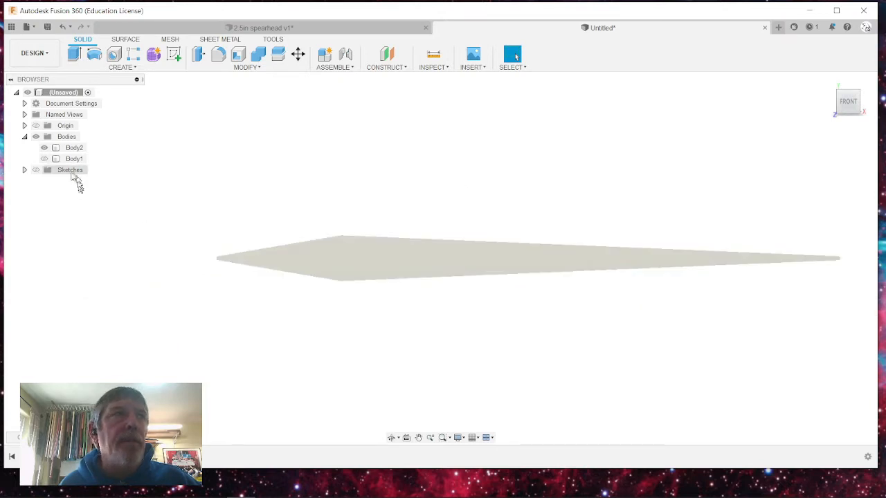
pyautogui.click(45, 159)
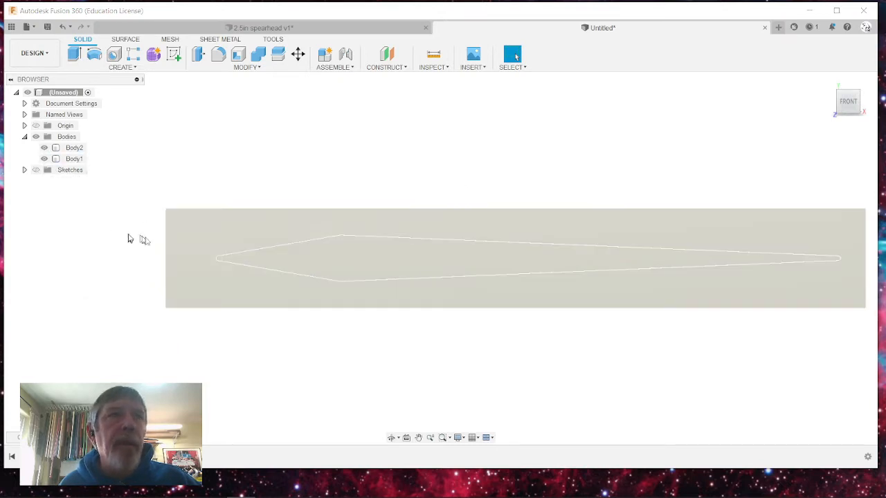
pyautogui.scroll(5, 233, 277)
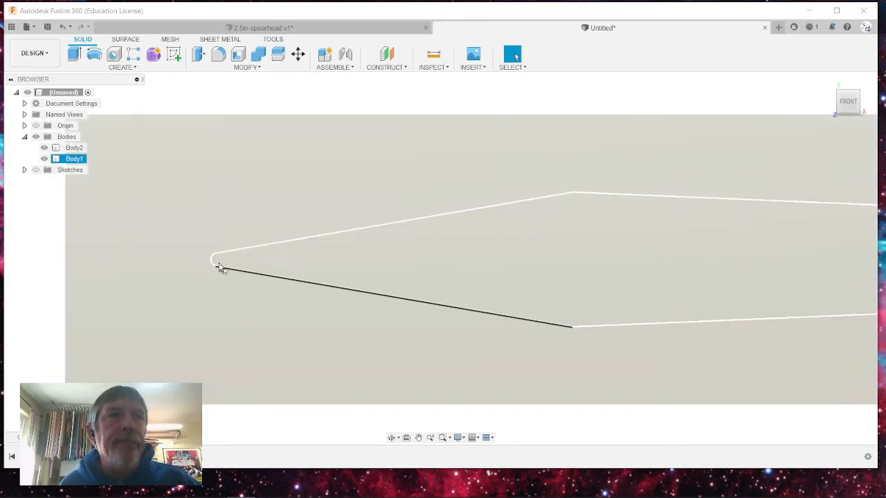
pyautogui.click(220, 267)
pyautogui.scroll(2, 206, 259)
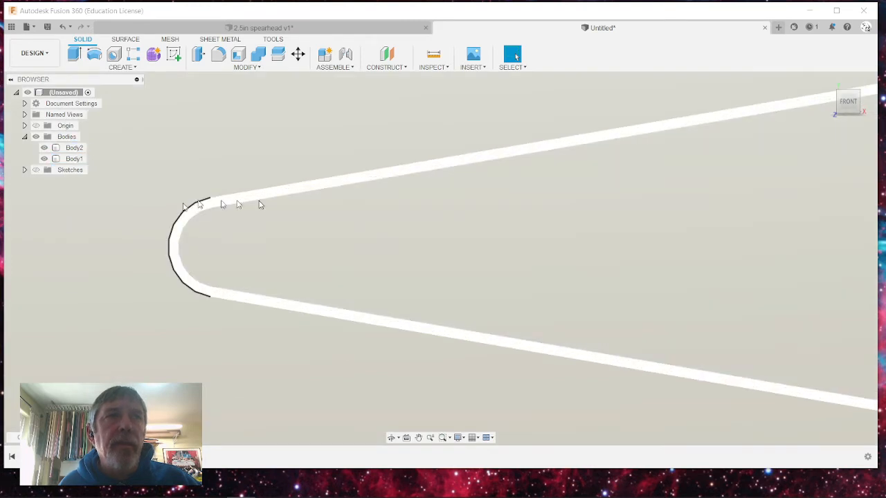
pyautogui.scroll(-4, 255, 204)
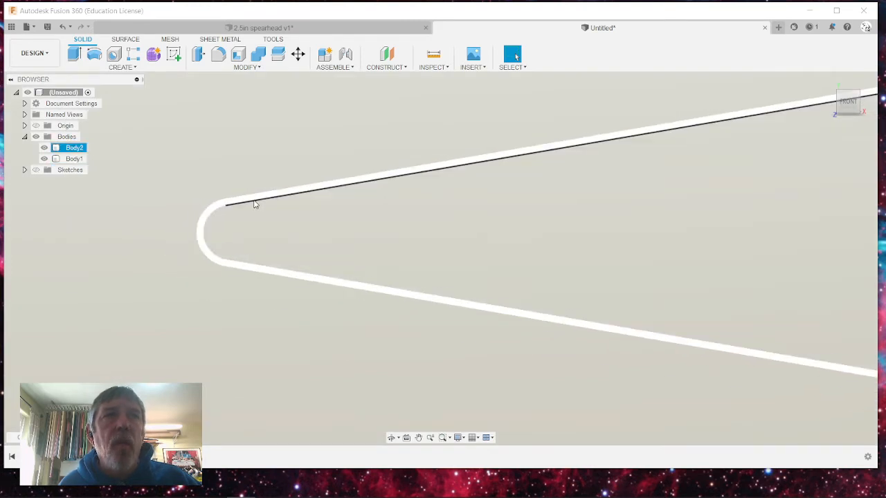
pyautogui.click(283, 189)
pyautogui.press('Escape')
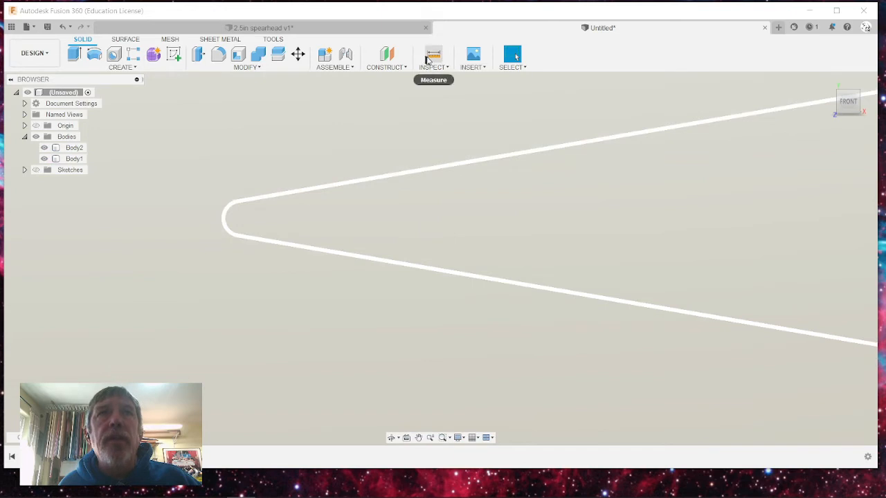
# - Measure the rounded tip edge of Body1's cutout at the short end of the spearhead
pyautogui.click(433, 56)
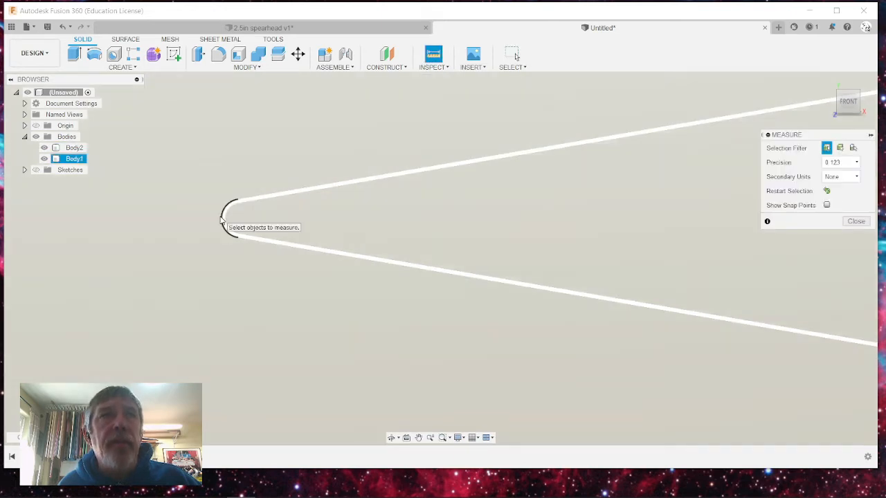
pyautogui.click(222, 220)
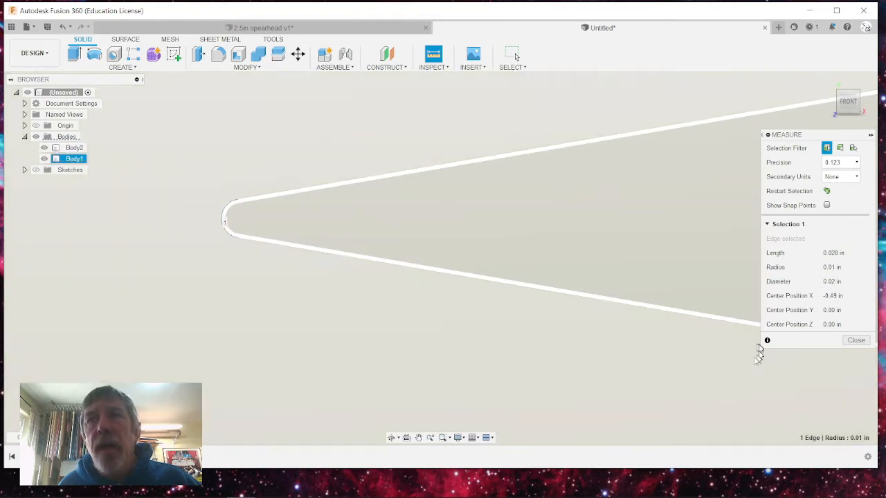
pyautogui.scroll(-4, 394, 197)
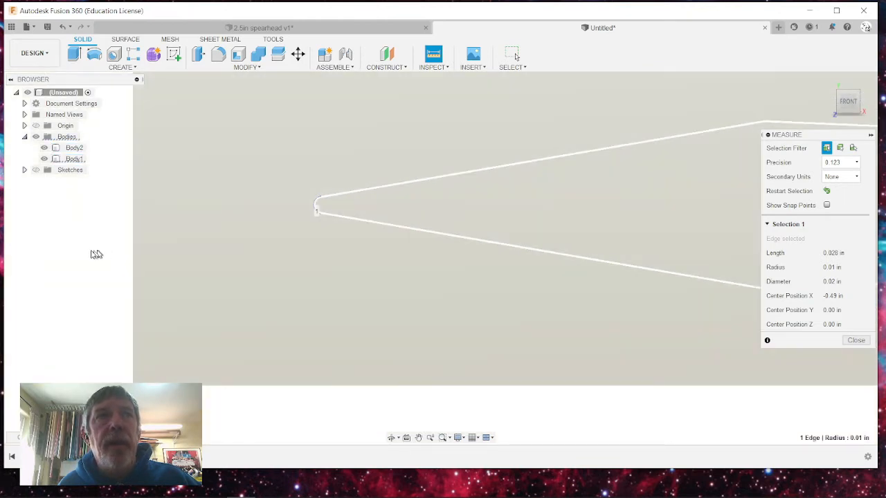
# - Clear the measurement selection and measure the matching rounded tip edge of Body2
pyautogui.click(95, 254)
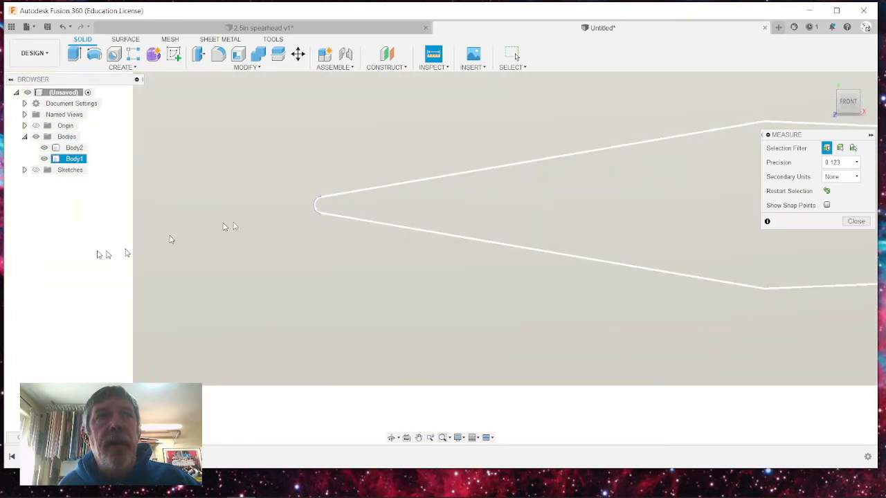
pyautogui.scroll(4, 331, 209)
pyautogui.scroll(2, 305, 213)
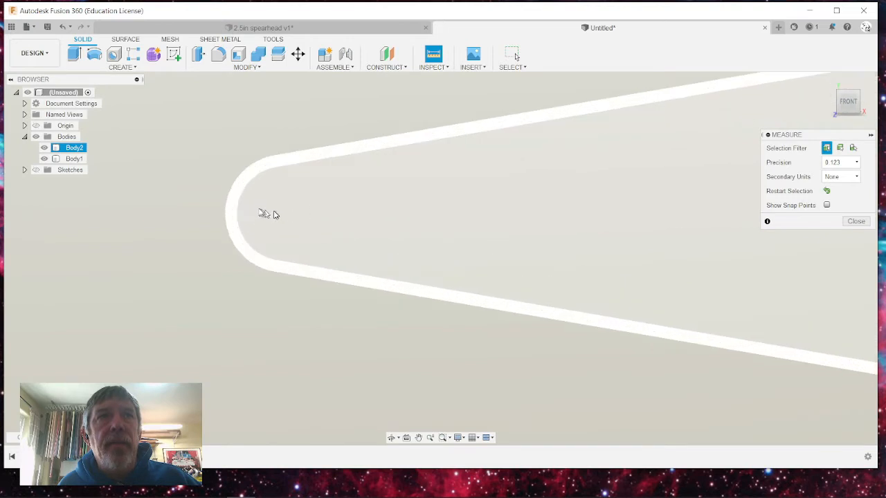
pyautogui.click(239, 202)
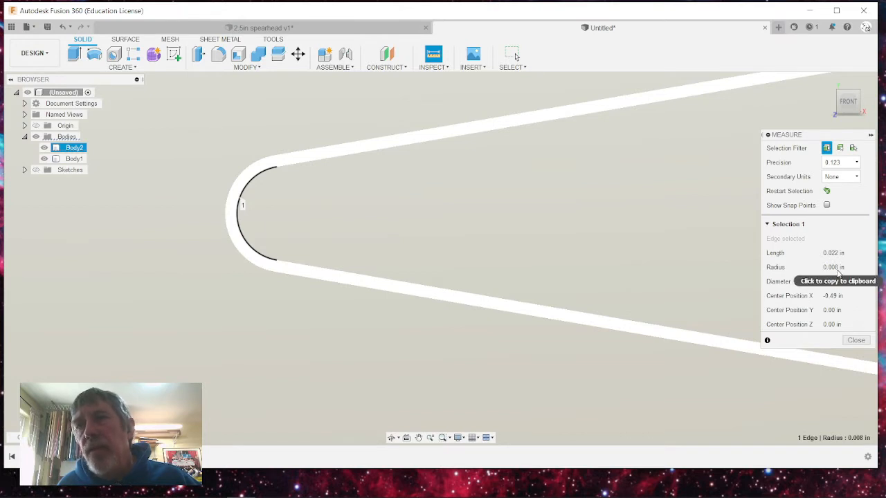
# - Examine the full spearhead outline within the surrounding block at several zoom levels, then end the measurement
pyautogui.scroll(-5, 336, 257)
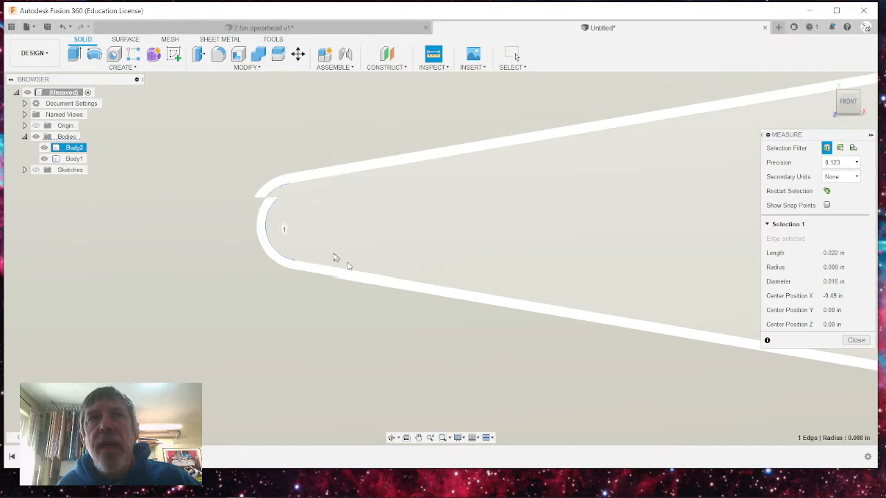
pyautogui.scroll(-4, 335, 251)
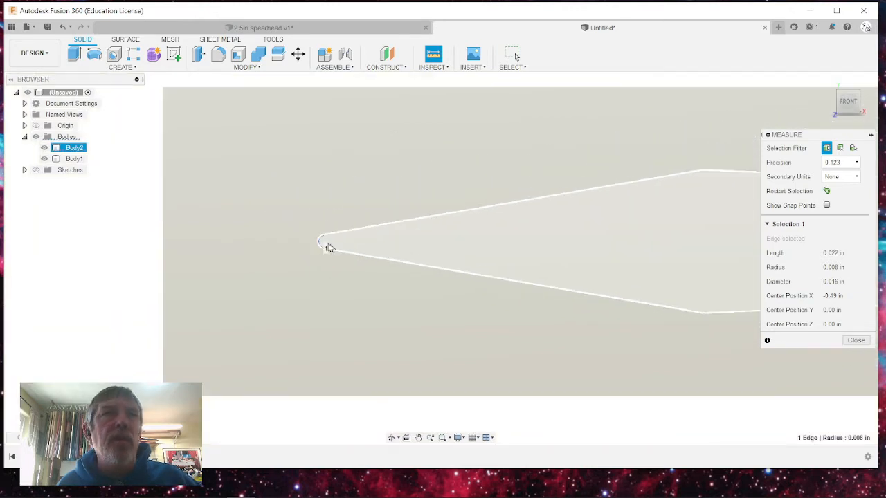
pyautogui.scroll(-5, 174, 243)
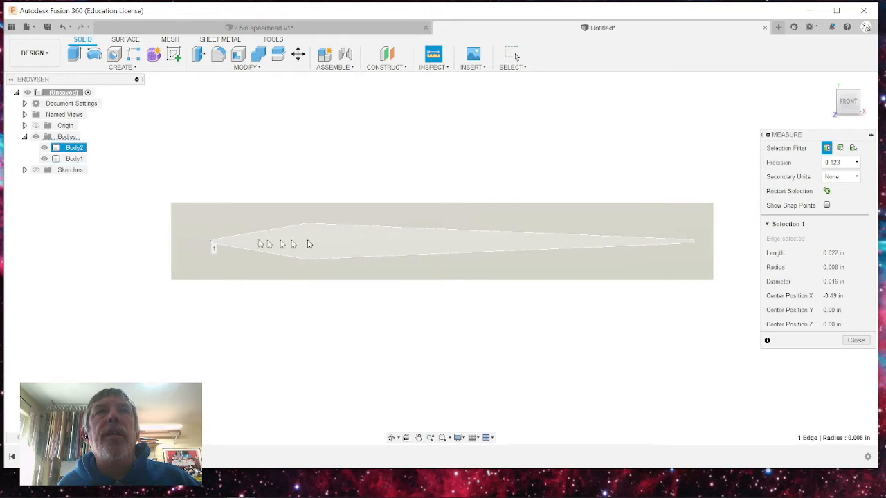
pyautogui.scroll(4, 259, 245)
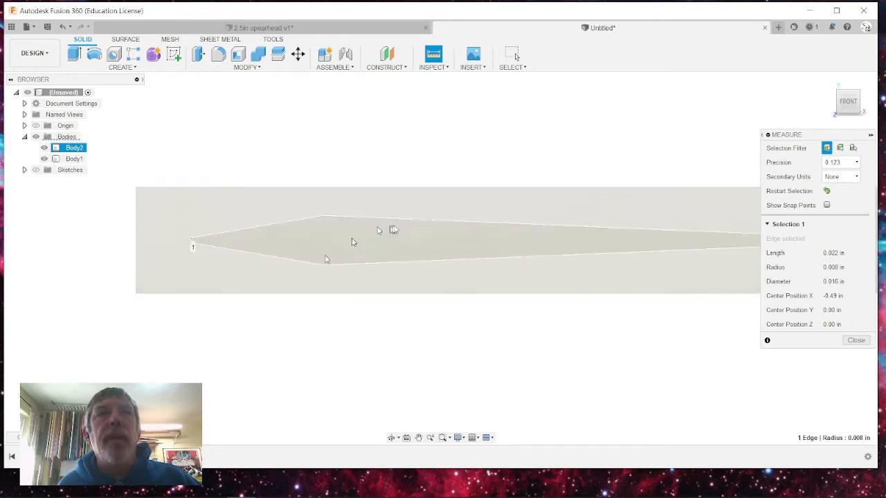
pyautogui.scroll(-5, 326, 236)
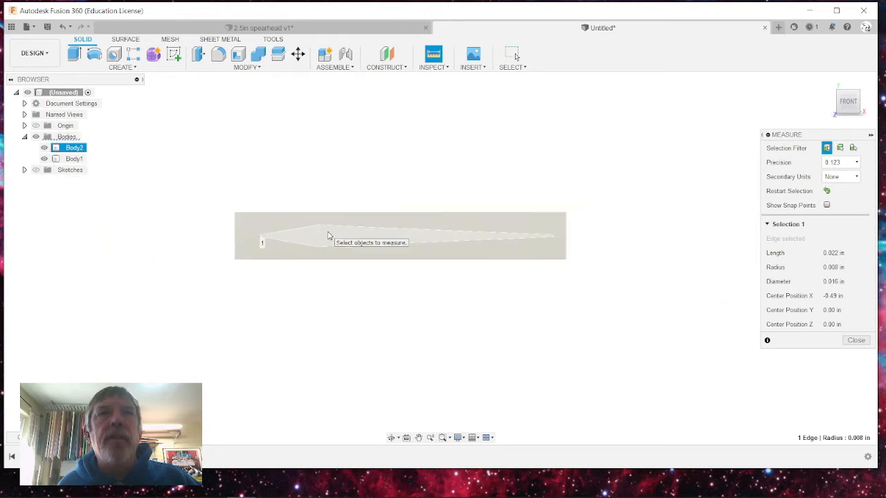
pyautogui.scroll(-3, 293, 253)
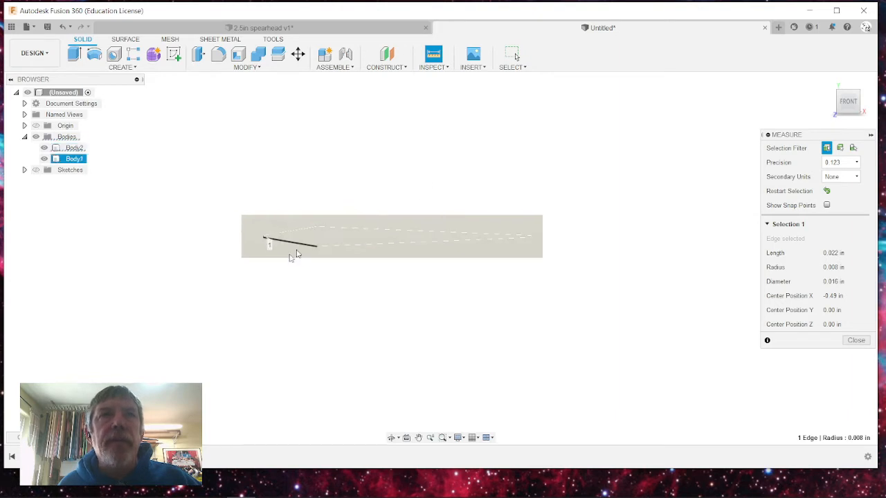
pyautogui.scroll(-3, 278, 288)
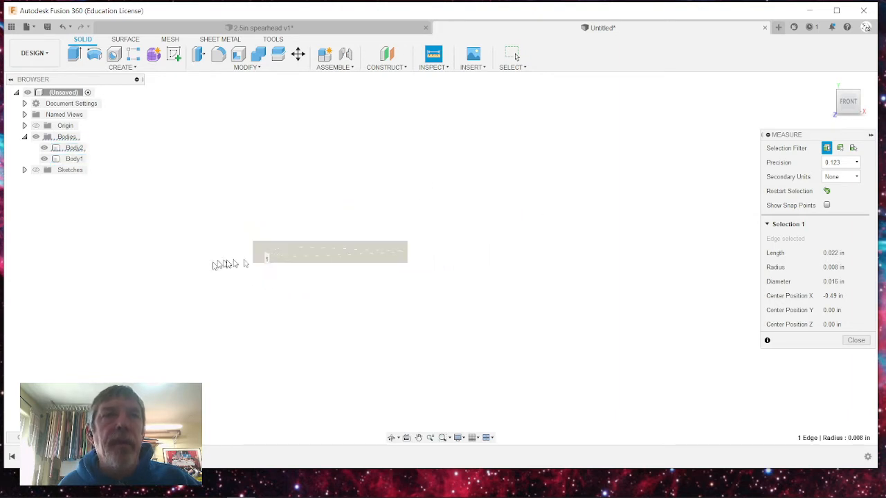
pyautogui.scroll(-2, 554, 250)
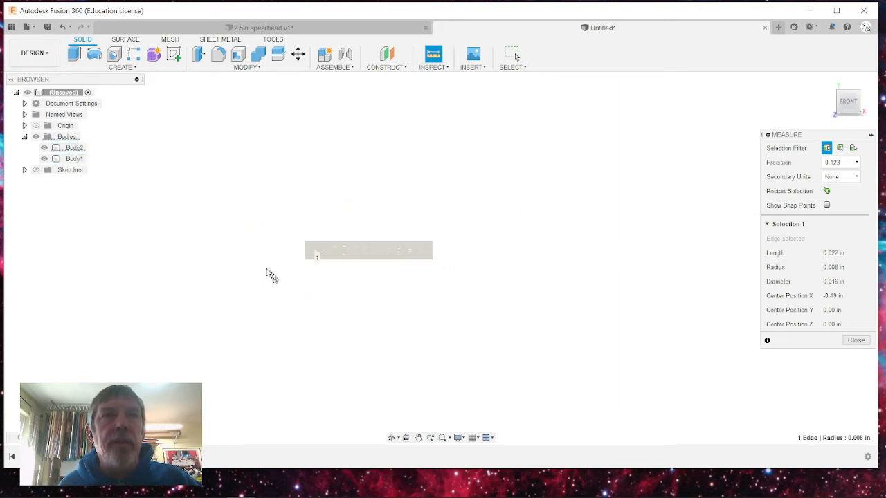
pyautogui.scroll(-3, 252, 268)
pyautogui.scroll(3, 256, 263)
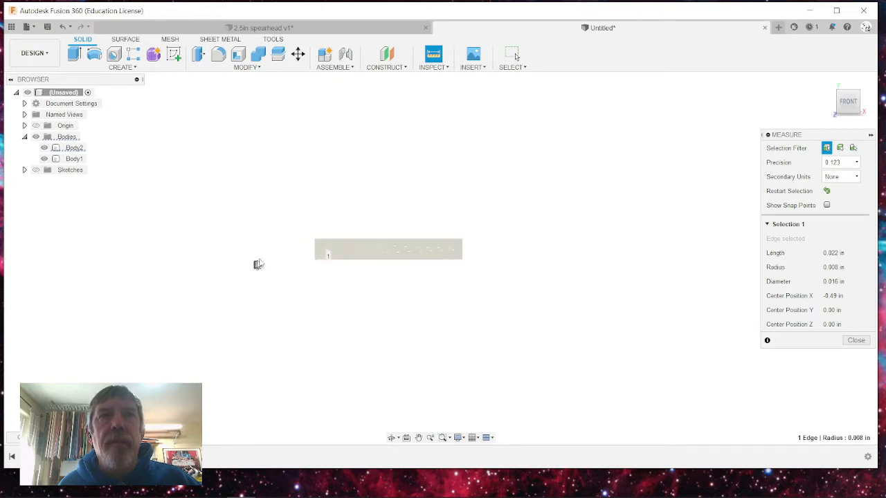
pyautogui.scroll(3, 257, 264)
pyautogui.scroll(2, 518, 236)
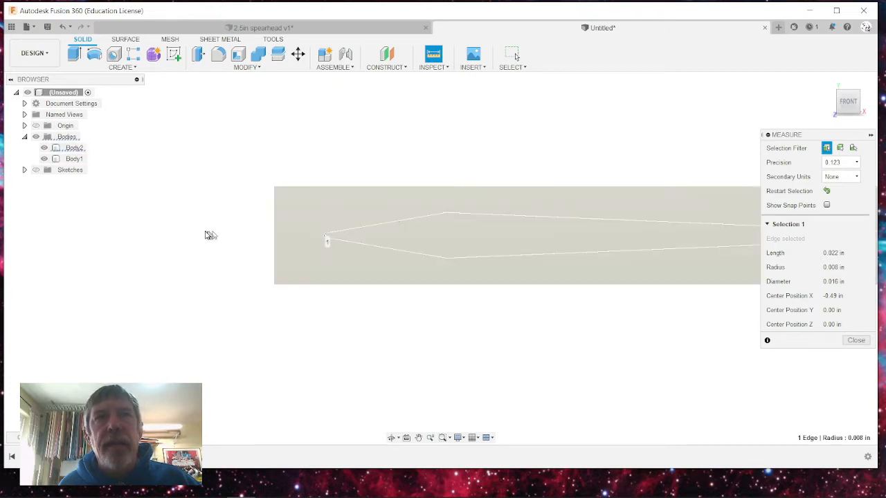
pyautogui.scroll(-5, 158, 243)
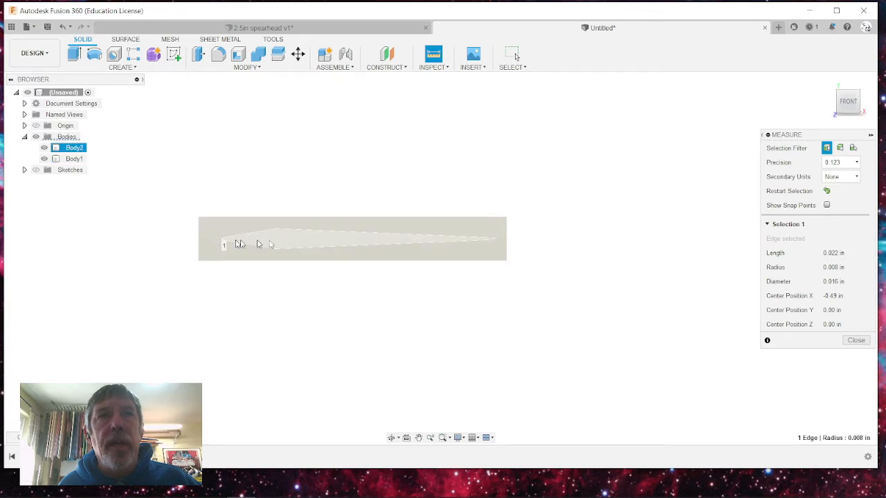
pyautogui.scroll(3, 283, 245)
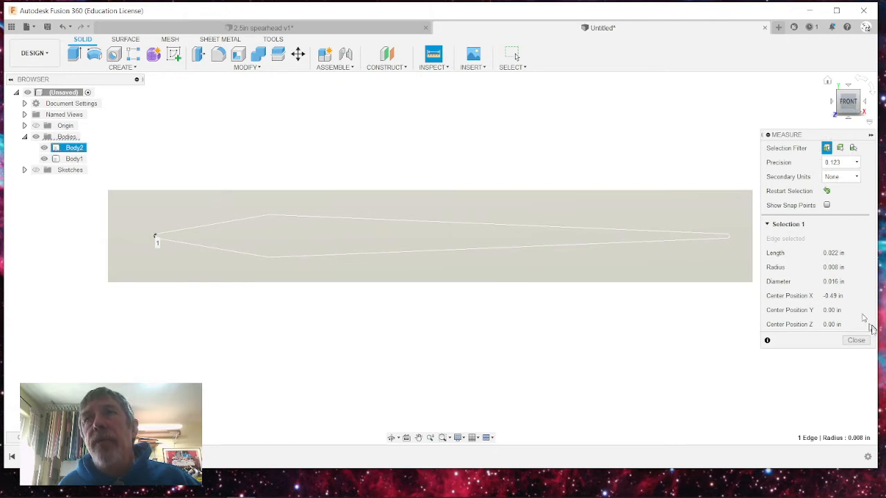
pyautogui.click(857, 340)
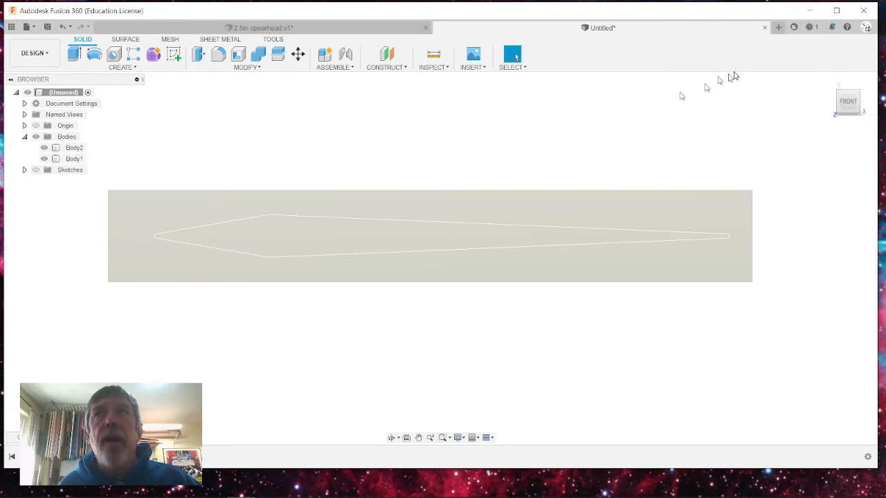
# - Orient the model to the front-bottom edge view and switch to the Manufacture workspace
pyautogui.click(849, 114)
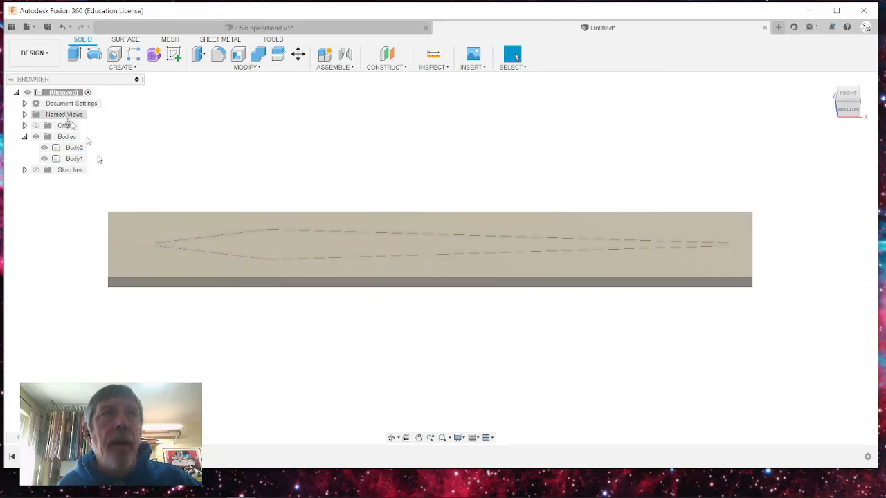
pyautogui.click(36, 55)
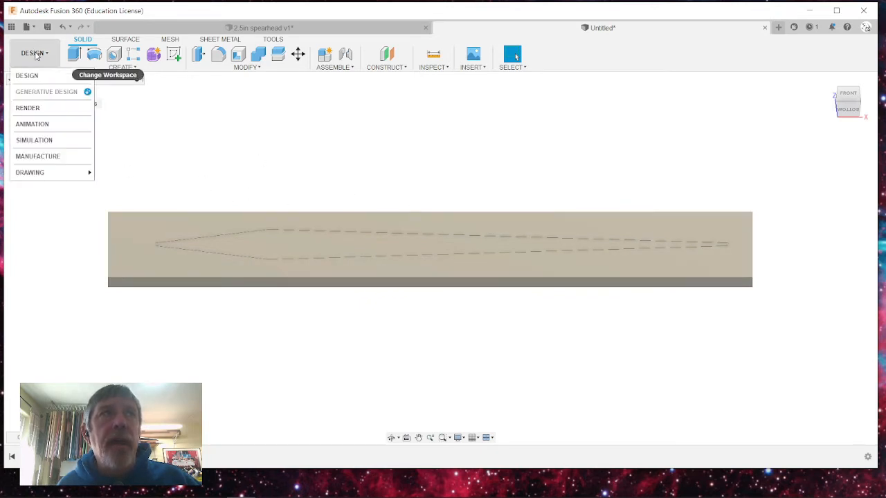
pyautogui.click(43, 157)
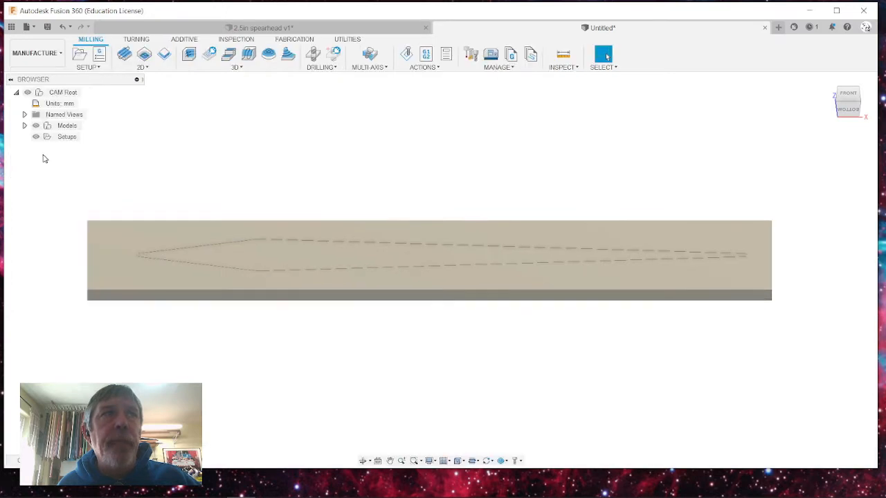
pyautogui.scroll(-3, 443, 161)
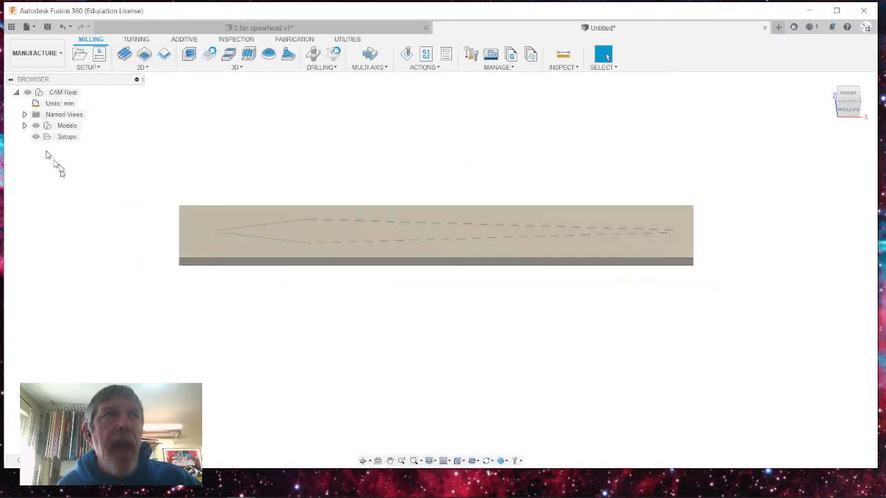
# - Expand the model's bodies in the Manufacture browser and hide Body2, leaving the block with the spearhead cutout
pyautogui.click(24, 125)
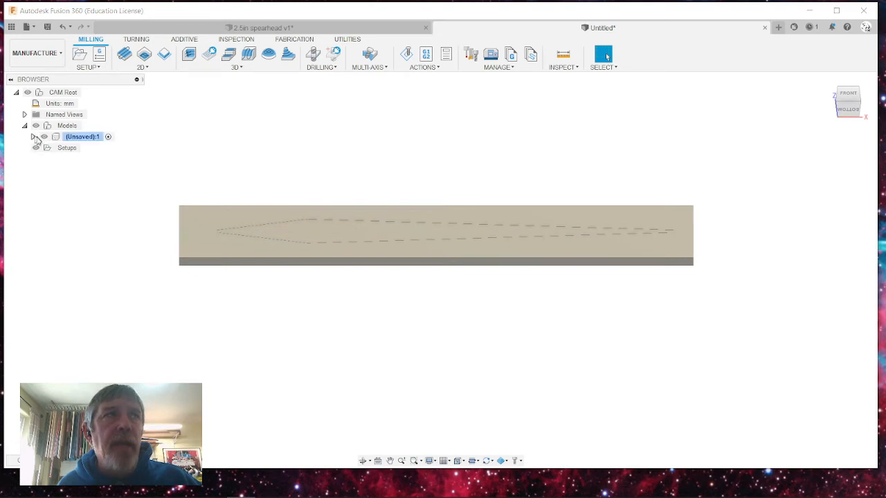
pyautogui.click(34, 136)
pyautogui.click(62, 193)
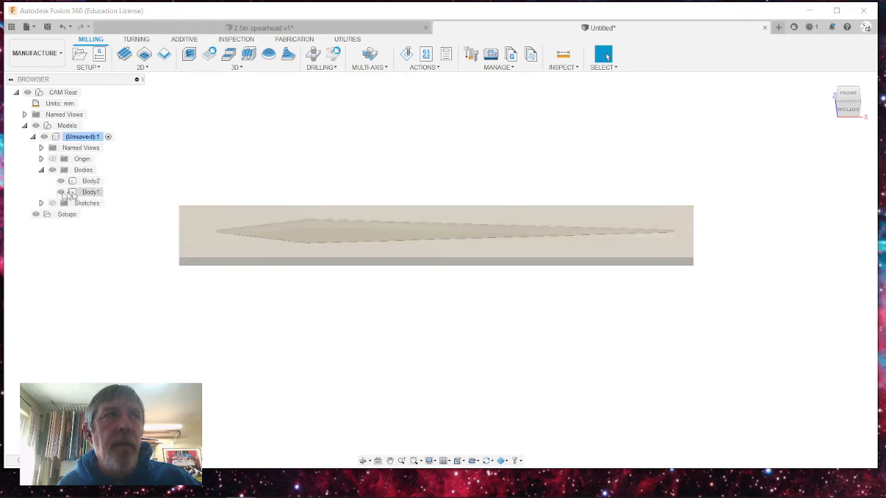
pyautogui.click(60, 182)
pyautogui.click(61, 182)
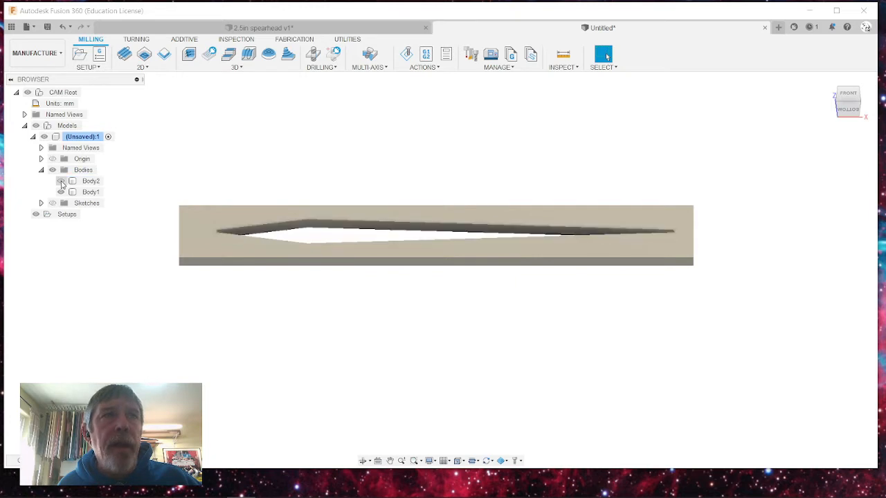
pyautogui.click(322, 235)
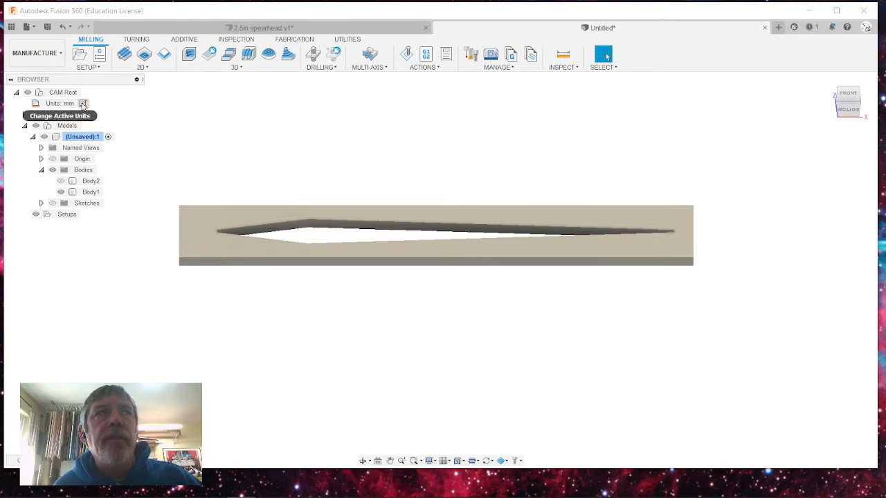
# - Change the active units of the manufacturing document to inches and collapse the Models branch
pyautogui.click(82, 104)
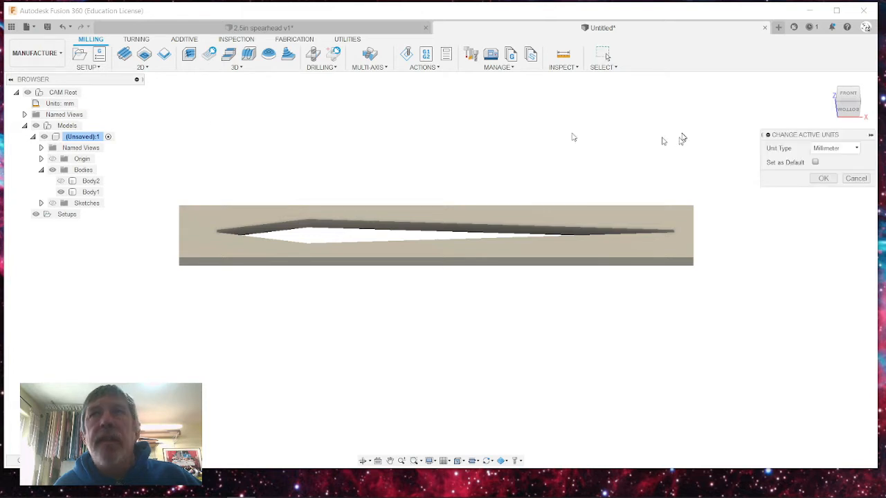
pyautogui.click(832, 151)
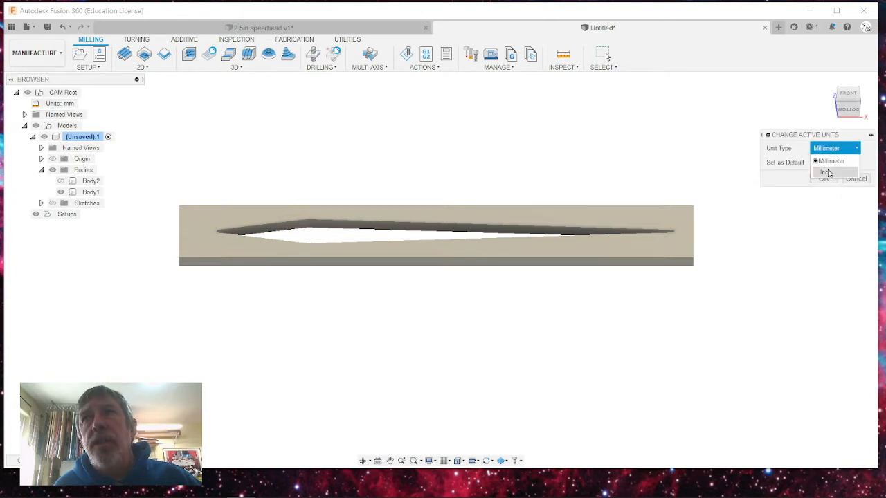
pyautogui.click(826, 173)
pyautogui.click(823, 180)
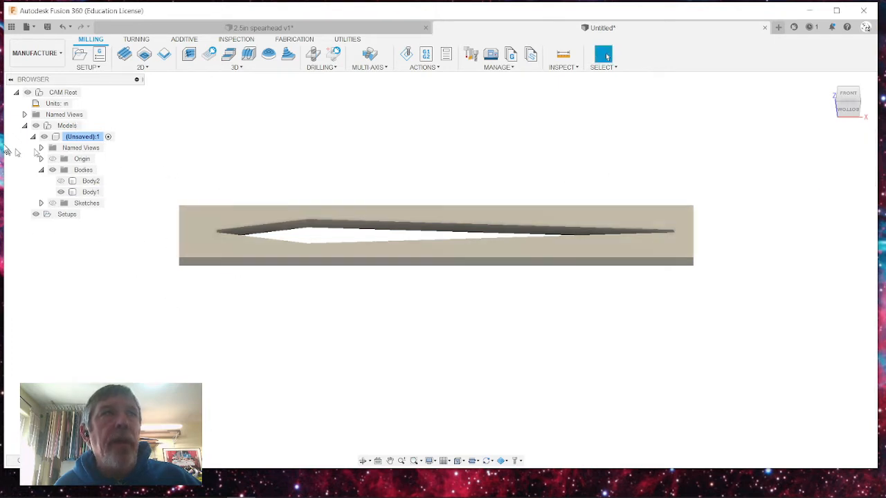
pyautogui.click(24, 126)
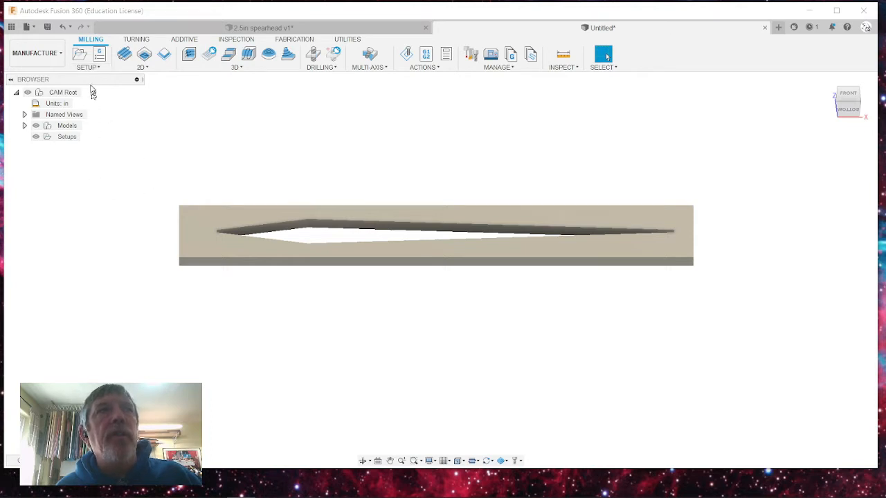
# - Create a new milling setup for the block and set its work coordinate origin to Model origin
pyautogui.click(89, 70)
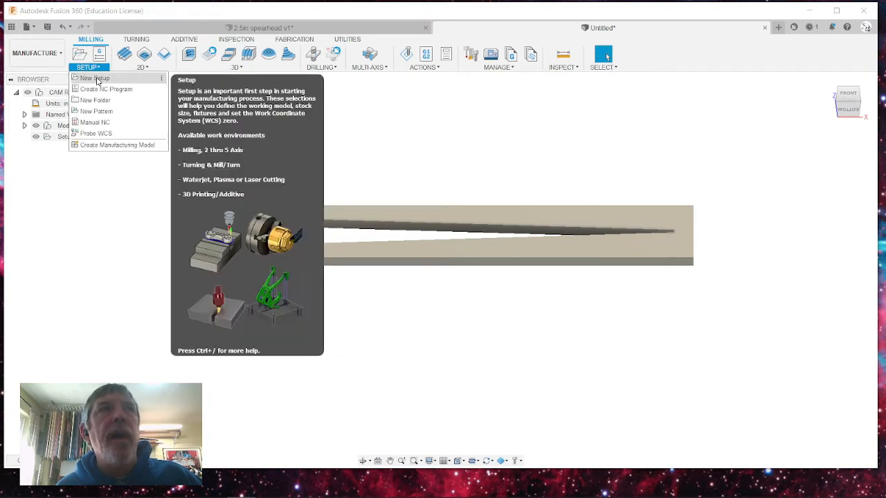
pyautogui.click(97, 79)
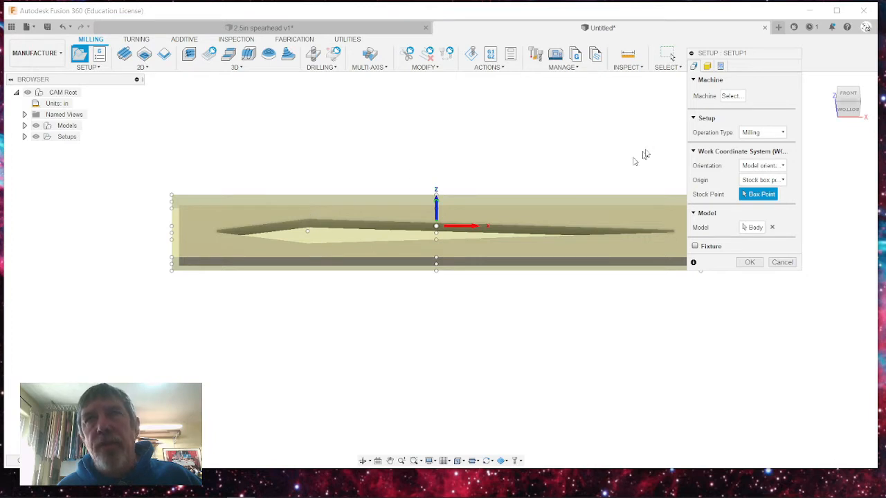
pyautogui.click(859, 106)
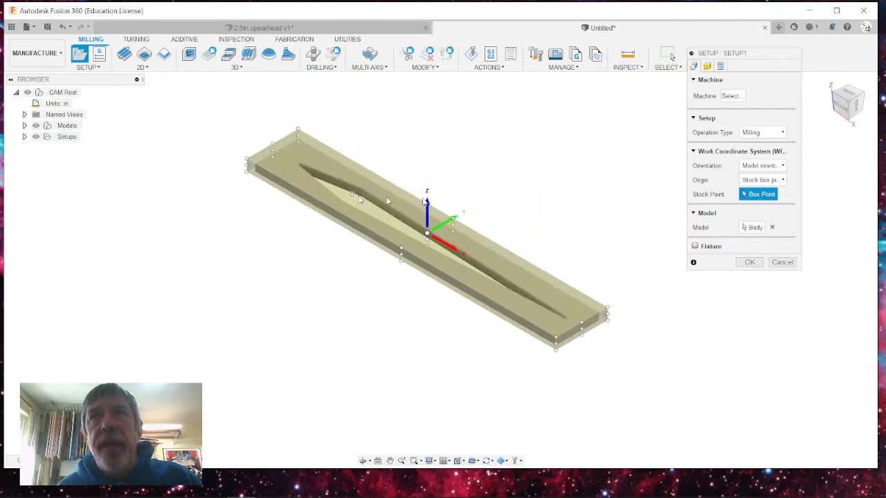
pyautogui.click(760, 180)
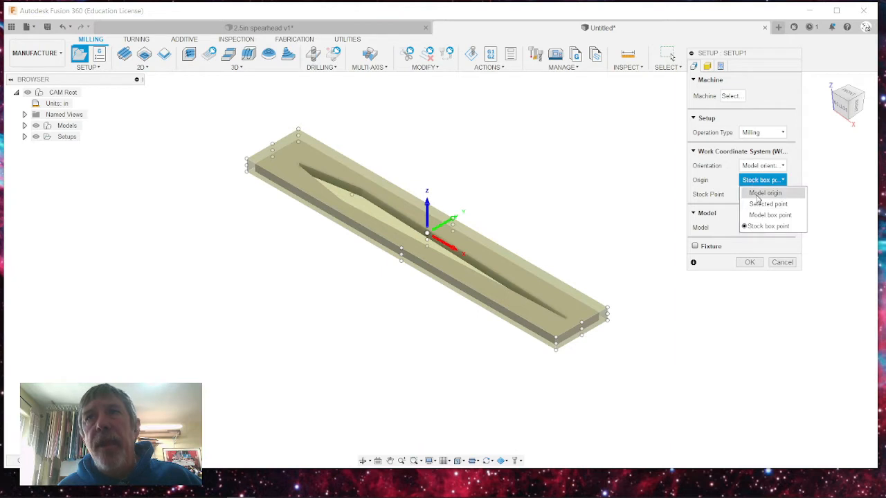
pyautogui.click(763, 193)
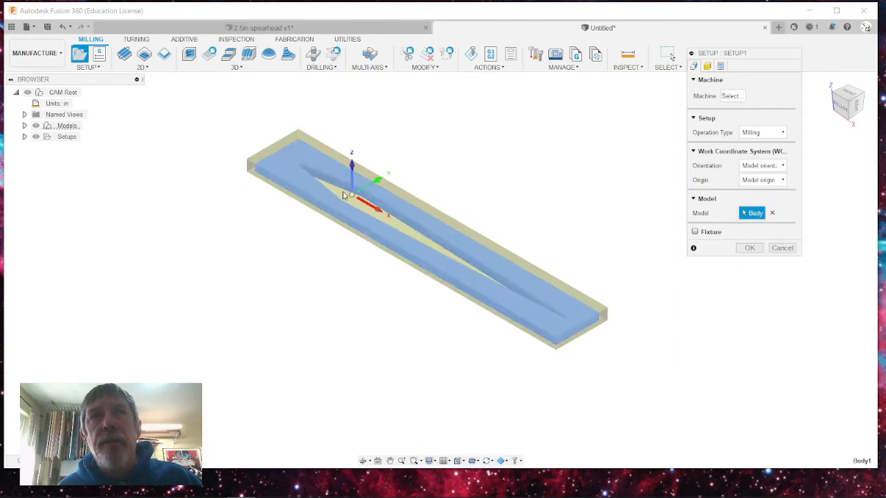
pyautogui.scroll(6, 351, 196)
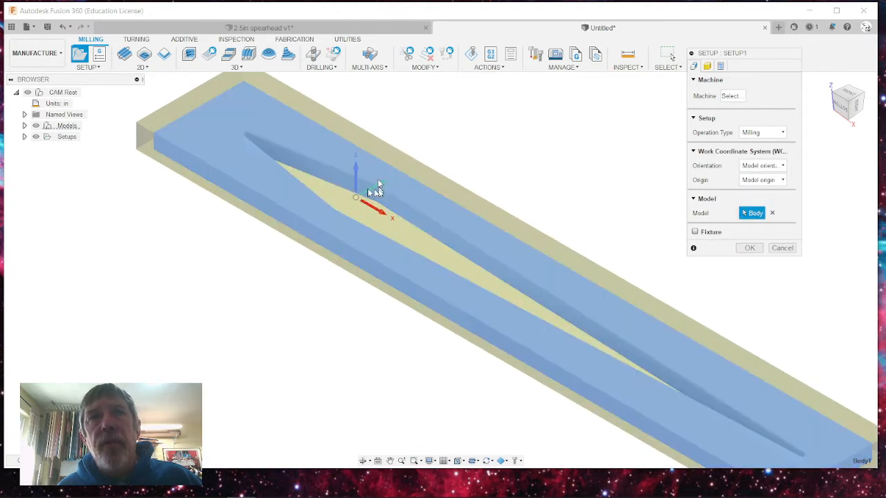
pyautogui.scroll(-8, 334, 199)
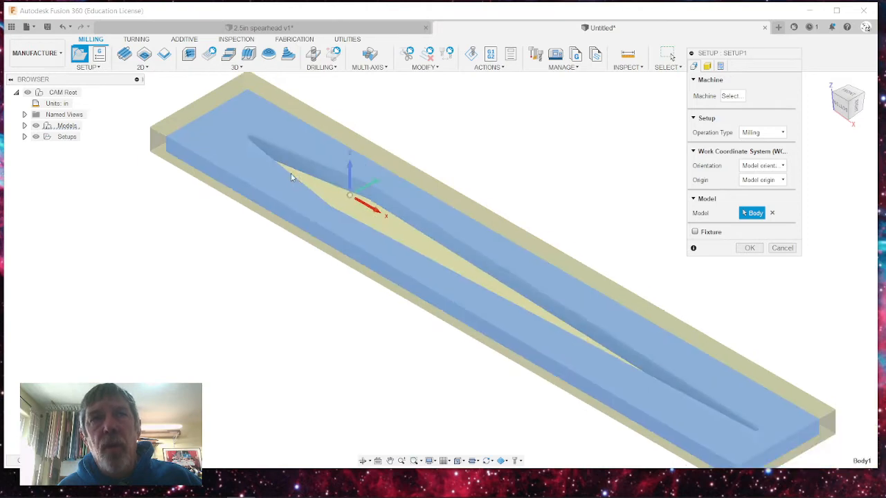
# - Try a Selected point origin and the Z axis/plane & X axis orientation, with the block's long edge as Z axis
pyautogui.click(764, 180)
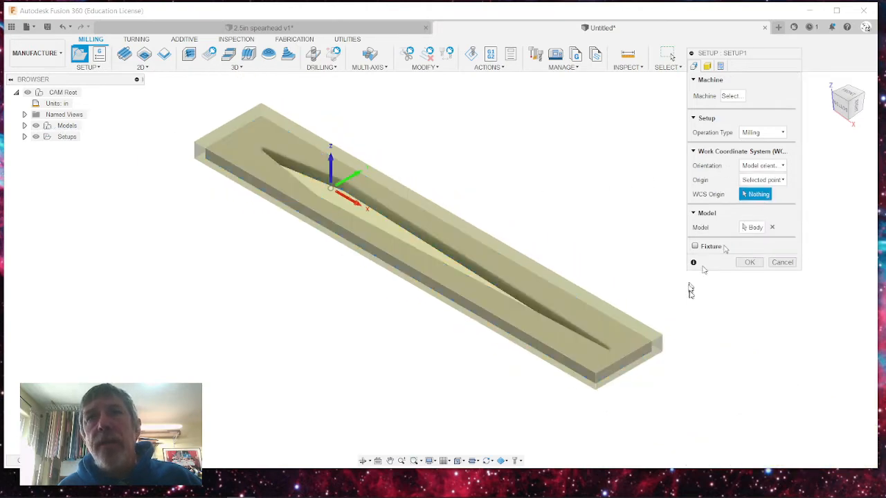
pyautogui.click(768, 204)
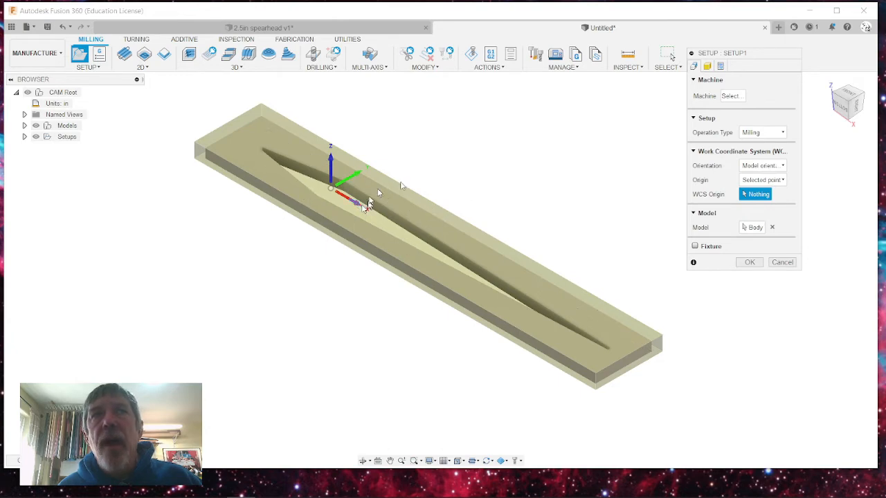
pyautogui.click(752, 167)
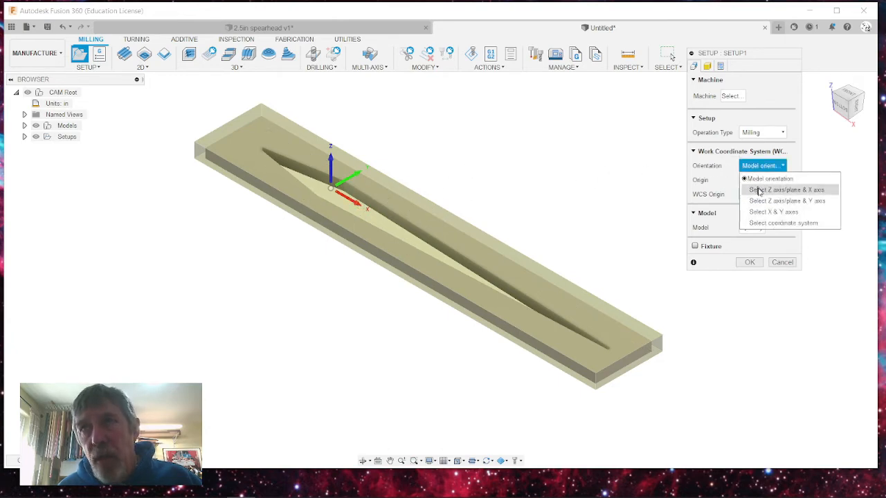
pyautogui.click(760, 190)
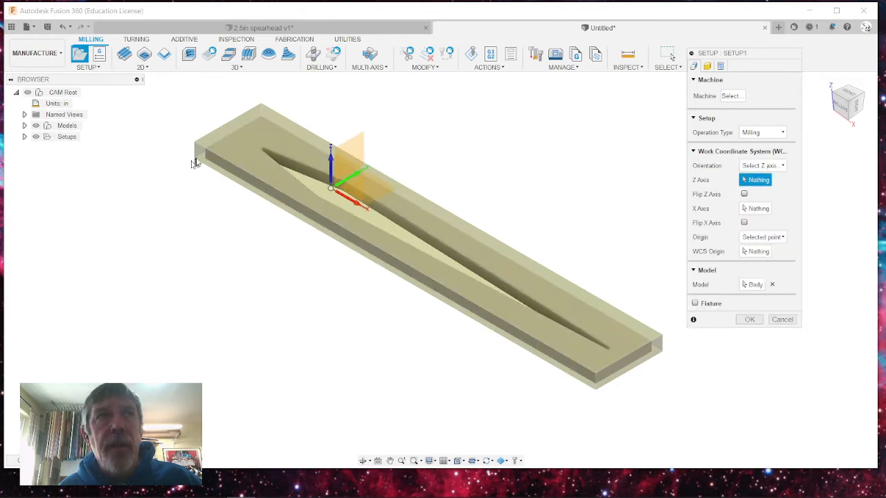
pyautogui.click(217, 158)
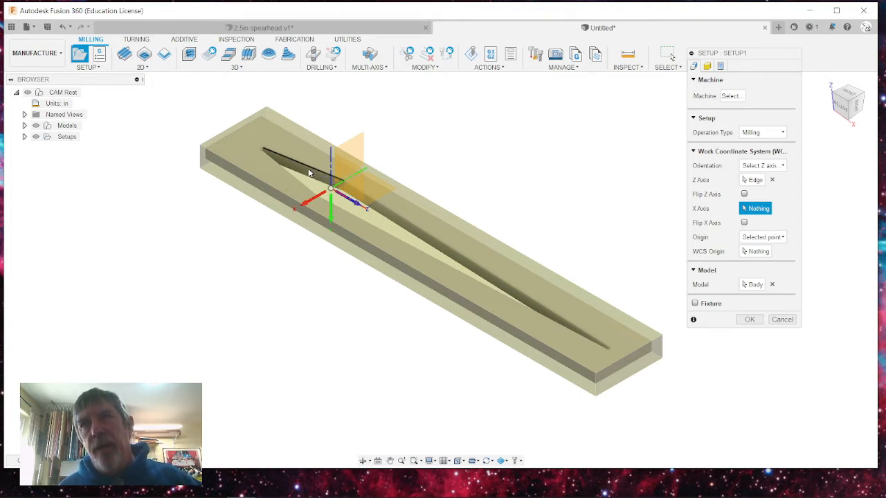
# - Restore the setup's orientation to Model orientation and its origin to Model origin
pyautogui.click(760, 166)
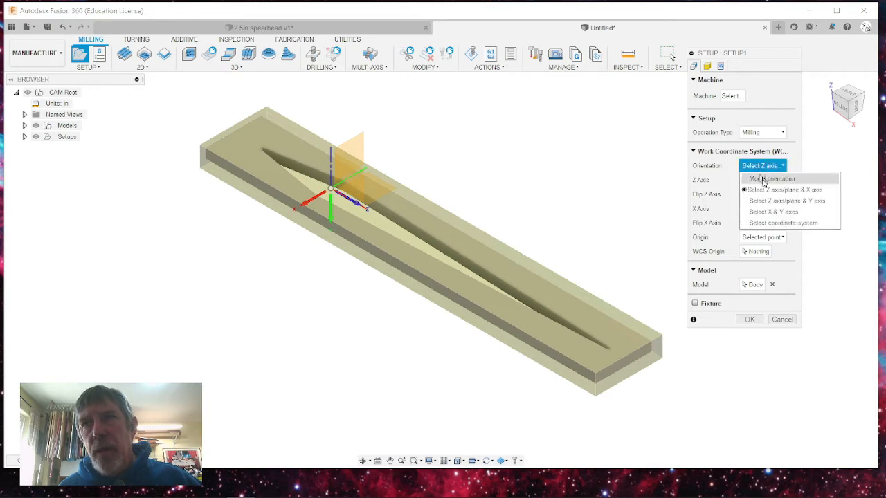
pyautogui.click(759, 176)
pyautogui.click(761, 180)
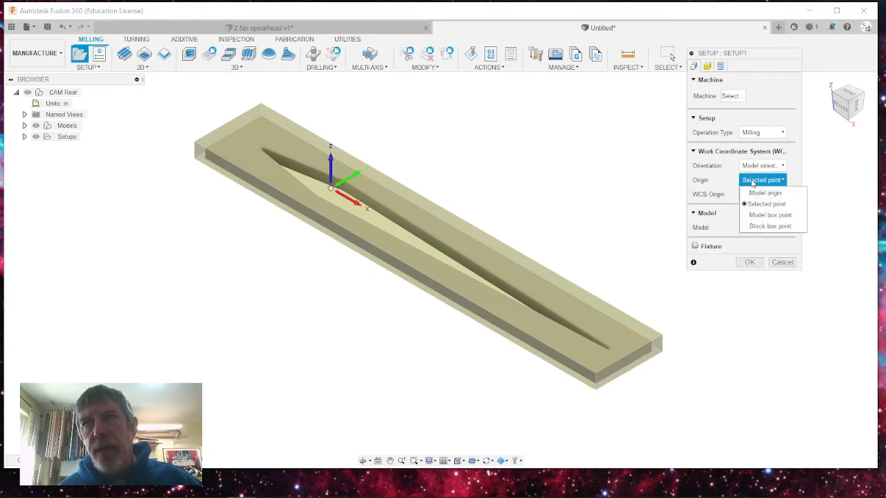
pyautogui.click(752, 191)
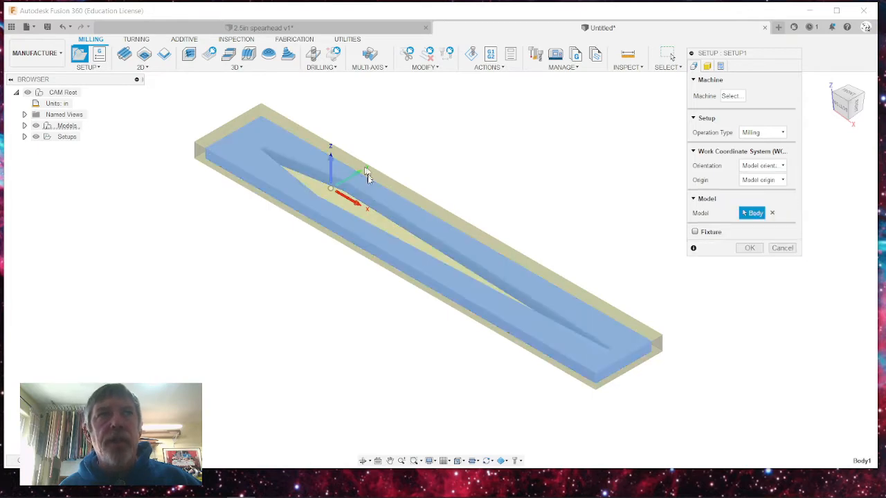
pyautogui.scroll(3, 213, 150)
pyautogui.scroll(-3, 220, 147)
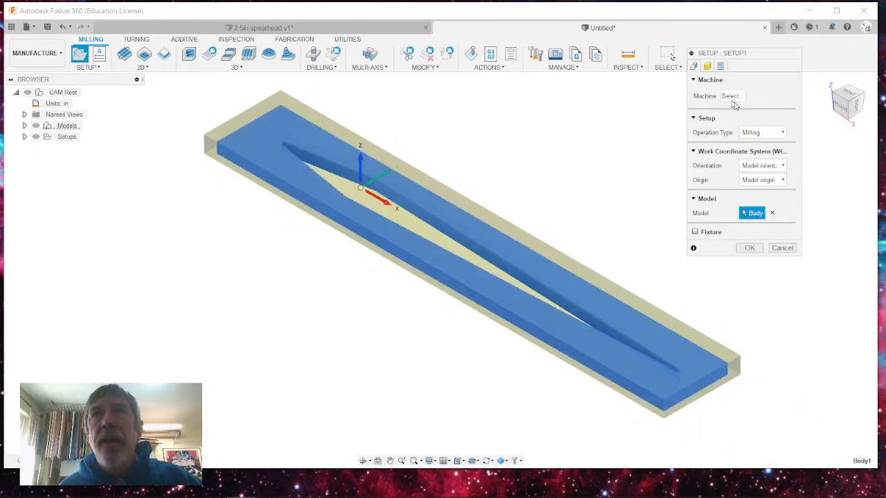
# - Set the setup's stock side offset and stock top offset to 0 in
pyautogui.click(708, 66)
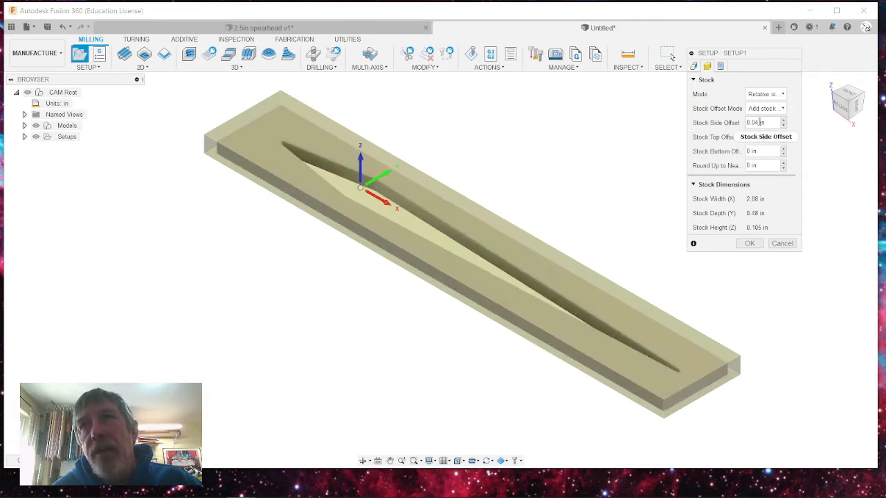
pyautogui.moveTo(761, 123); pyautogui.dragTo(732, 123)
pyautogui.write('0')
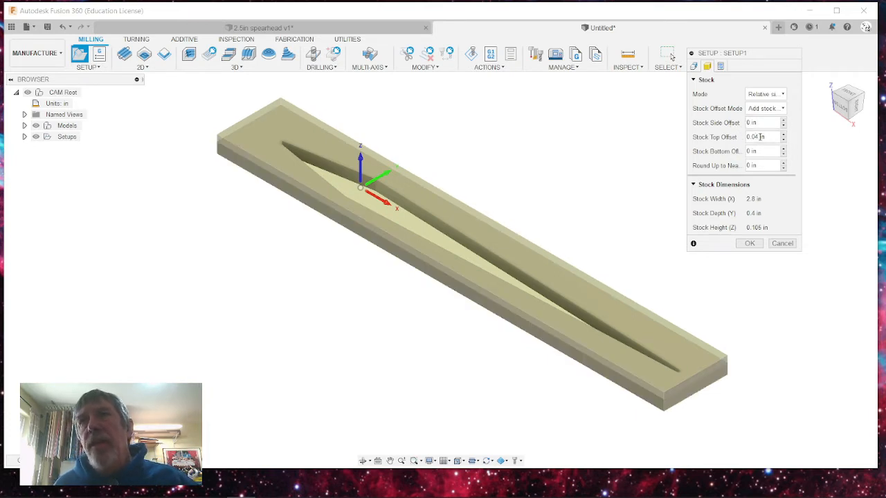
pyautogui.moveTo(766, 137); pyautogui.dragTo(725, 138)
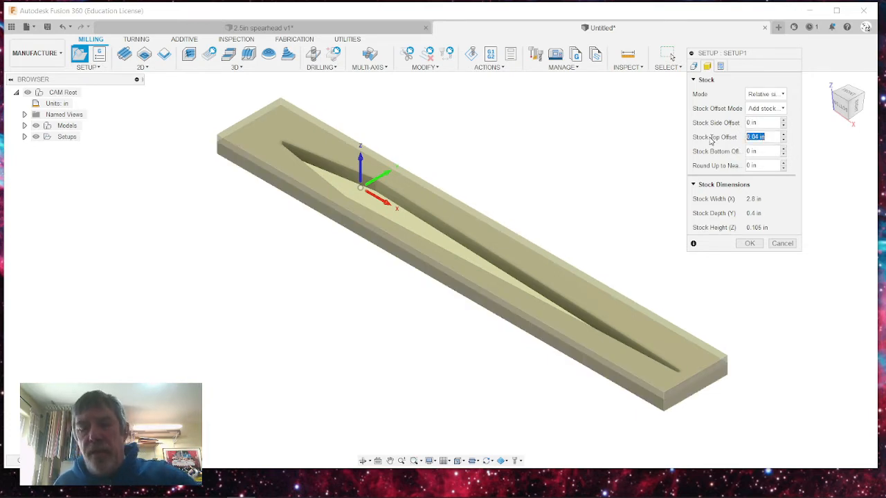
pyautogui.write('0')
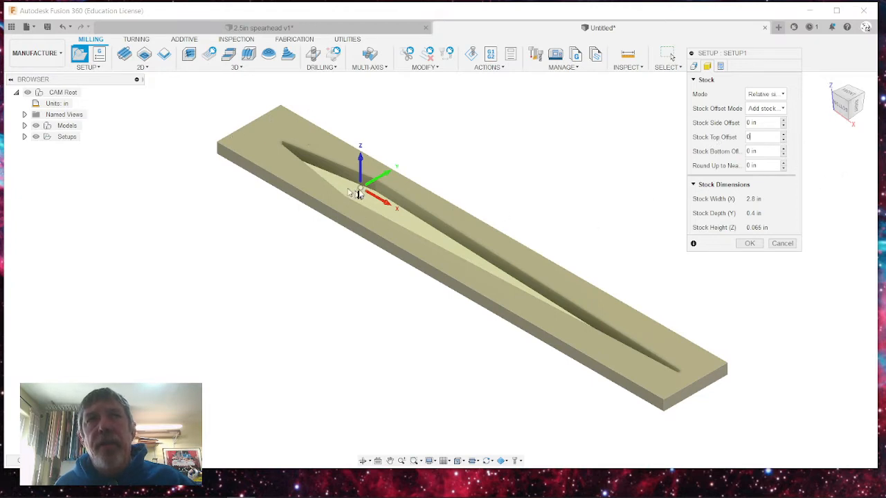
# - Give the setup's program a name ending in "pocket step 1", add a program comment ending in "em", and accept the setup
pyautogui.click(721, 67)
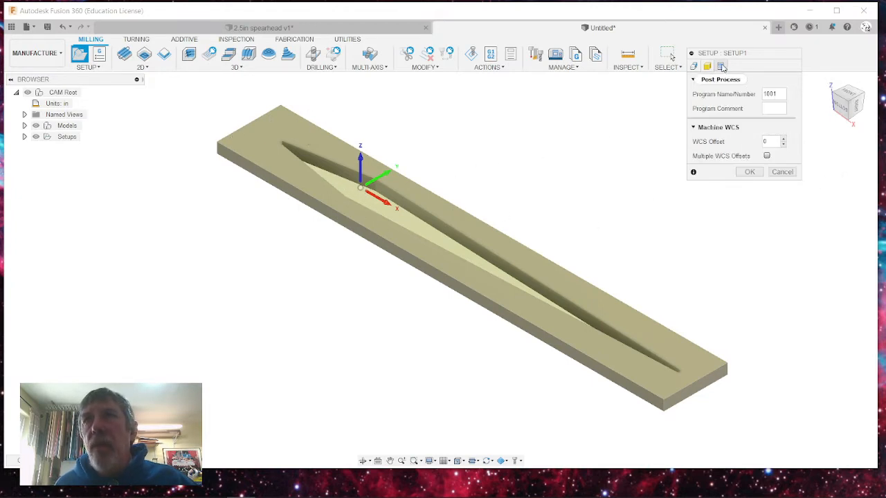
pyautogui.click(775, 94)
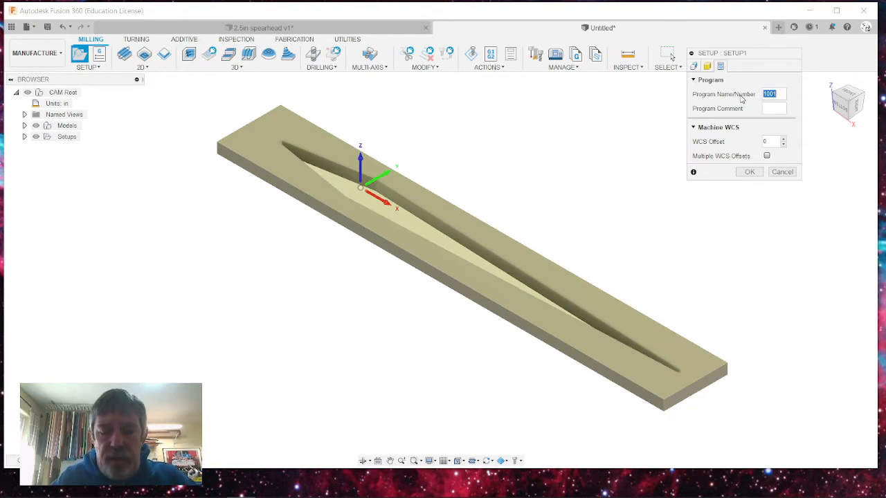
pyautogui.write('2')
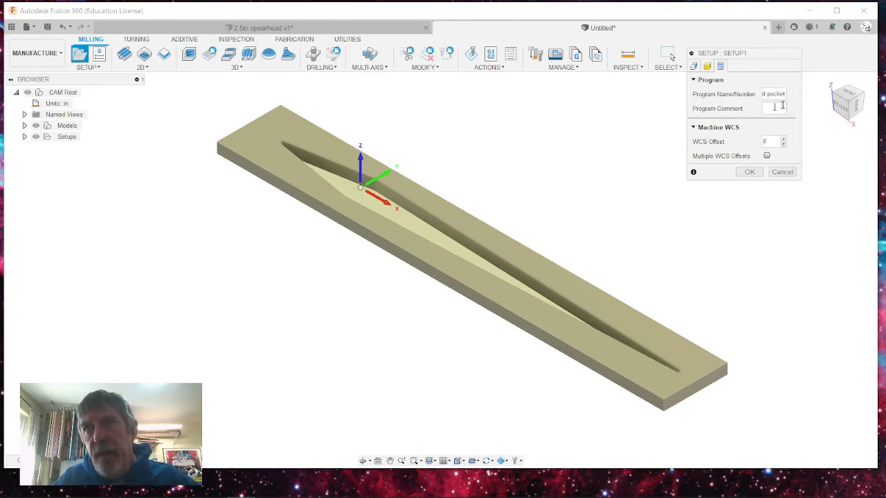
pyautogui.click(774, 109)
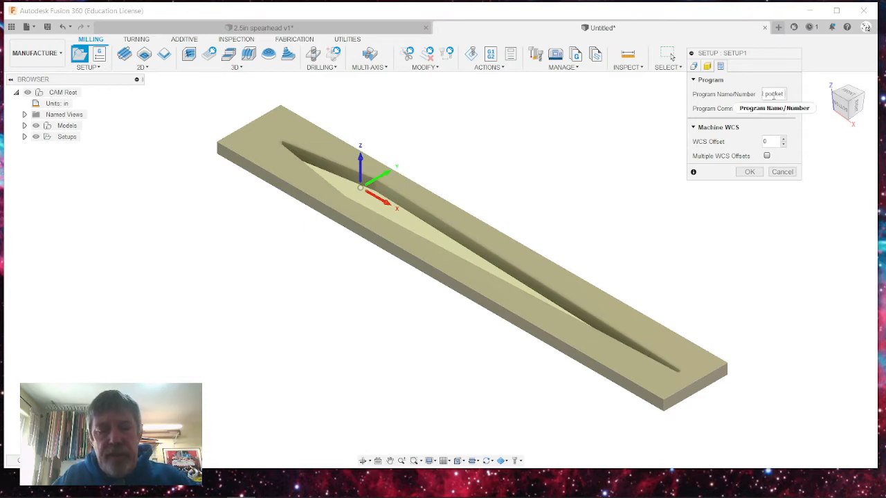
pyautogui.write('ta 1')
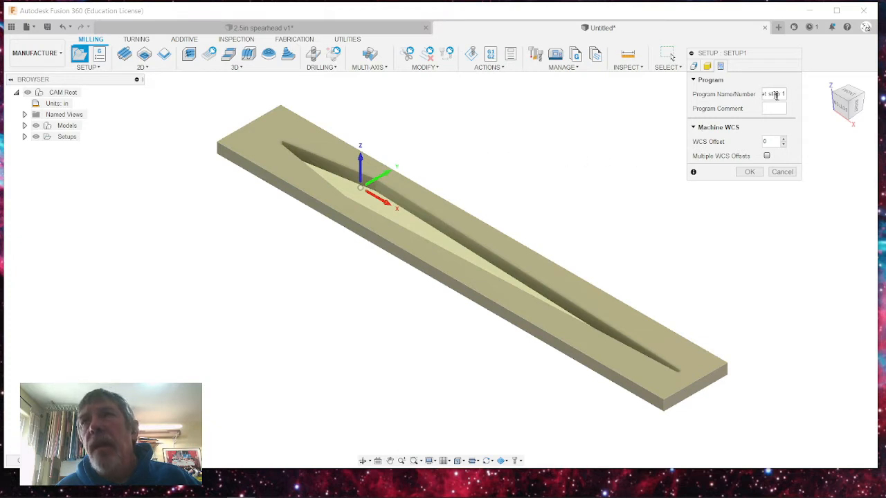
pyautogui.click(768, 108)
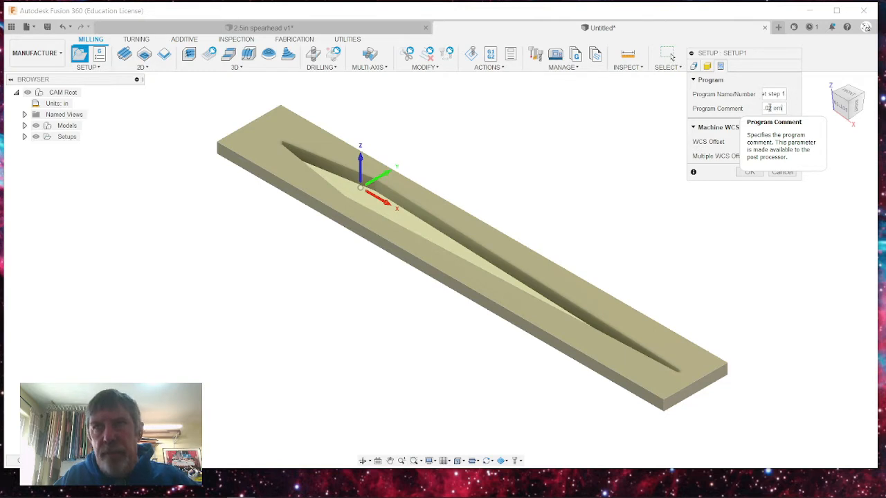
pyautogui.click(750, 173)
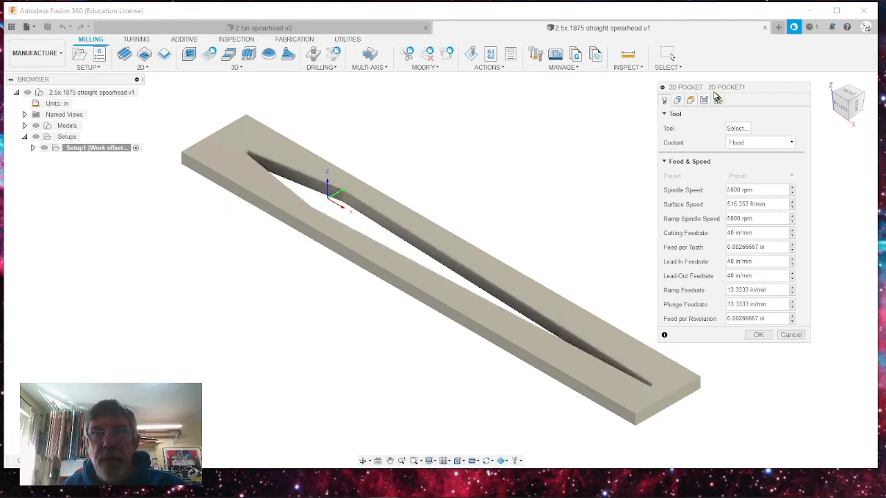
# - Assign the document's 0.02 in two-flute flat end mill to the 2D Pocket operation and set its coolant to Disabled
pyautogui.click(738, 130)
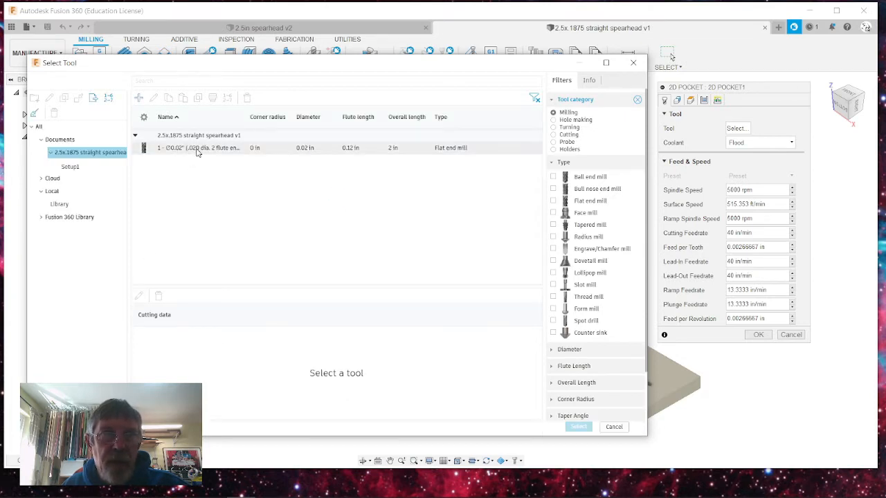
pyautogui.click(237, 148)
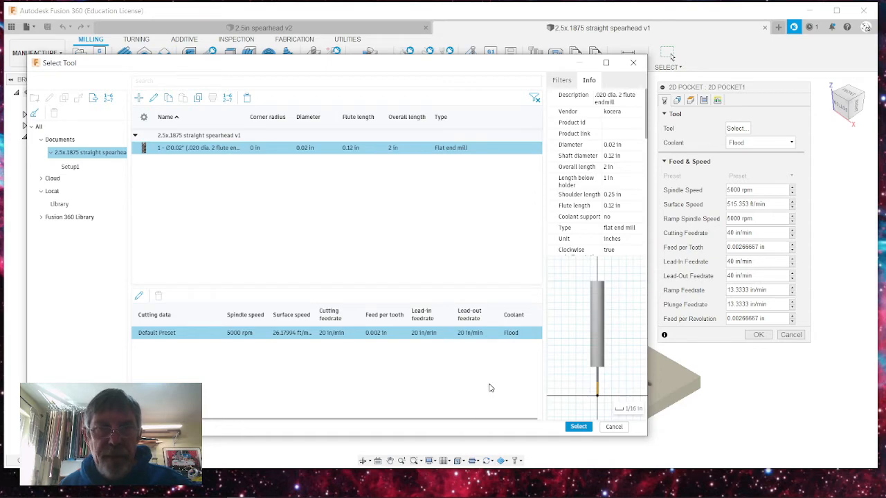
pyautogui.click(578, 427)
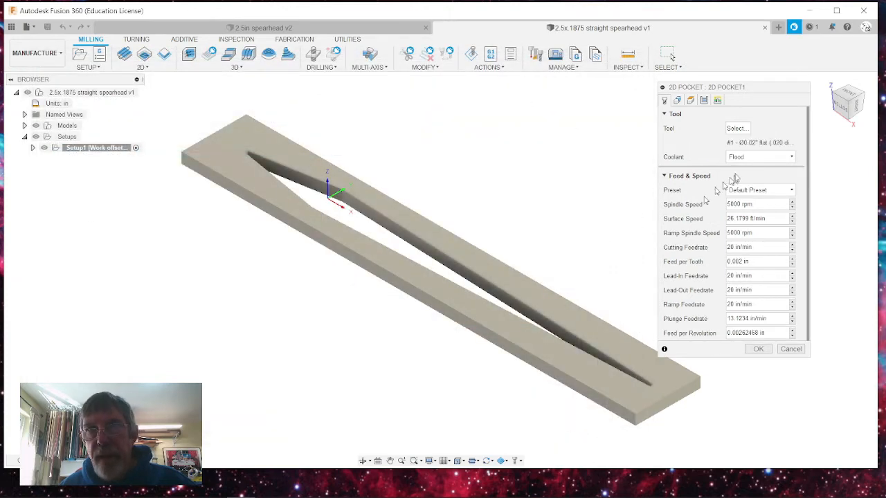
pyautogui.click(744, 157)
pyautogui.click(745, 176)
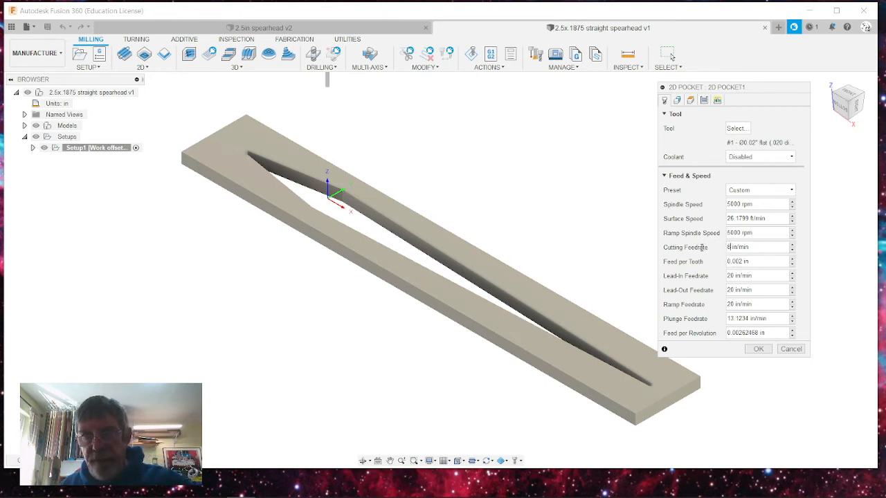
# - Set the 2D Pocket operation's cutting, ramp and plunge feedrates to 8 in/min
pyautogui.press('Tab')
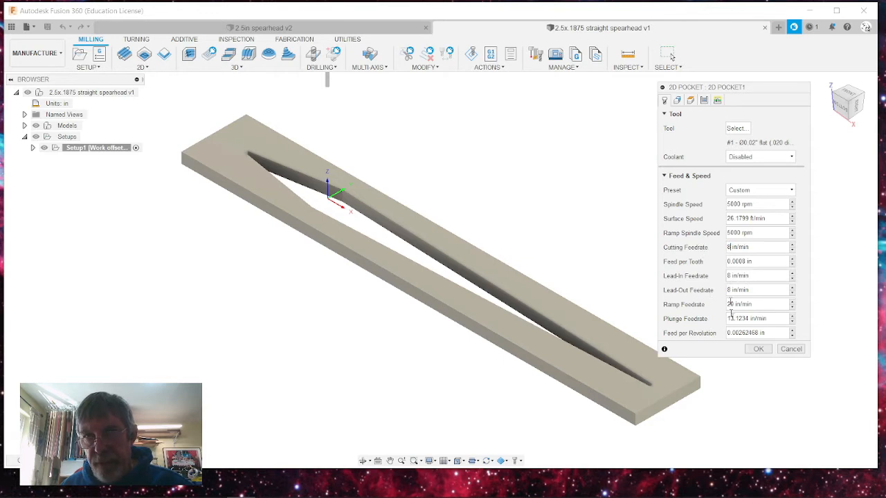
pyautogui.moveTo(733, 305); pyautogui.dragTo(716, 304)
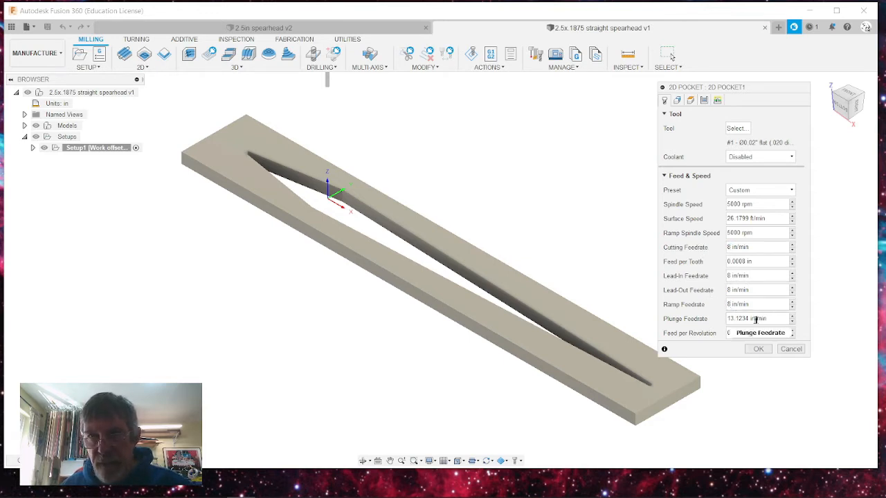
pyautogui.moveTo(747, 319); pyautogui.dragTo(716, 318)
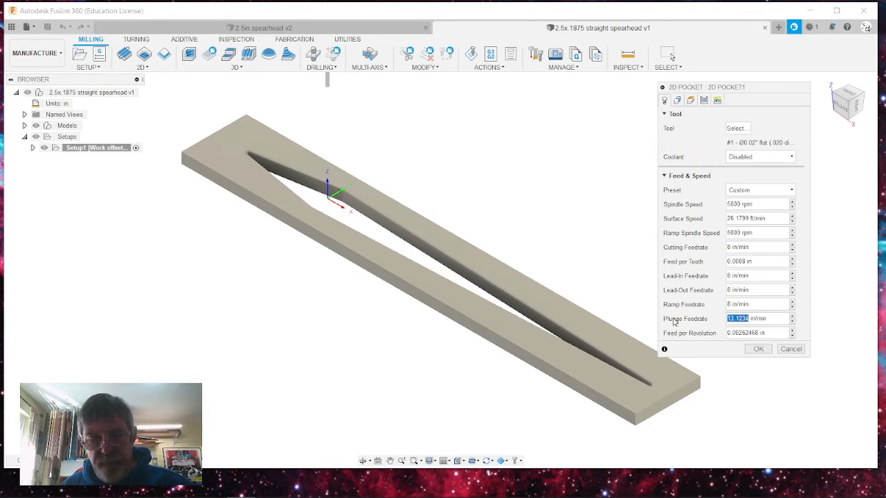
pyautogui.write('8')
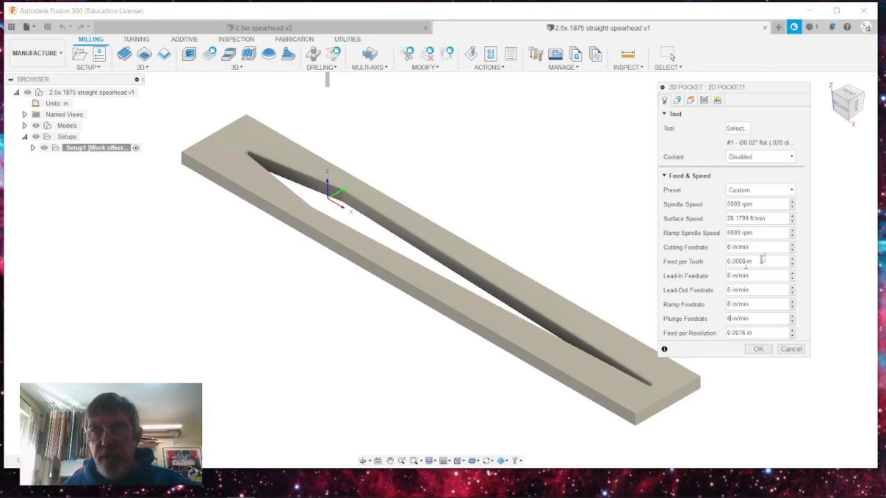
# - Select the spearhead cutout's lower contour as the pocket to machine and review the operation's heights
pyautogui.click(678, 101)
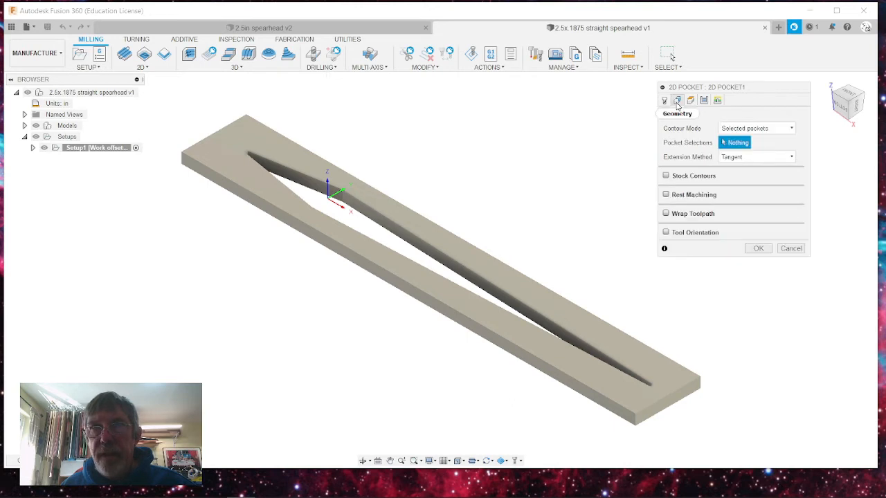
pyautogui.click(355, 215)
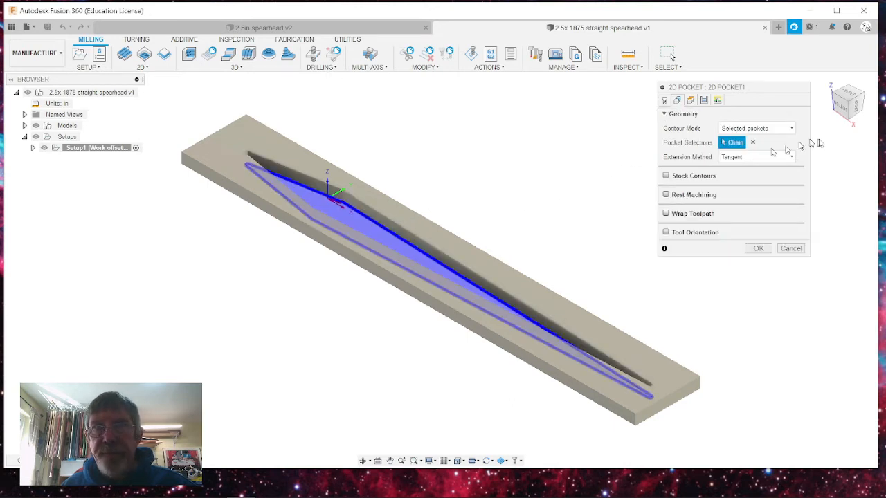
pyautogui.click(692, 102)
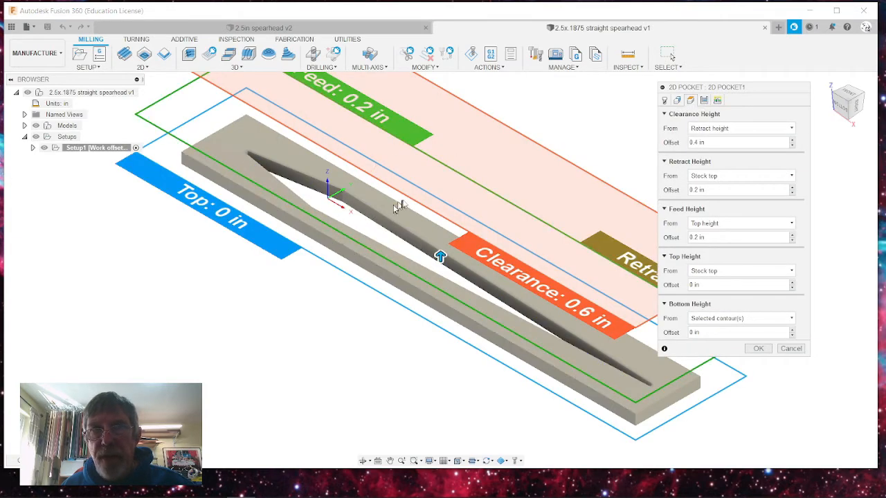
# - Turn off Stock to Leave, set maximum stepover to 0.008 in, enable Multiple Depths with 0.02 in even stepdowns, and generate the toolpath
pyautogui.click(704, 101)
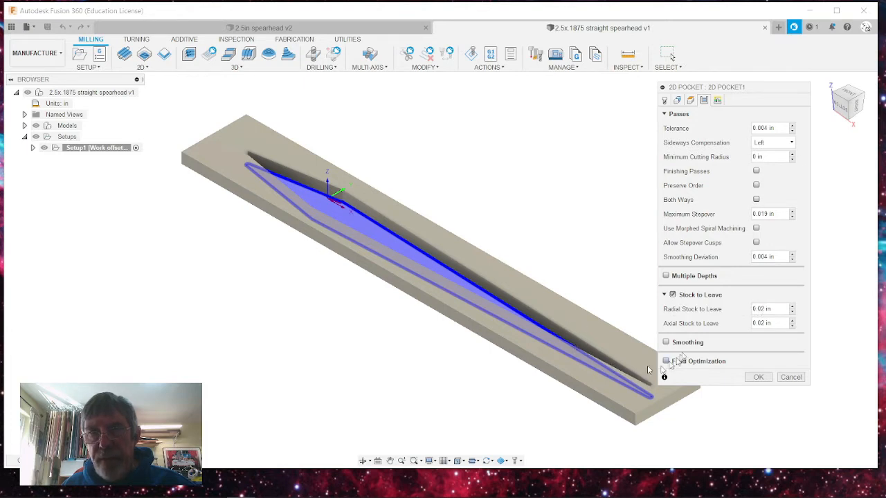
pyautogui.click(672, 295)
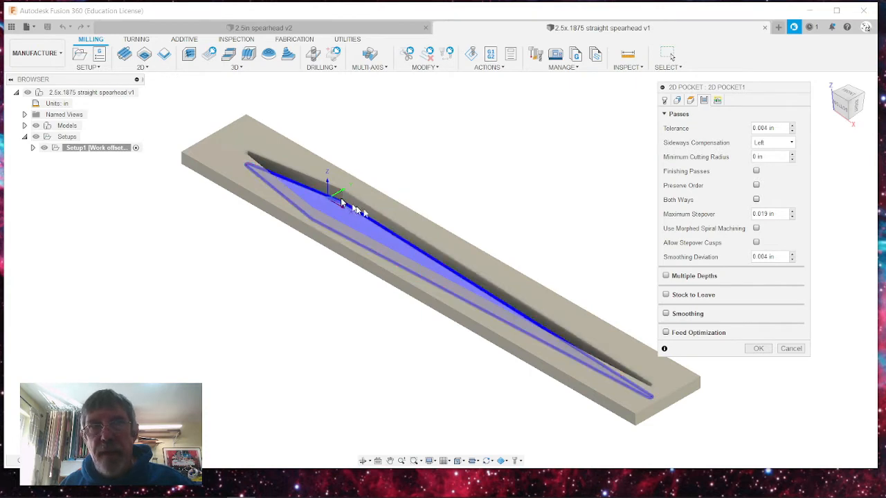
pyautogui.click(666, 277)
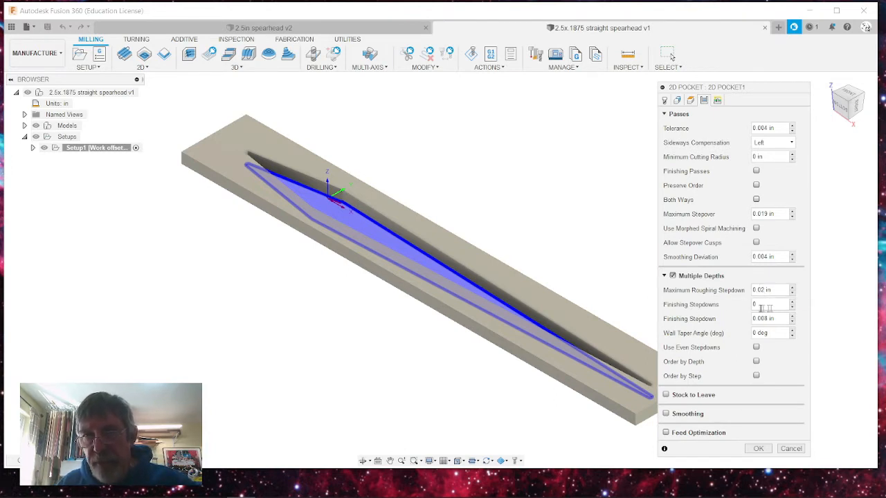
pyautogui.click(756, 347)
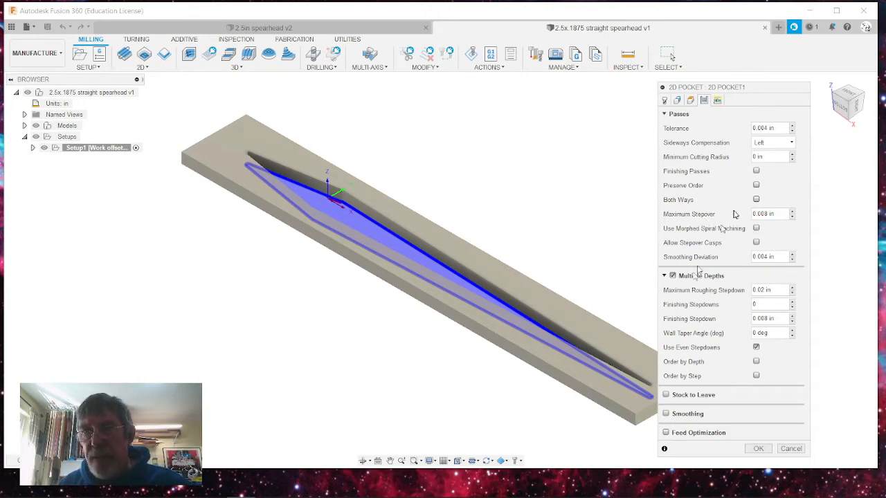
pyautogui.moveTo(764, 90); pyautogui.dragTo(787, 51)
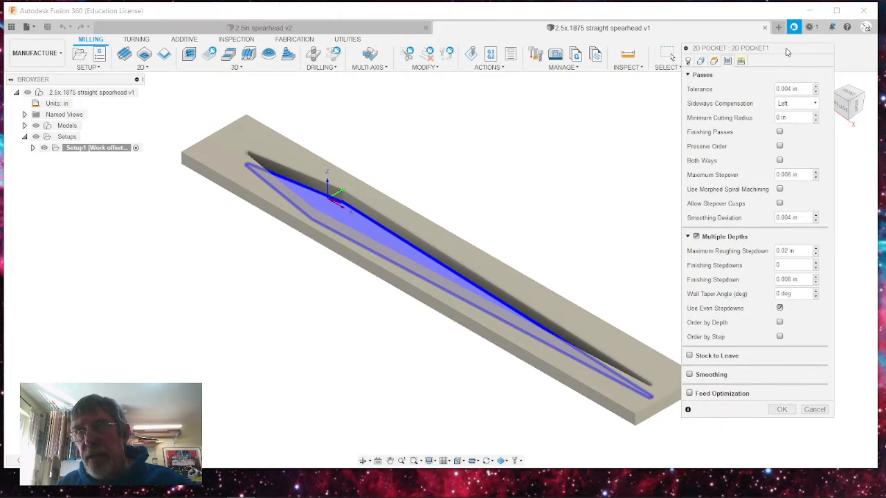
pyautogui.click(781, 410)
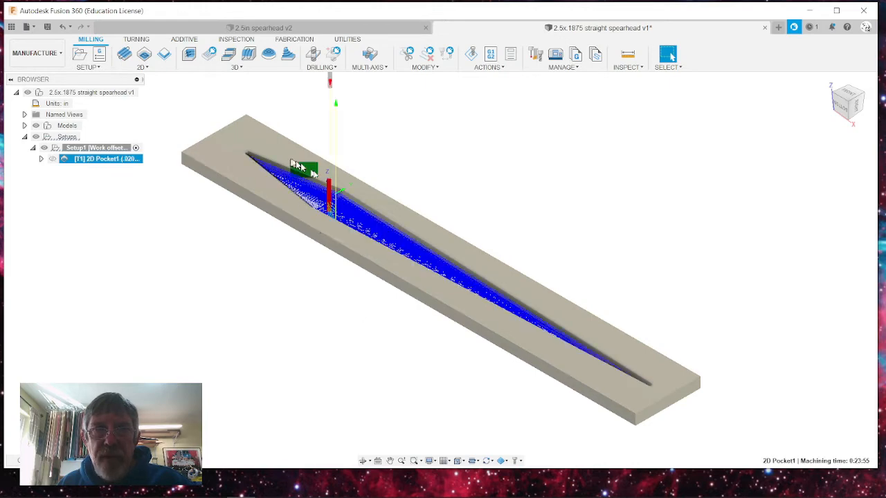
# - Inspect and simulate the 2D Pocket toolpath at varying playback speeds, then check its machining statistics and close the simulation
pyautogui.scroll(3, 326, 183)
pyautogui.scroll(2, 332, 190)
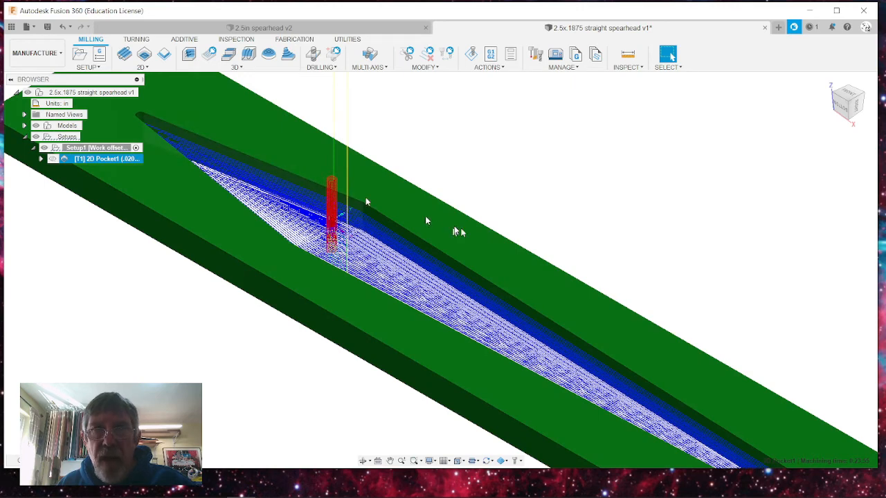
pyautogui.scroll(-2, 376, 214)
pyautogui.scroll(-2, 375, 214)
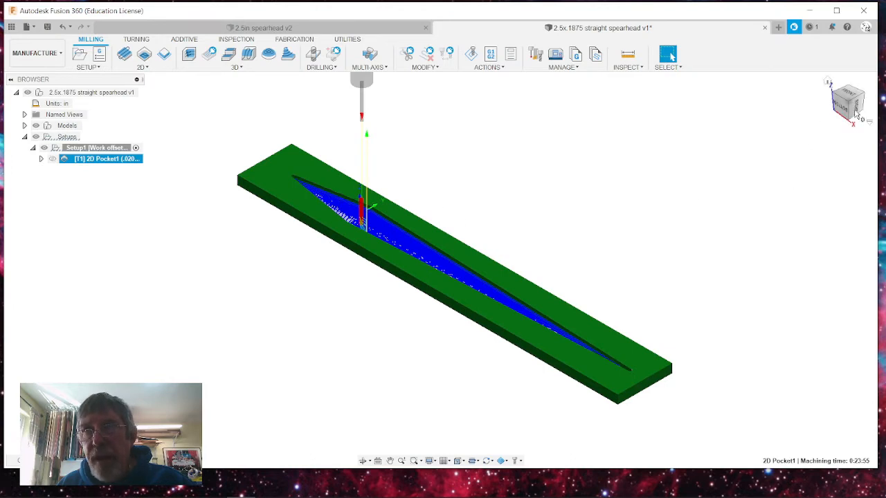
pyautogui.click(471, 56)
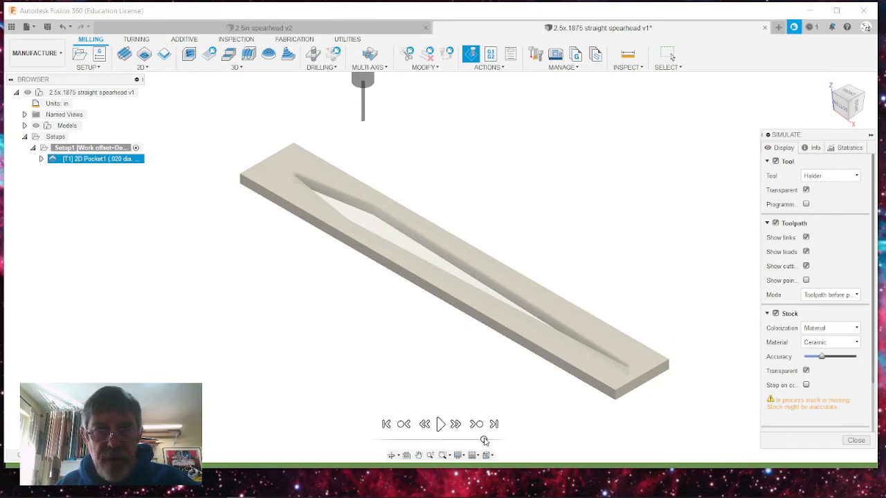
pyautogui.click(441, 424)
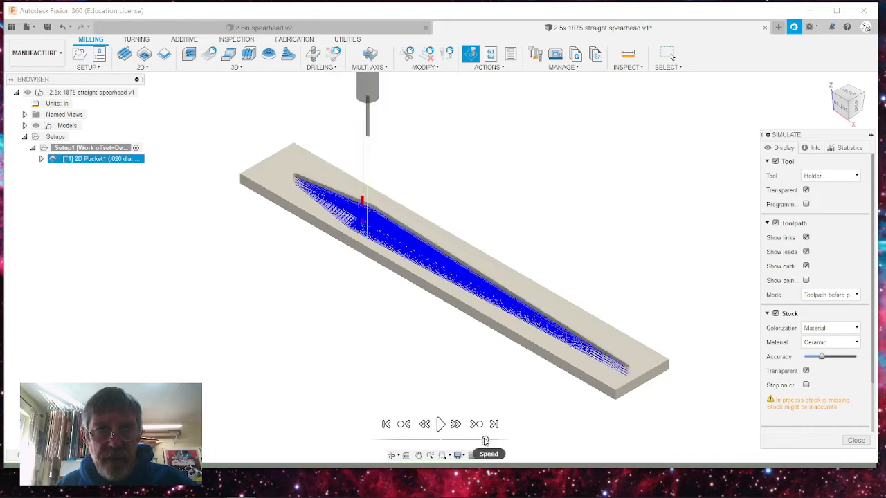
pyautogui.moveTo(485, 440); pyautogui.dragTo(474, 438)
pyautogui.click(441, 424)
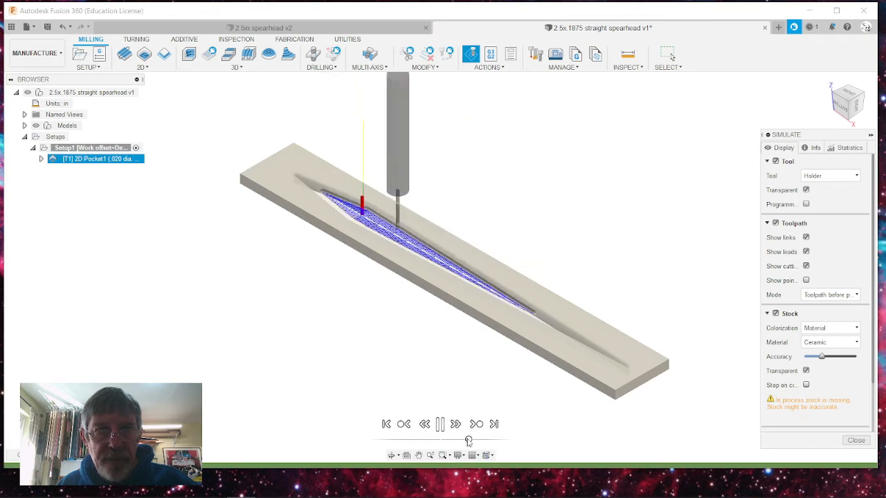
pyautogui.moveTo(468, 442); pyautogui.dragTo(473, 441)
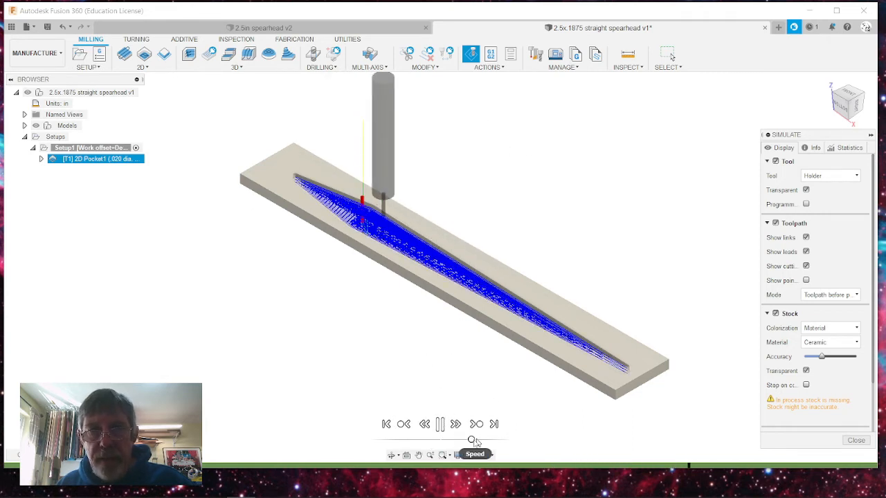
pyautogui.moveTo(471, 441); pyautogui.dragTo(491, 441)
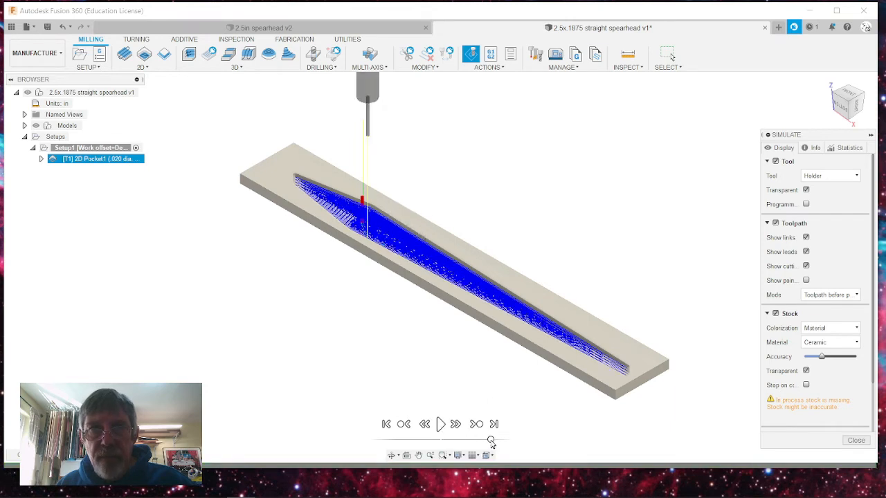
pyautogui.click(845, 149)
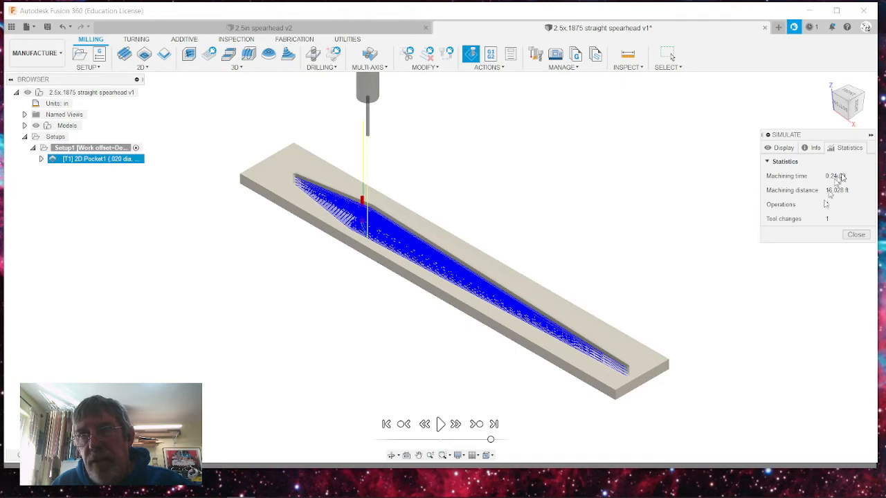
pyautogui.click(856, 236)
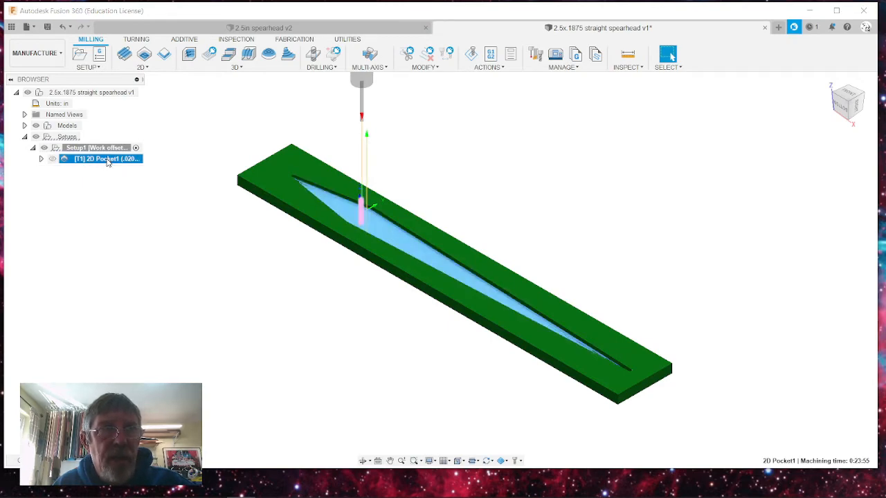
# - Edit the 2D Pocket operation to use the 0.0315 in two-flute flat end mill from the local library
pyautogui.rightClick(107, 161)
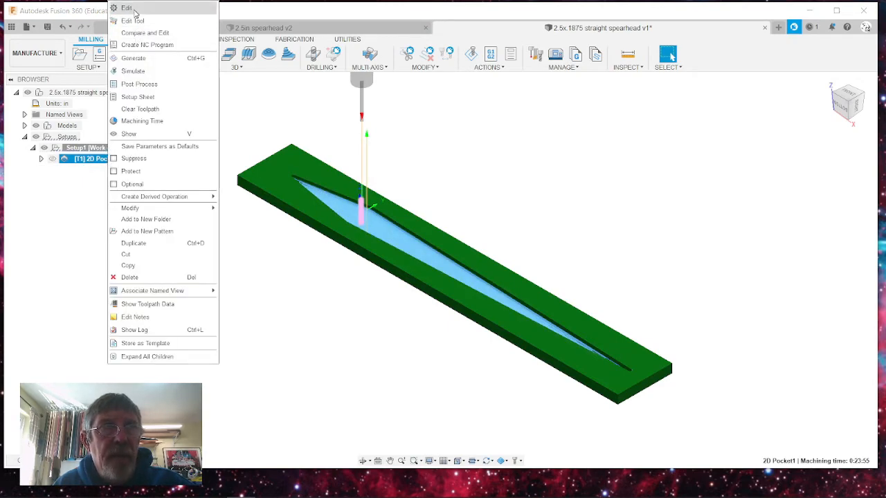
pyautogui.click(126, 9)
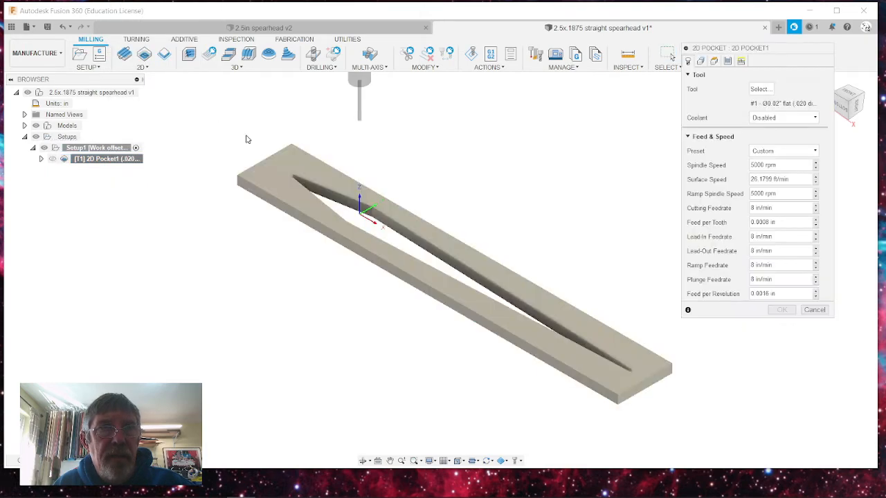
pyautogui.click(759, 90)
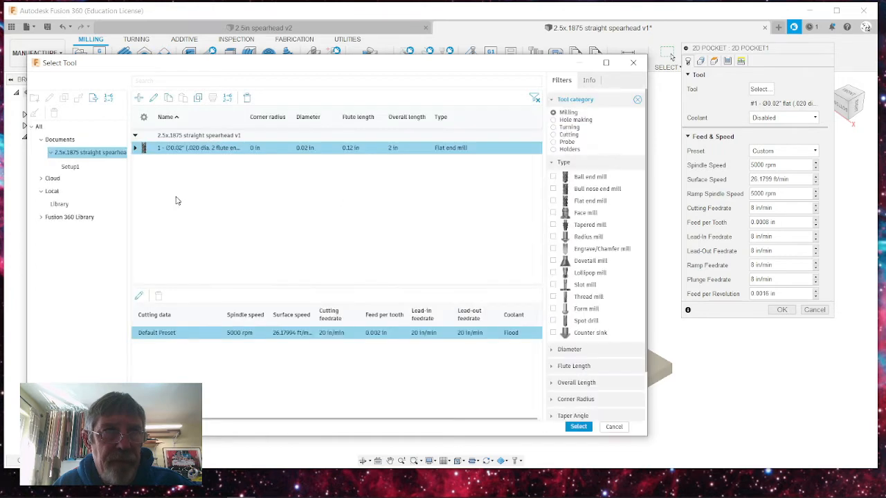
pyautogui.click(69, 205)
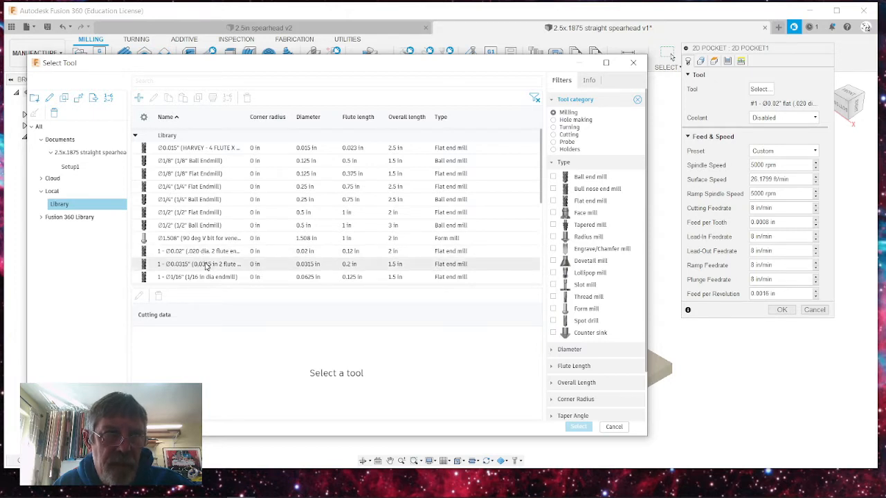
pyautogui.click(206, 266)
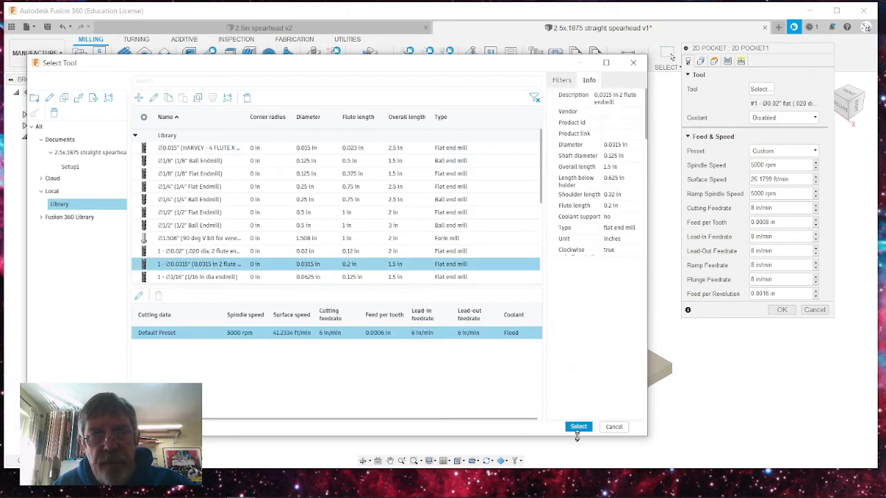
pyautogui.click(579, 429)
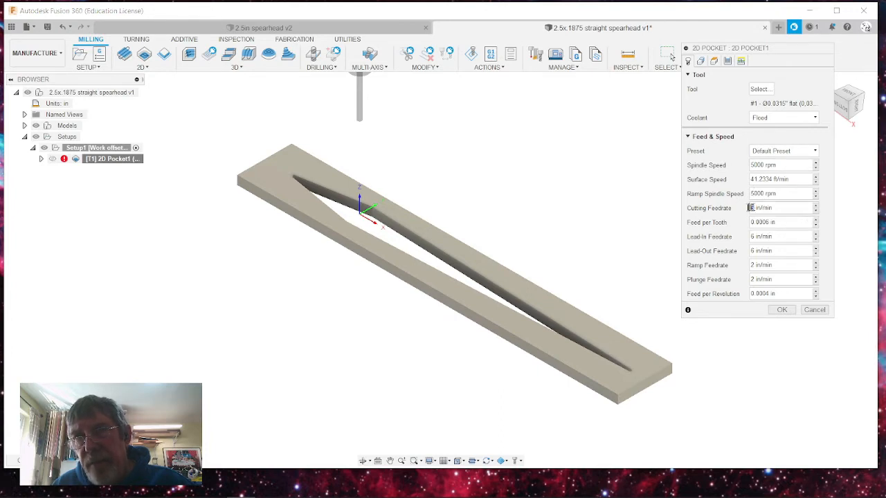
# - Set the new tool's cutting, ramp and plunge feedrates to 8 in/min and its coolant to Disabled
pyautogui.moveTo(753, 207); pyautogui.dragTo(740, 211)
pyautogui.write('8')
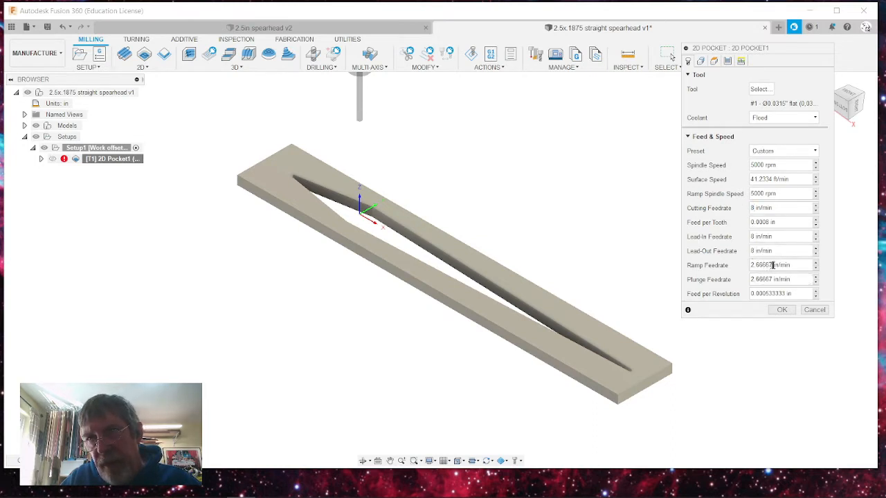
pyautogui.moveTo(772, 265); pyautogui.dragTo(741, 266)
pyautogui.write('8')
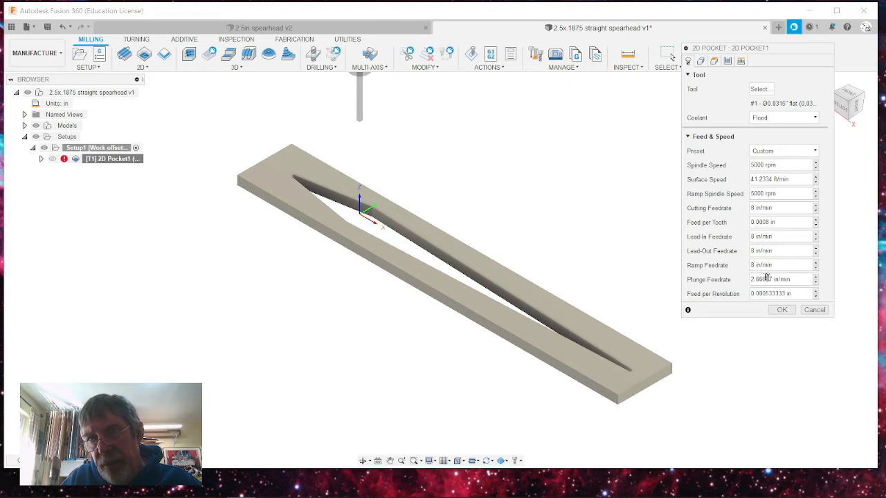
pyautogui.moveTo(773, 279); pyautogui.dragTo(751, 279)
pyautogui.write('8')
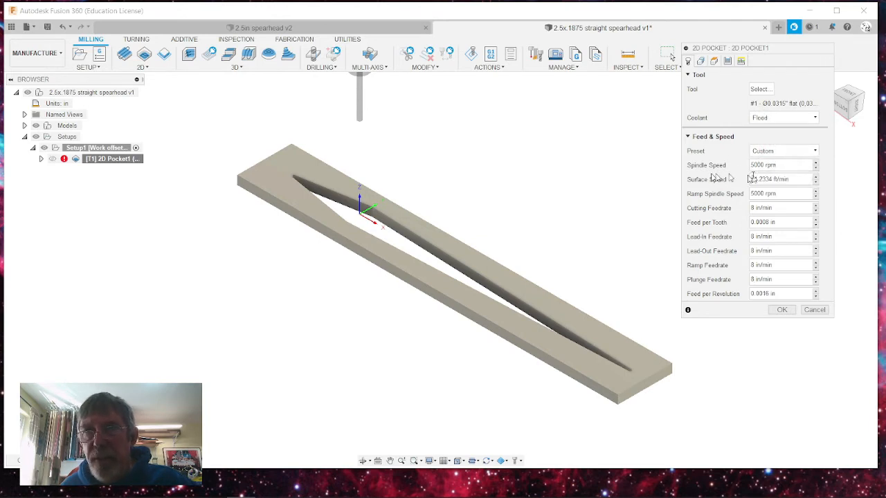
pyautogui.click(781, 117)
pyautogui.click(764, 130)
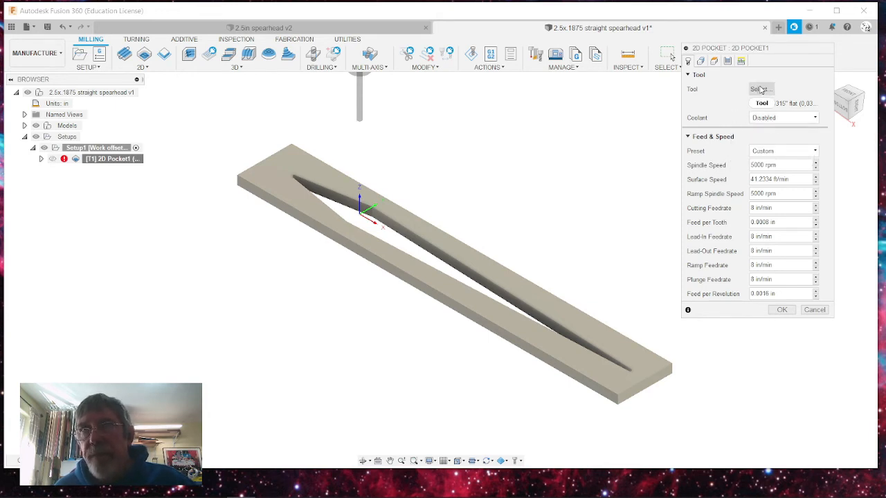
# - Set the 2D Pocket's maximum stepover to 0.015 in and its maximum roughing stepdown to 0.04 in
pyautogui.click(701, 60)
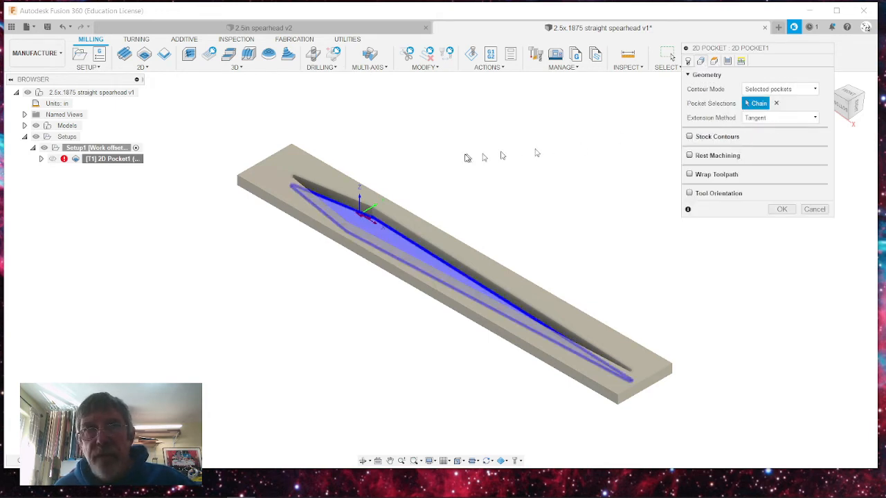
pyautogui.click(729, 62)
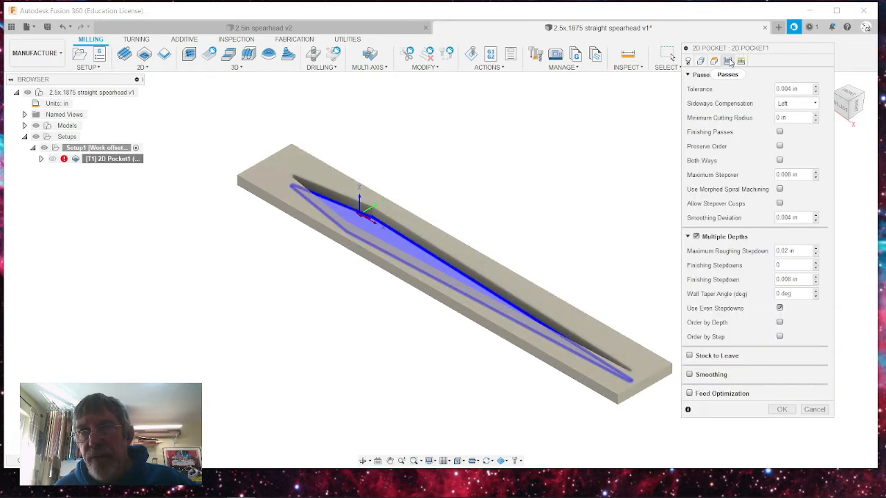
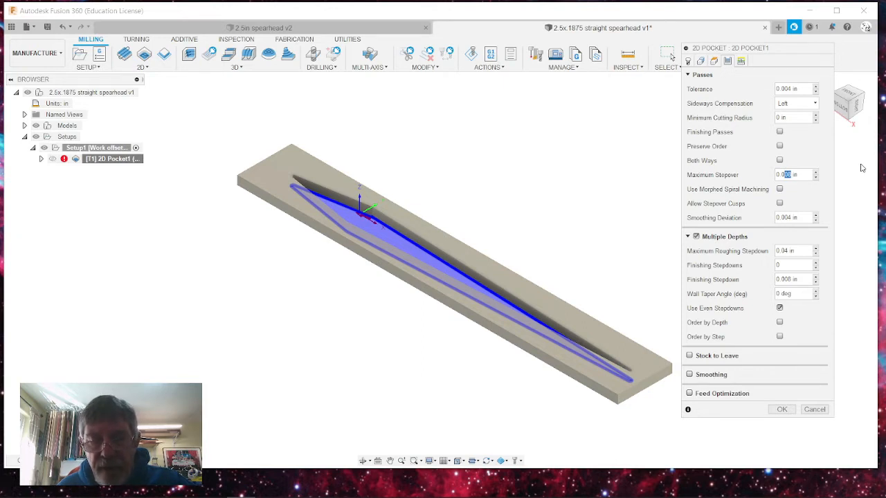
pyautogui.write('15')
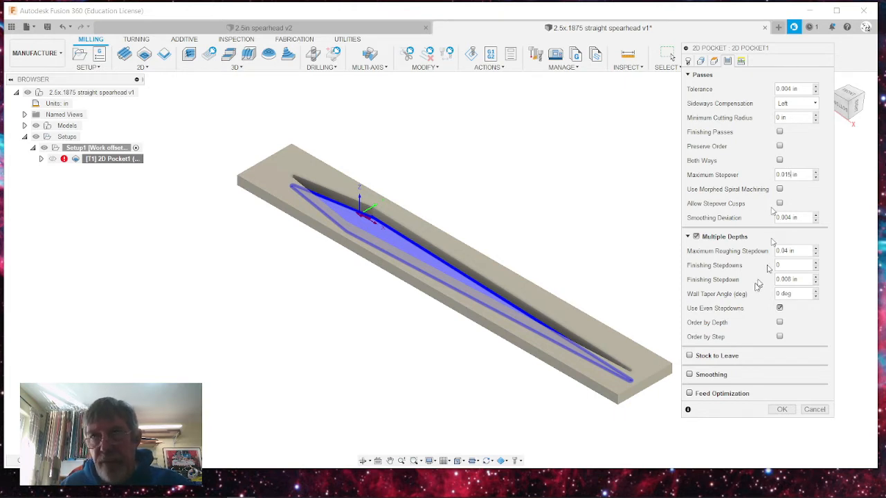
# - Try the Plunge ramp type, restore Helix, and regenerate the 2D Pocket toolpath
pyautogui.click(740, 62)
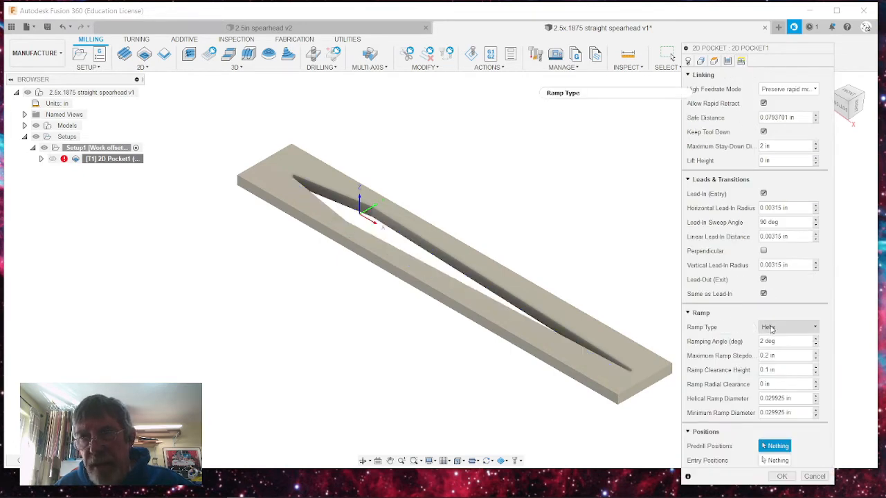
pyautogui.click(771, 329)
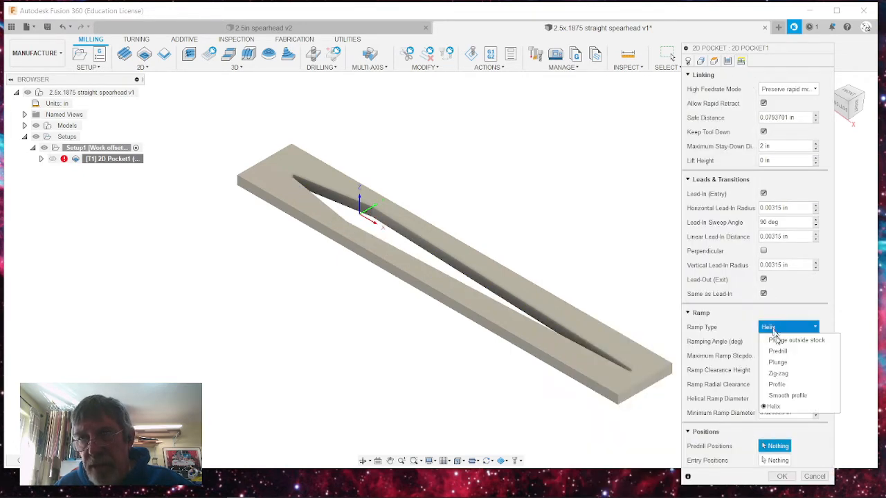
pyautogui.click(779, 362)
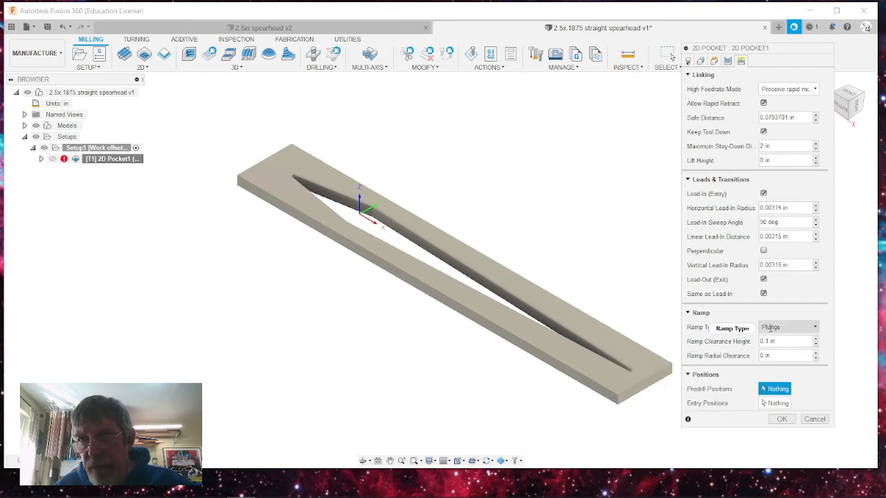
pyautogui.click(771, 328)
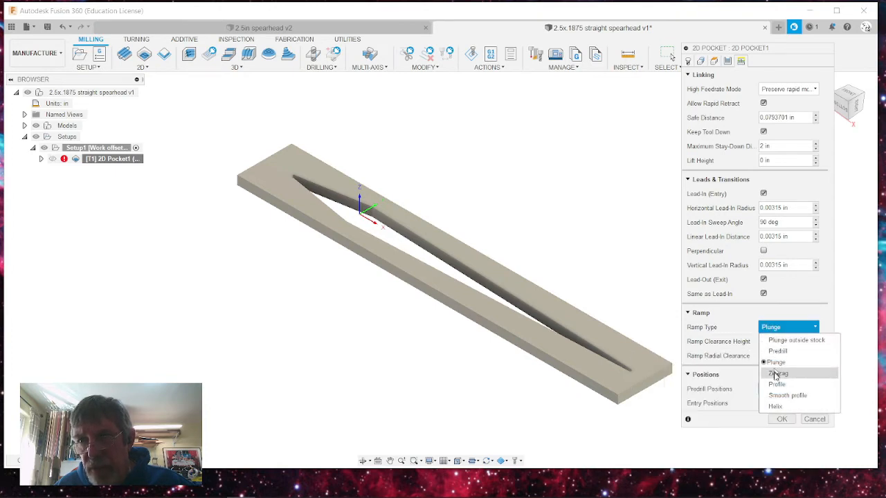
pyautogui.click(775, 406)
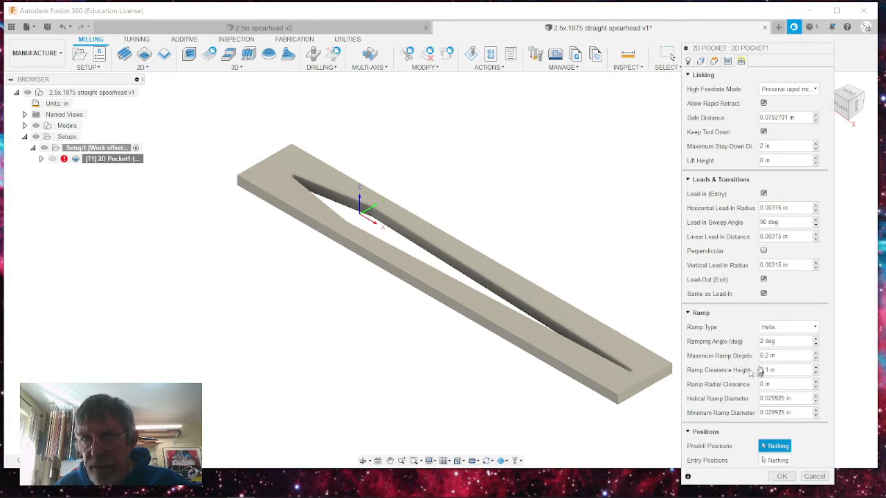
pyautogui.moveTo(759, 372)
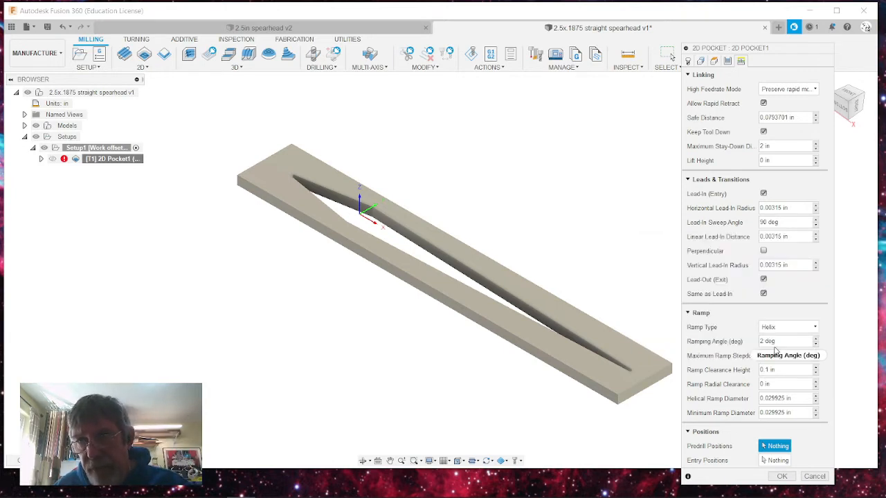
pyautogui.moveTo(777, 348)
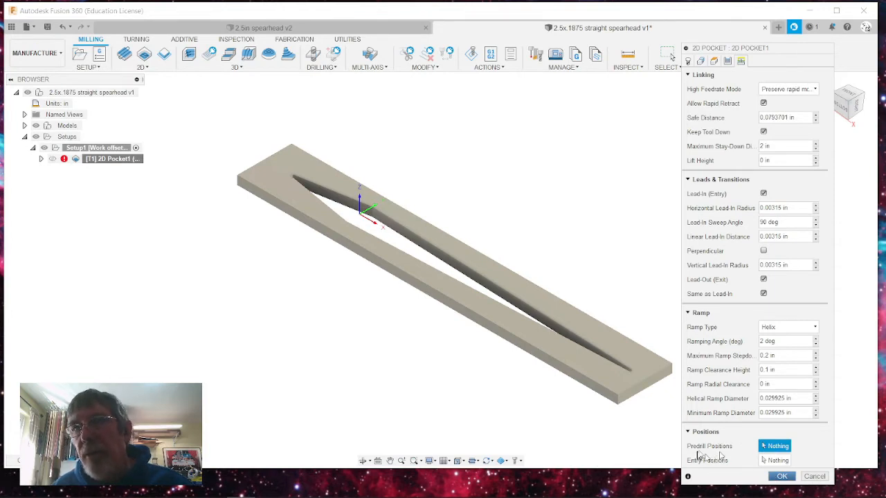
pyautogui.click(780, 477)
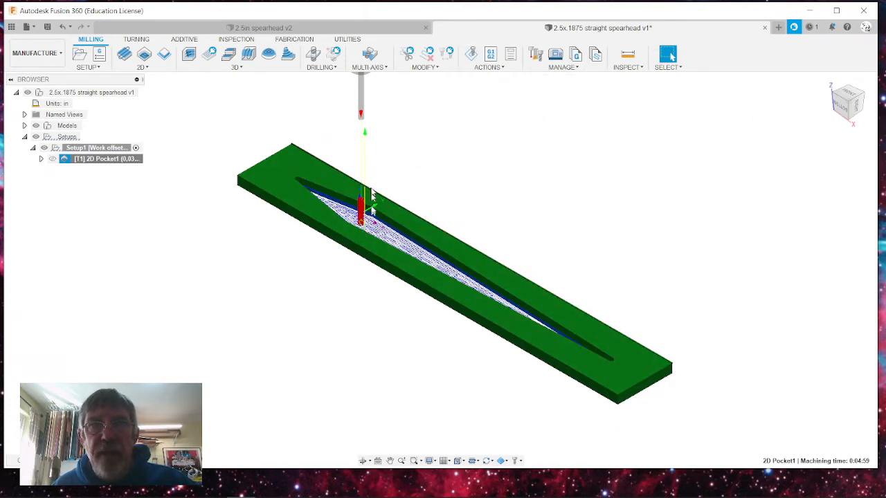
# - Simulate the 2D Pocket toolpath, check its machining statistics and the cut at the spearhead's narrow tip, and close the simulation
pyautogui.click(471, 55)
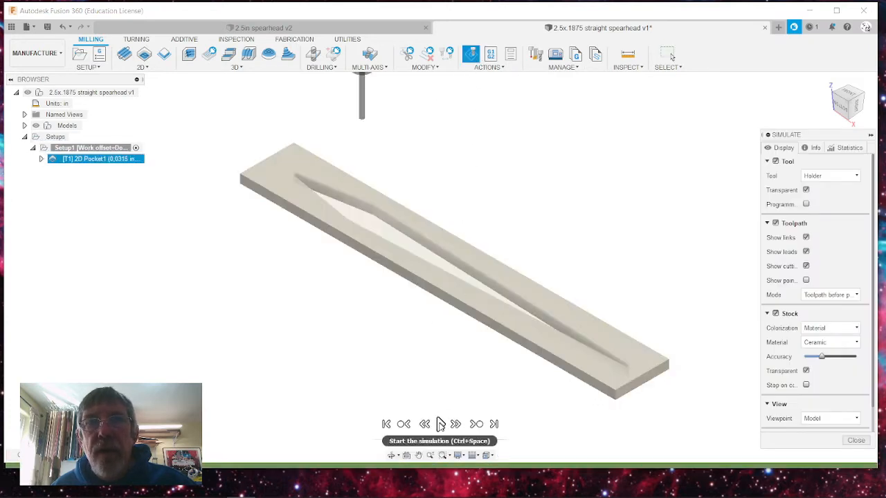
pyautogui.click(441, 425)
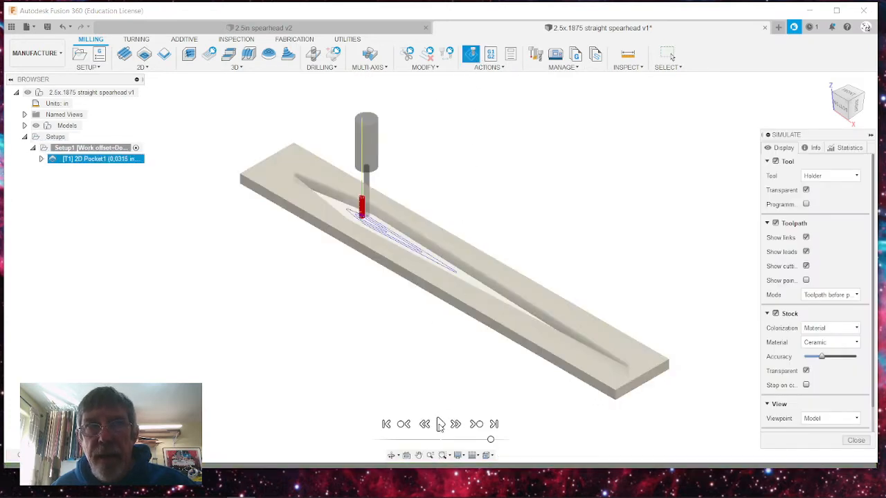
pyautogui.click(831, 150)
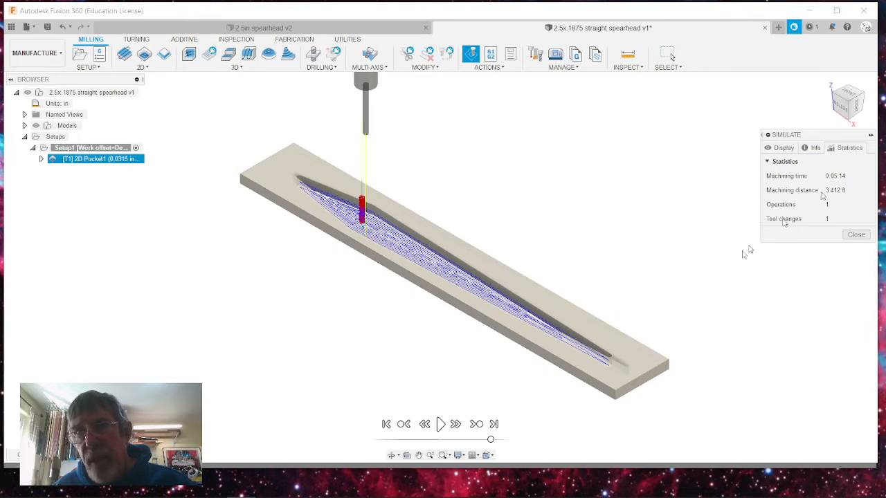
pyautogui.scroll(2, 623, 364)
pyautogui.scroll(3, 623, 365)
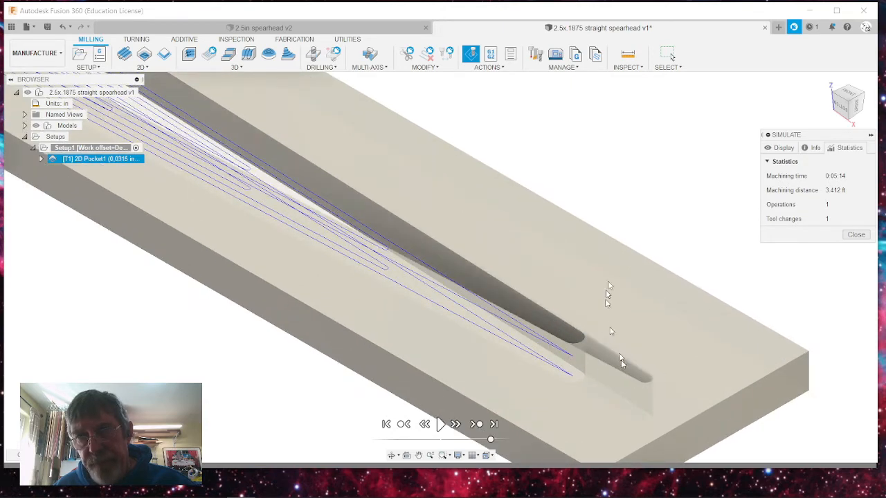
pyautogui.scroll(-3, 677, 188)
pyautogui.click(861, 234)
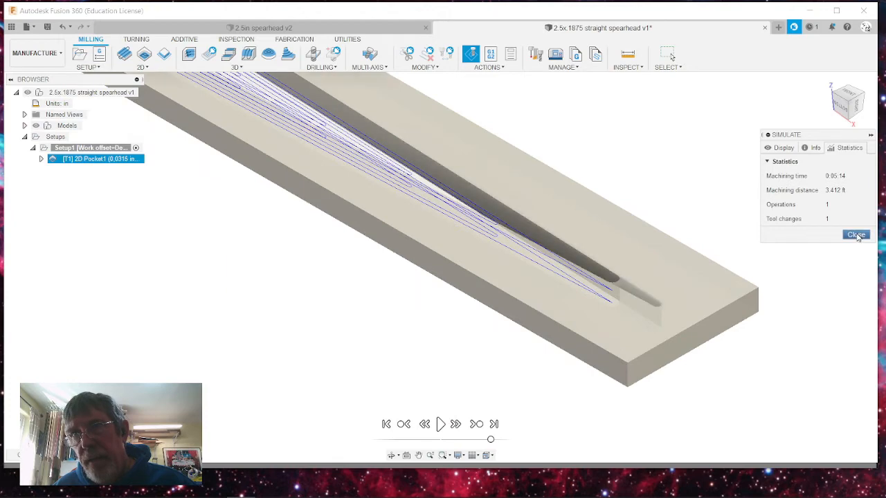
pyautogui.scroll(-2, 603, 330)
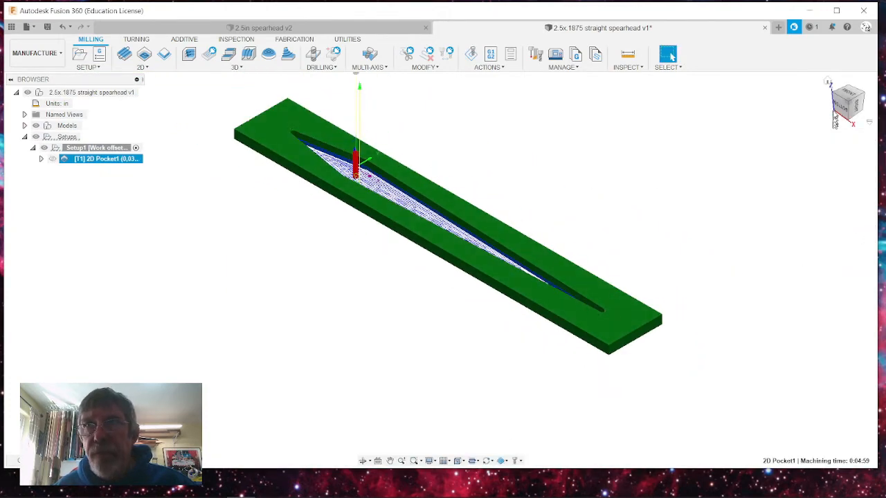
# - Edit the 2D Pocket to set its ramp clearance height to 0.025 in and regenerate the toolpath
pyautogui.click(842, 108)
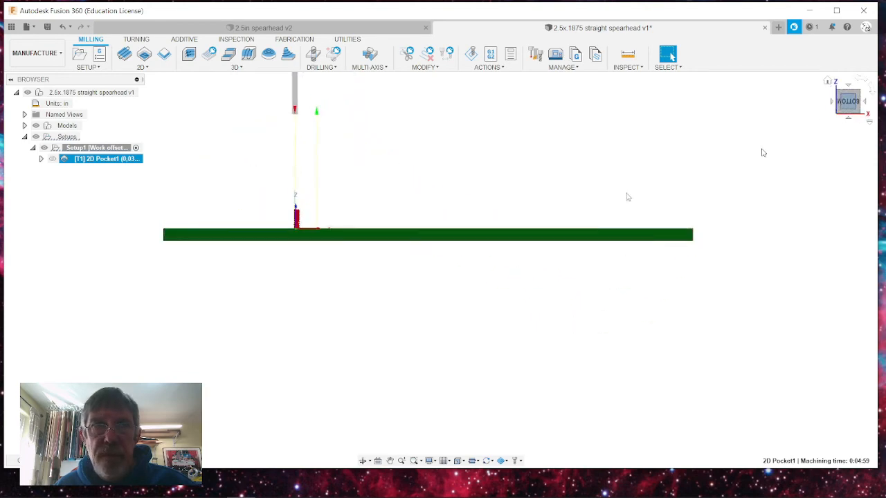
pyautogui.scroll(2, 298, 220)
pyautogui.scroll(2, 297, 220)
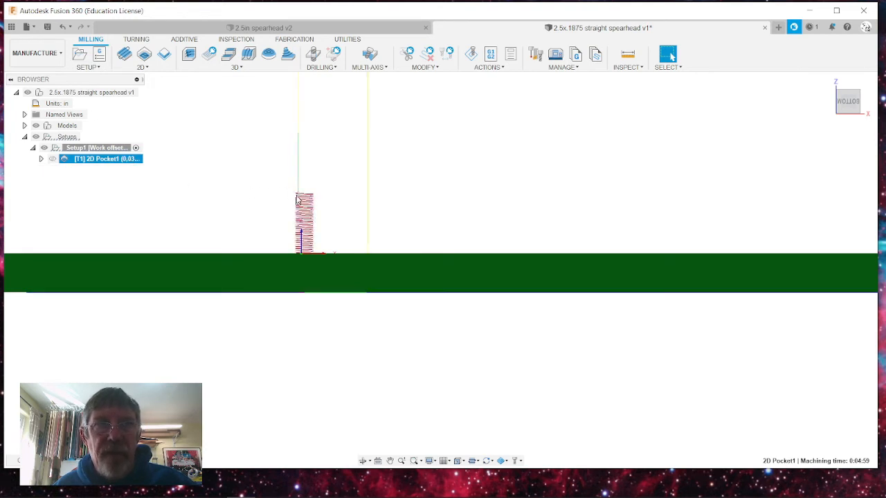
pyautogui.rightClick(100, 158)
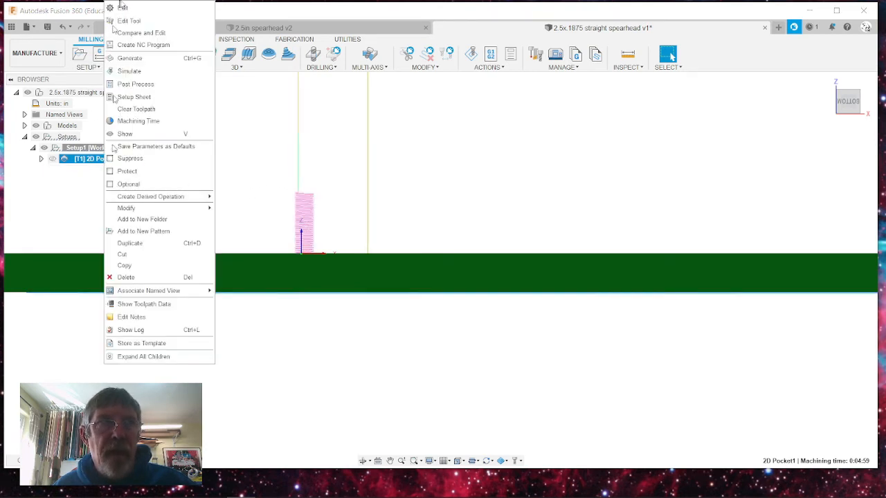
pyautogui.click(123, 7)
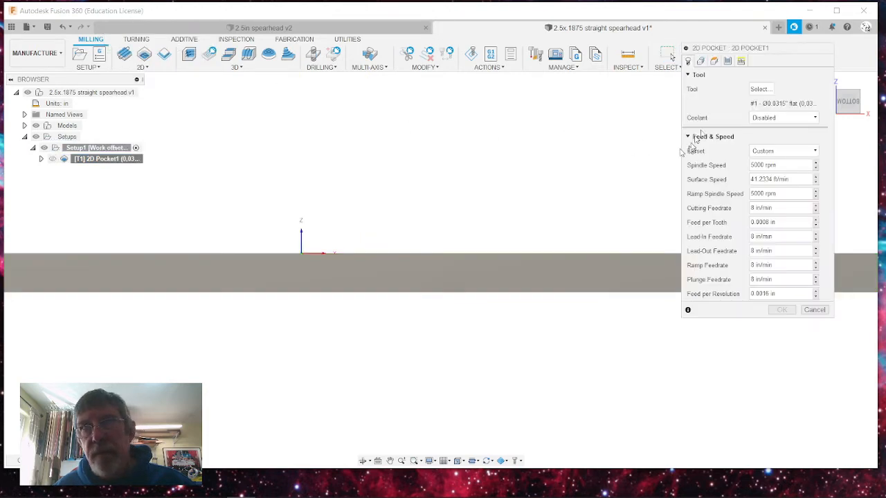
pyautogui.click(741, 61)
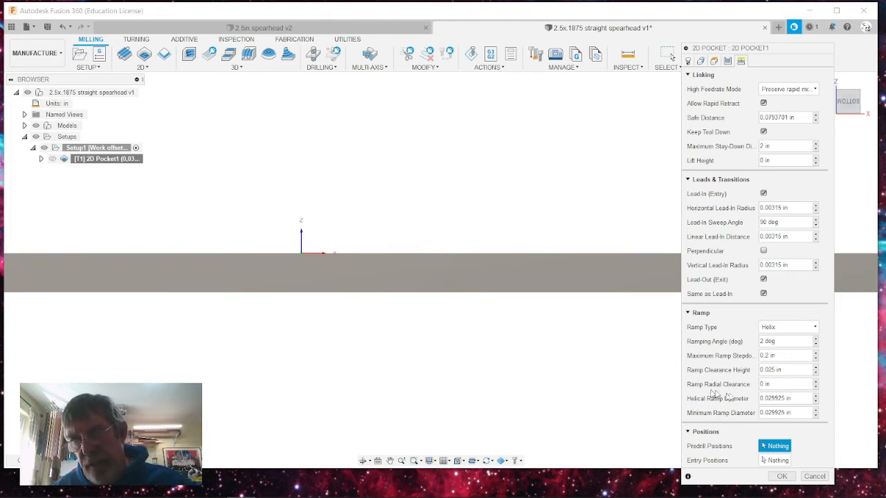
pyautogui.click(782, 478)
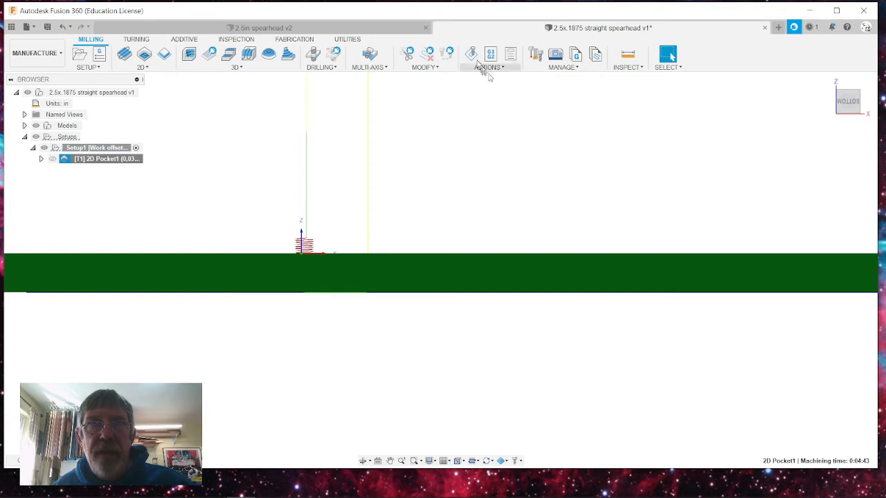
# - Check the machining statistics of the regenerated 2D Pocket in the simulation and close it
pyautogui.click(471, 56)
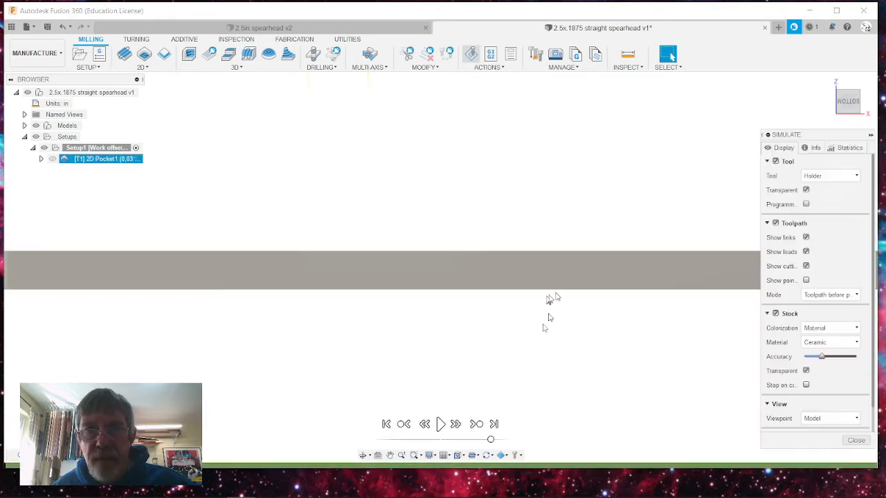
pyautogui.click(842, 148)
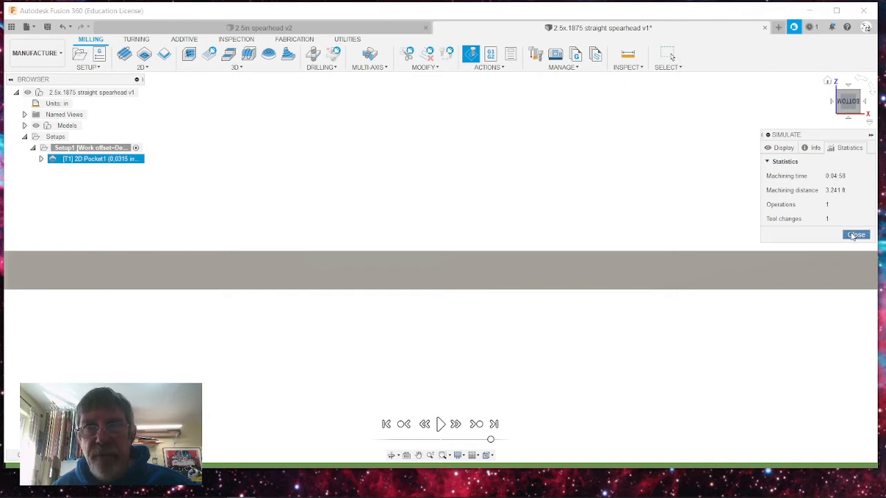
pyautogui.click(856, 236)
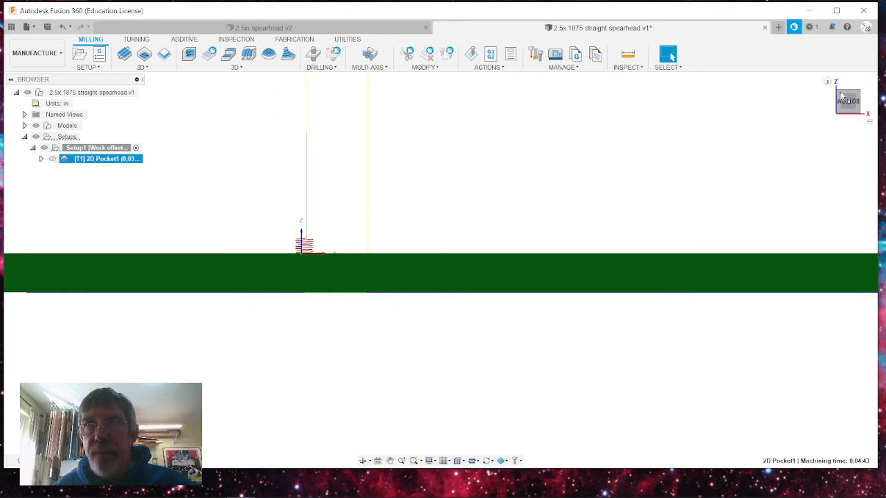
# - Examine the pocket toolpath face-on, including how closely it reaches the rounded tip at the short end of the spearhead, and deselect the operation
pyautogui.click(850, 113)
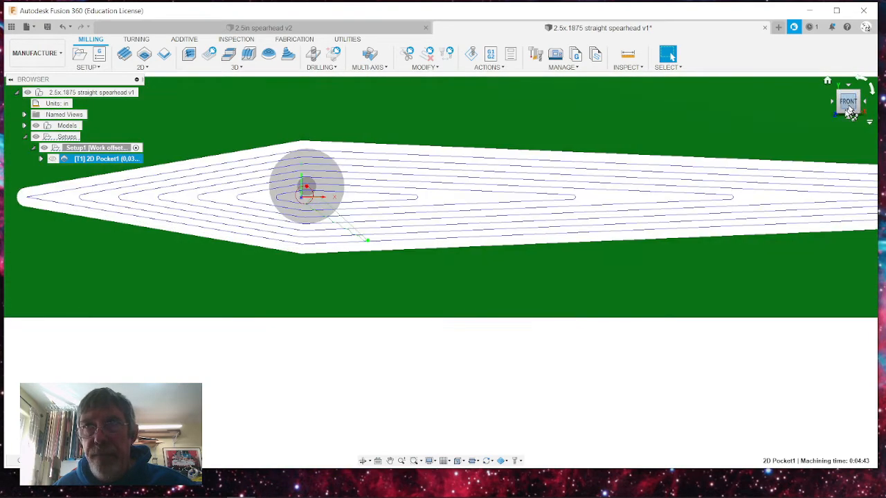
pyautogui.scroll(-1, 9, 199)
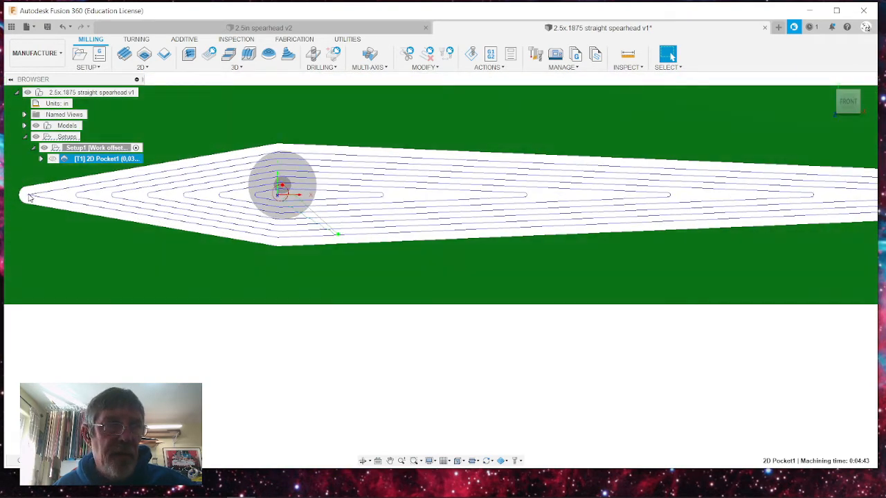
pyautogui.scroll(2, 231, 192)
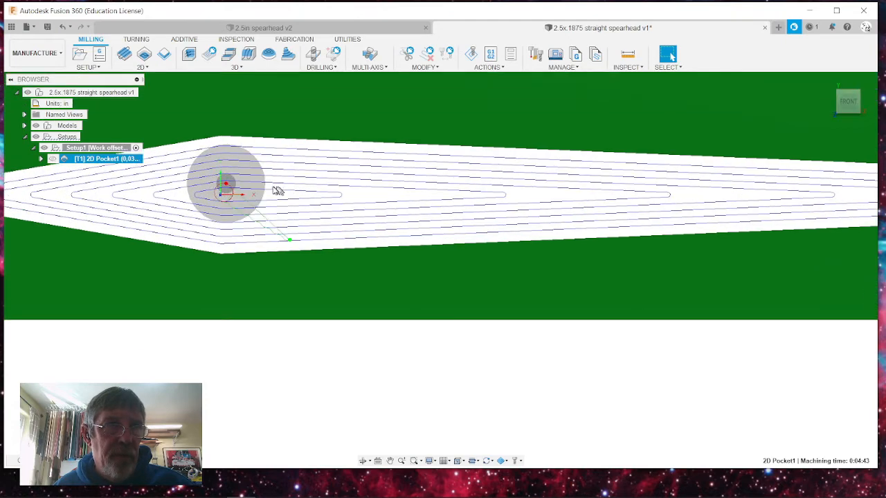
pyautogui.scroll(-2, 277, 191)
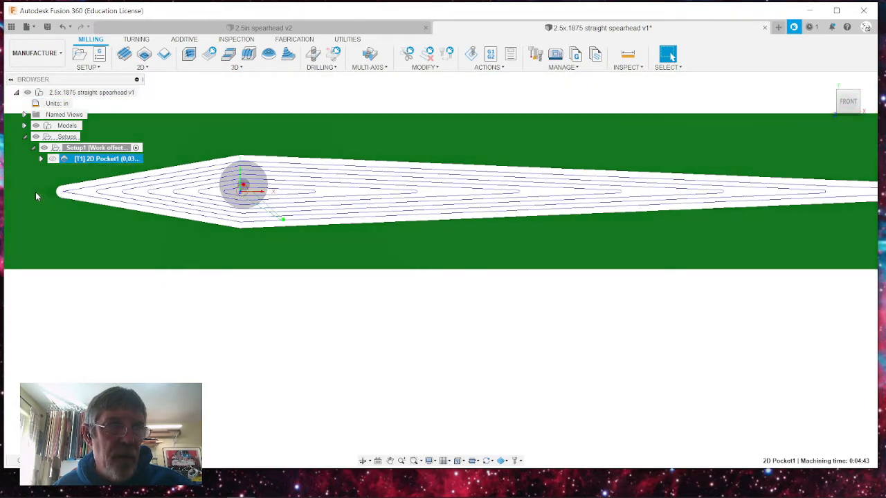
pyautogui.scroll(4, 40, 196)
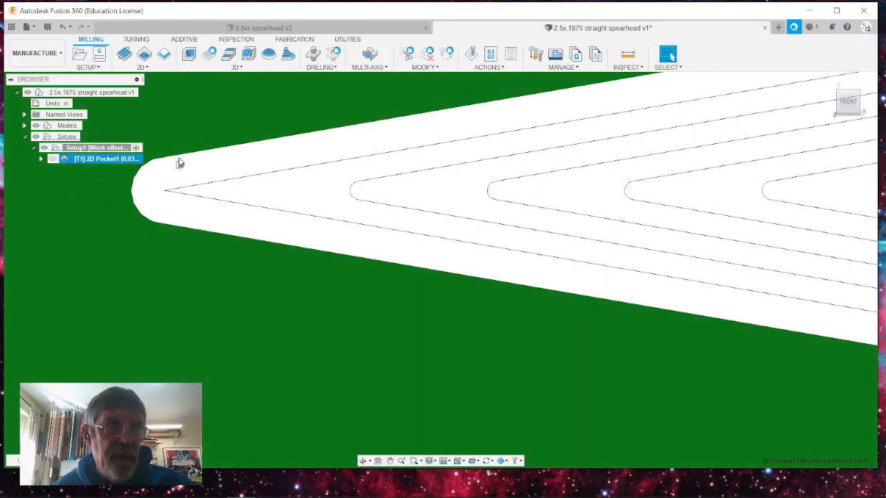
pyautogui.scroll(-2, 155, 175)
pyautogui.scroll(-3, 155, 175)
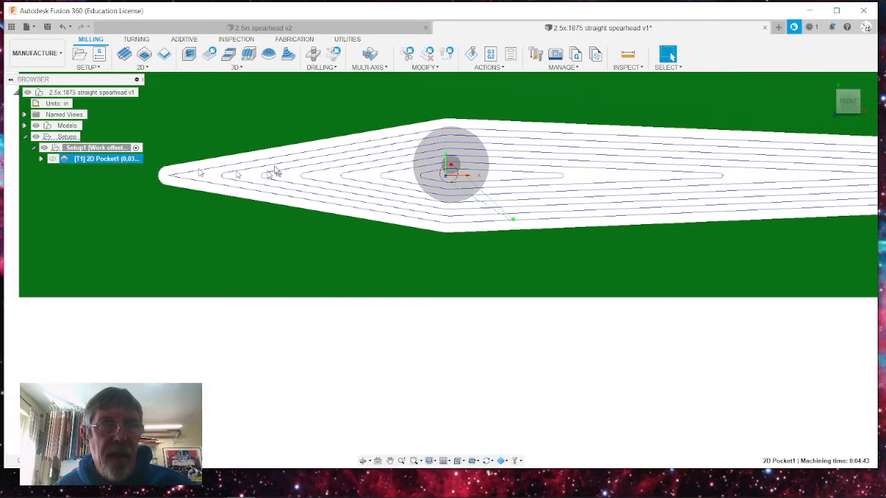
pyautogui.scroll(-1, 195, 119)
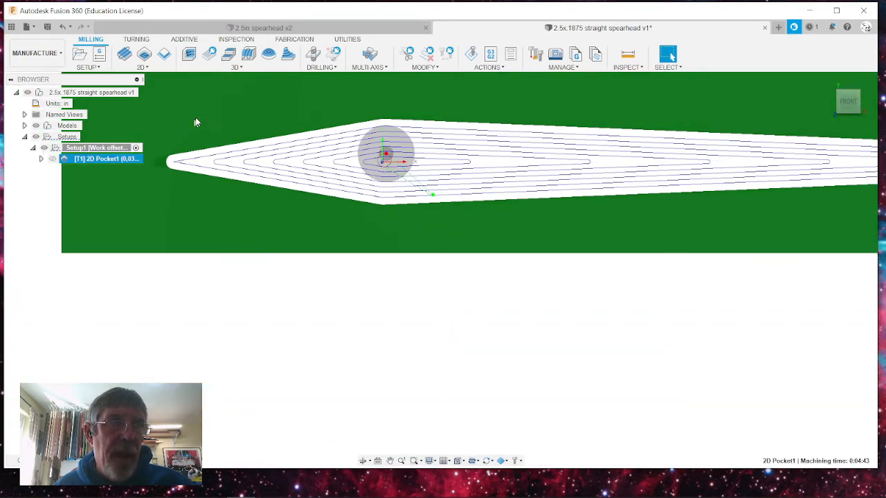
pyautogui.click(391, 279)
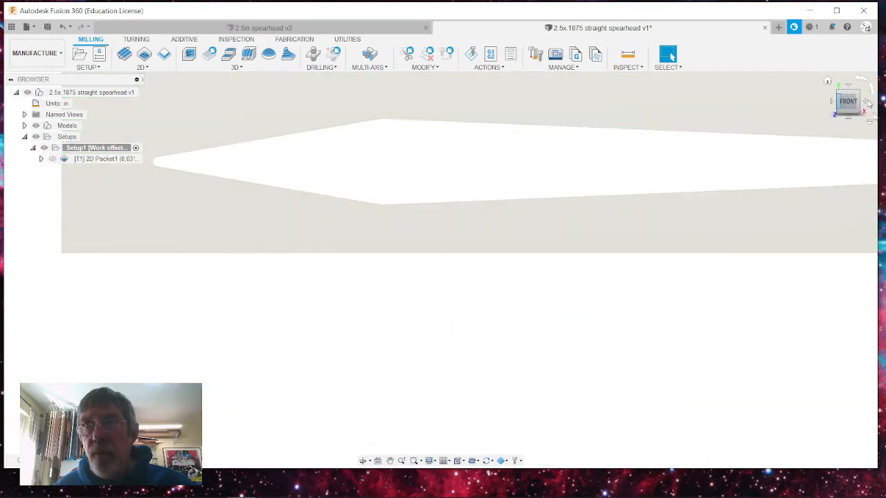
# - Create a second milling setup for the spearhead block with its work coordinate origin at the model origin
pyautogui.click(852, 113)
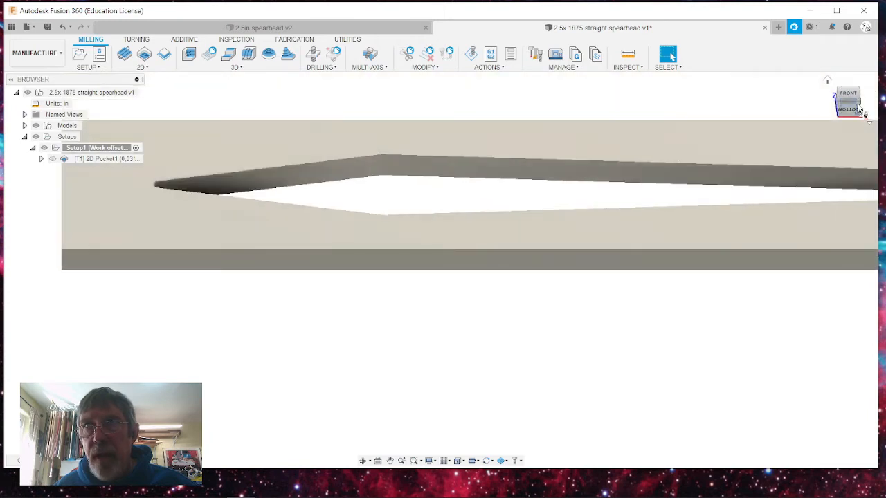
pyautogui.click(860, 106)
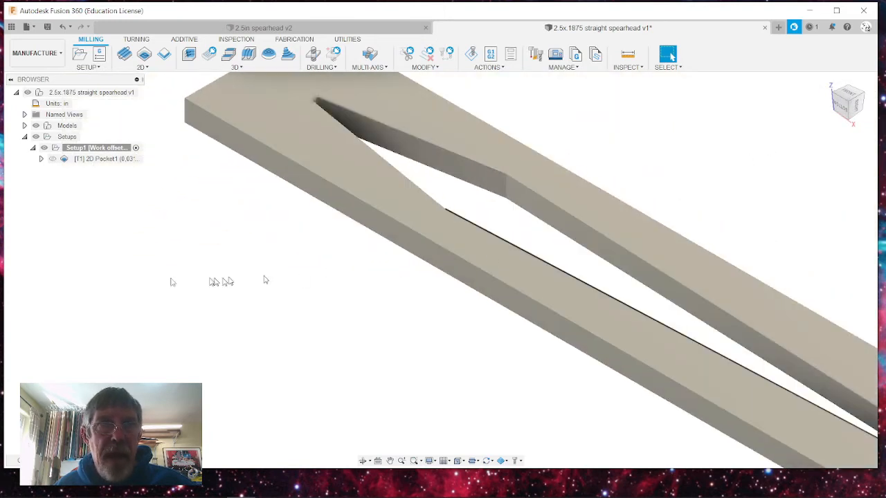
pyautogui.scroll(-3, 168, 281)
pyautogui.scroll(2, 444, 322)
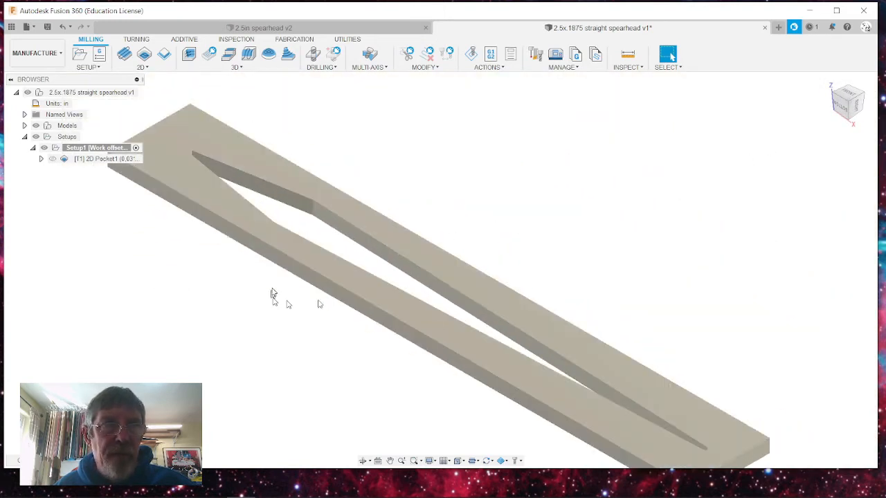
pyautogui.click(92, 149)
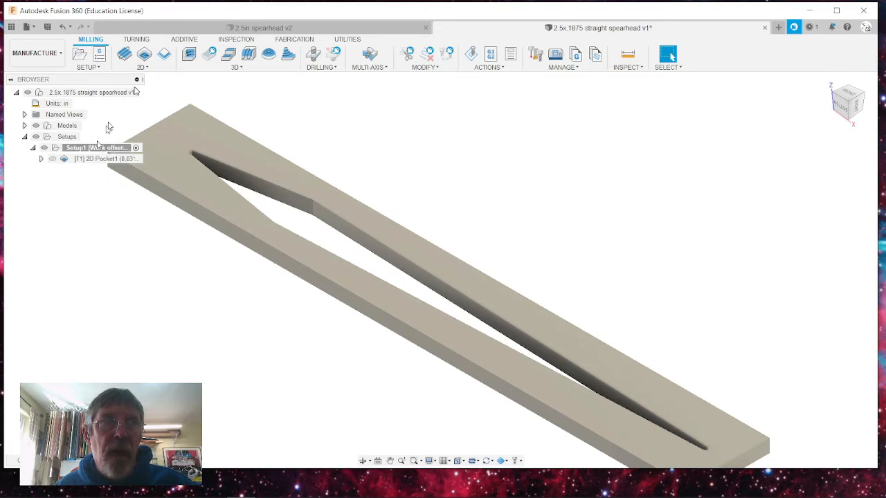
pyautogui.click(84, 67)
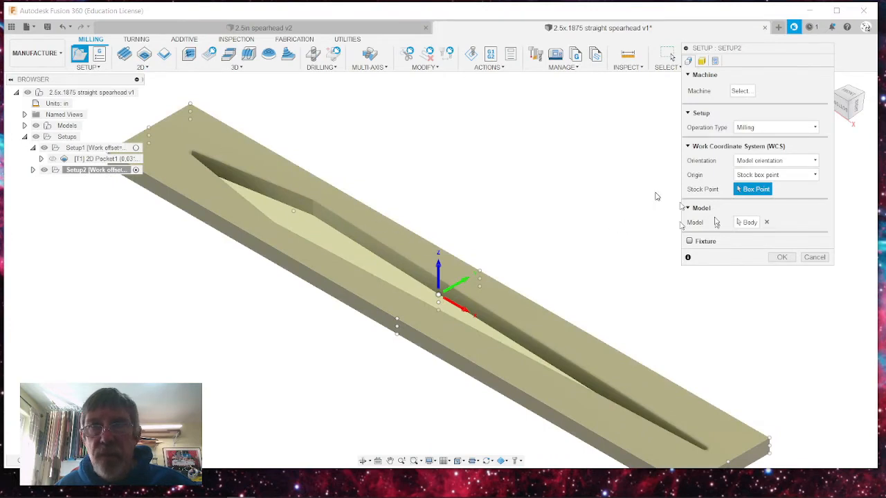
pyautogui.click(762, 175)
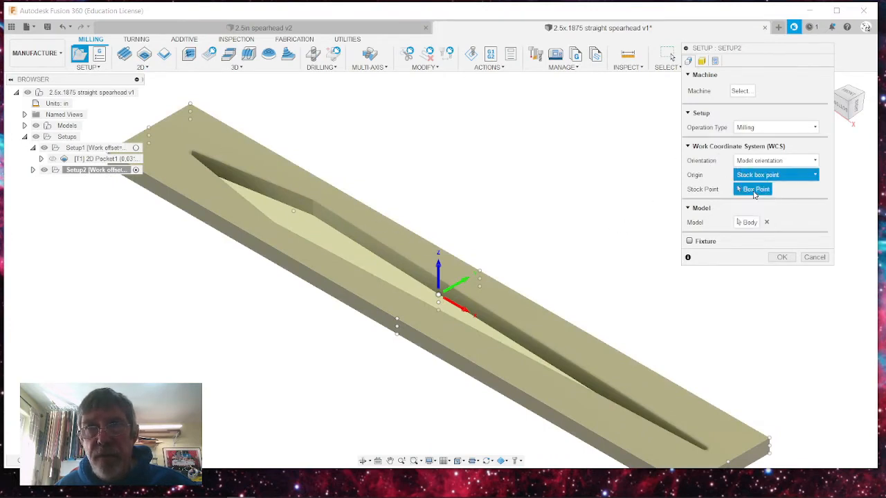
pyautogui.click(758, 188)
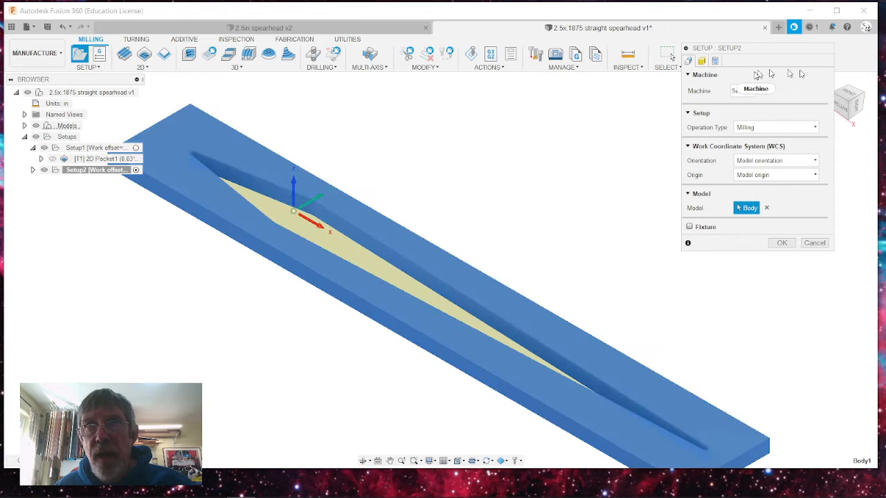
# - Name the second setup's program "2.5inx.1875 straight spearhead pocket outline step 1", add an end mill note as its comment, and finish the setup
pyautogui.click(701, 61)
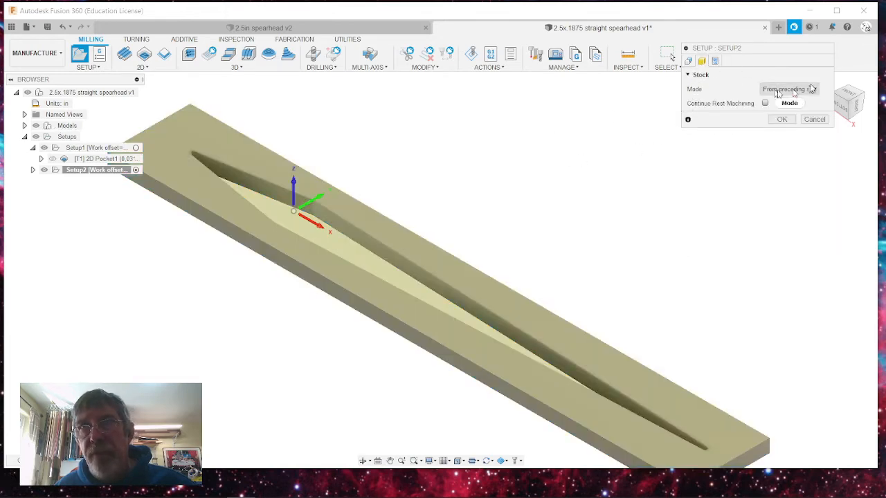
pyautogui.click(715, 61)
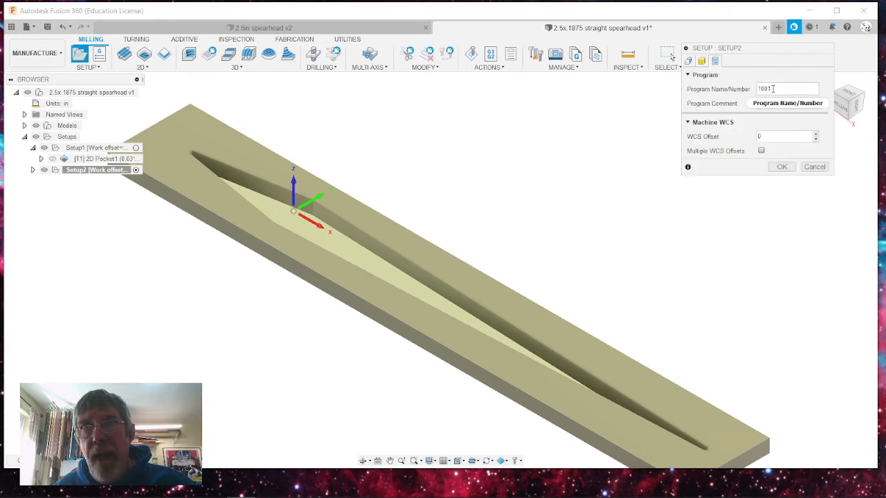
pyautogui.moveTo(774, 90); pyautogui.dragTo(733, 89)
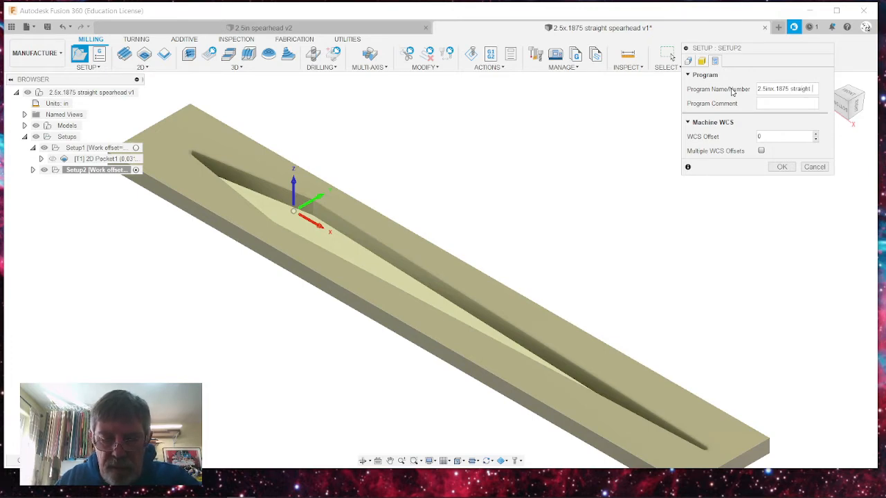
pyautogui.write('p')
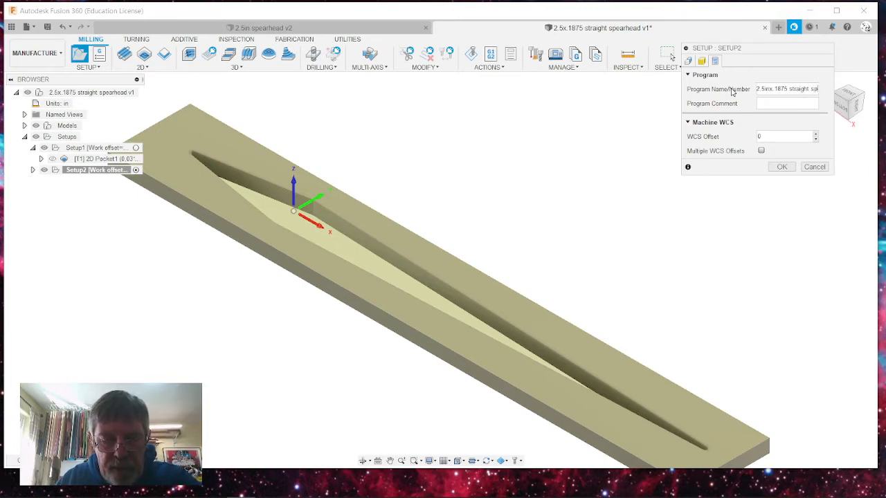
pyautogui.write('earhead')
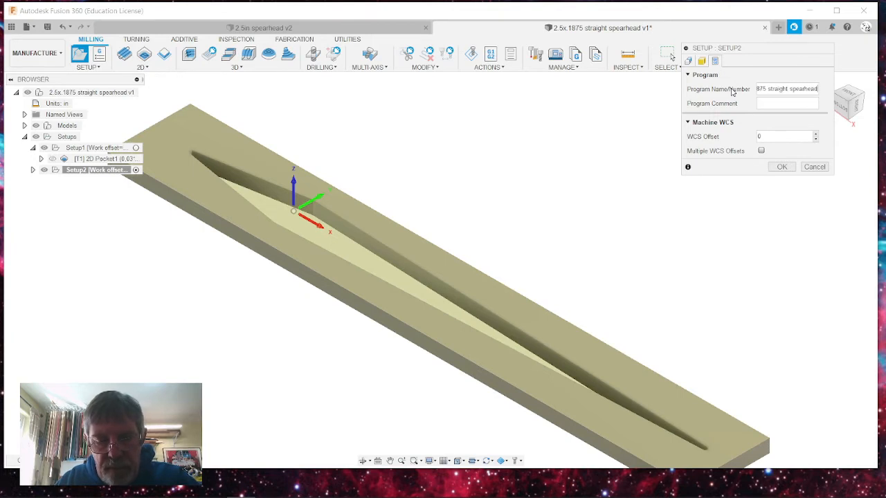
pyautogui.write(' pocket')
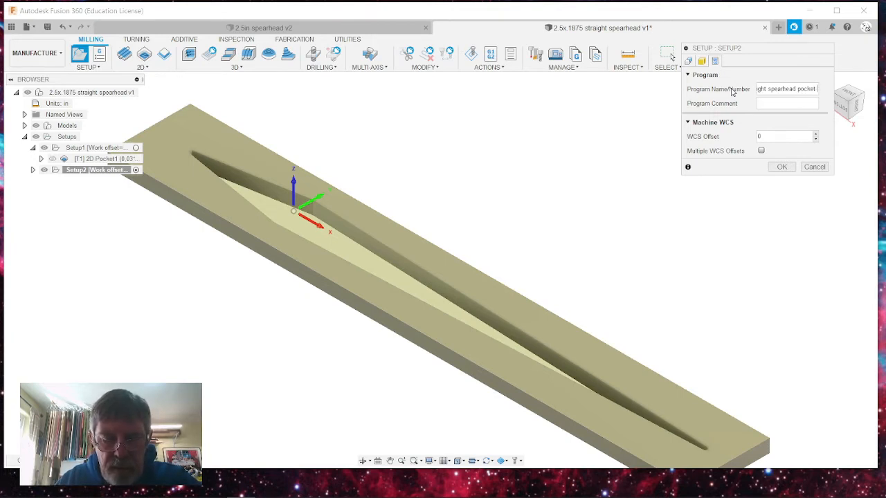
pyautogui.write(' outli')
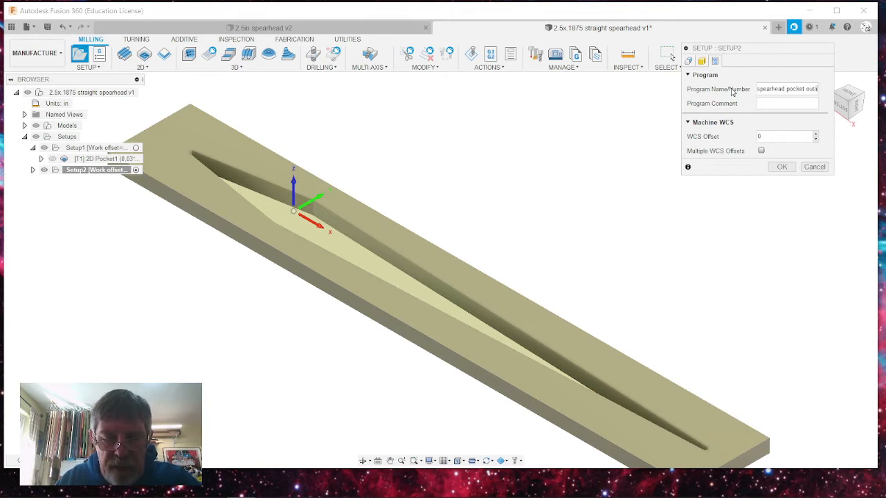
pyautogui.write('ne ste')
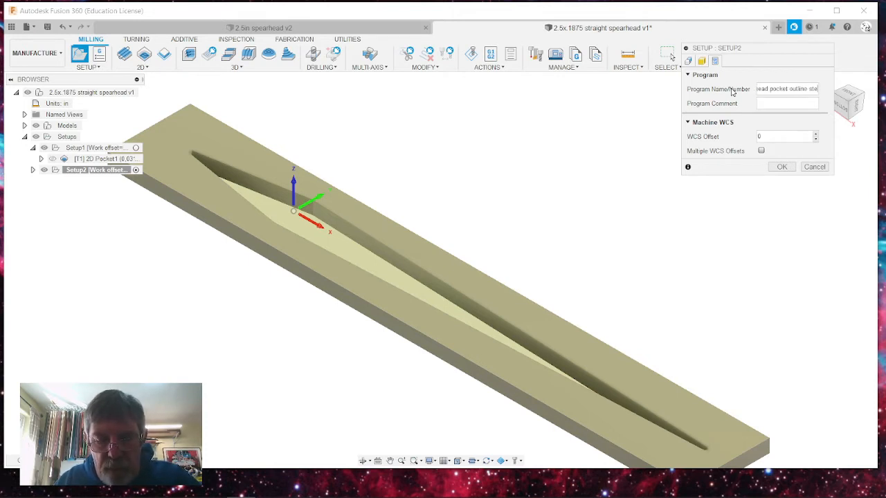
pyautogui.write('p 1')
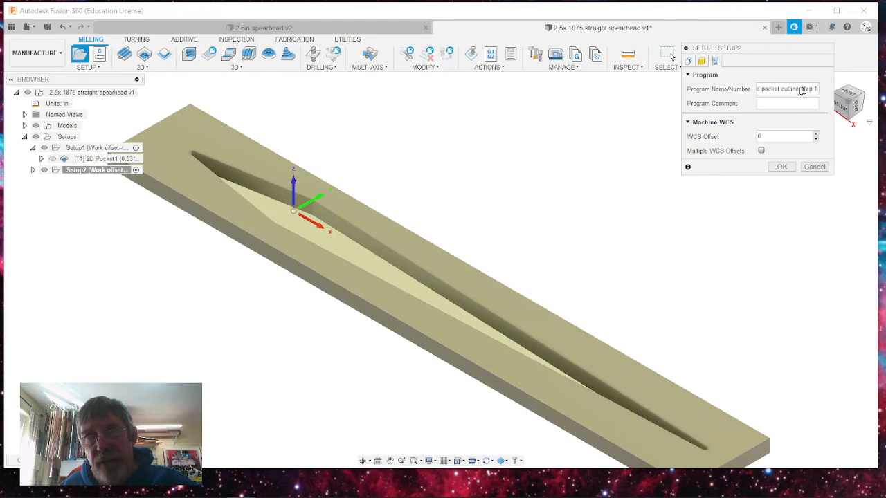
pyautogui.click(763, 103)
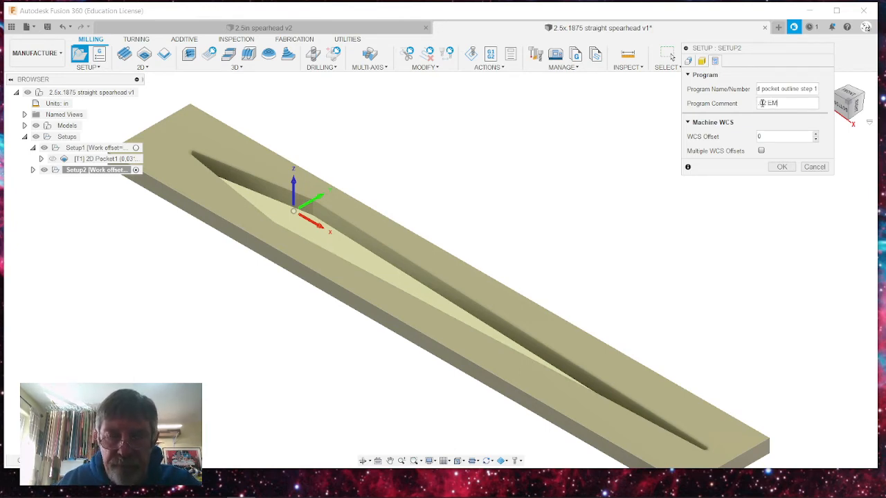
pyautogui.click(781, 168)
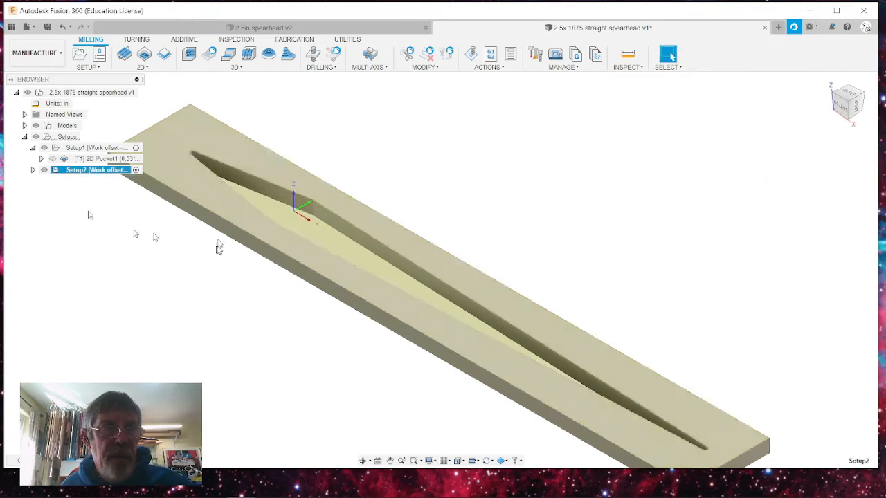
# - Start a 2D Contour operation in the second setup with the 0.02 in two-flute flat end mill
pyautogui.scroll(-2, 506, 127)
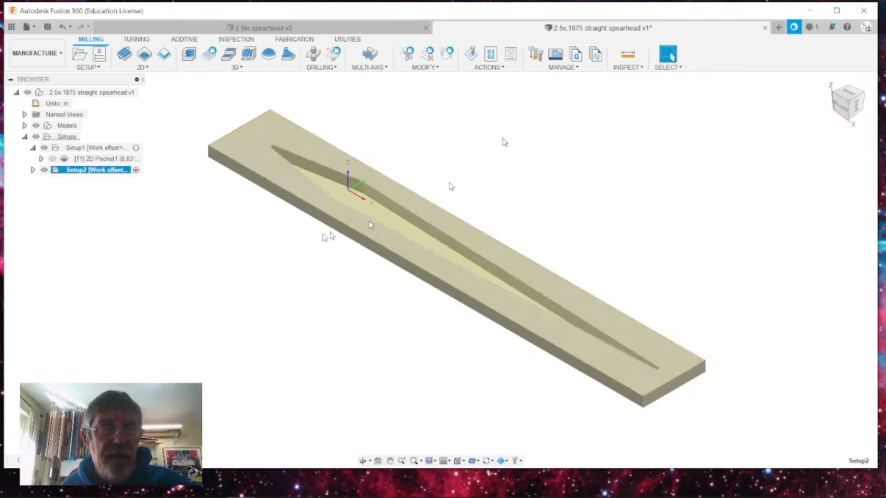
pyautogui.click(164, 62)
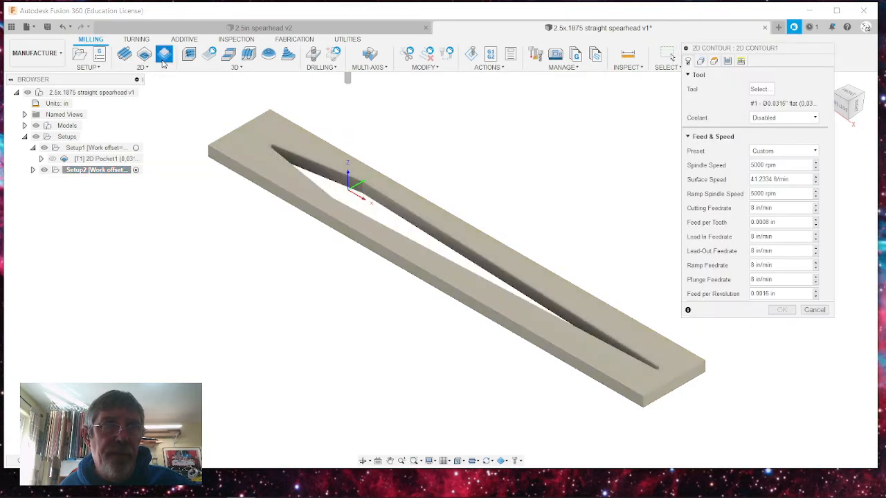
pyautogui.click(761, 90)
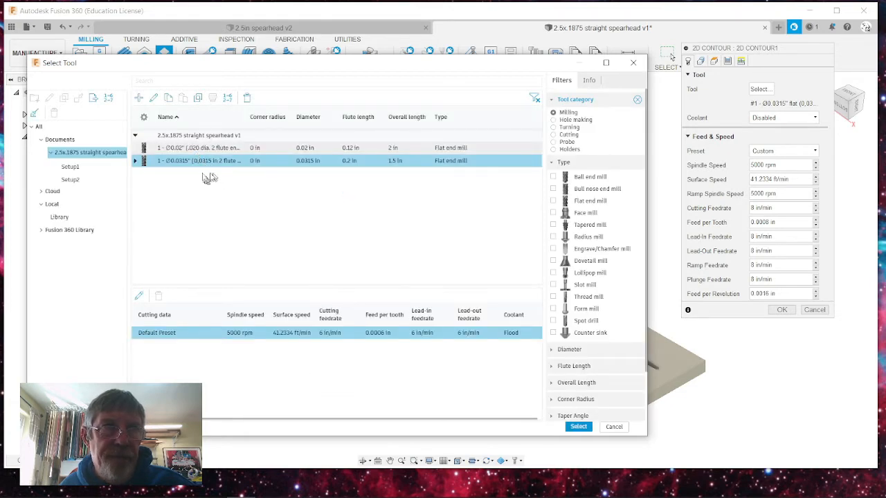
pyautogui.click(206, 148)
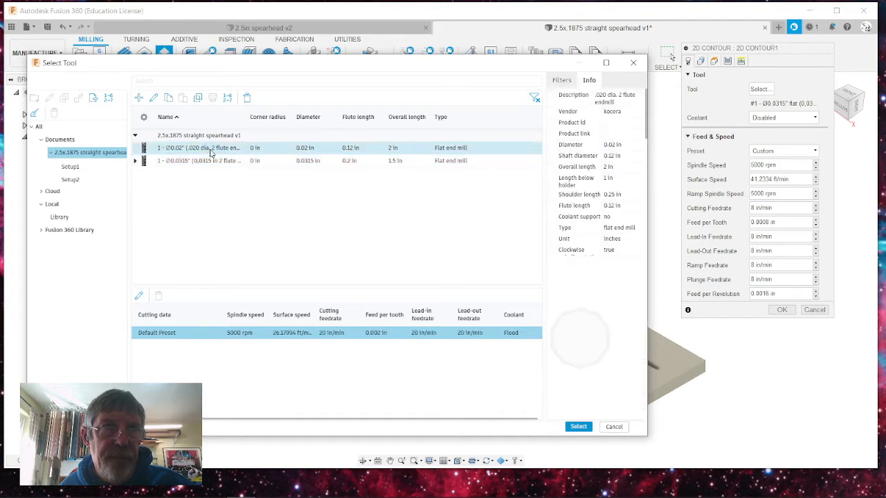
pyautogui.click(579, 426)
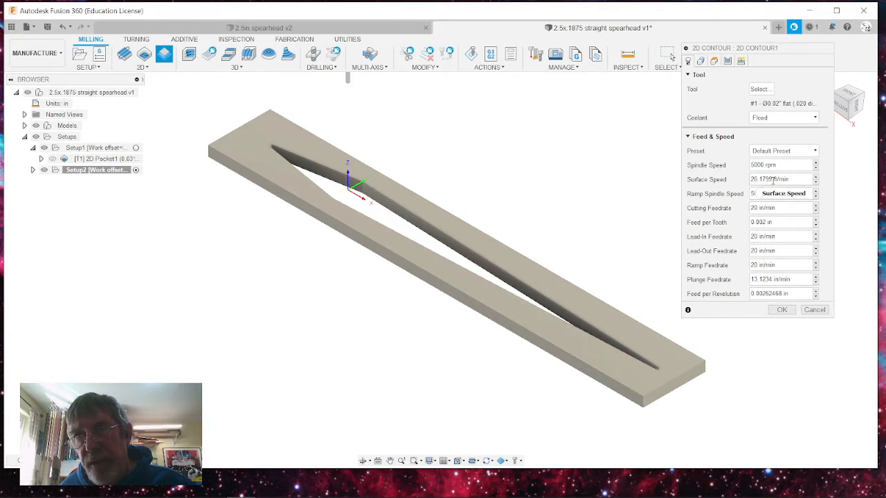
# - Set the contour's cutting, lead-in, lead-out, ramp and plunge feedrates to 8 in/min and disable the coolant
pyautogui.doubleClick(756, 208)
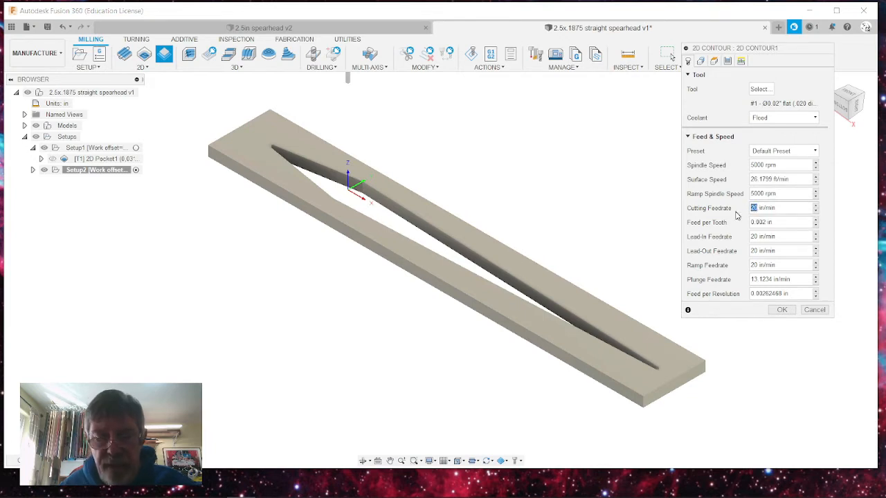
pyautogui.write('8')
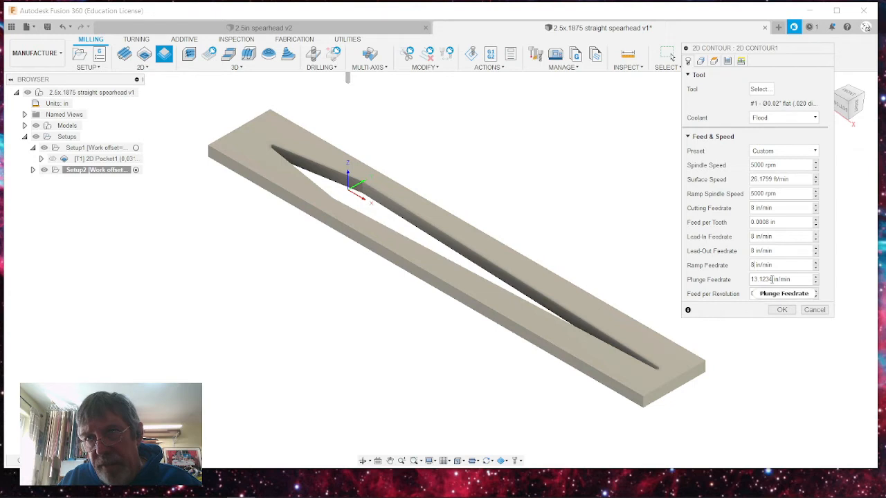
pyautogui.hotkey('ctrl', 'a')
pyautogui.write('8')
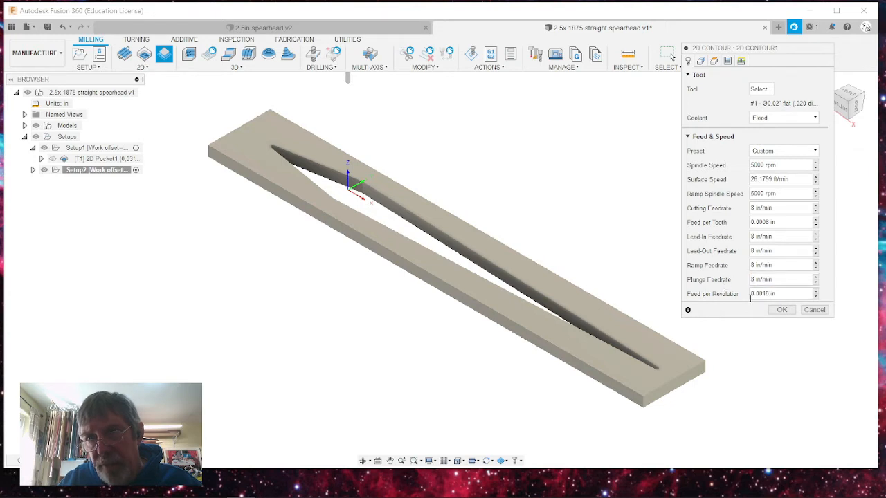
pyautogui.click(768, 119)
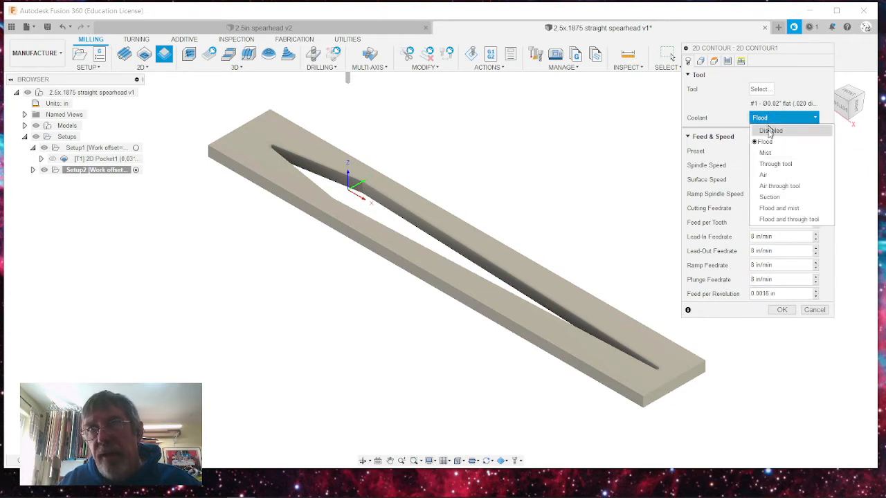
pyautogui.click(770, 133)
# - Select the closed lower edge of the spearhead cutout as the contour chain and generate the 2D Contour toolpath
pyautogui.click(701, 61)
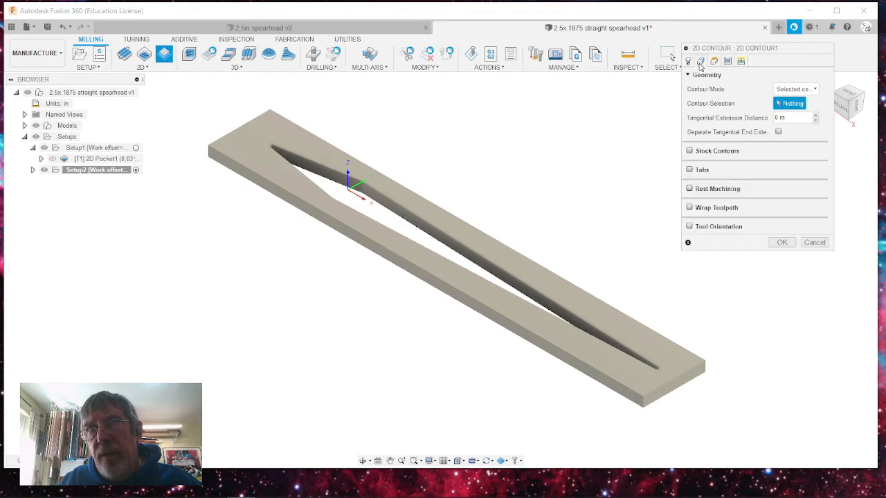
pyautogui.click(383, 213)
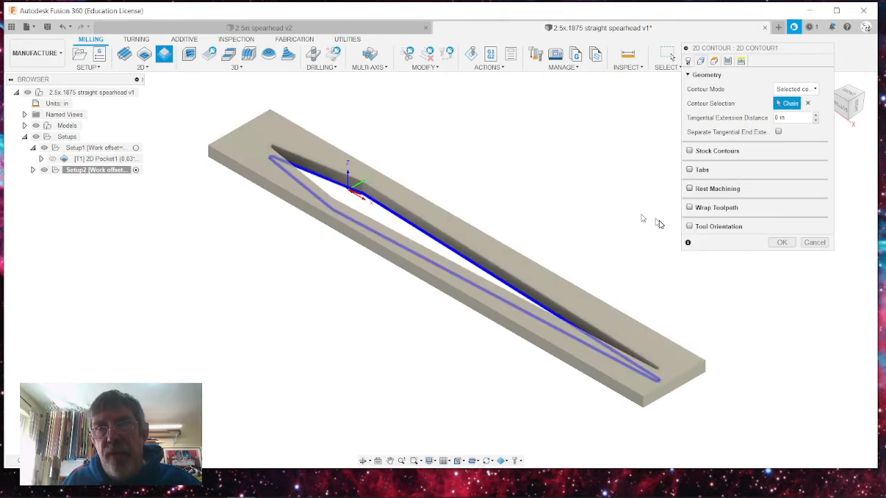
pyautogui.click(781, 243)
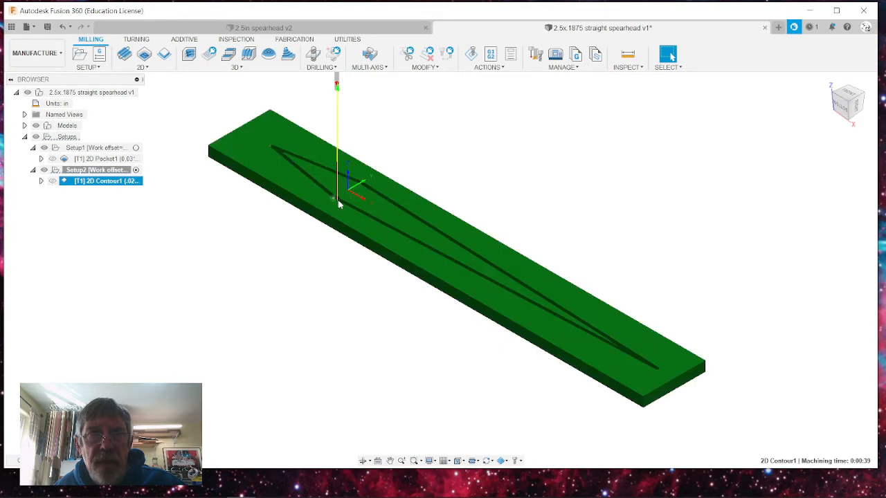
# - Edit the second setup's 2D Contour to use multiple depths with a maximum roughing stepdown of 0.02 in
pyautogui.scroll(6, 330, 200)
pyautogui.scroll(2, 330, 201)
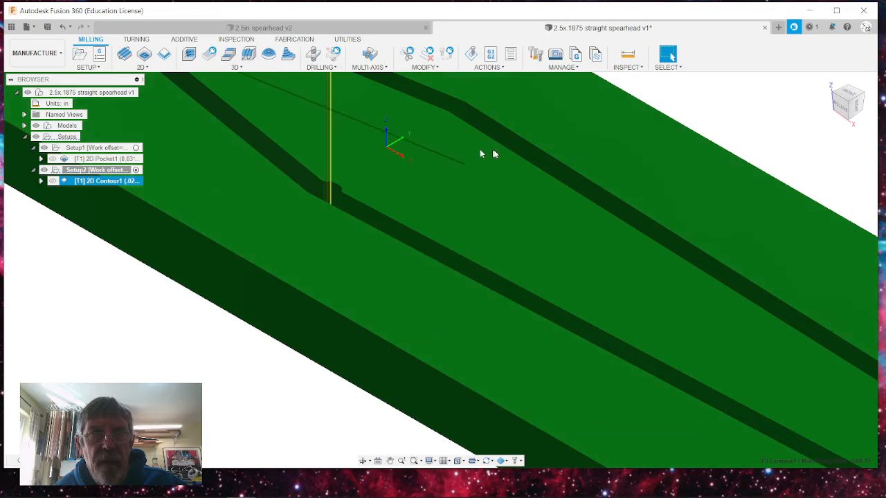
pyautogui.scroll(-3, 482, 154)
pyautogui.scroll(-3, 347, 270)
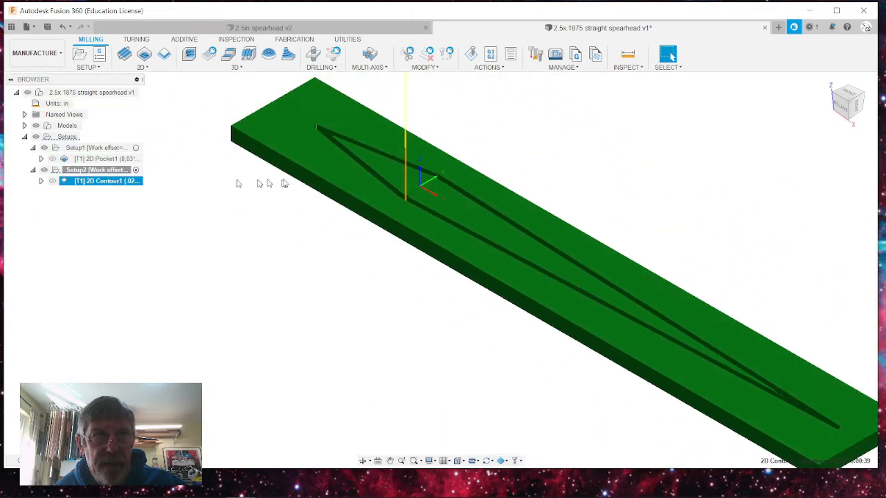
pyautogui.rightClick(99, 181)
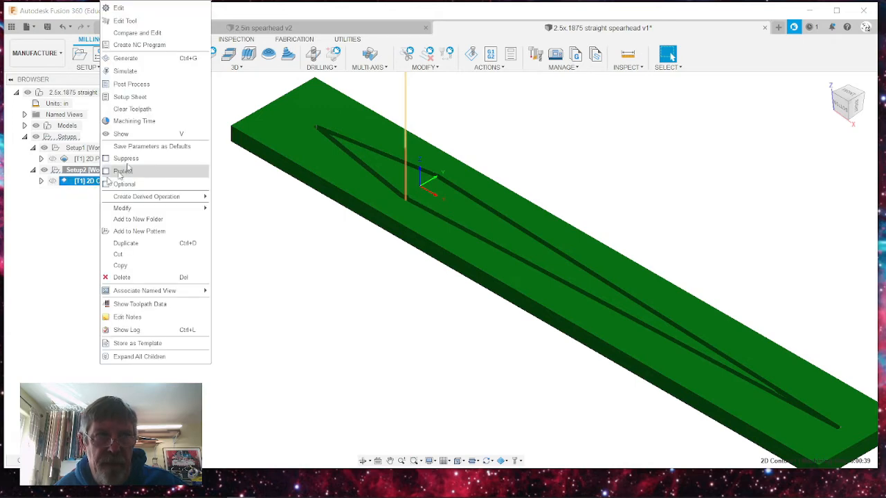
pyautogui.click(131, 8)
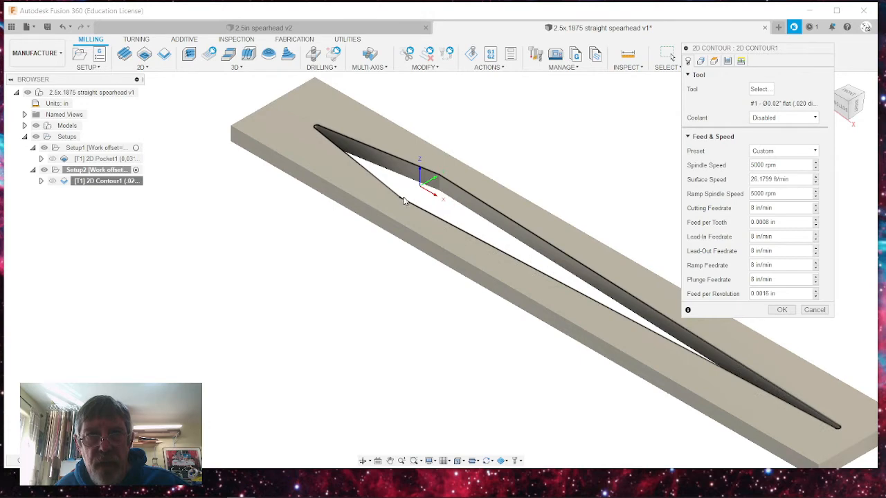
pyautogui.scroll(-1, 519, 178)
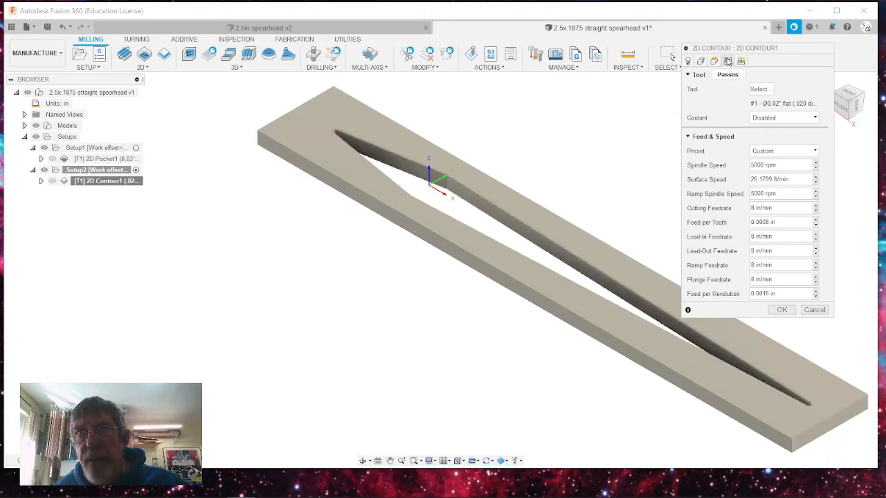
pyautogui.click(728, 61)
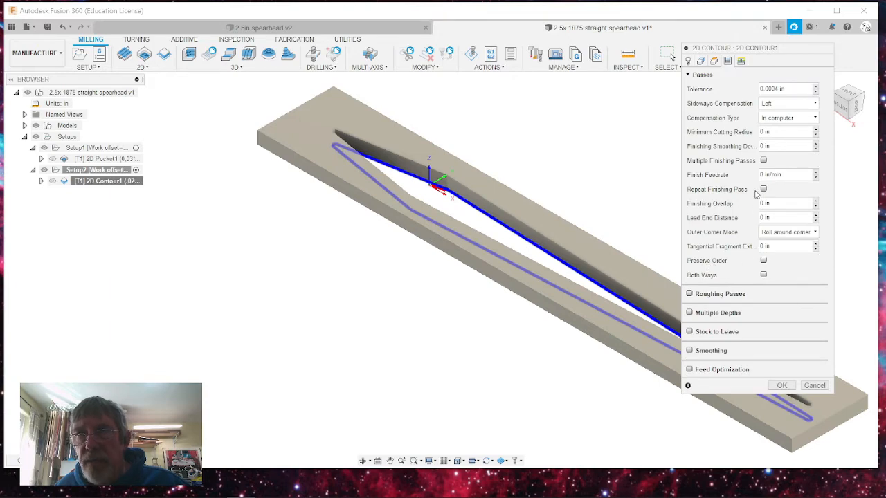
pyautogui.click(690, 313)
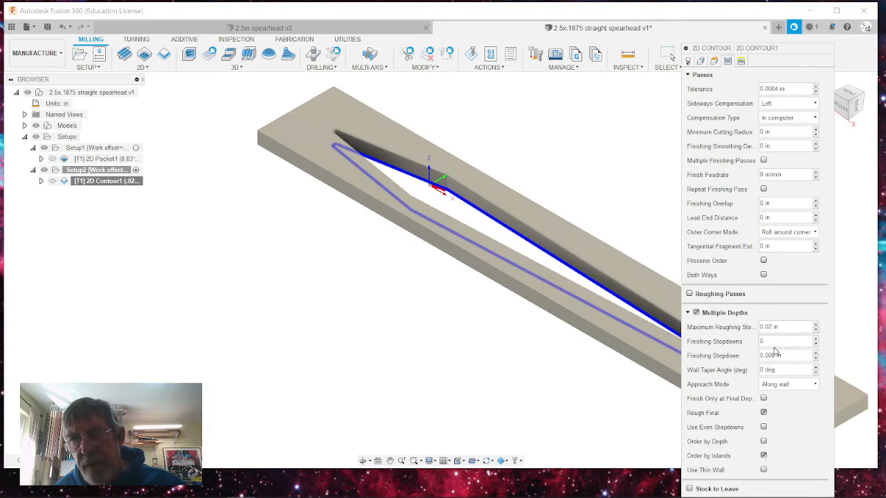
# - Turn off the contour's lead-in and lead-out, enable ramping with a 0.02 in maximum ramp stepdown, and regenerate the toolpath
pyautogui.click(742, 61)
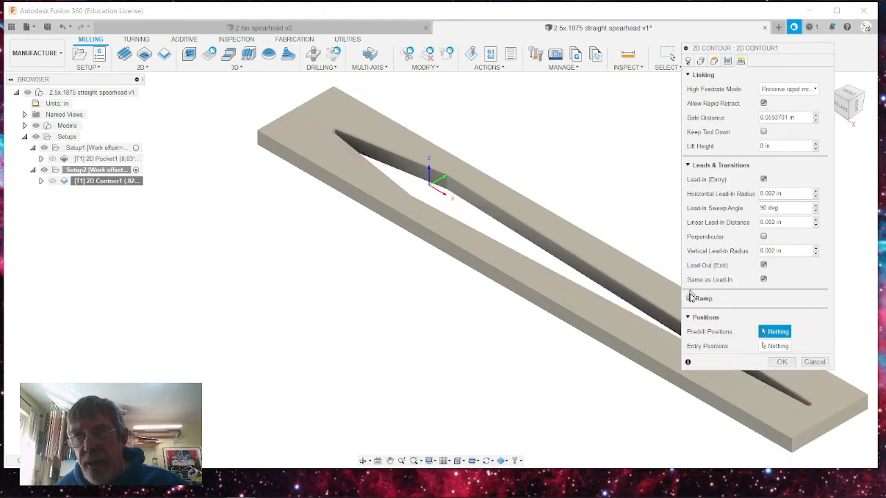
pyautogui.click(690, 299)
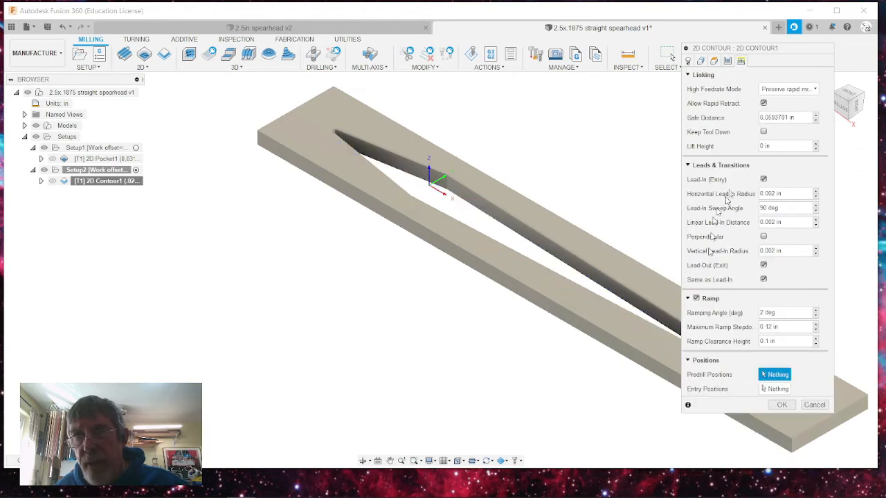
pyautogui.click(763, 180)
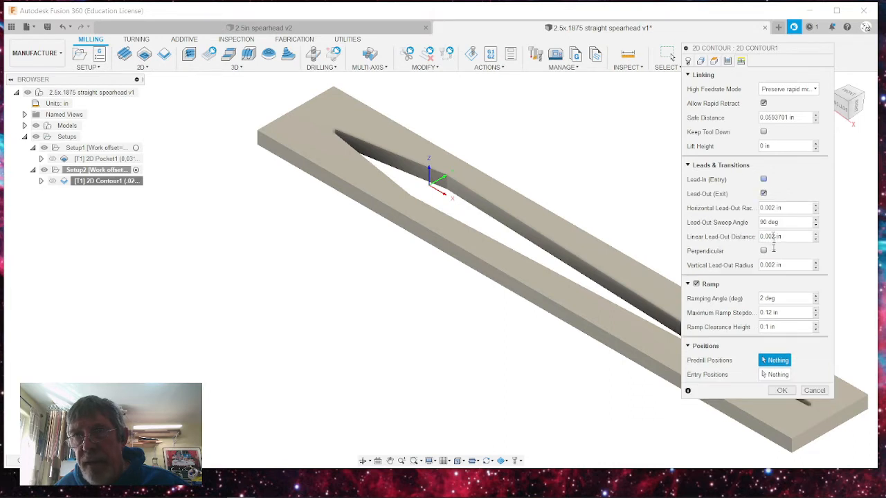
pyautogui.click(764, 194)
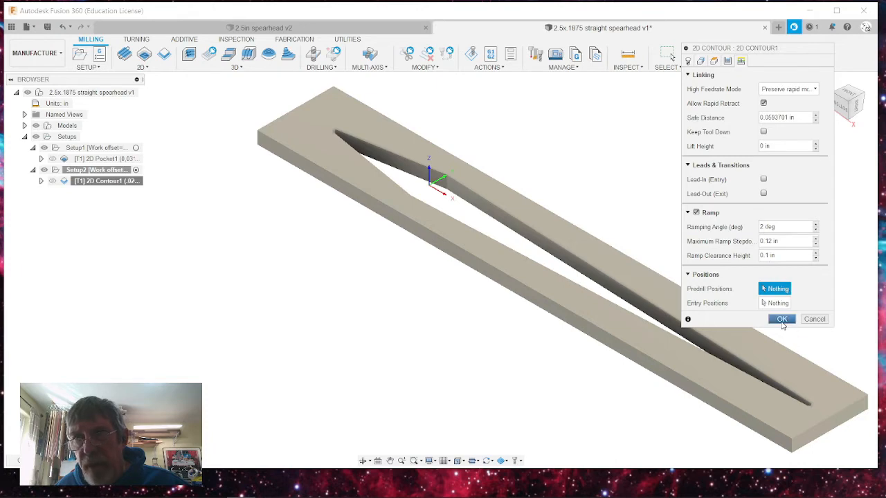
pyautogui.click(767, 241)
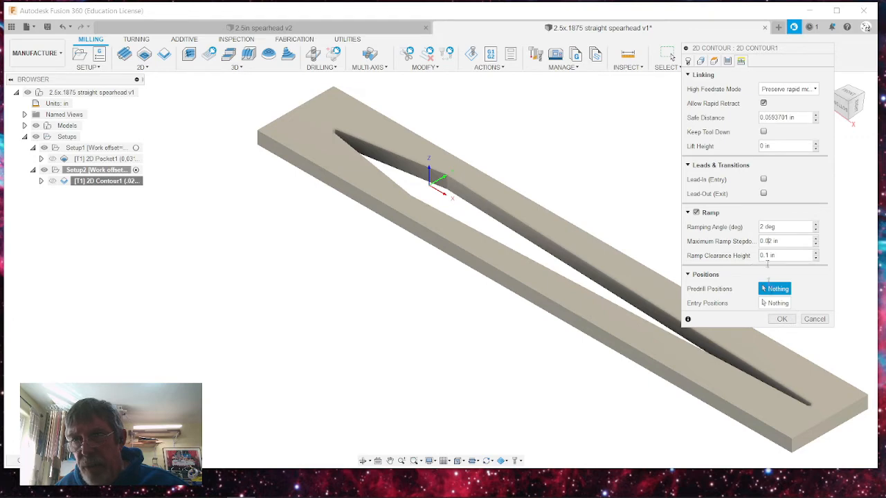
pyautogui.click(782, 319)
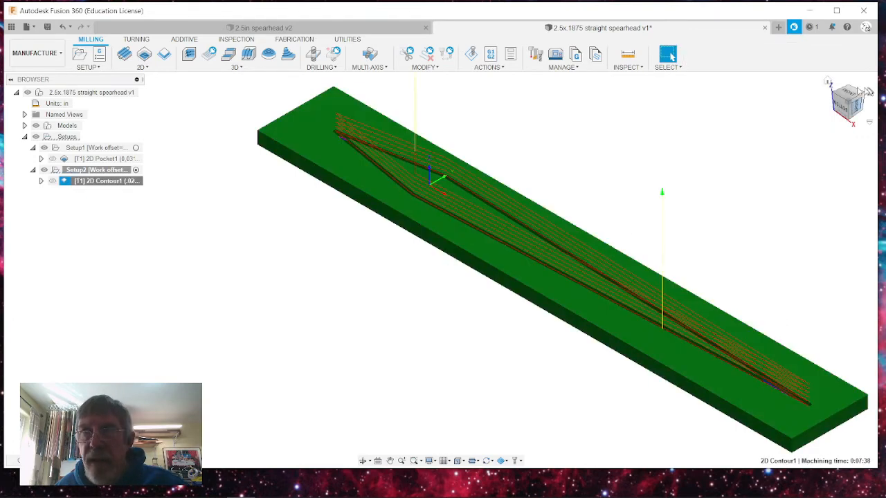
# - Set the contour's ramp clearance height to 0.025 in and regenerate the toolpath
pyautogui.click(842, 110)
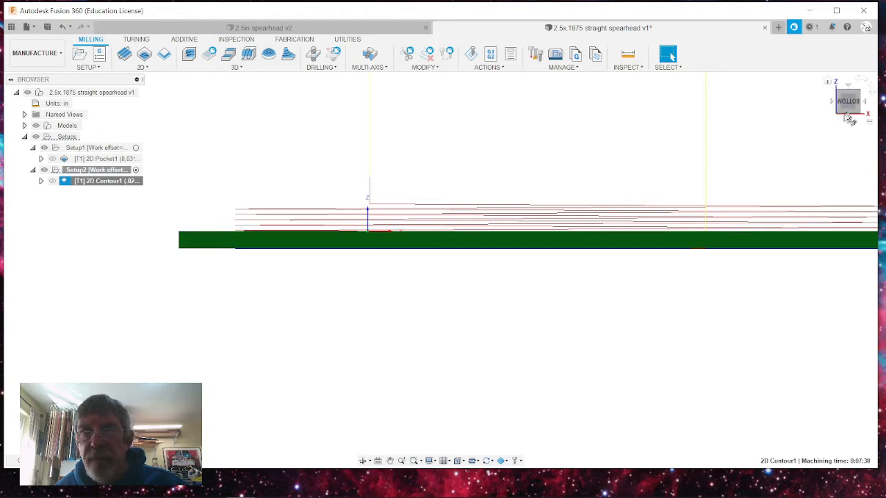
pyautogui.rightClick(92, 183)
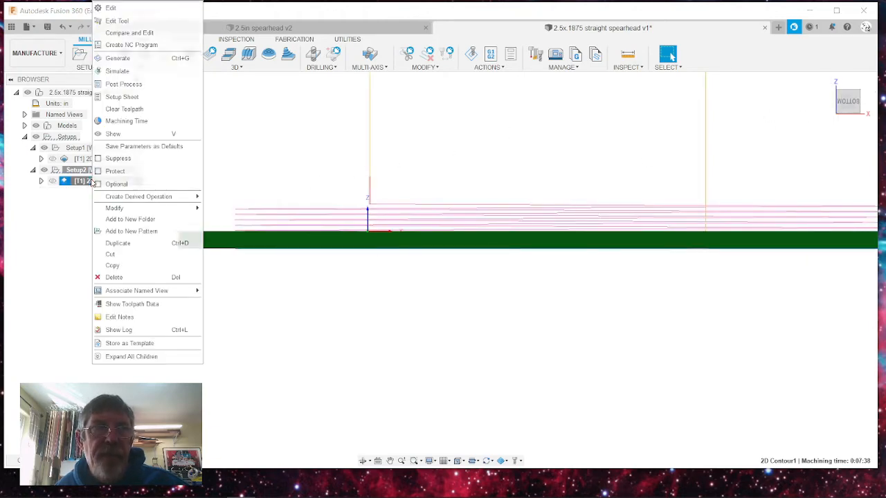
pyautogui.click(122, 10)
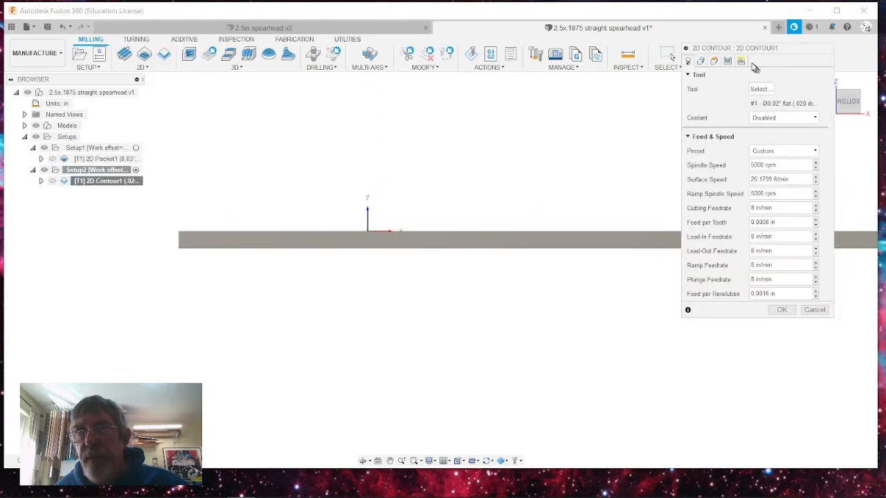
pyautogui.click(741, 62)
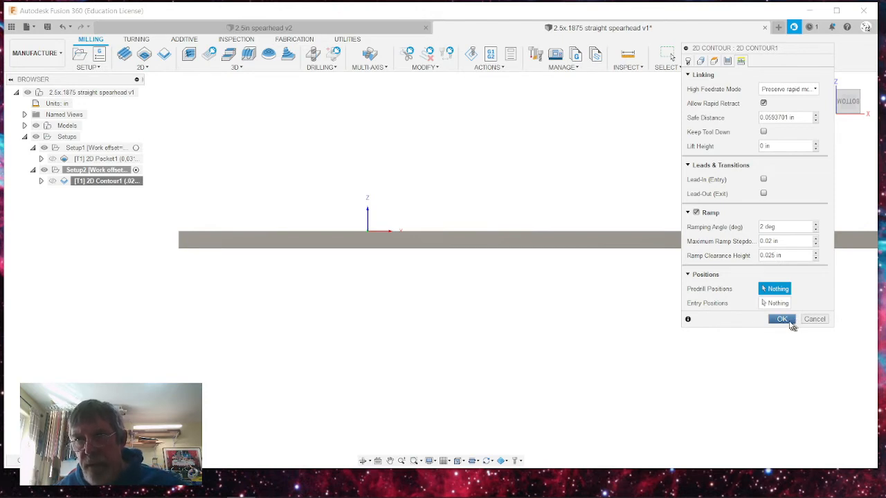
pyautogui.click(782, 320)
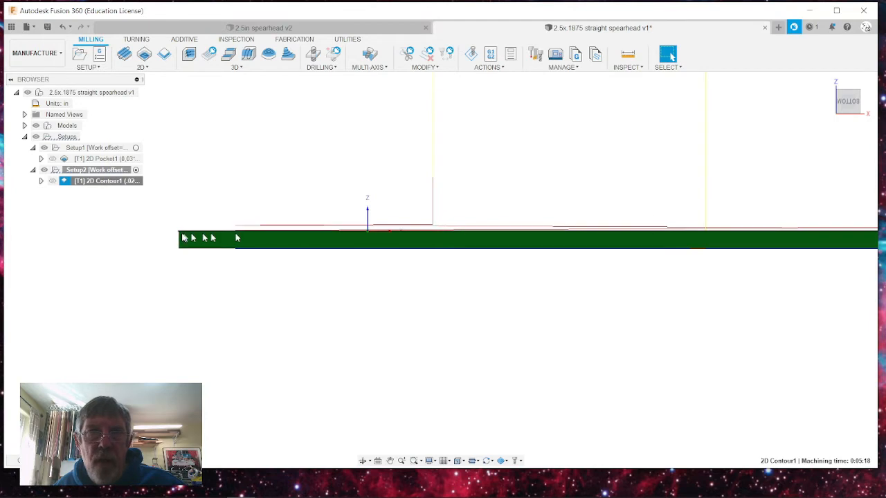
# - Switch the model's visual style to wireframe and inspect the contour toolpath's passes around the spearhead cutout
pyautogui.scroll(-1, 238, 242)
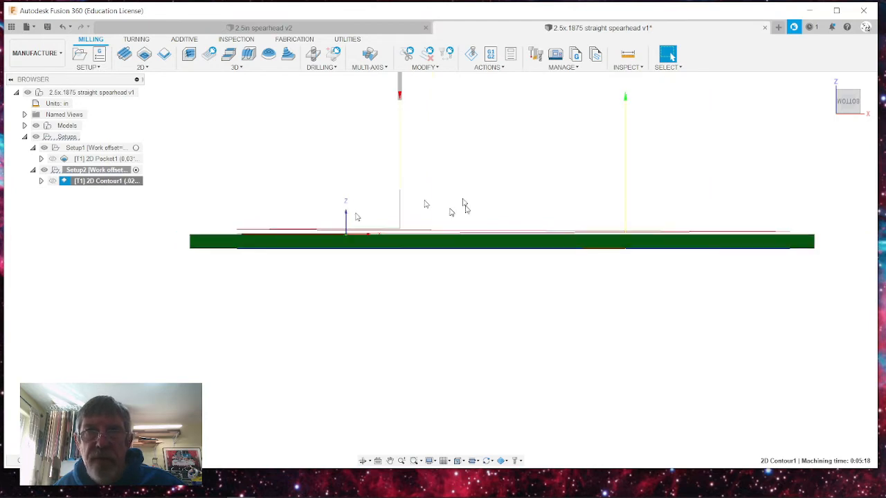
pyautogui.click(853, 99)
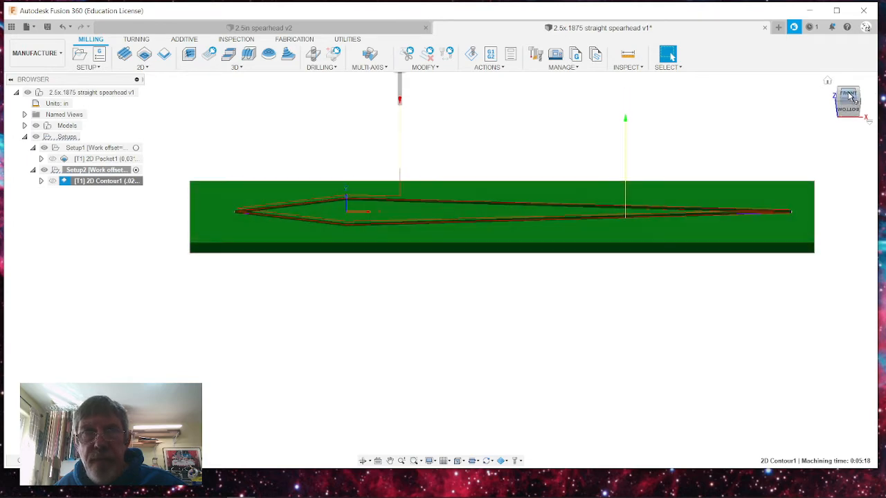
pyautogui.scroll(2, 450, 238)
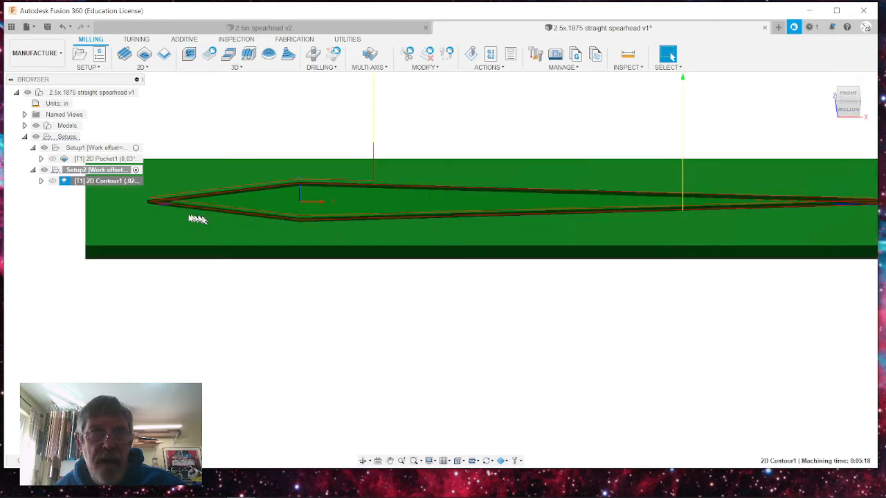
pyautogui.scroll(4, 152, 206)
pyautogui.scroll(2, 173, 206)
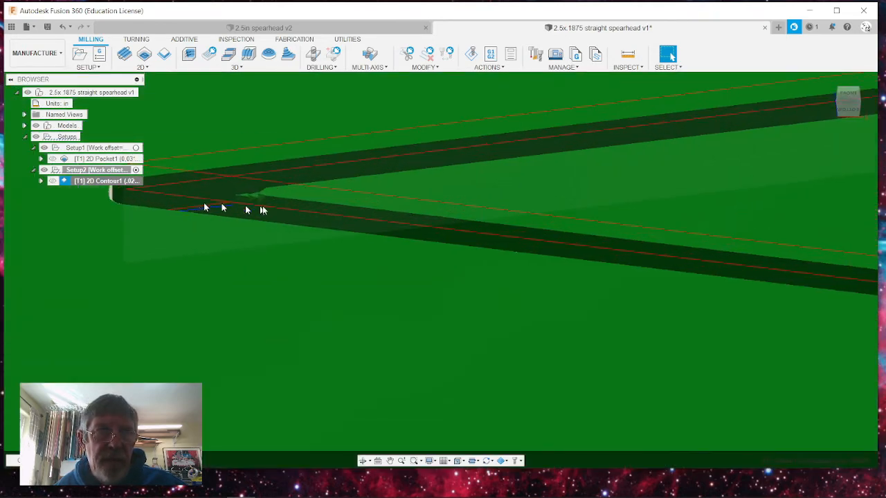
pyautogui.scroll(-5, 241, 201)
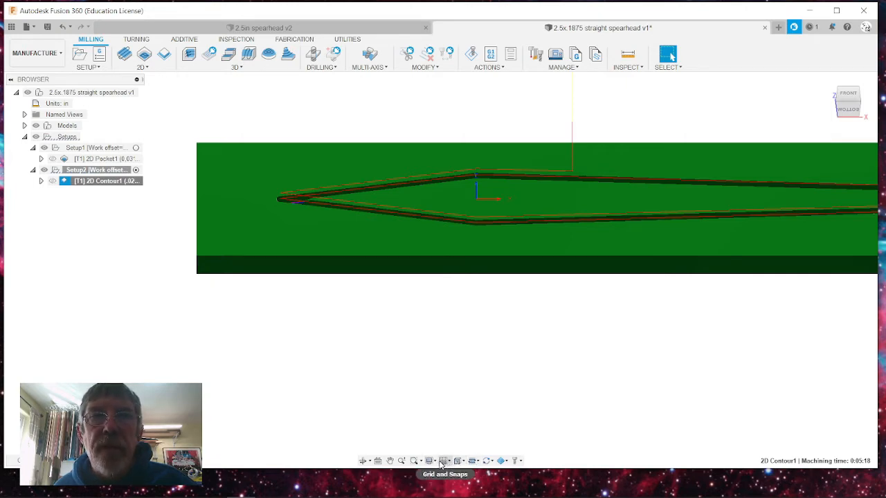
pyautogui.click(430, 461)
pyautogui.moveTo(465, 372)
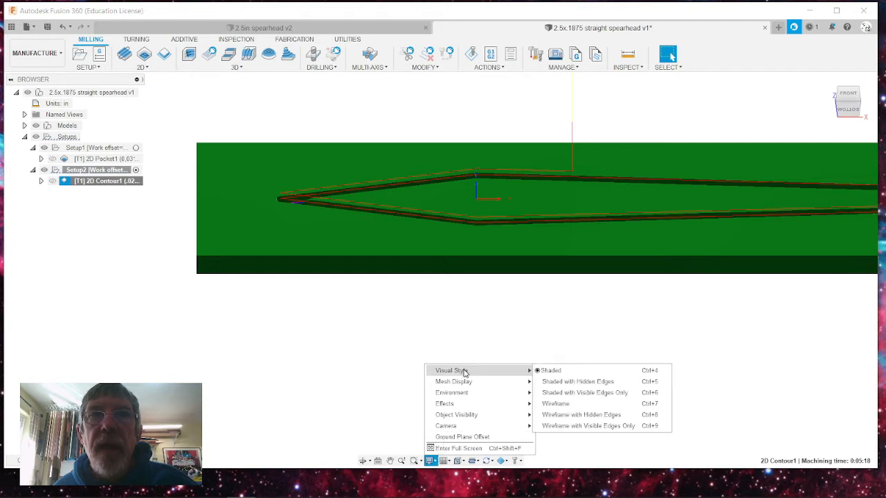
pyautogui.click(556, 408)
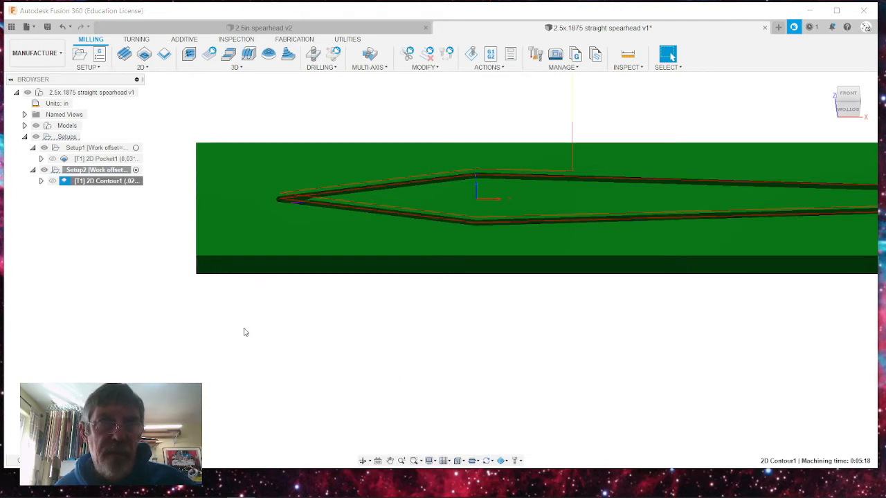
pyautogui.click(89, 181)
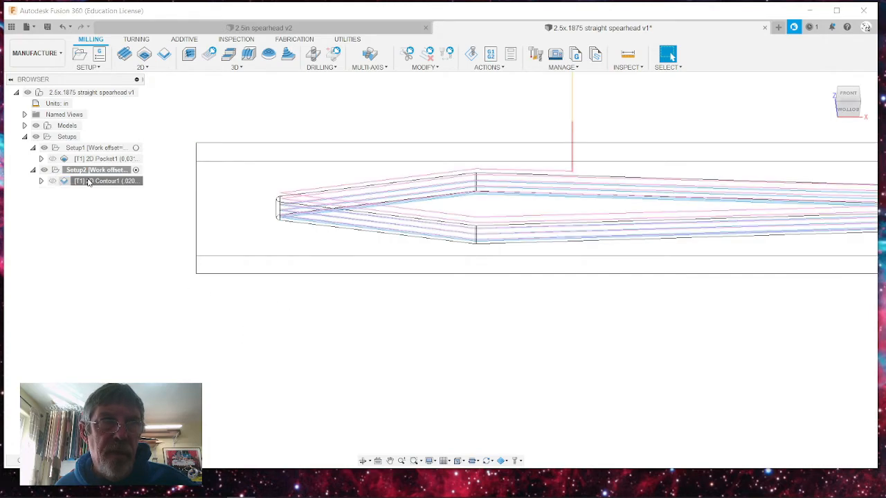
pyautogui.click(153, 234)
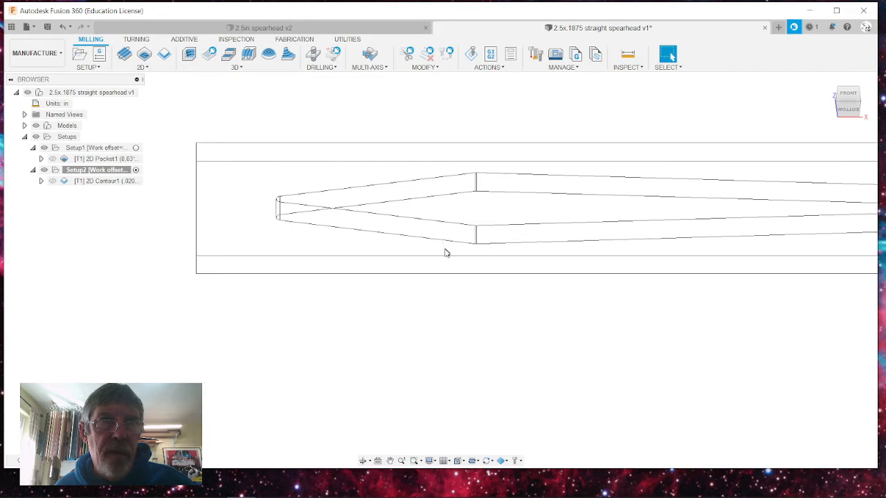
# - Simulate the toolpaths of both setups, pause at the contour operation, and close the simulation
pyautogui.click(471, 55)
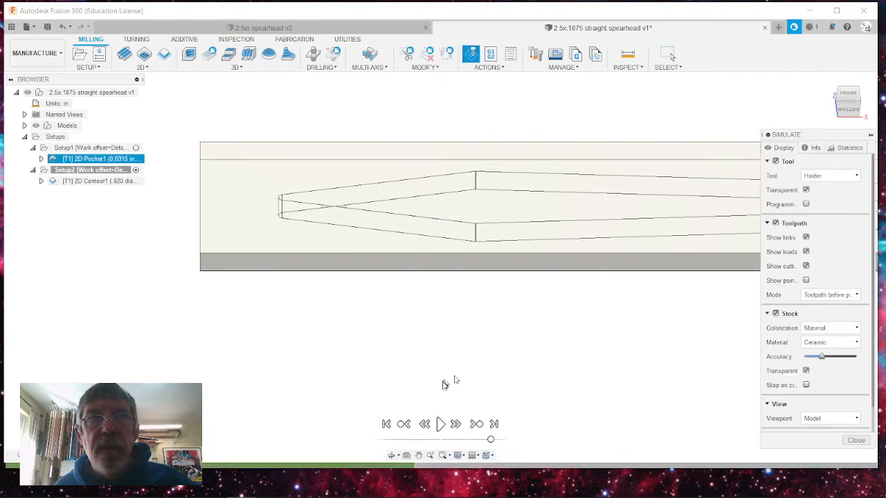
pyautogui.click(441, 424)
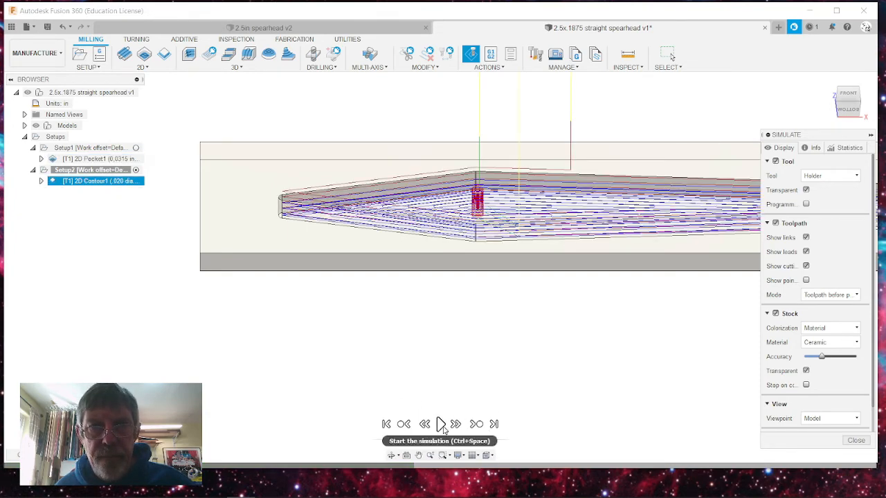
pyautogui.click(441, 423)
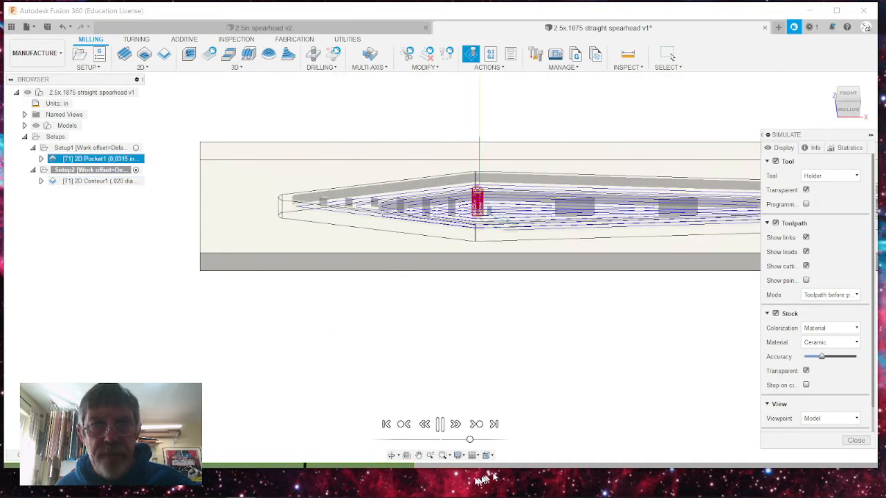
pyautogui.click(98, 183)
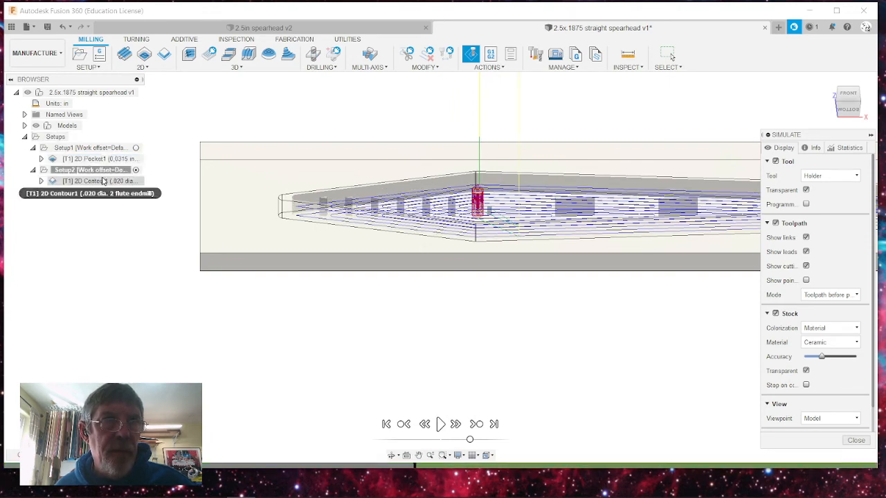
pyautogui.click(101, 174)
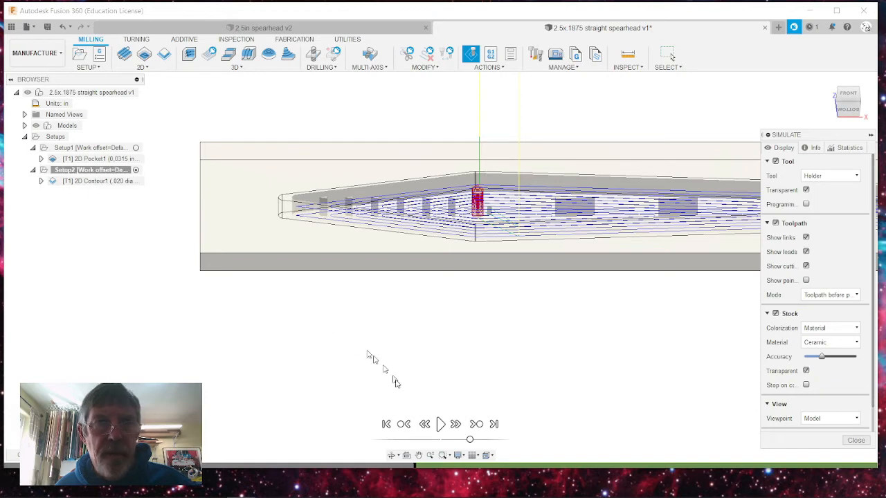
pyautogui.click(855, 441)
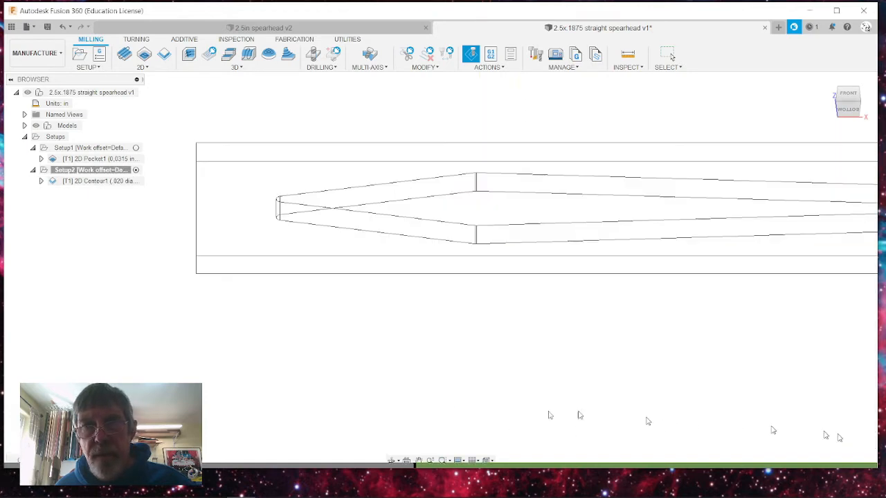
# - Simulate Setup2, view the contour toolpath around the spearhead cutout from an angle and from the front, and close the simulation
pyautogui.click(102, 171)
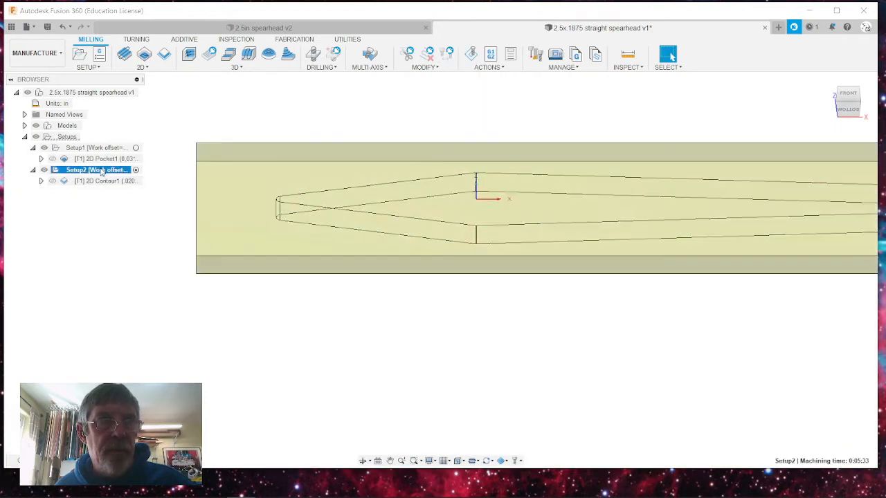
pyautogui.click(473, 55)
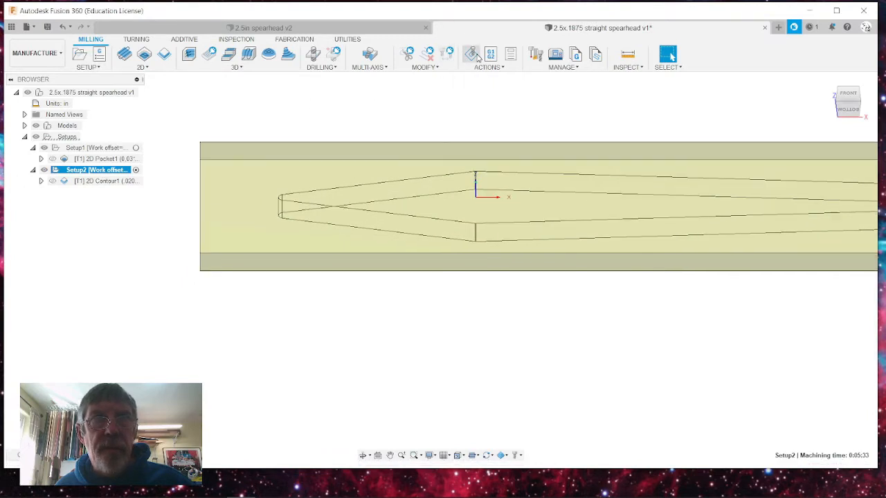
pyautogui.click(440, 426)
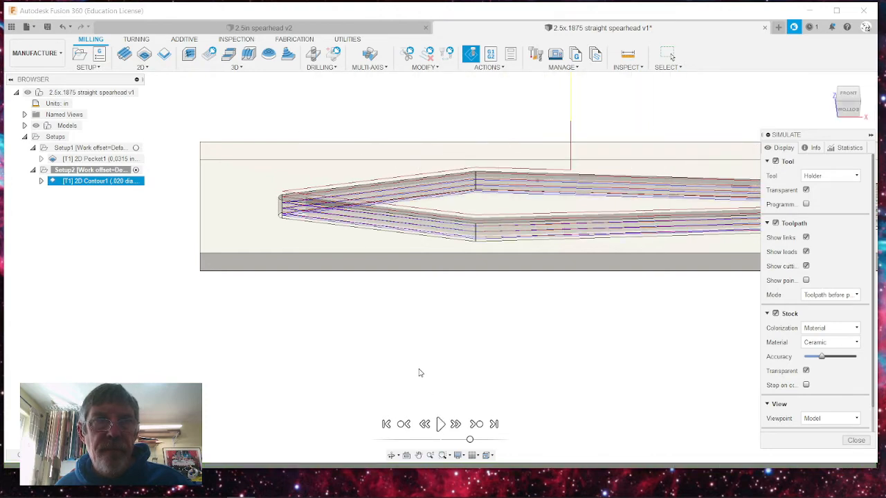
pyautogui.scroll(-2, 139, 227)
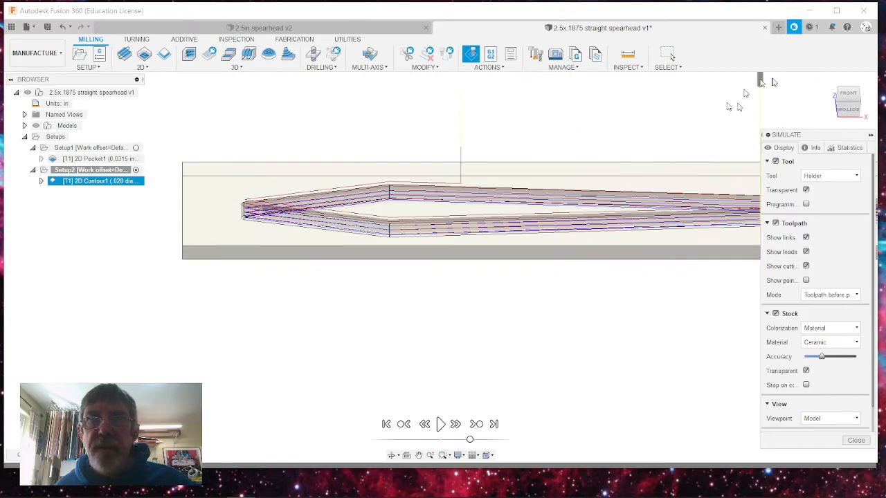
pyautogui.click(848, 97)
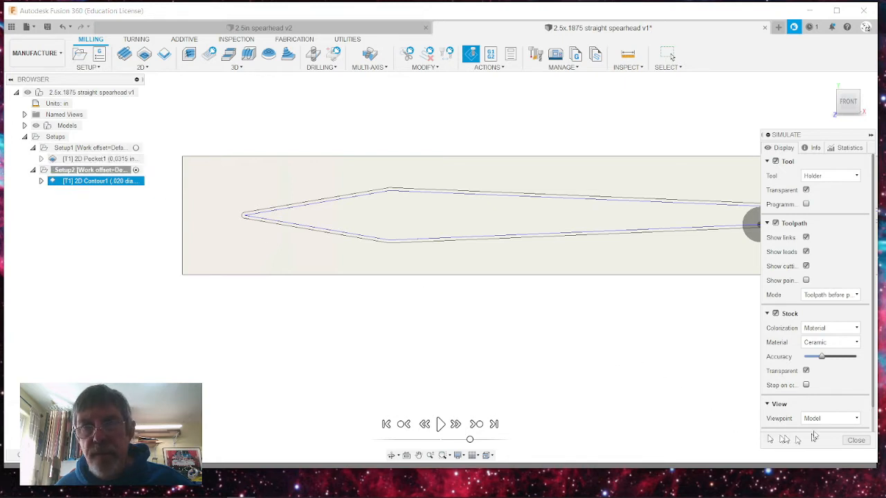
pyautogui.click(856, 440)
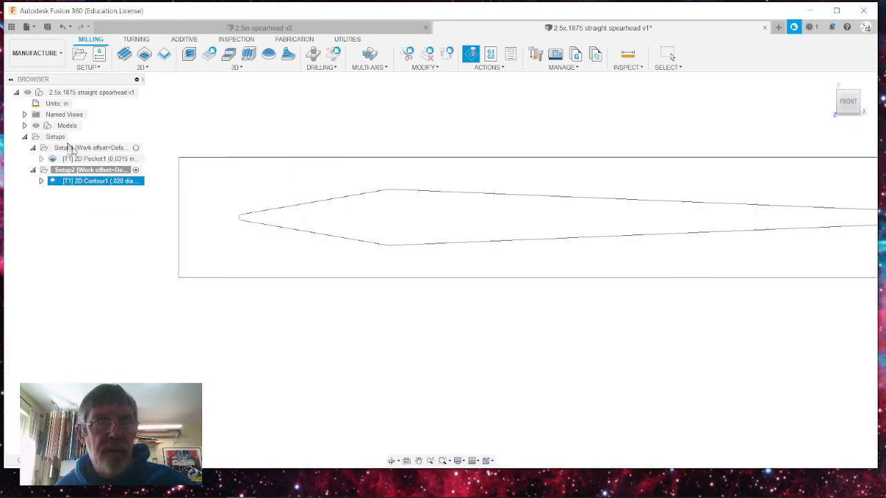
# - Examine how the 2D pocket's toolpath clears the rounded tip of the spearhead cutout
pyautogui.click(90, 160)
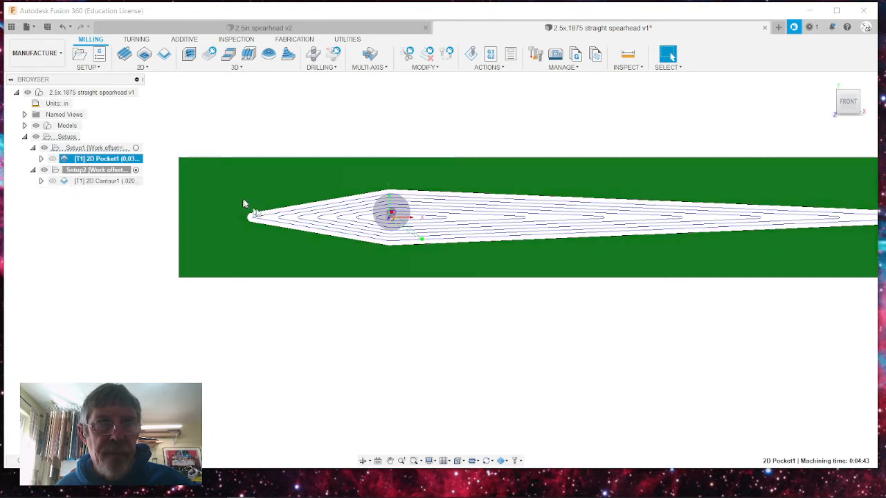
pyautogui.scroll(2, 247, 220)
pyautogui.scroll(2, 248, 220)
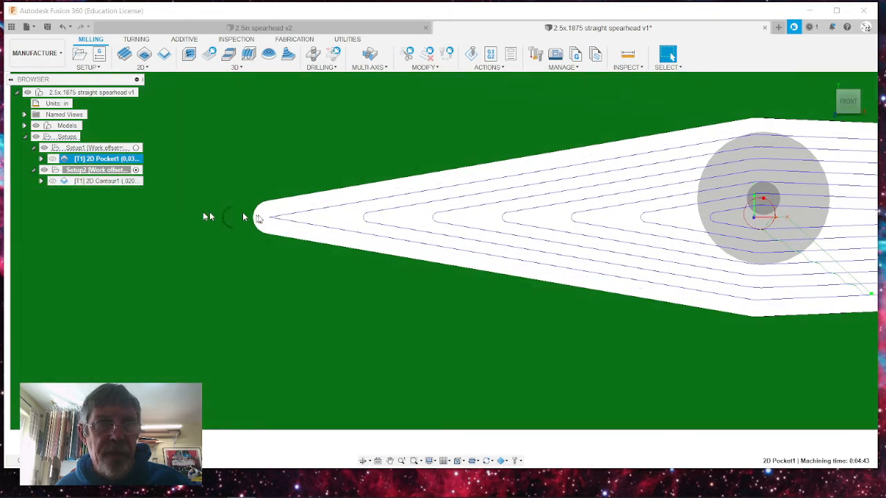
pyautogui.scroll(-1, 256, 216)
pyautogui.scroll(-5, 256, 216)
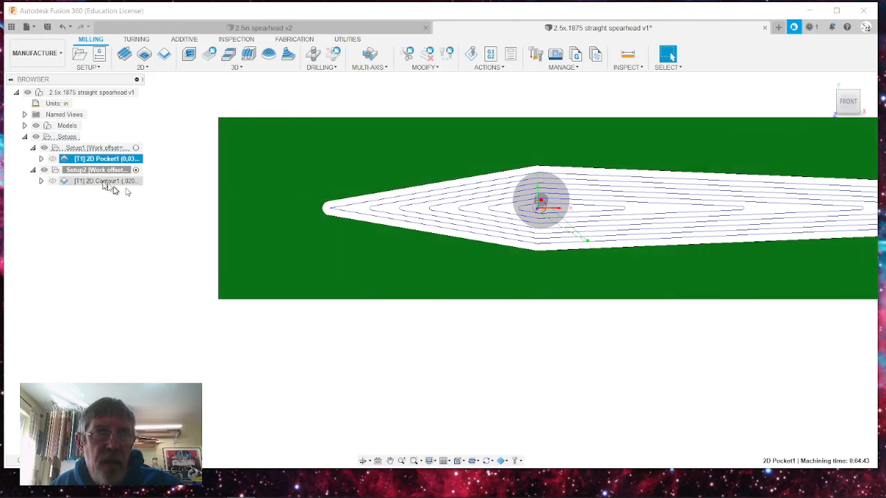
pyautogui.click(97, 170)
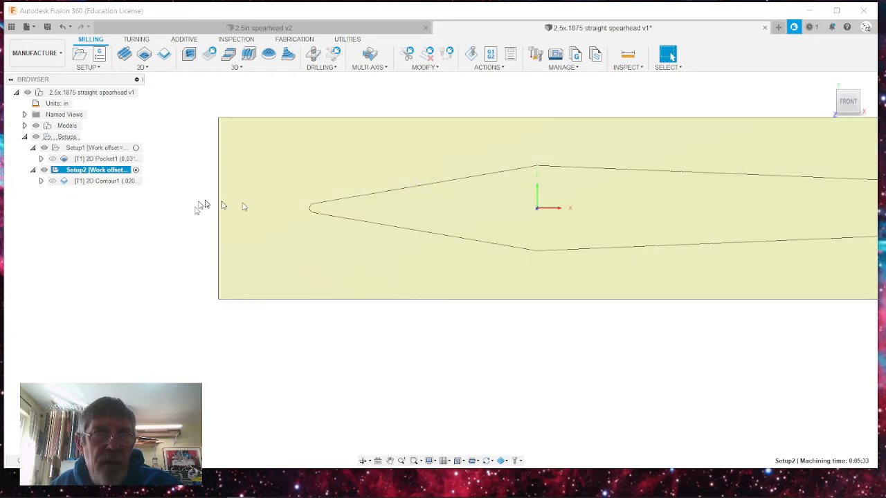
# - Enable stock to leave on the 2D pocket with 0.002 in radial and 0 axial, and regenerate the toolpath
pyautogui.click(109, 160)
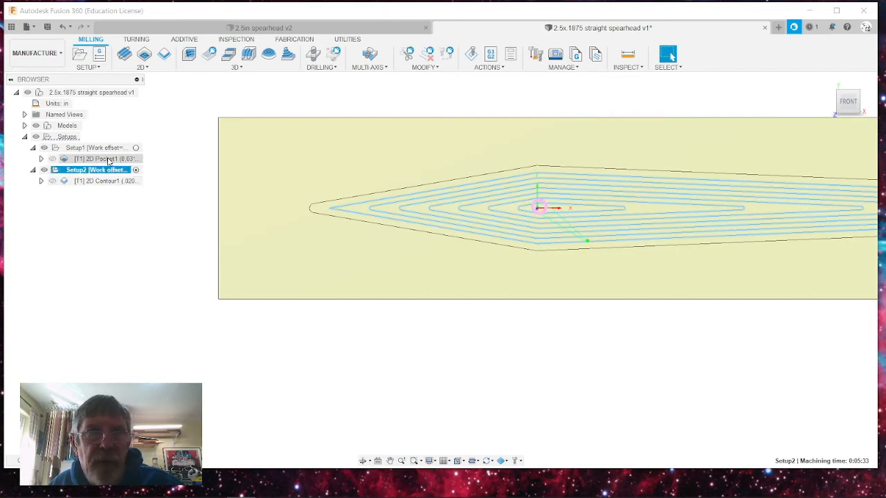
pyautogui.rightClick(108, 159)
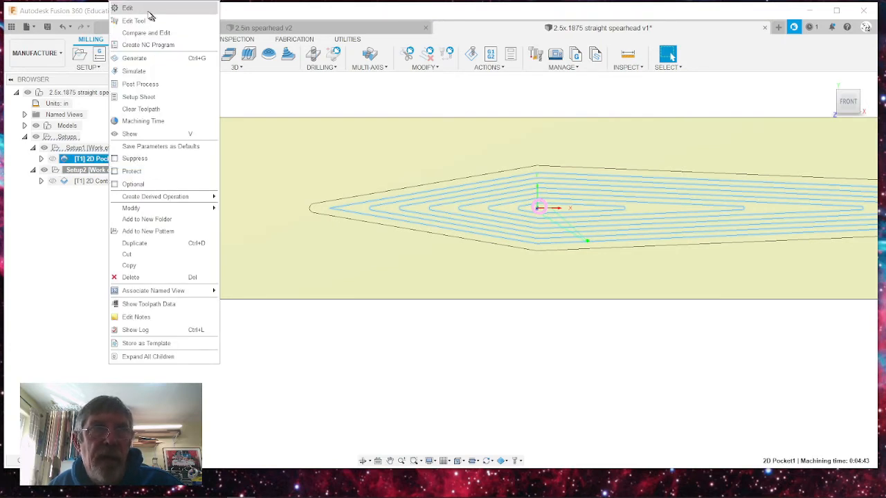
pyautogui.click(148, 10)
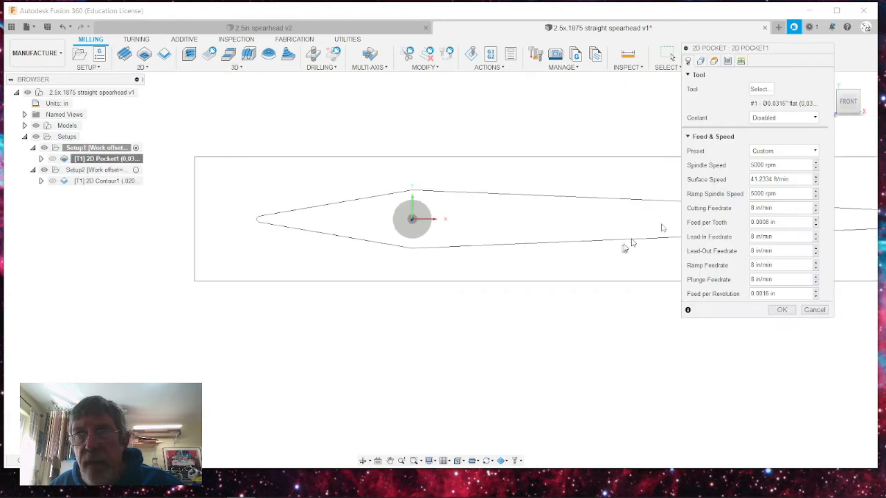
pyautogui.click(728, 62)
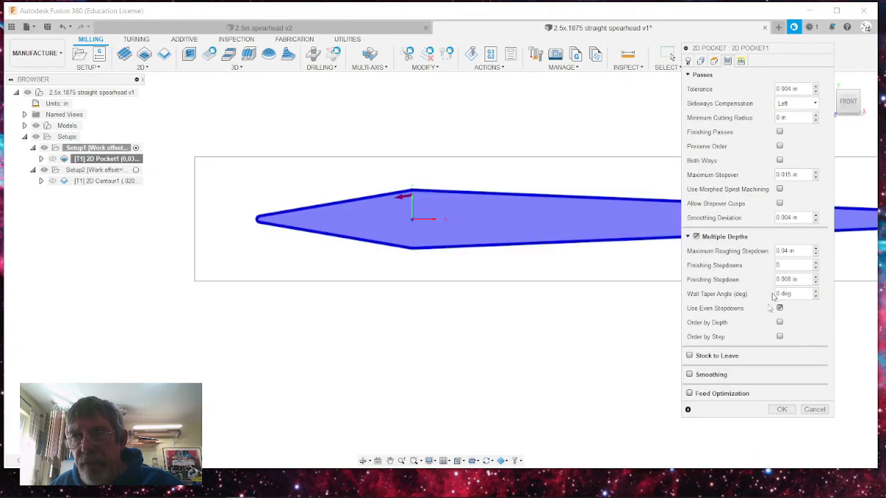
pyautogui.click(690, 356)
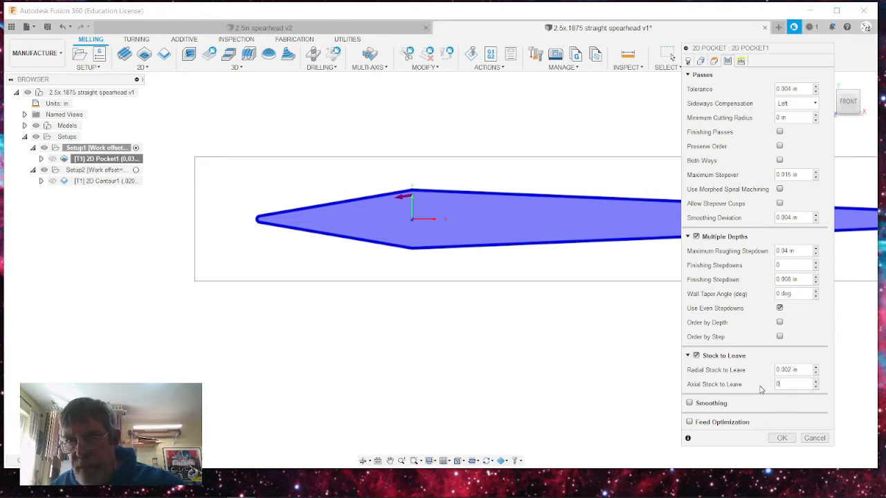
pyautogui.click(780, 439)
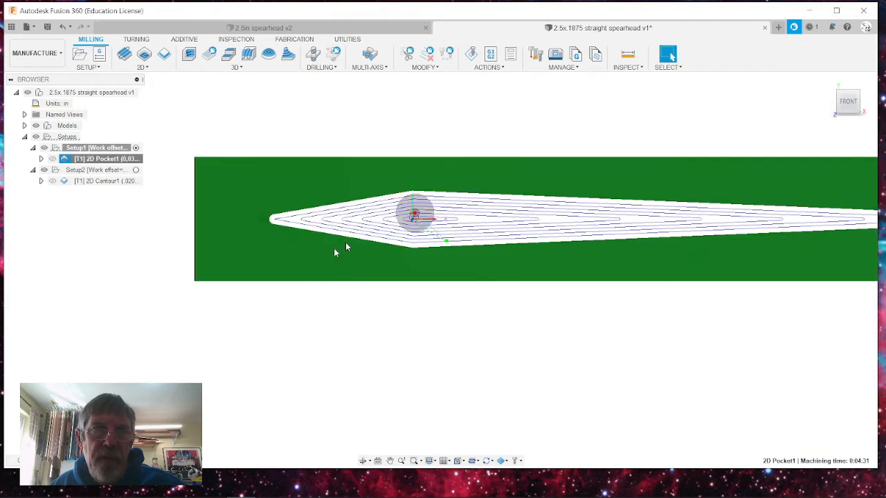
# - Inspect the regenerated pocket toolpath at the spearhead tip and check the operation's machining time in the simulation statistics
pyautogui.scroll(5, 340, 247)
pyautogui.scroll(4, 229, 227)
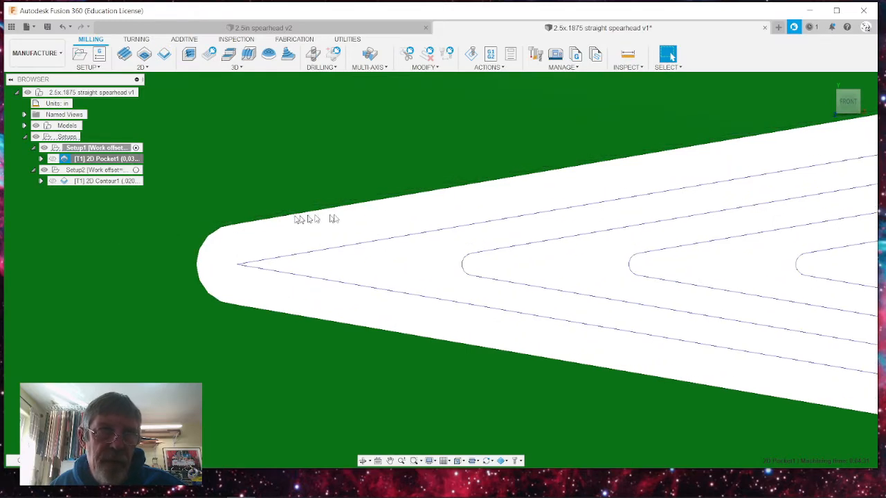
pyautogui.scroll(-6, 305, 219)
pyautogui.scroll(-5, 214, 224)
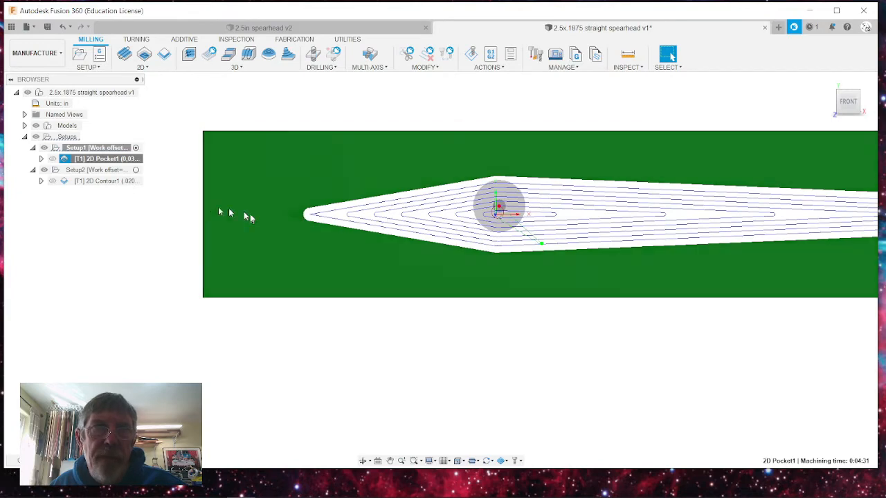
pyautogui.click(167, 138)
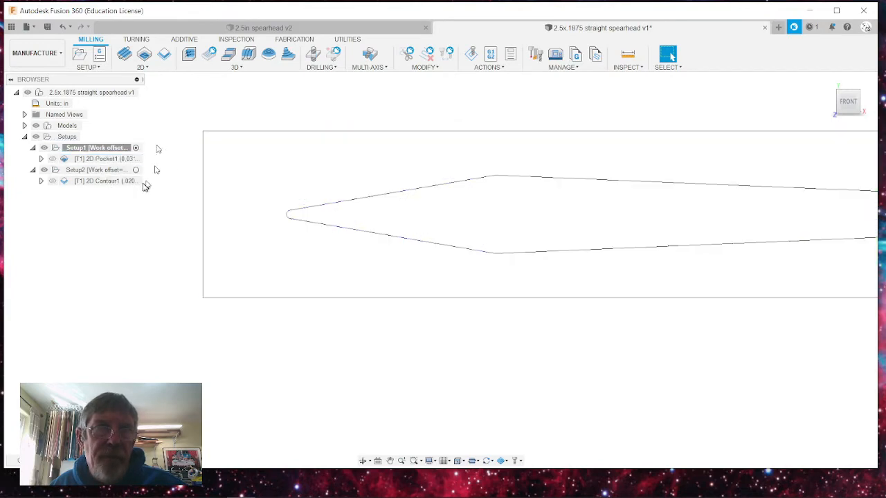
pyautogui.click(115, 160)
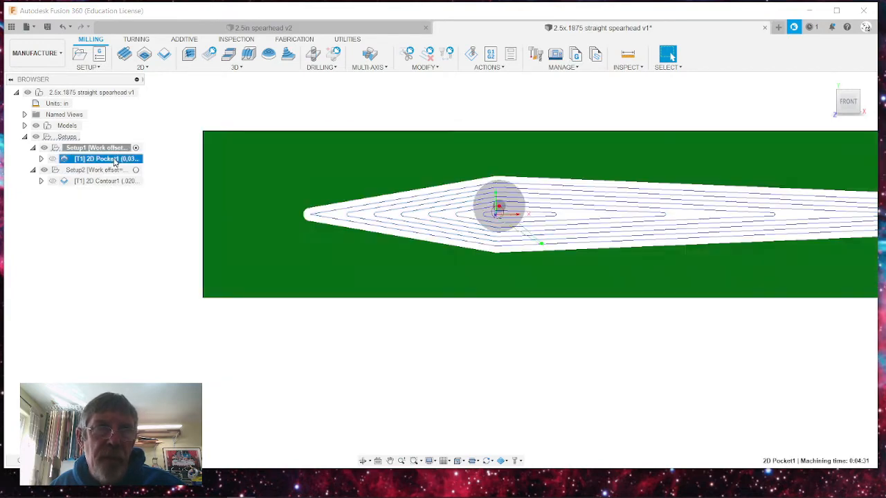
pyautogui.click(471, 54)
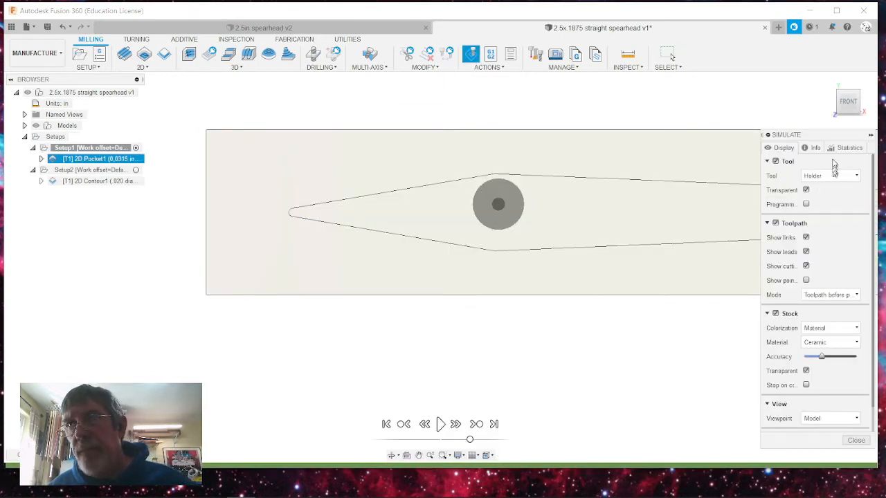
pyautogui.click(834, 149)
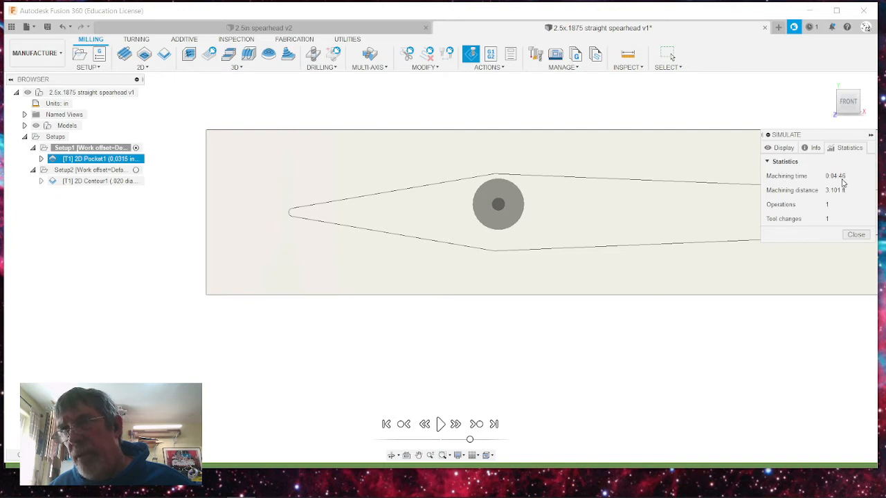
pyautogui.click(856, 235)
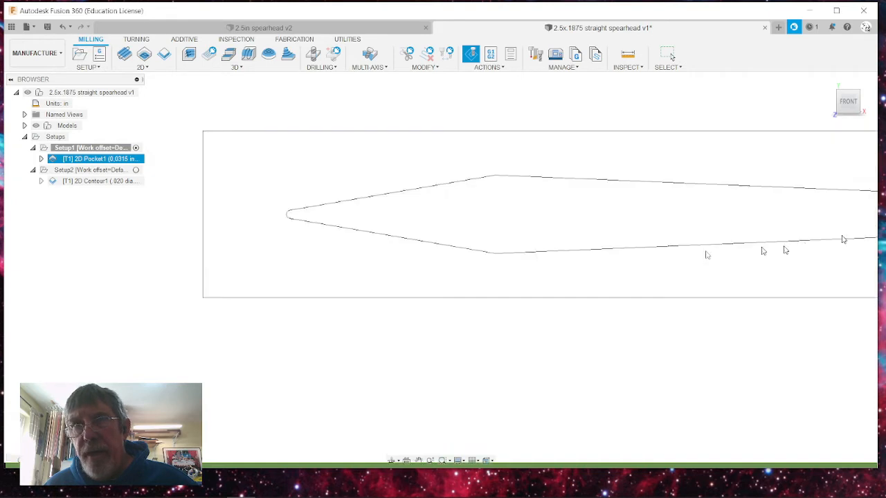
# - Make Setup2 the active setup
pyautogui.click(107, 181)
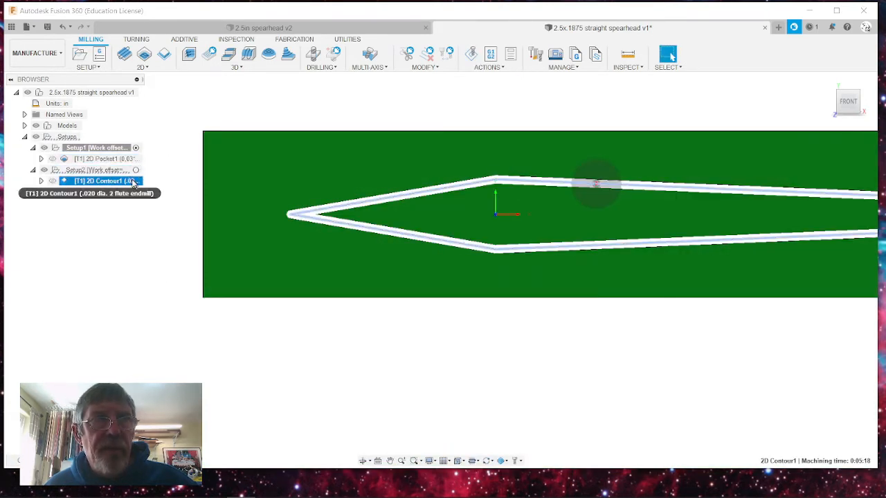
pyautogui.click(133, 171)
pyautogui.click(136, 170)
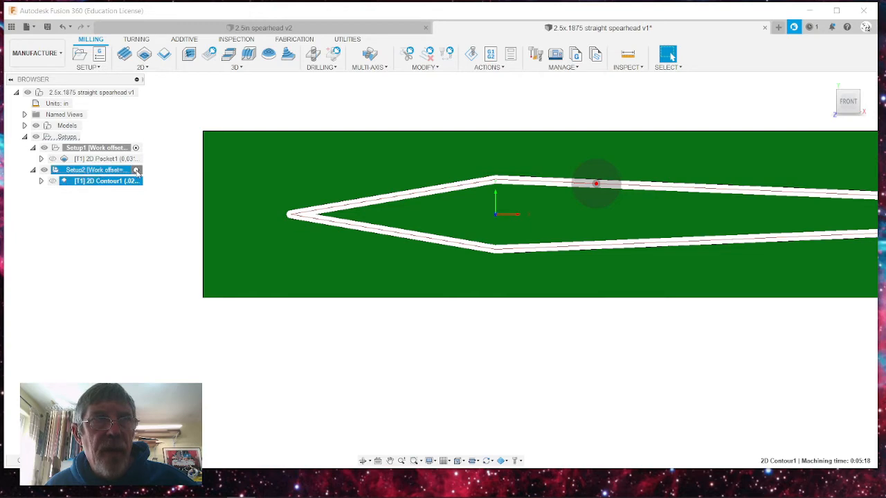
# - Open a simulation of the 2D contour, check its machining statistics, view the stock in isometric, and close the simulation
pyautogui.click(132, 181)
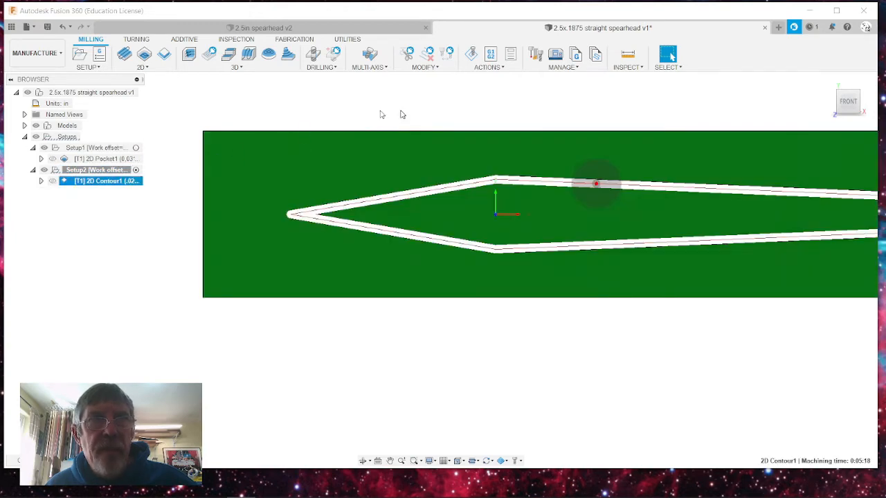
pyautogui.click(471, 54)
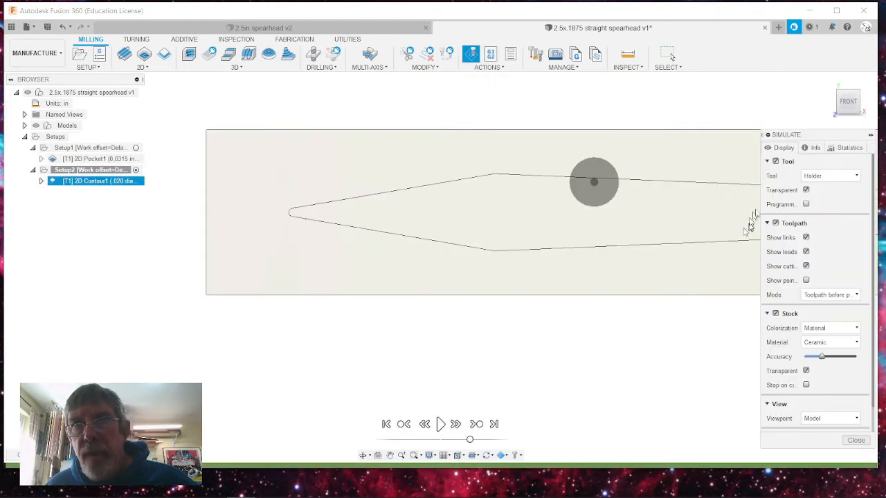
pyautogui.click(831, 149)
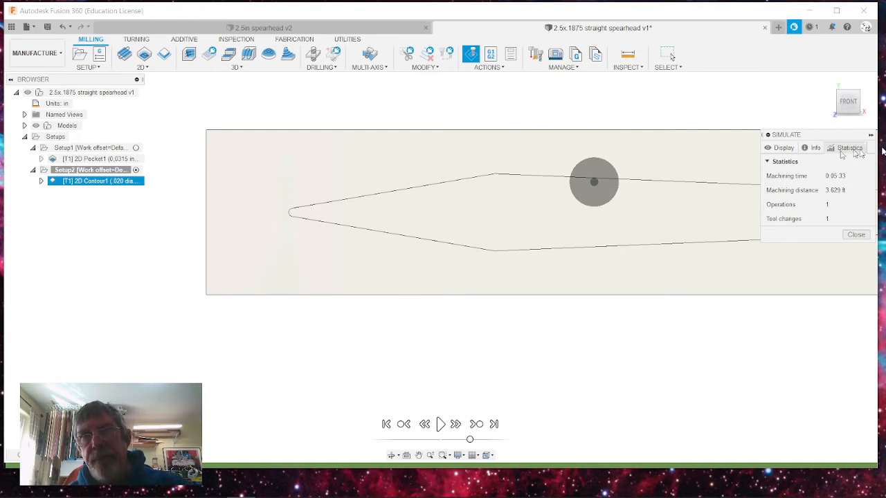
pyautogui.scroll(-5, 420, 187)
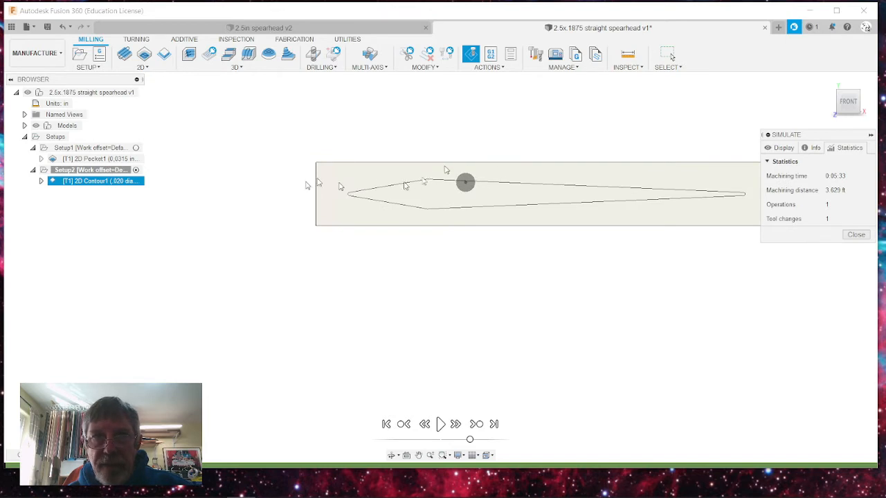
pyautogui.click(849, 111)
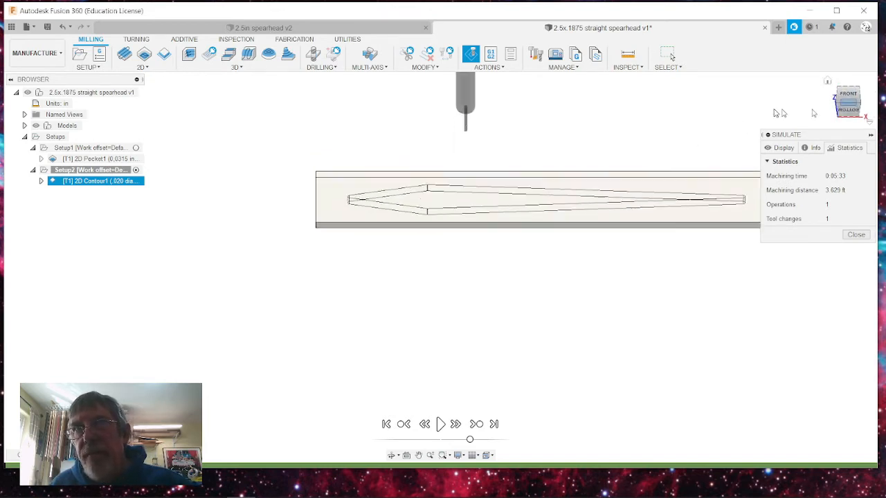
pyautogui.click(859, 105)
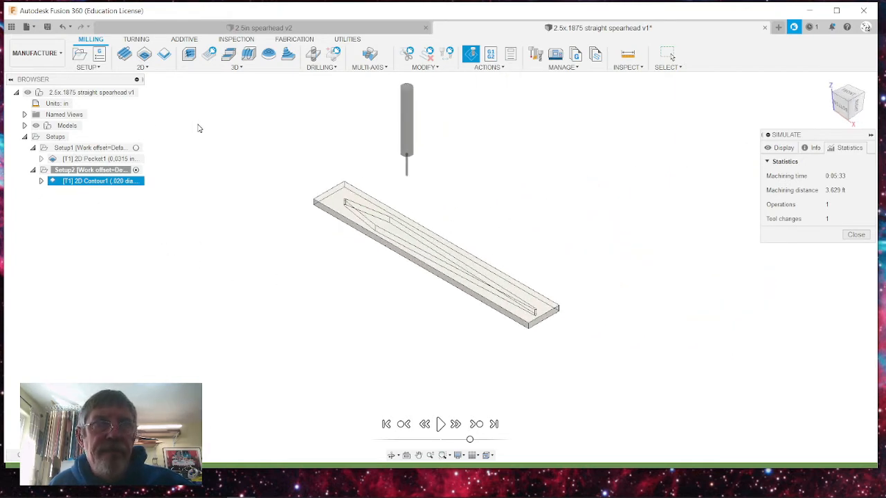
pyautogui.click(857, 235)
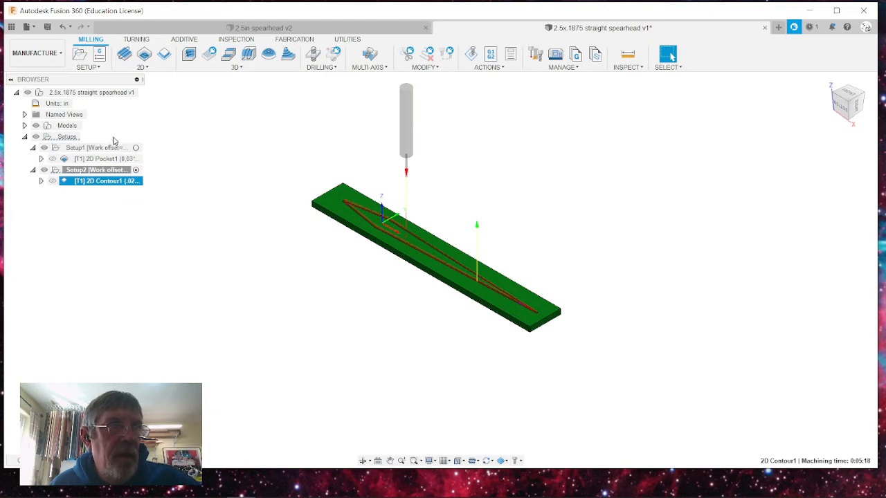
# - Hide Body1 and show Body2 among the straight spearhead model's bodies
pyautogui.click(24, 125)
pyautogui.click(33, 137)
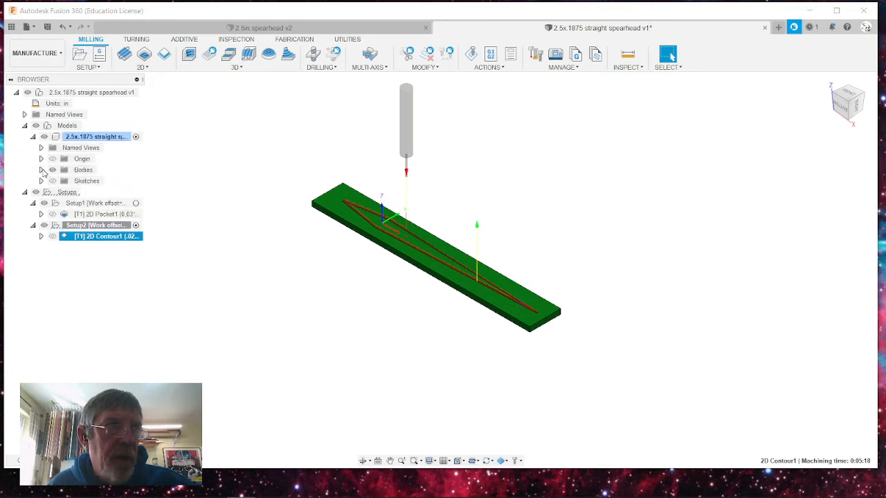
pyautogui.click(42, 170)
pyautogui.click(63, 192)
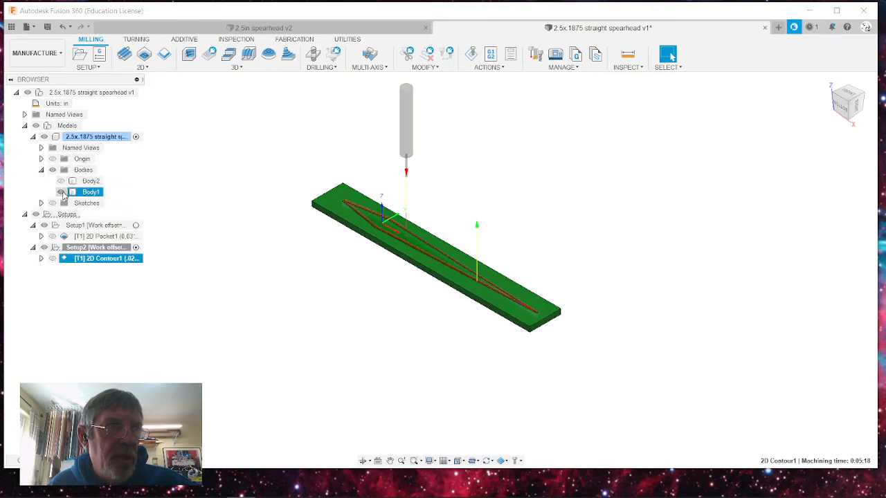
pyautogui.click(60, 182)
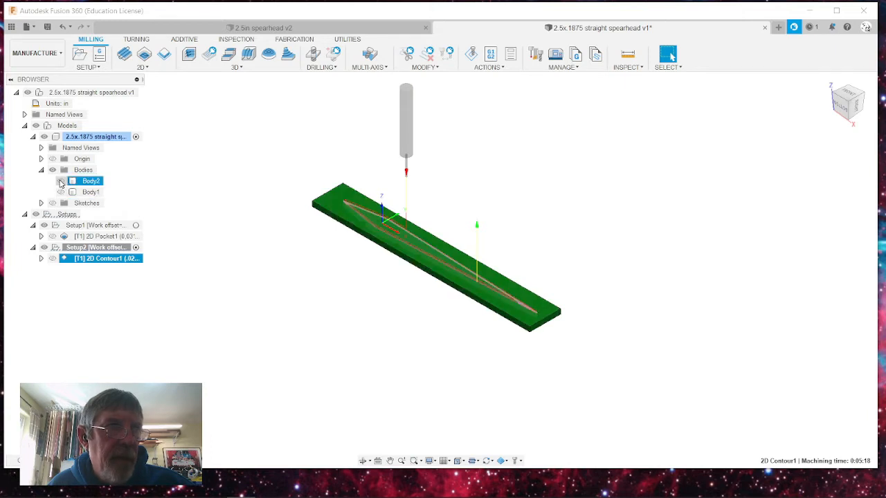
# - Show Body2 of the straight spearhead model, clear the selection, and collapse the Models folder
pyautogui.click(60, 181)
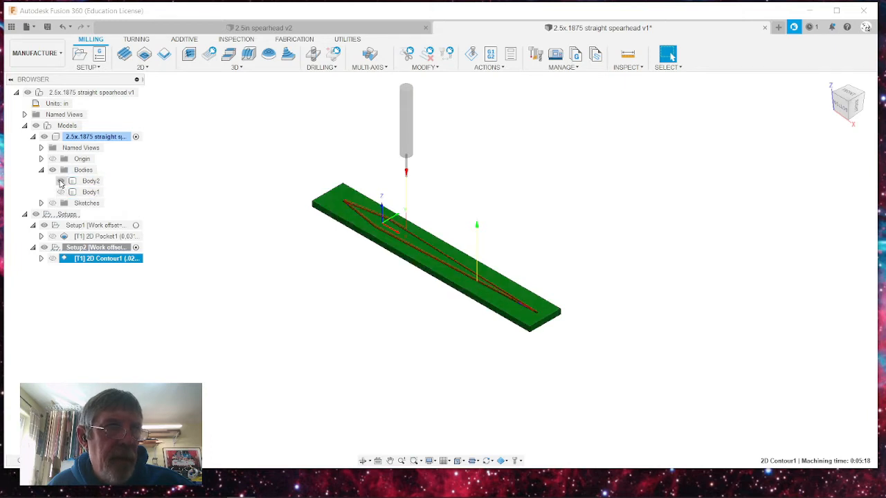
pyautogui.click(161, 181)
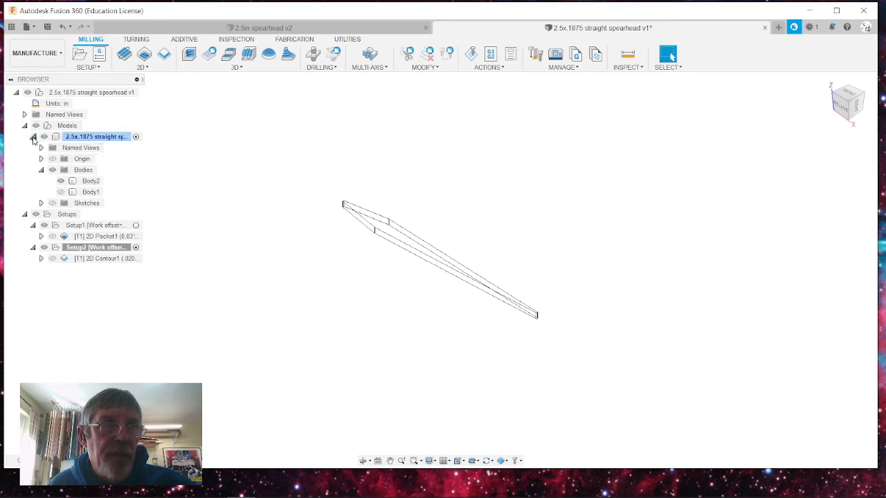
pyautogui.click(24, 125)
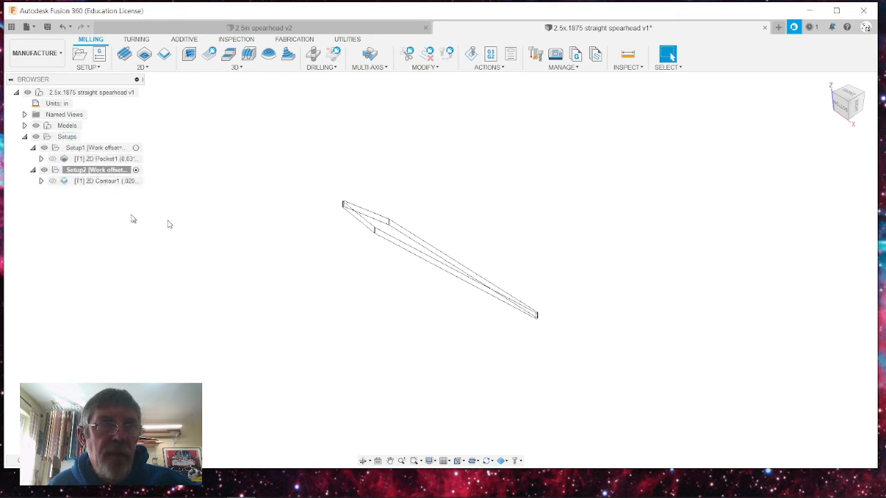
# - Create a third milling setup and set its work coordinate origin to the model origin
pyautogui.click(73, 170)
pyautogui.click(88, 68)
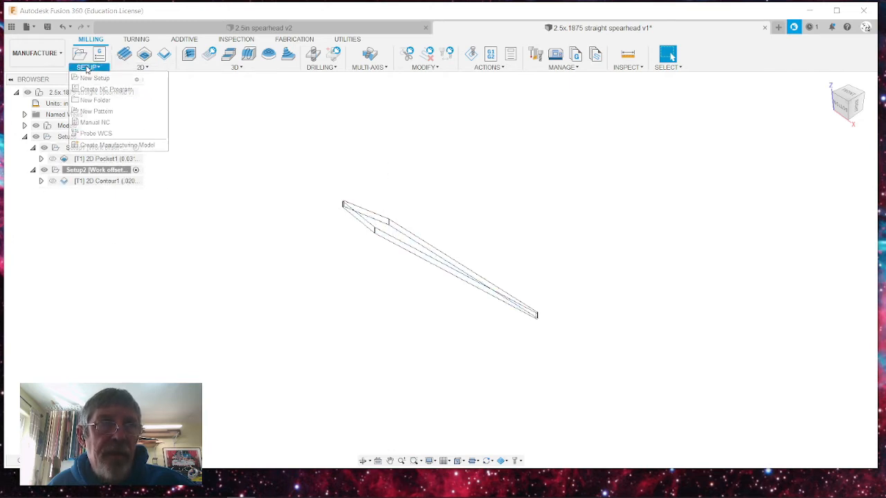
pyautogui.click(90, 80)
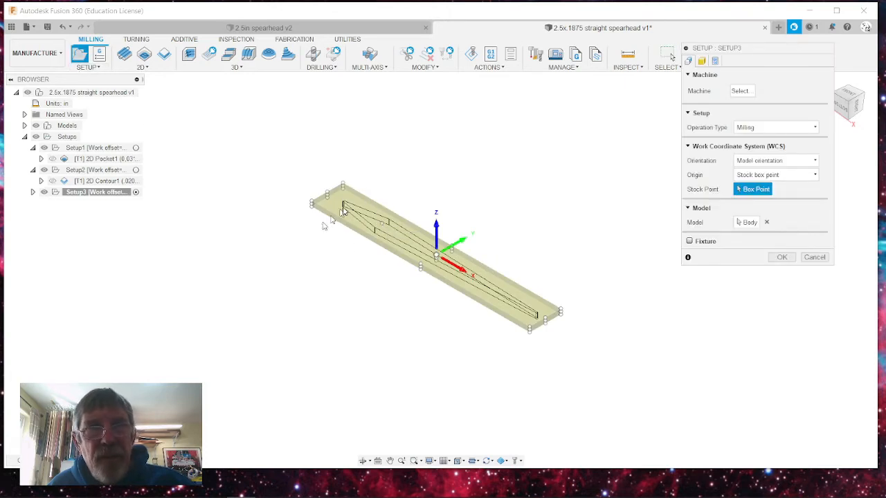
pyautogui.scroll(5, 388, 243)
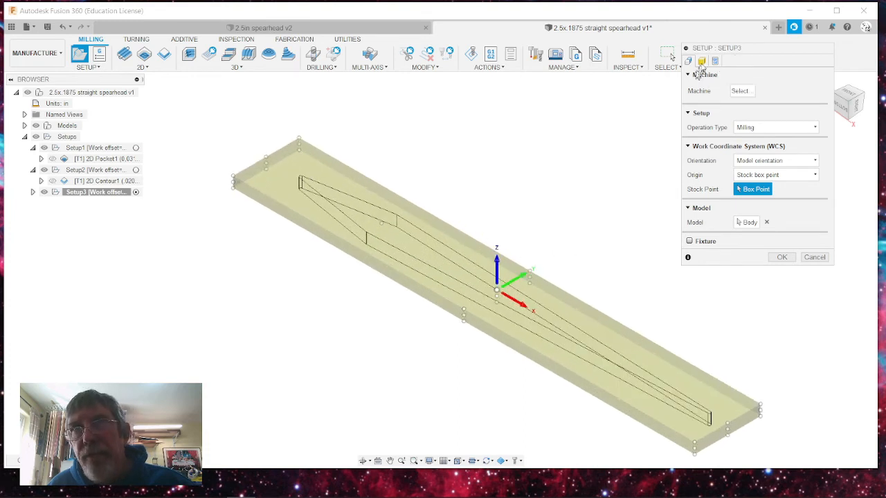
pyautogui.click(701, 61)
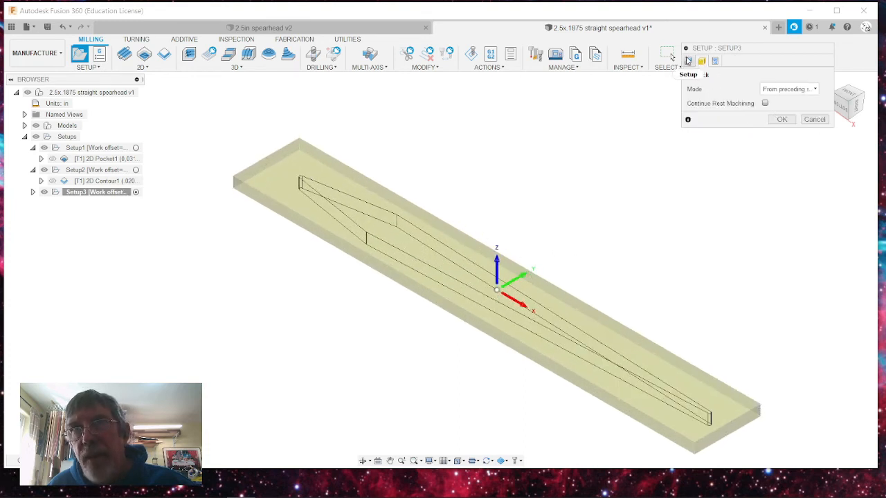
pyautogui.click(688, 61)
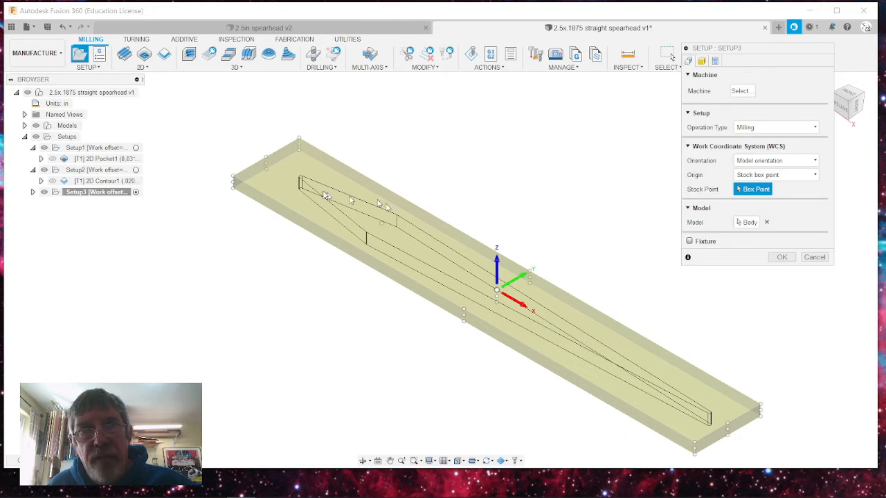
pyautogui.click(754, 177)
pyautogui.click(756, 189)
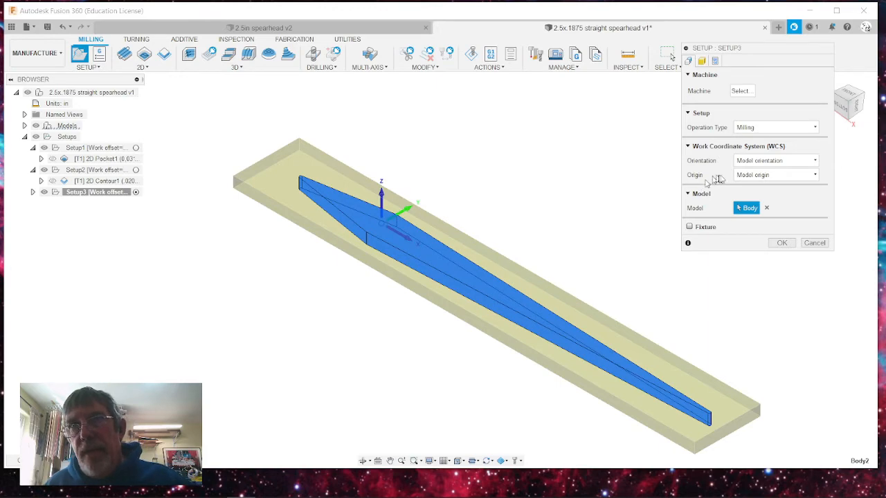
# - Name the setup's program "2.5inx.1875in straight spearhead inlay" with the comment ".0315 EM" and accept the setup
pyautogui.click(715, 61)
pyautogui.doubleClick(780, 90)
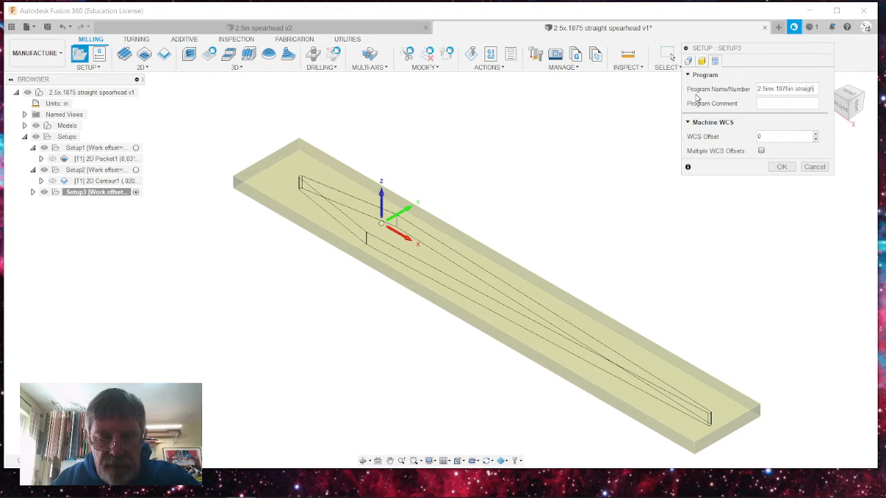
pyautogui.write('spear')
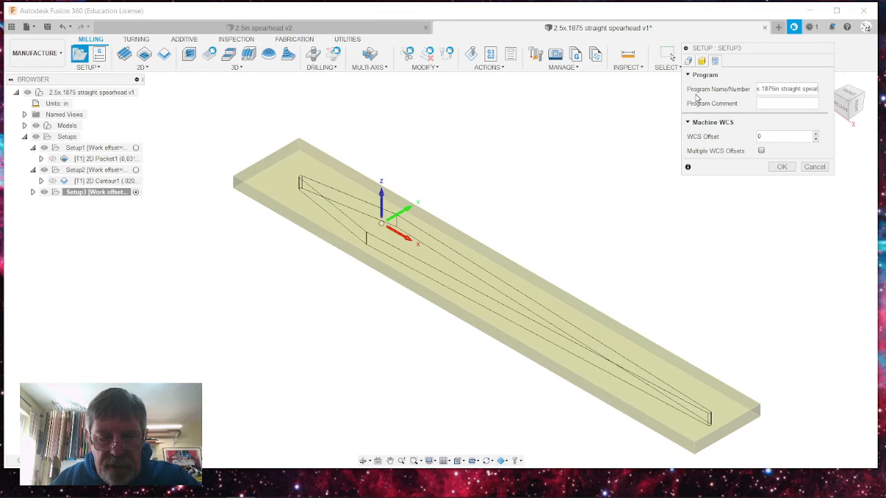
pyautogui.write('head inlay')
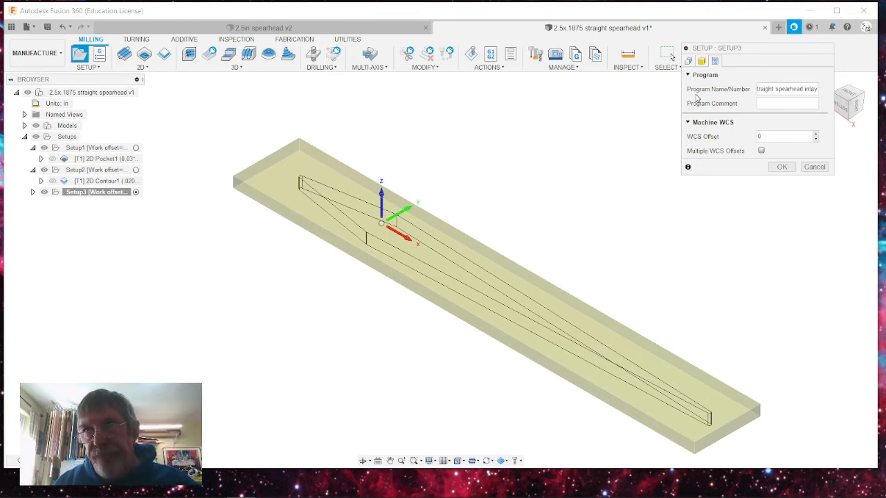
pyautogui.click(776, 104)
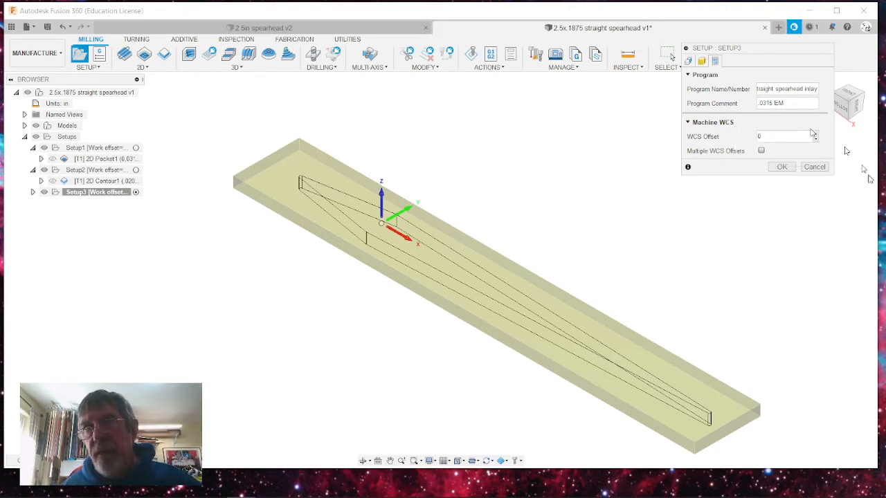
pyautogui.click(781, 168)
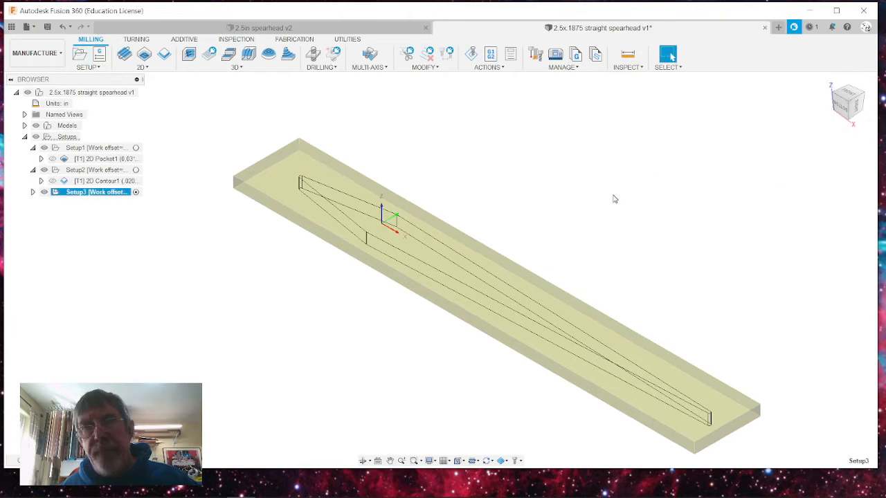
# - Start a 2D contour with the 0.0315 in flat end mill, coolant disabled, and ramp and plunge feedrates of 6 in/min
pyautogui.click(164, 56)
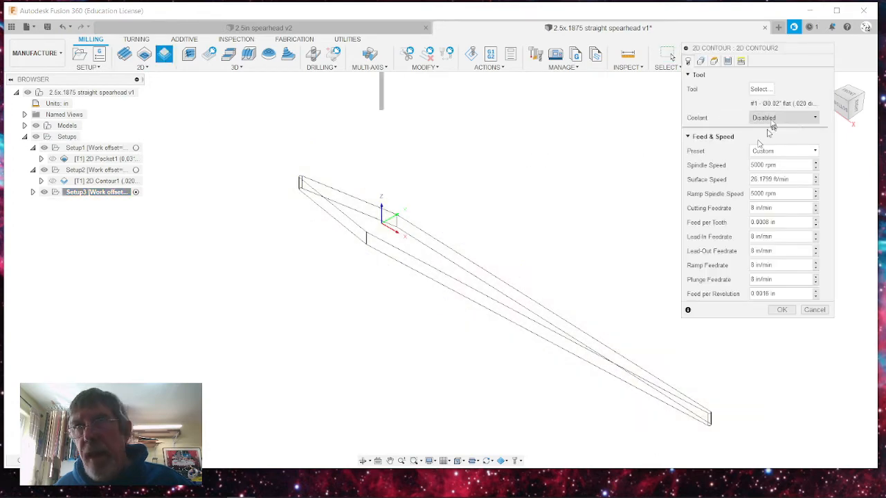
pyautogui.click(760, 89)
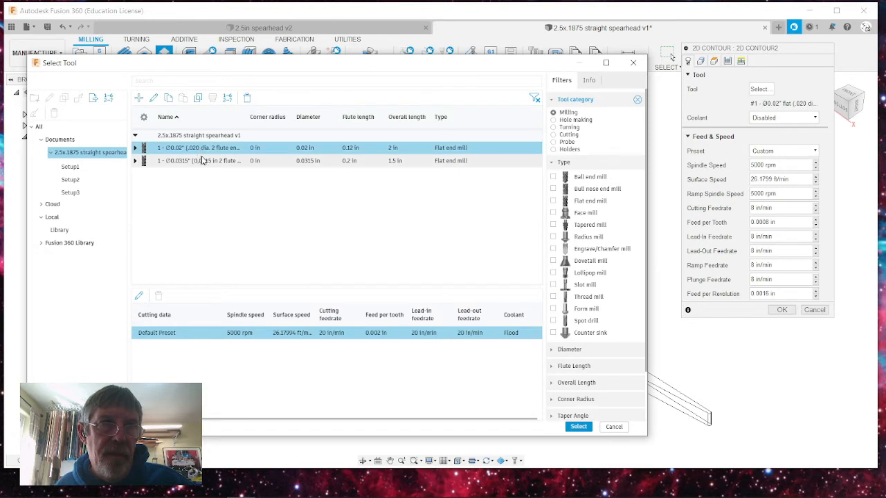
pyautogui.click(204, 162)
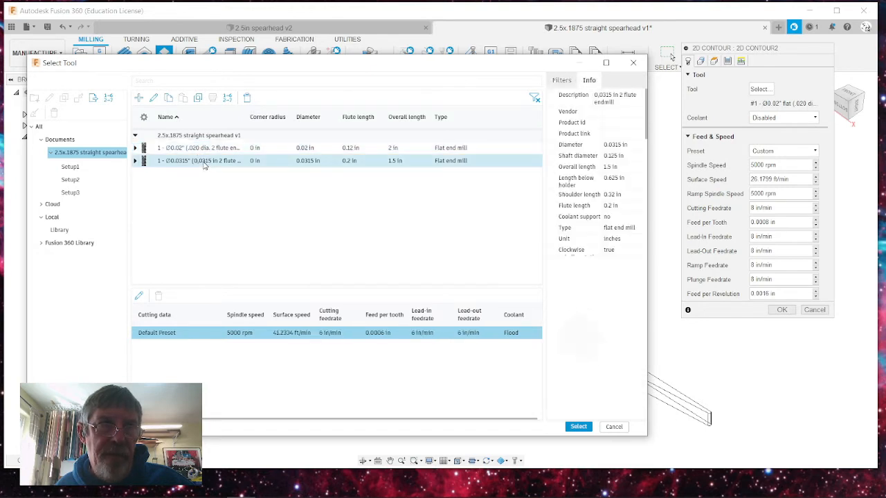
pyautogui.click(578, 428)
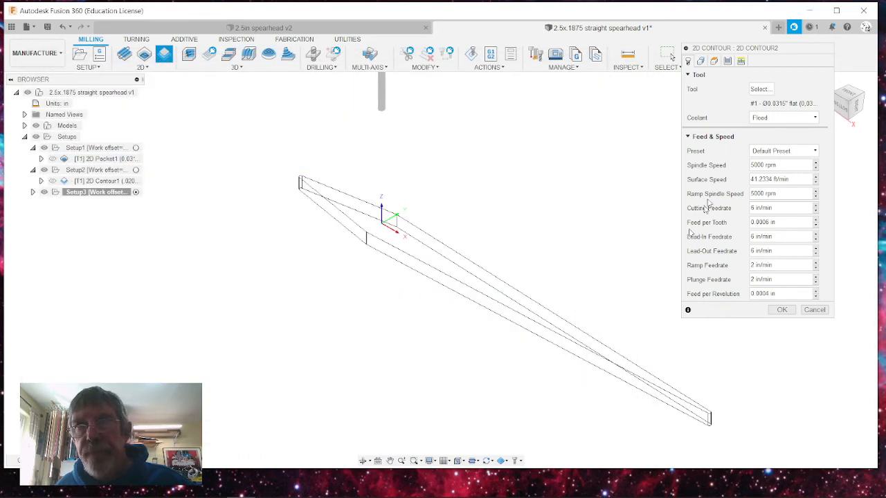
pyautogui.click(759, 120)
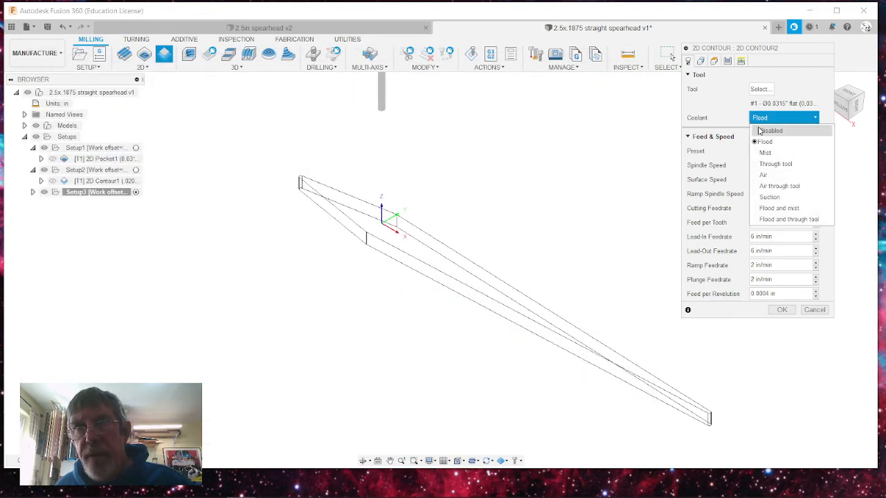
pyautogui.click(759, 131)
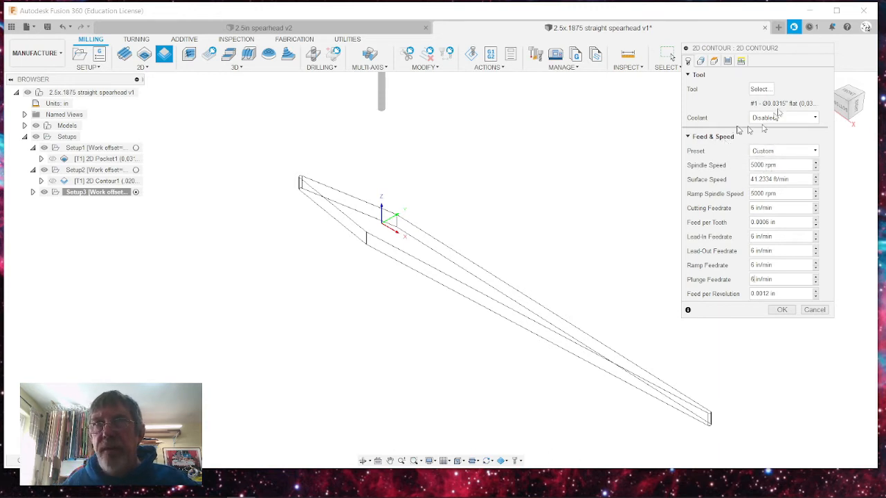
# - Select the spearhead body's bottom outline as the contour, enable ramping, and generate the toolpath
pyautogui.click(700, 62)
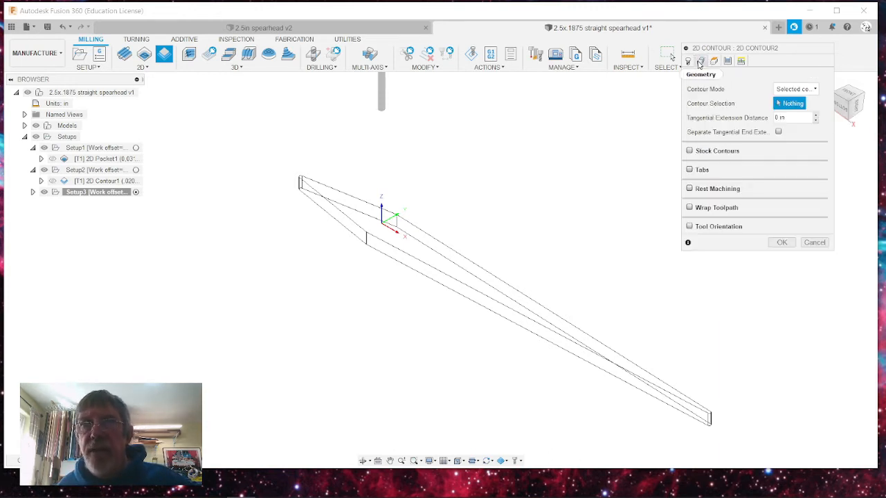
pyautogui.click(379, 256)
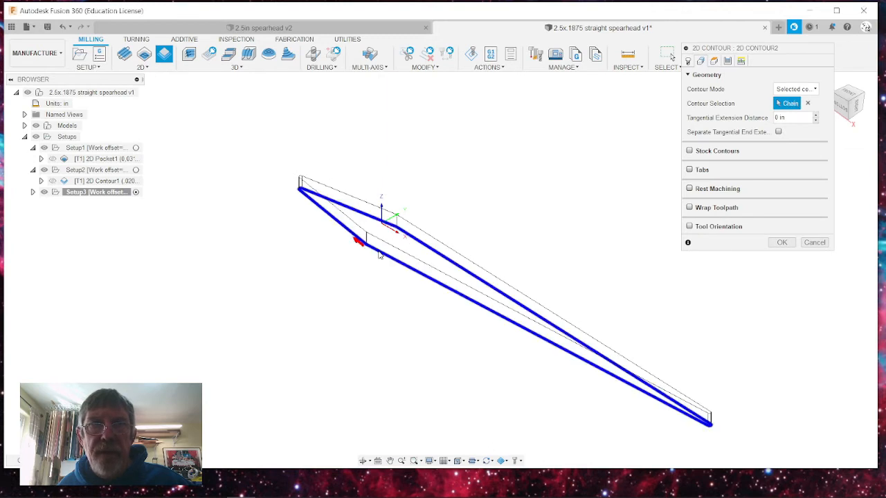
pyautogui.click(714, 61)
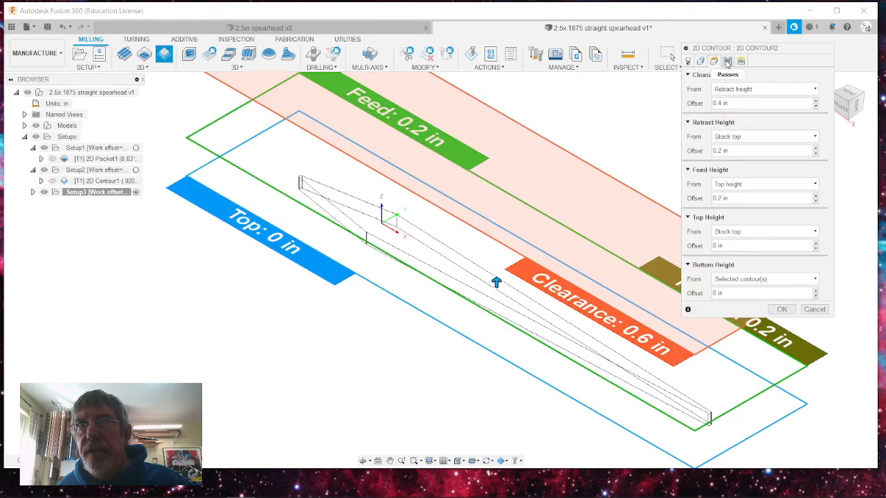
pyautogui.click(727, 61)
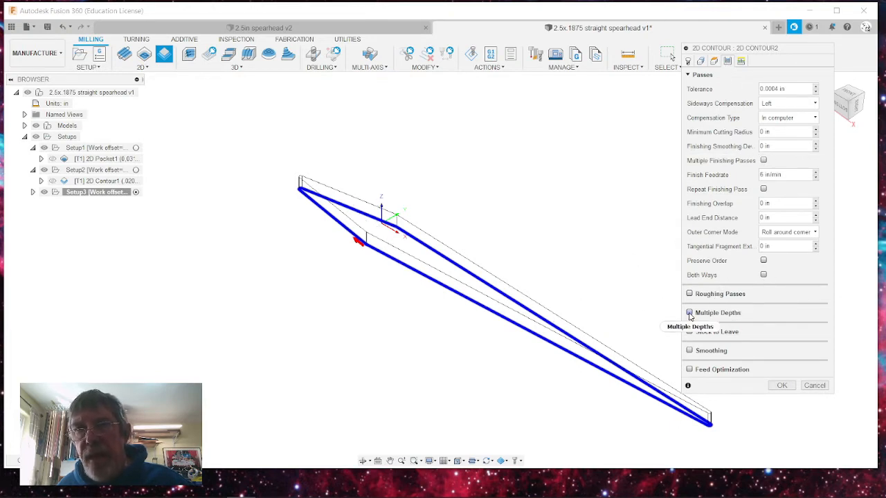
pyautogui.moveTo(691, 316)
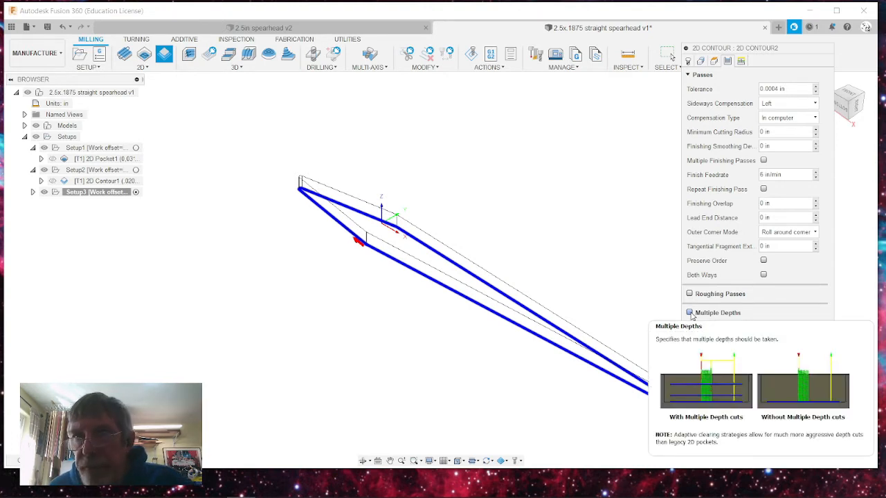
pyautogui.click(742, 61)
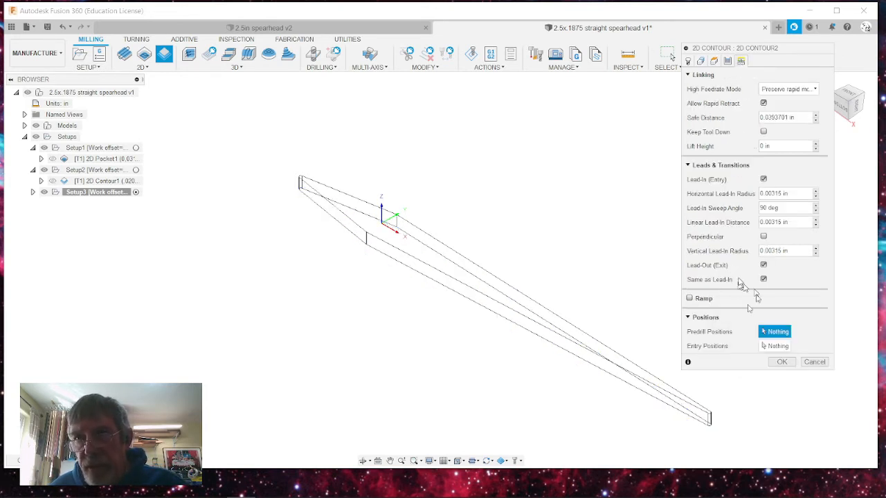
pyautogui.click(689, 299)
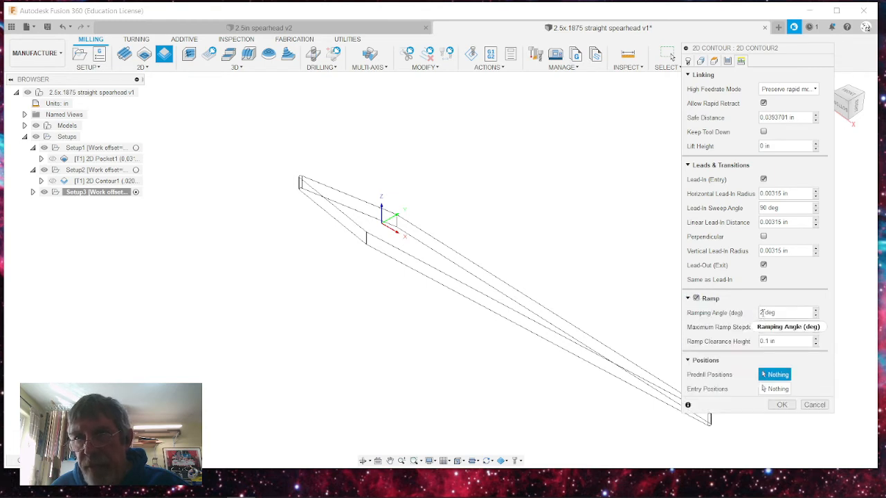
pyautogui.click(781, 405)
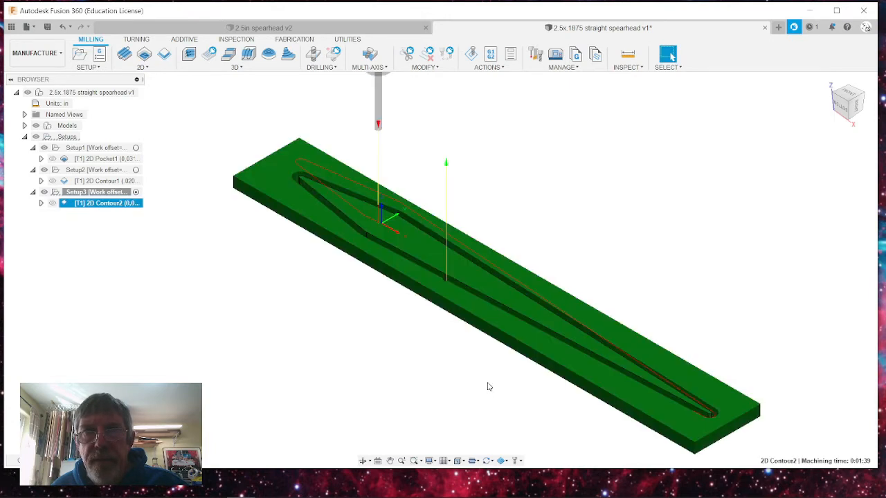
# - Examine the inlay contour toolpath face-on with the spearhead horizontal, closely checking its entry and exit points along the long edge
pyautogui.scroll(5, 394, 223)
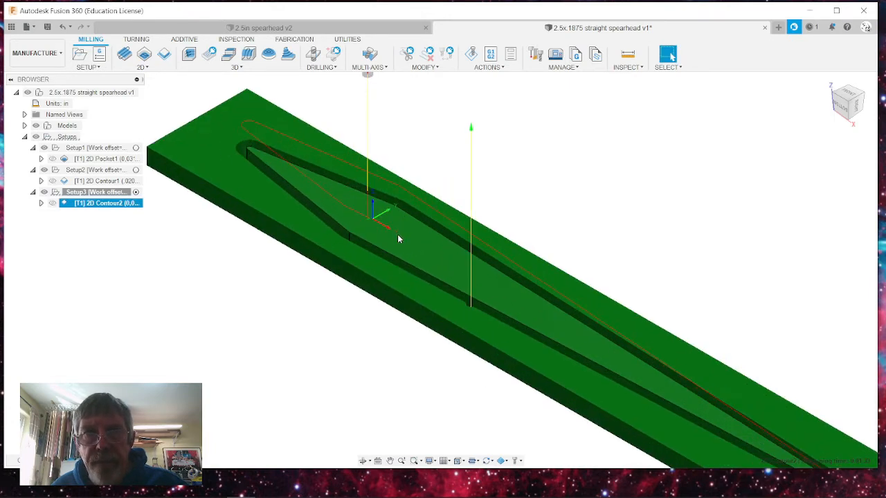
pyautogui.scroll(-5, 607, 233)
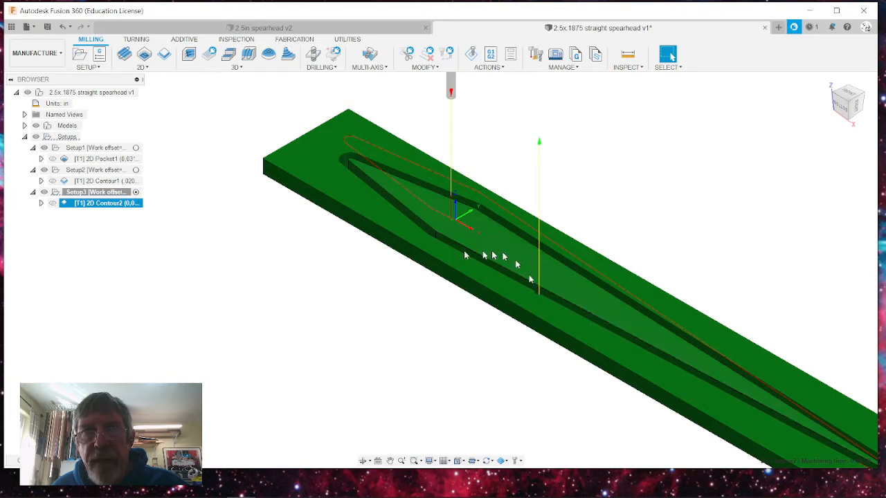
pyautogui.scroll(-3, 409, 255)
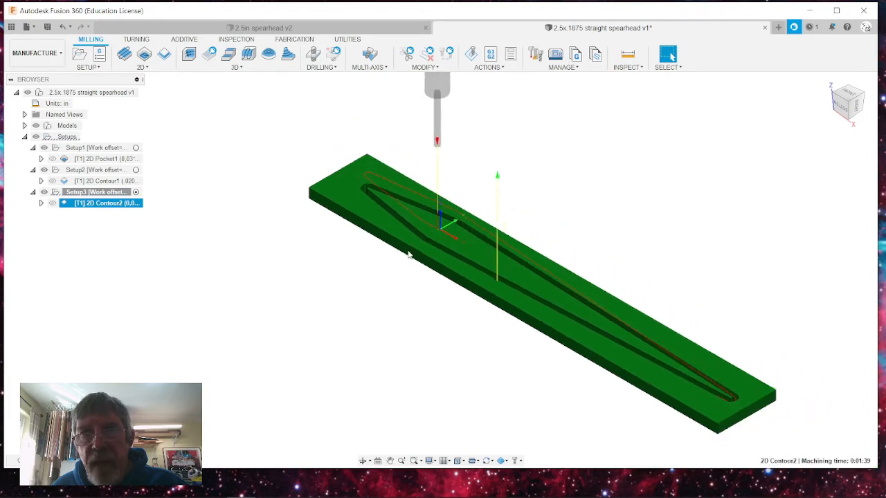
pyautogui.click(846, 98)
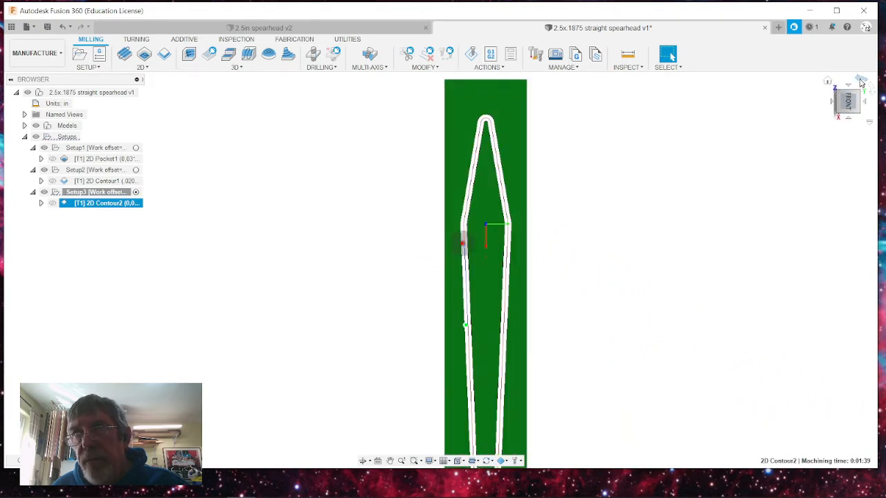
pyautogui.click(862, 82)
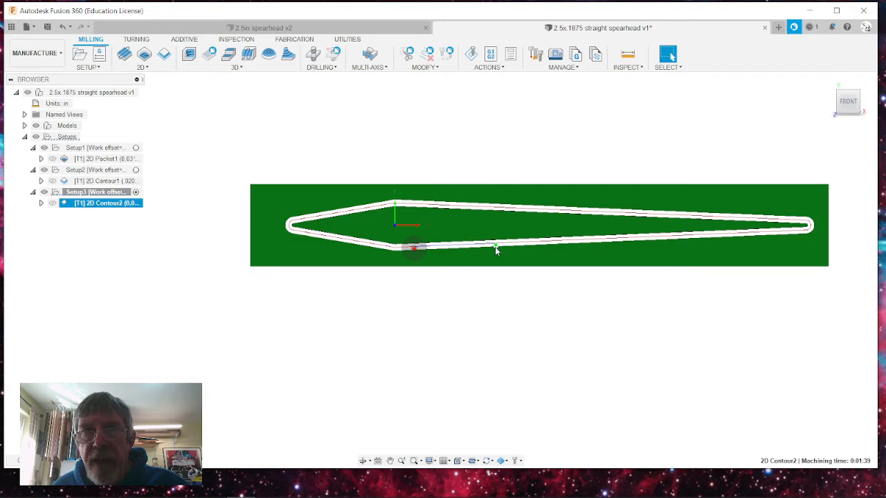
pyautogui.scroll(5, 496, 246)
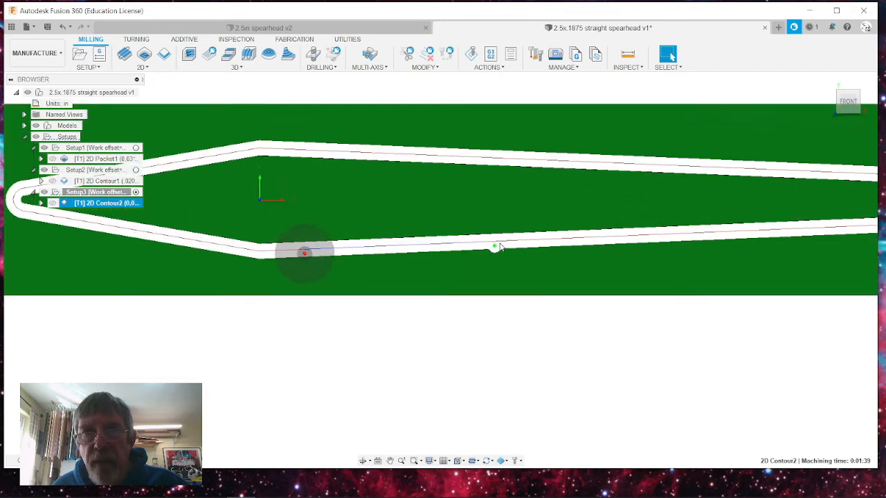
pyautogui.scroll(3, 495, 248)
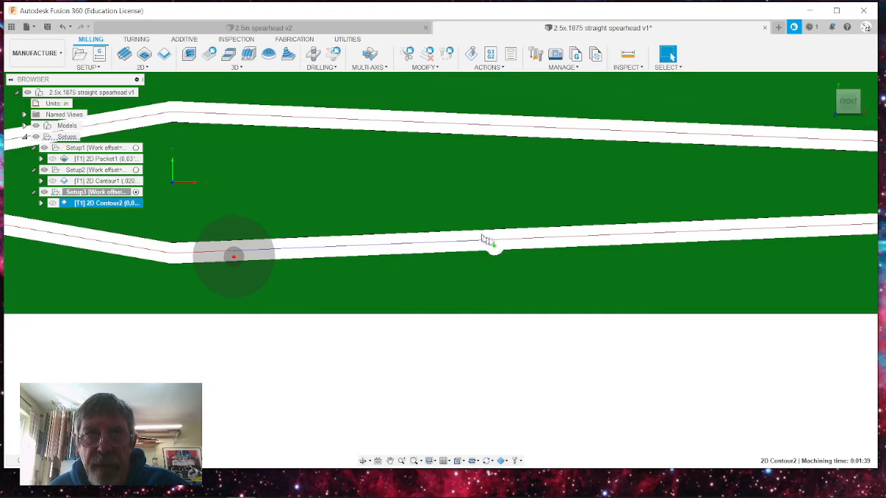
# - Disable lead-in and lead-out on the inlay contour, set ramping angle 0.5 deg and ramp clearance height 0.05 in, and regenerate
pyautogui.scroll(2, 232, 258)
pyautogui.scroll(1, 233, 258)
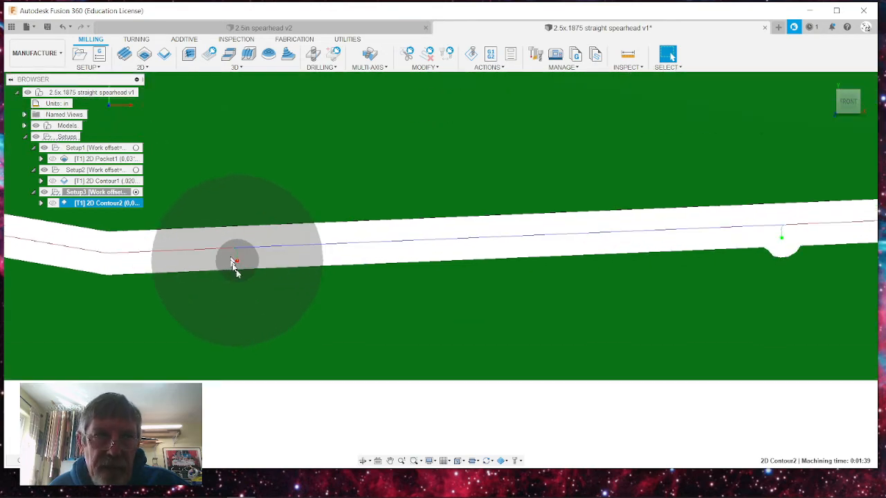
pyautogui.scroll(-2, 235, 257)
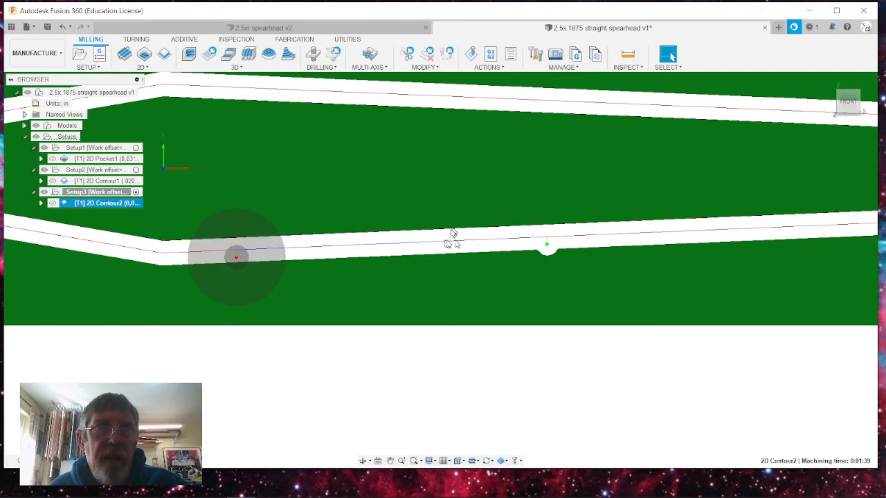
pyautogui.scroll(-3, 237, 253)
pyautogui.rightClick(120, 204)
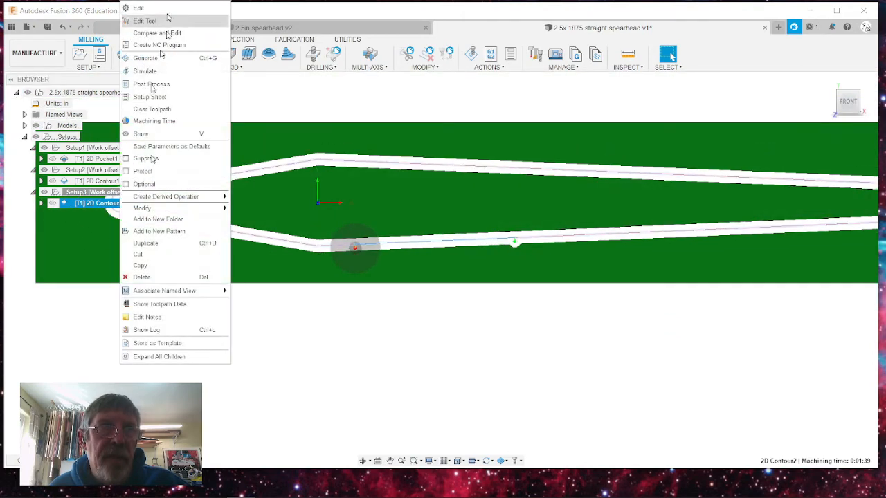
pyautogui.click(168, 8)
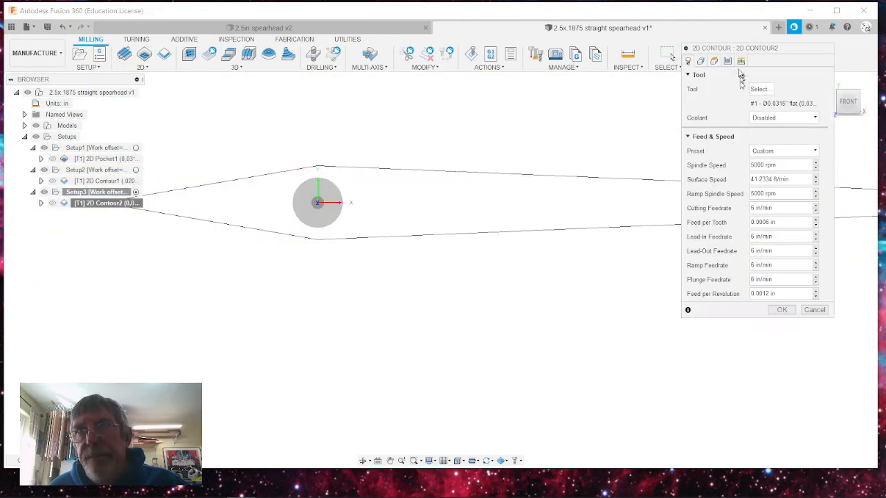
pyautogui.click(740, 61)
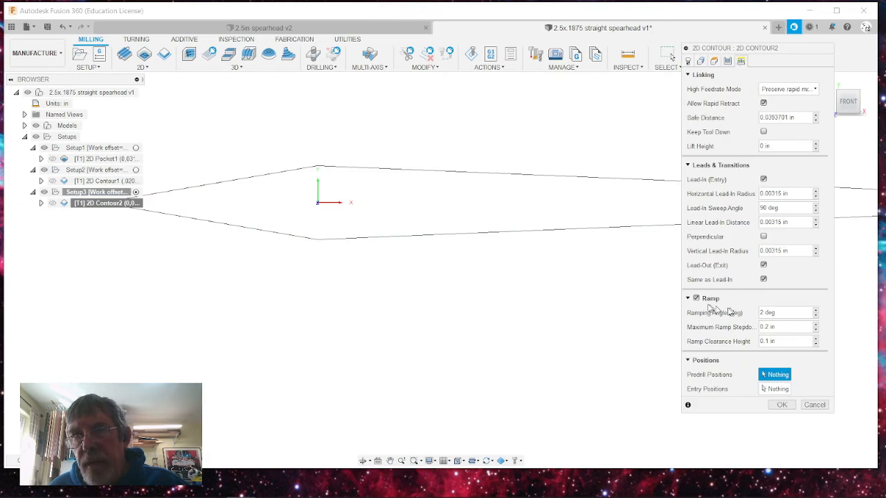
pyautogui.click(765, 179)
pyautogui.click(764, 194)
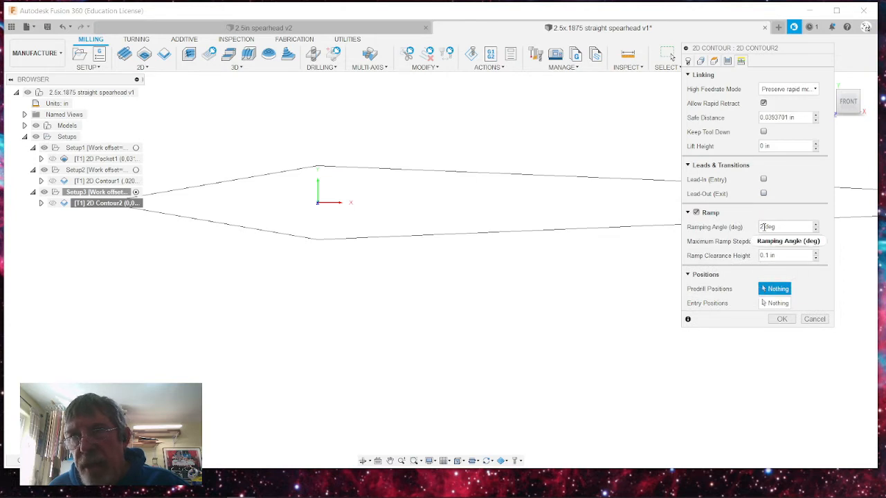
pyautogui.doubleClick(763, 227)
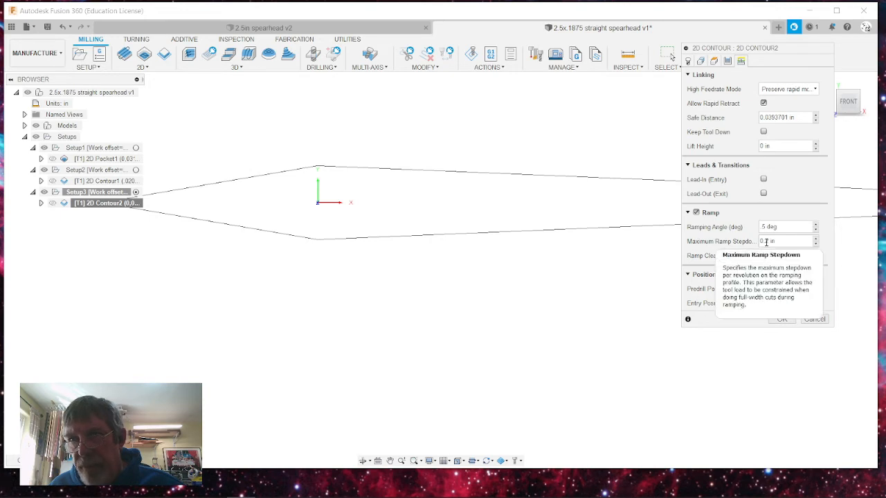
pyautogui.click(782, 319)
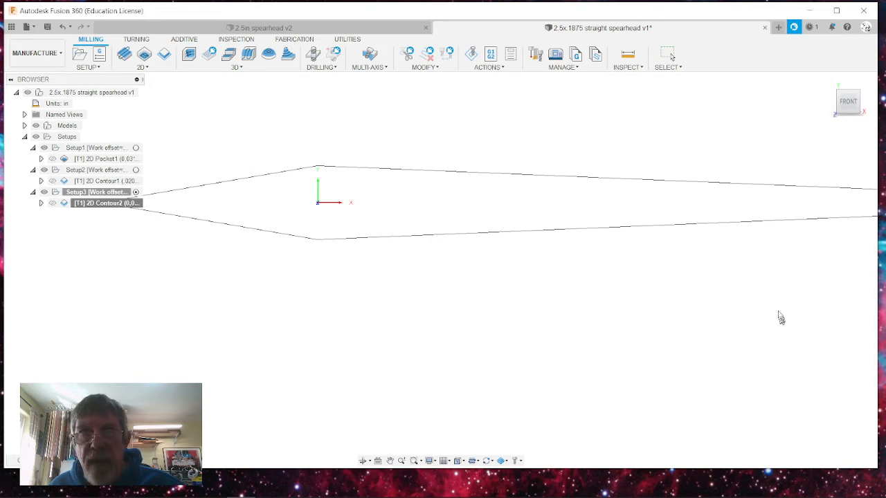
# - Examine the inlay toolpath at a tilt and edge-on, checking the pointed end and the ramp's descent toward the stock
pyautogui.click(849, 115)
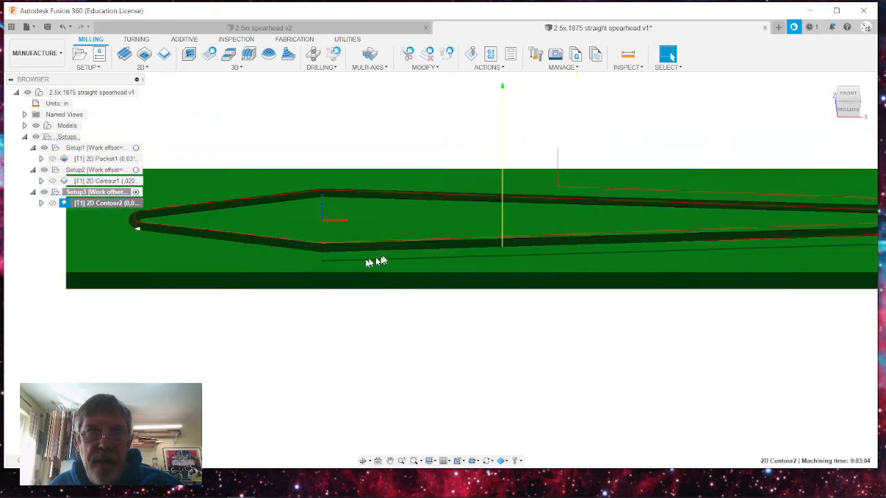
pyautogui.scroll(5, 208, 240)
pyautogui.scroll(3, 208, 240)
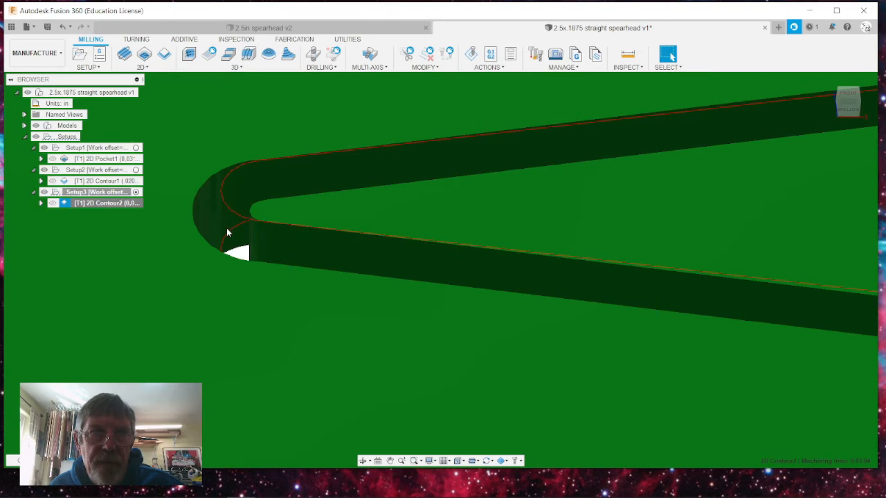
pyautogui.scroll(-5, 226, 228)
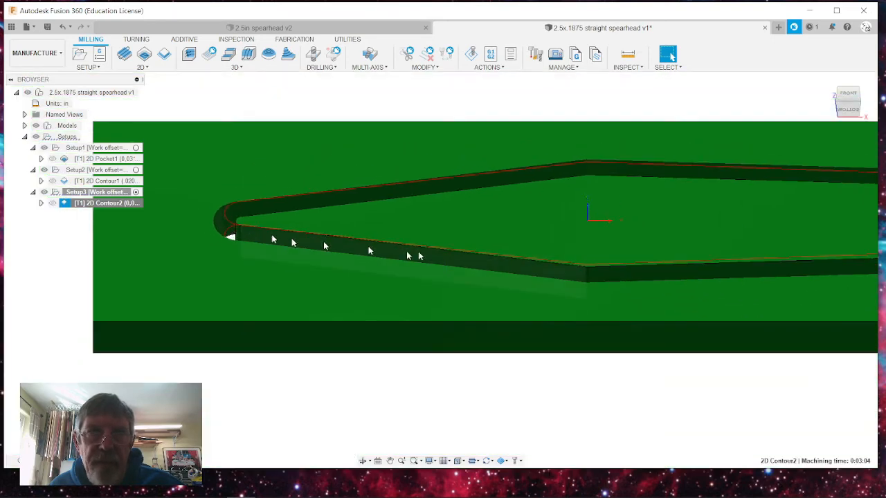
pyautogui.scroll(-3, 419, 255)
pyautogui.scroll(-2, 422, 222)
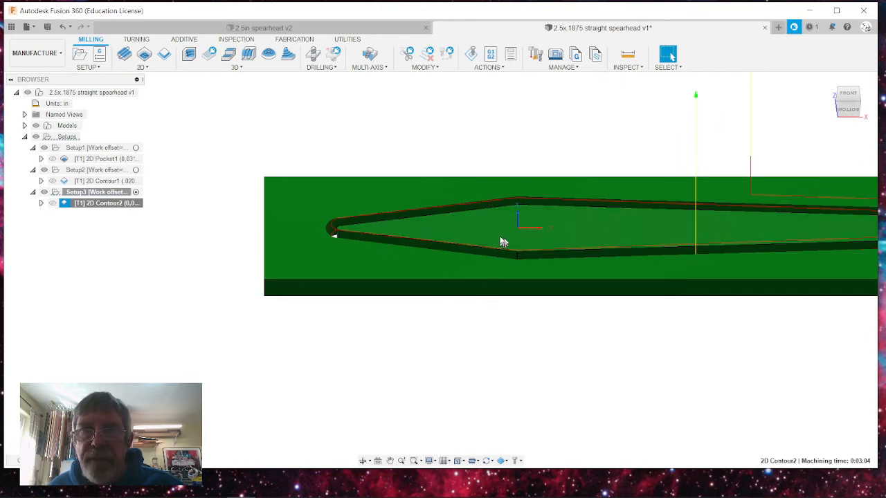
pyautogui.scroll(-3, 443, 250)
pyautogui.scroll(-2, 644, 255)
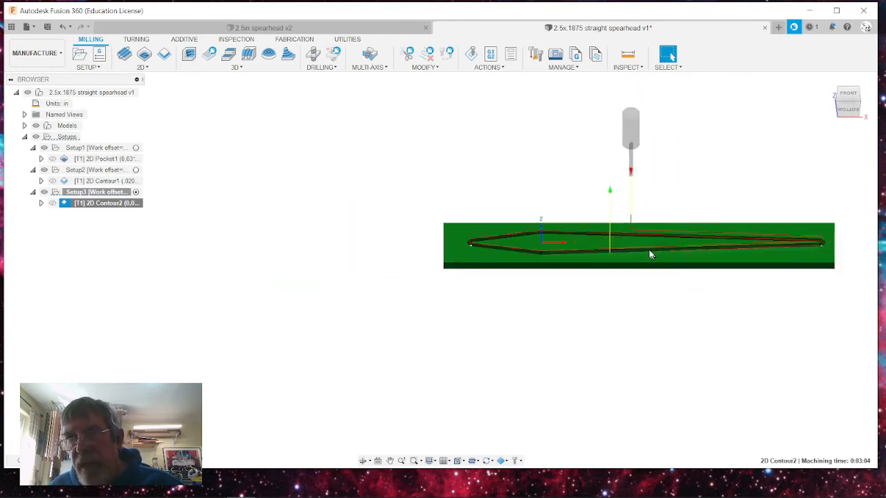
pyautogui.scroll(2, 748, 242)
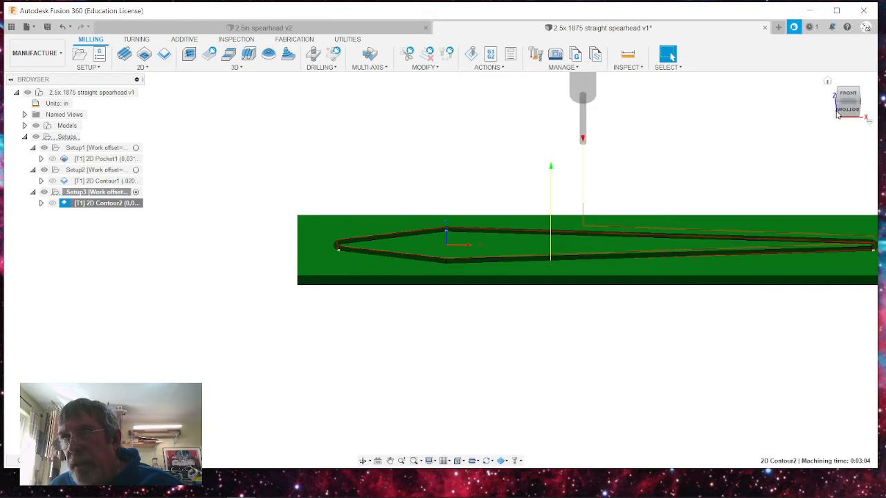
pyautogui.click(837, 114)
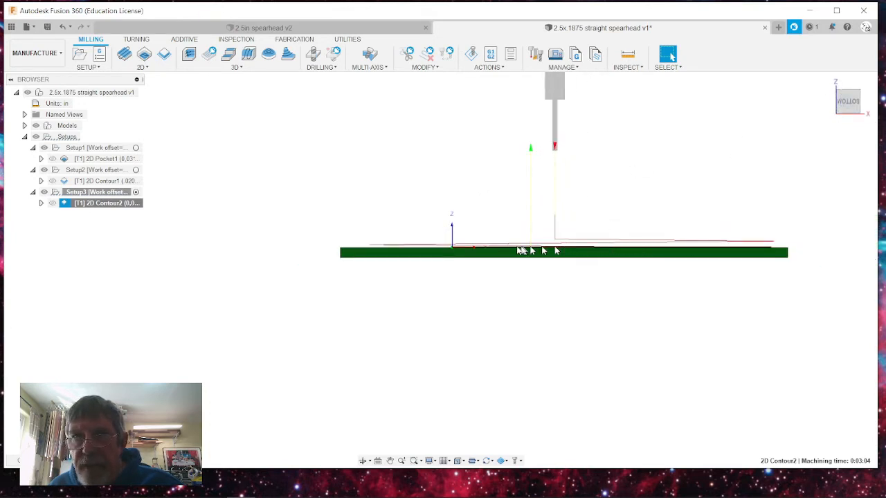
pyautogui.scroll(3, 771, 246)
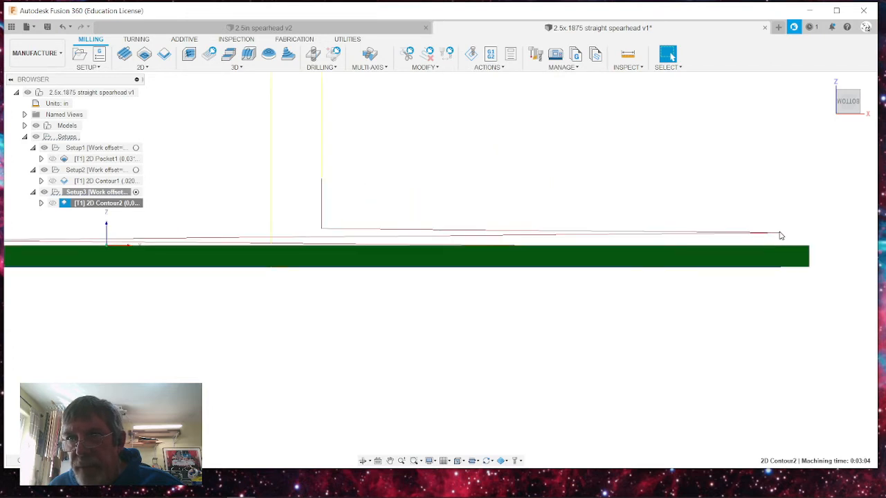
pyautogui.scroll(-3, 524, 261)
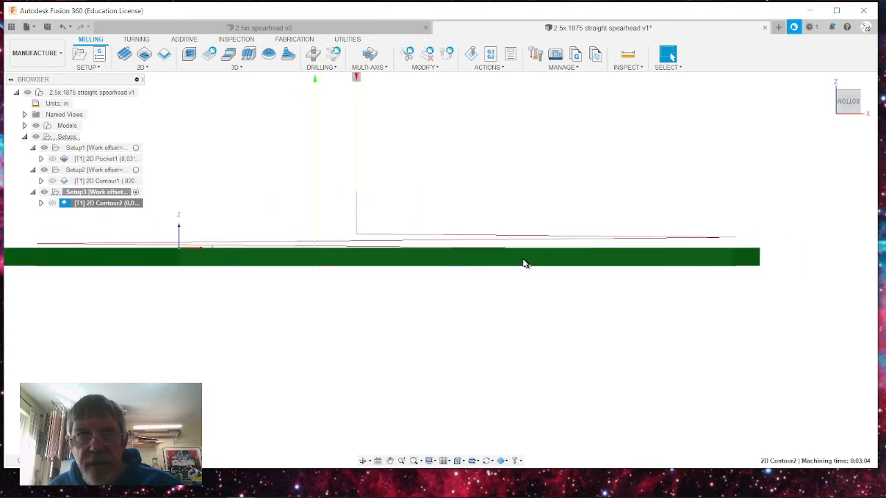
# - Set the inlay contour's maximum ramp stepdown to 0.03 in, enable multiple depths with 0.04 in maximum roughing stepdown, and regenerate
pyautogui.rightClick(128, 204)
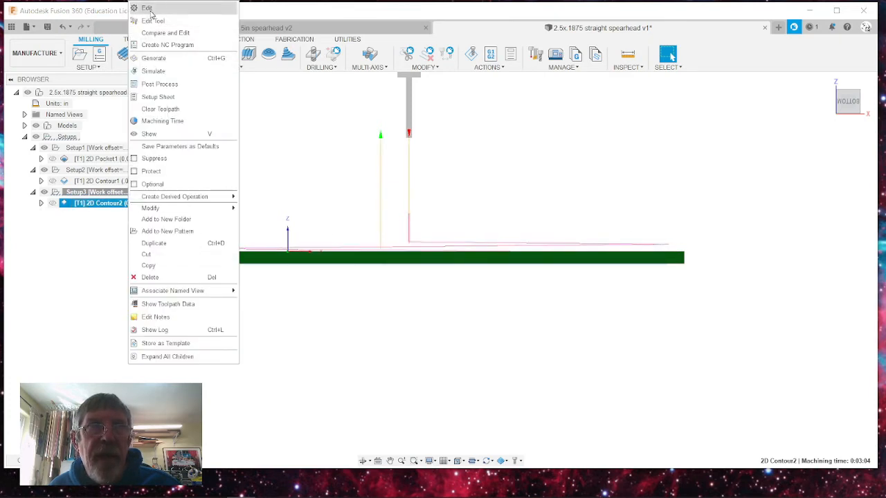
pyautogui.click(148, 8)
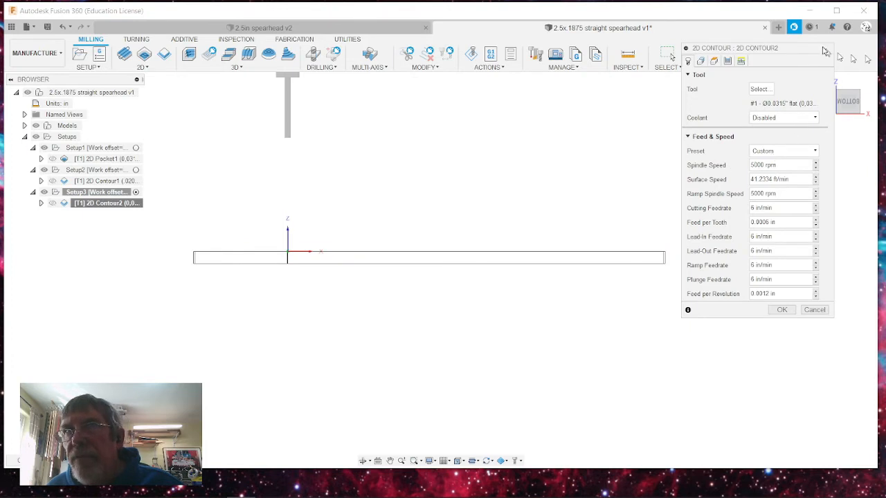
pyautogui.click(742, 62)
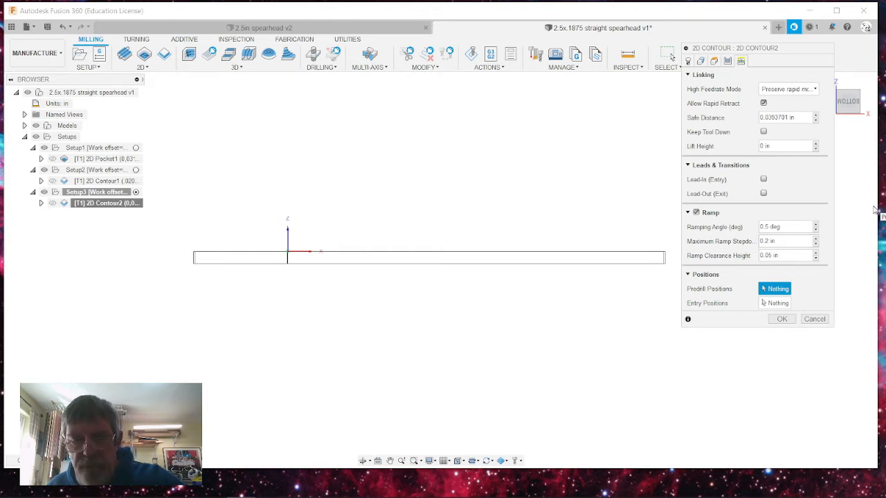
pyautogui.write('03')
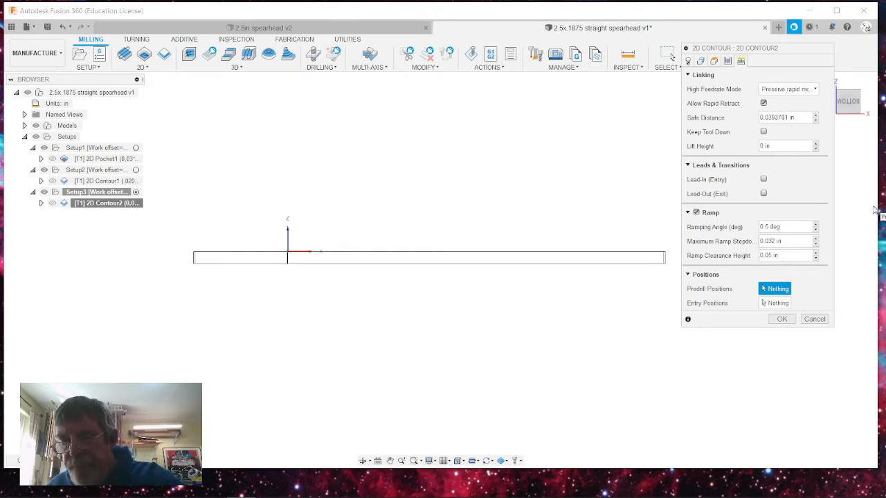
pyautogui.press('Delete')
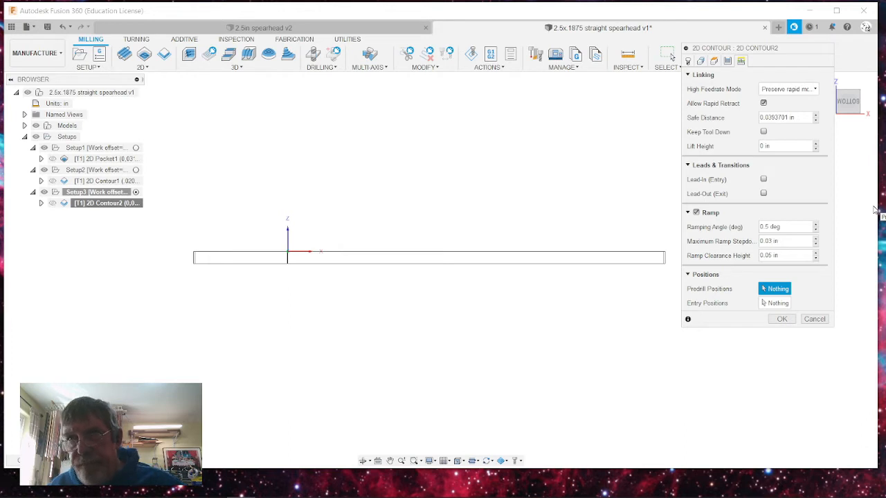
pyautogui.click(728, 62)
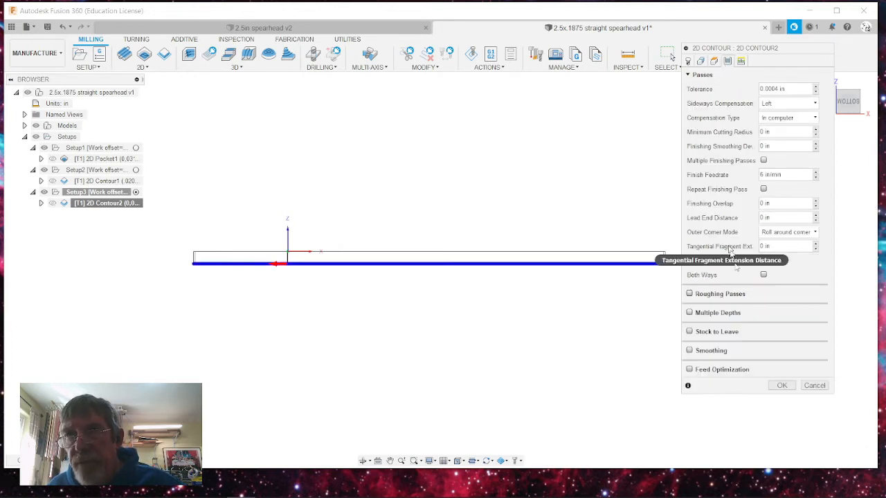
pyautogui.click(689, 313)
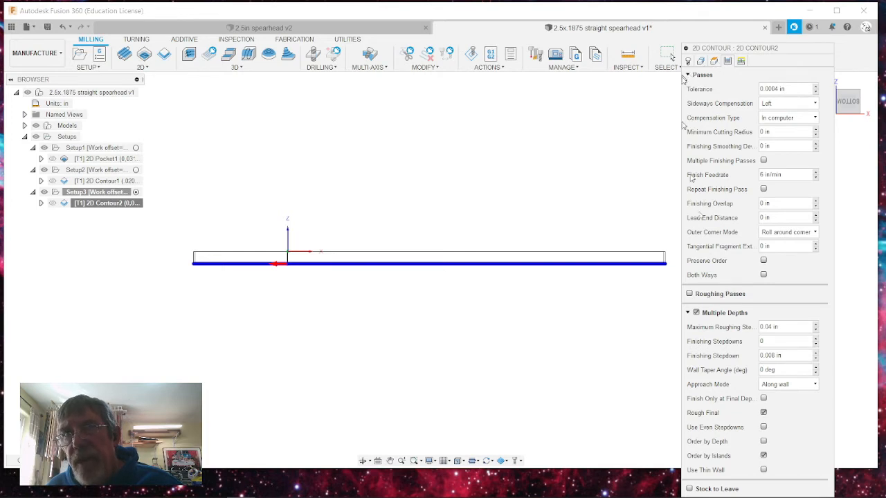
pyautogui.click(696, 76)
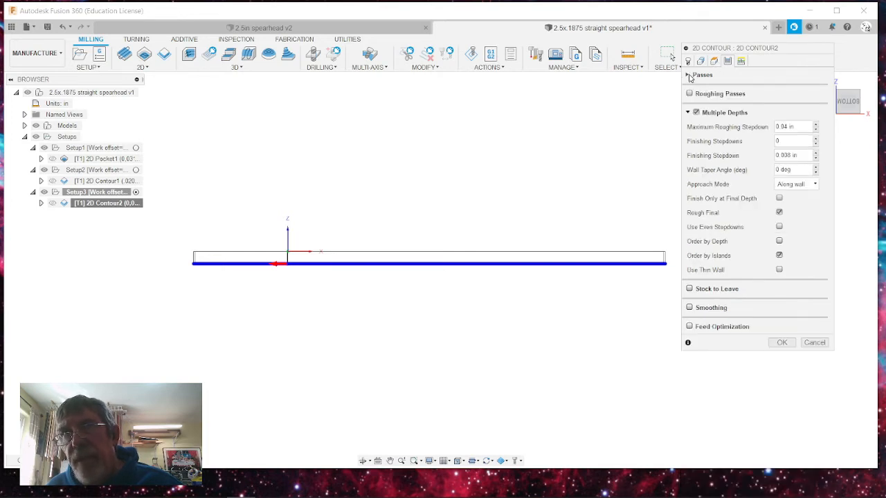
pyautogui.click(783, 344)
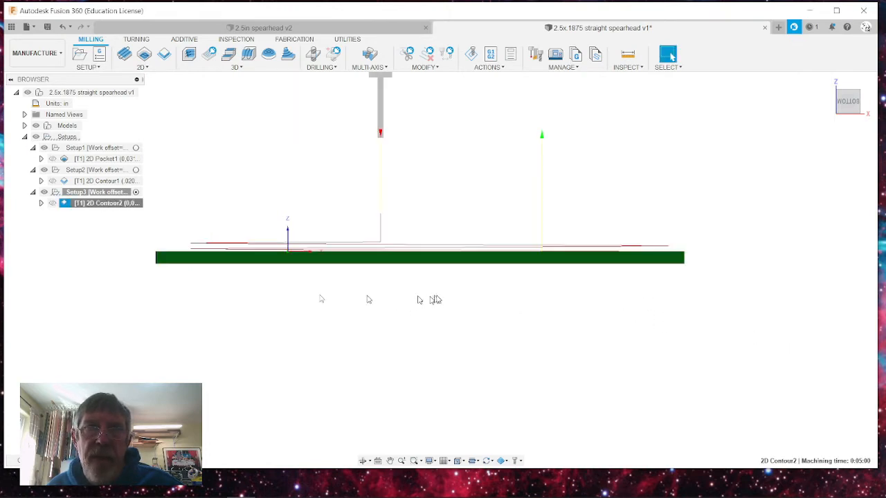
# - Check the inlay toolpath's passes edge-on without the stock, change the contour's ramping angle, and regenerate the toolpath
pyautogui.click(94, 220)
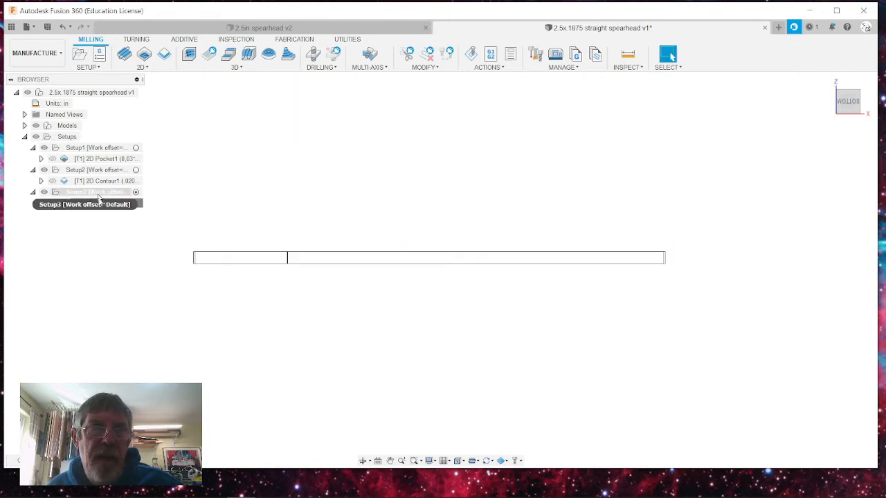
pyautogui.click(100, 204)
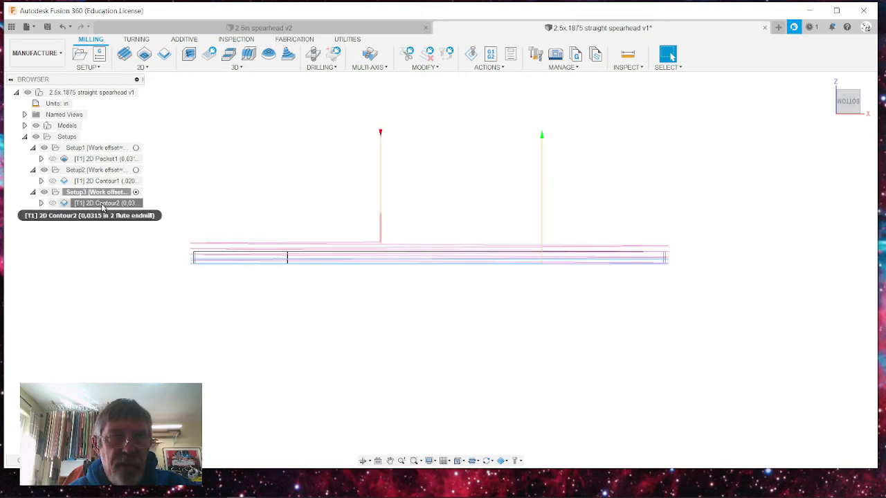
pyautogui.scroll(5, 178, 228)
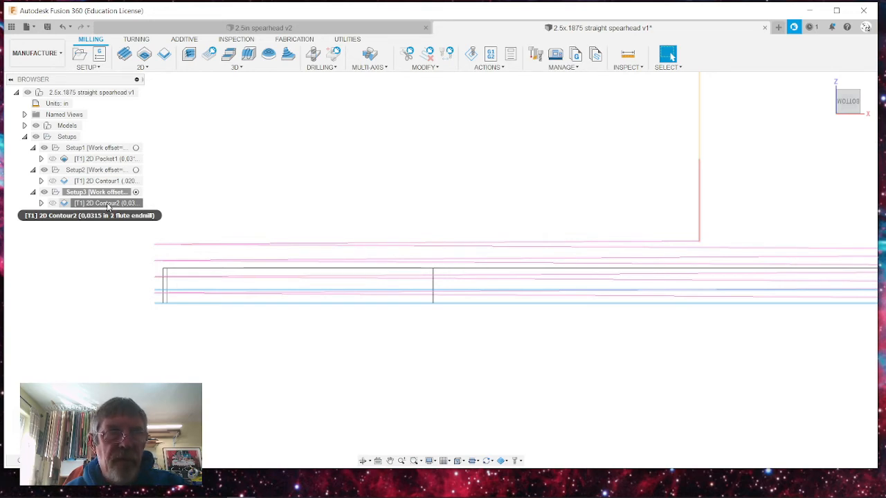
pyautogui.rightClick(107, 204)
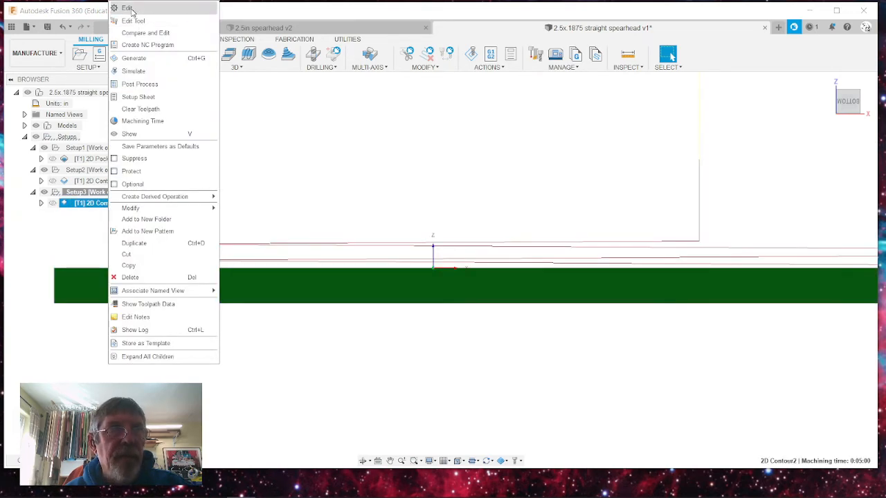
pyautogui.click(132, 10)
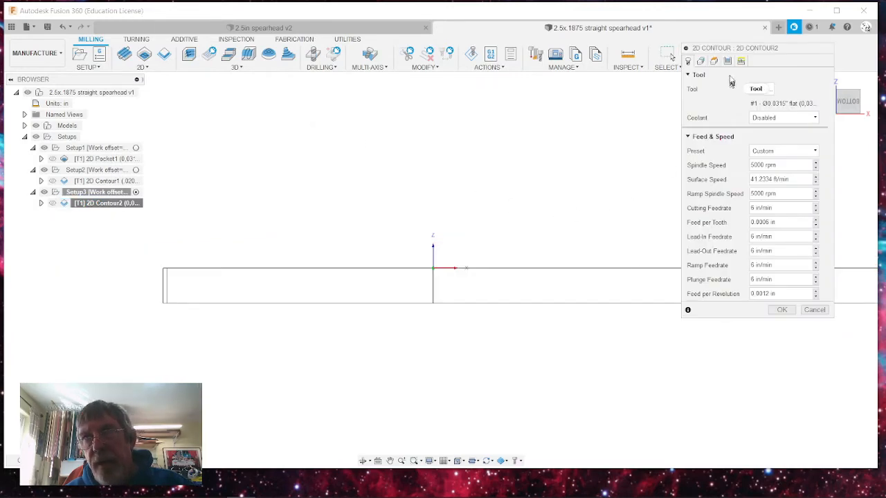
pyautogui.click(741, 61)
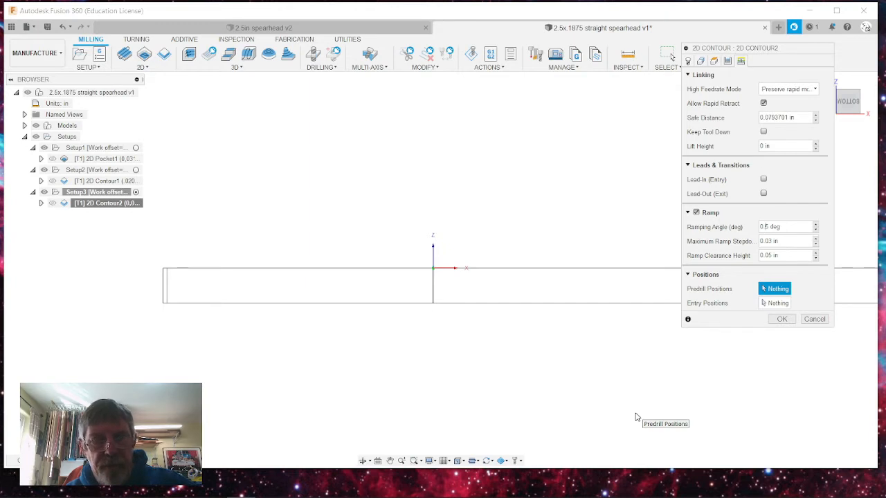
pyautogui.click(781, 320)
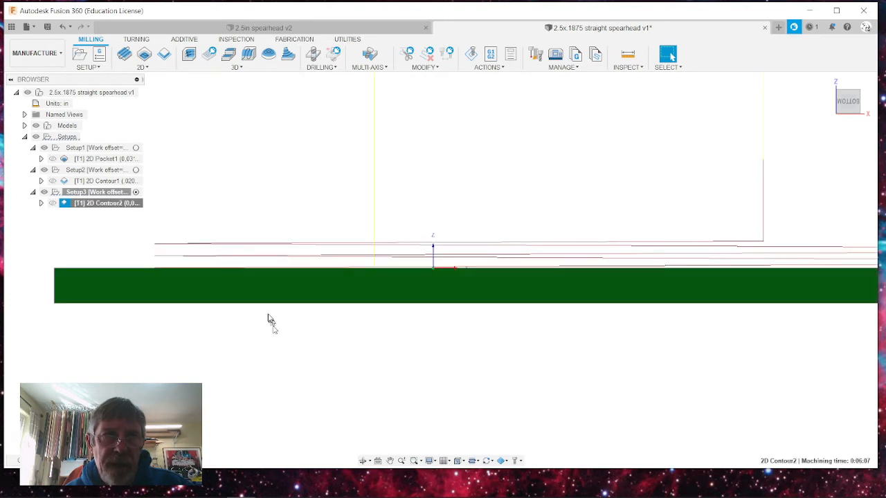
pyautogui.click(208, 198)
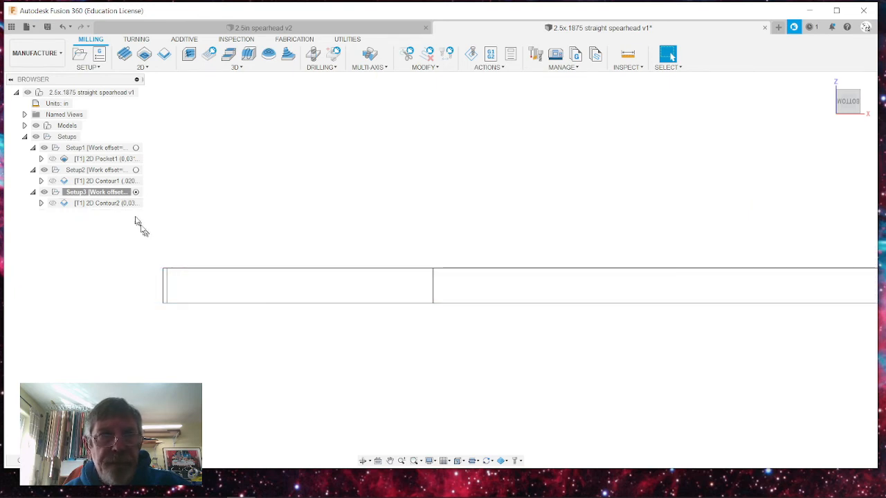
pyautogui.rightClick(123, 206)
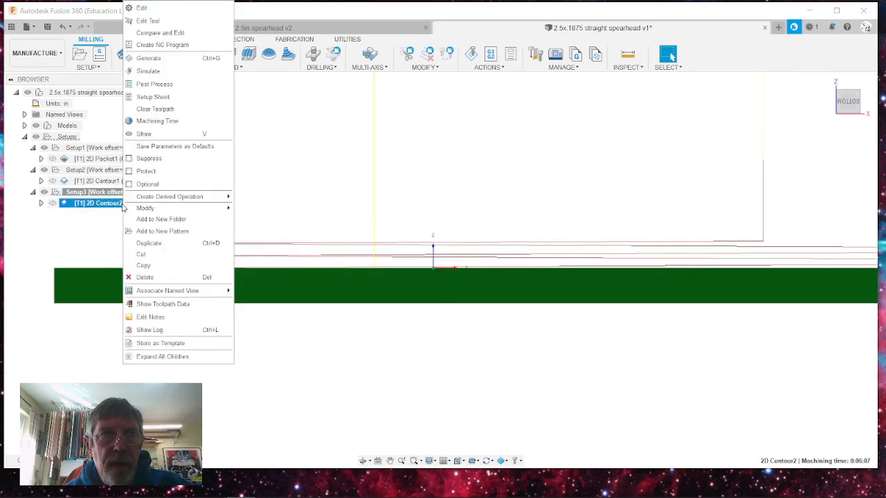
pyautogui.click(239, 194)
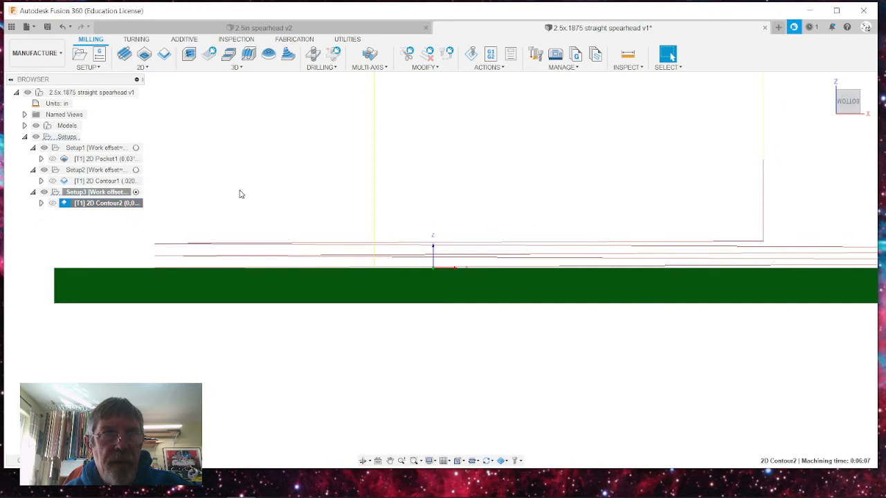
pyautogui.click(130, 224)
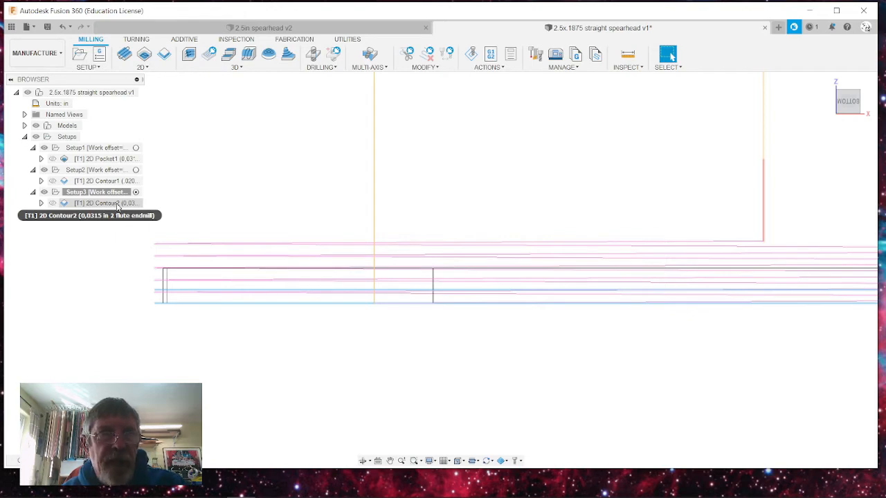
# - Set the inlay contour's maximum roughing stepdown to 0.022 in under multiple depths and regenerate the toolpath
pyautogui.rightClick(118, 204)
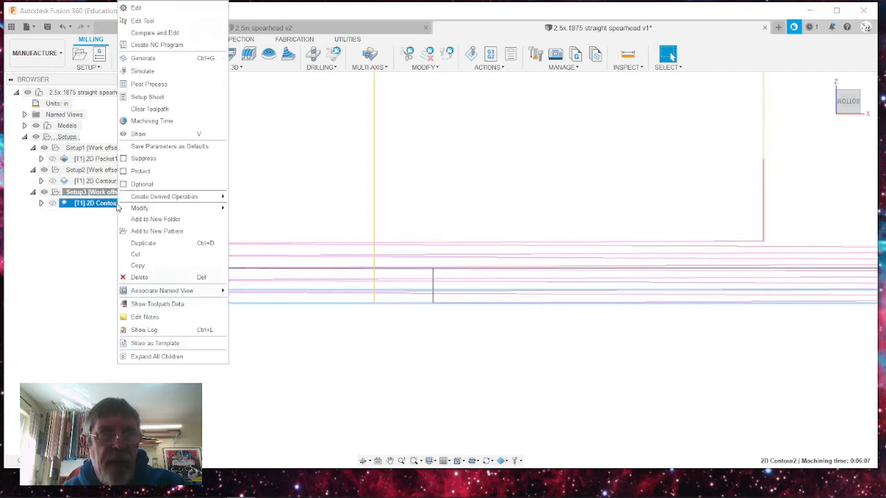
pyautogui.click(152, 9)
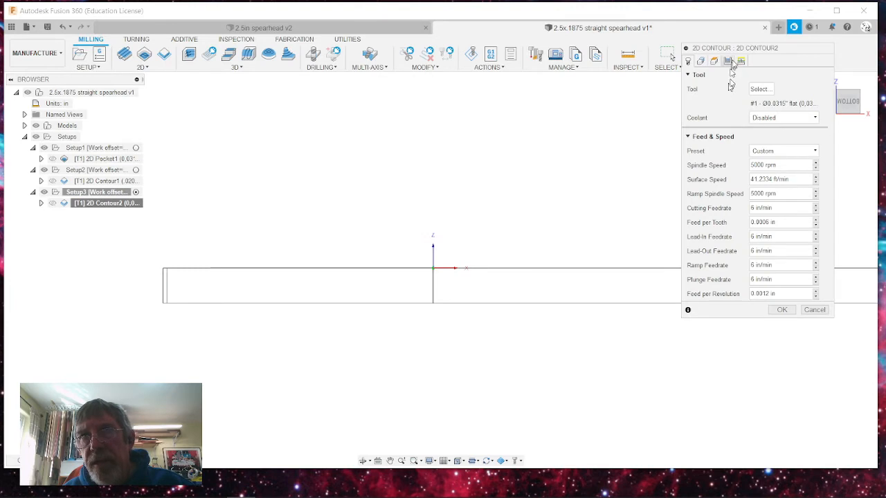
pyautogui.click(727, 61)
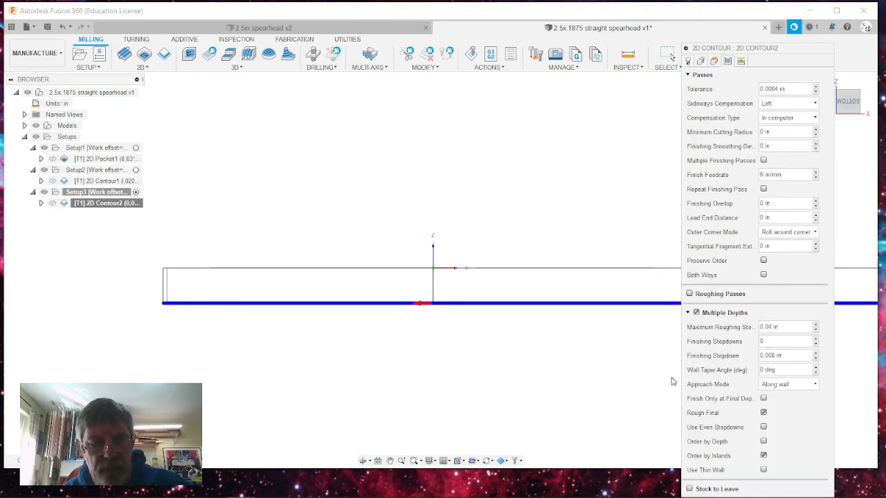
pyautogui.write('2')
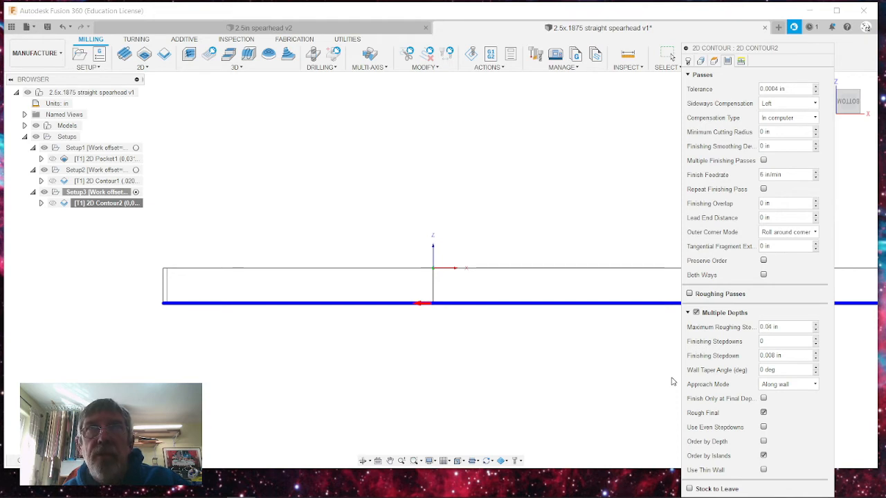
pyautogui.write('2')
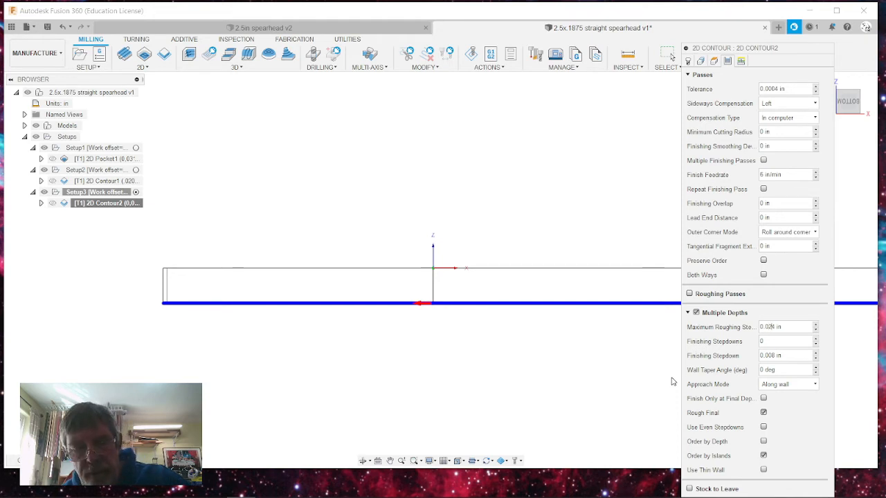
pyautogui.write('2')
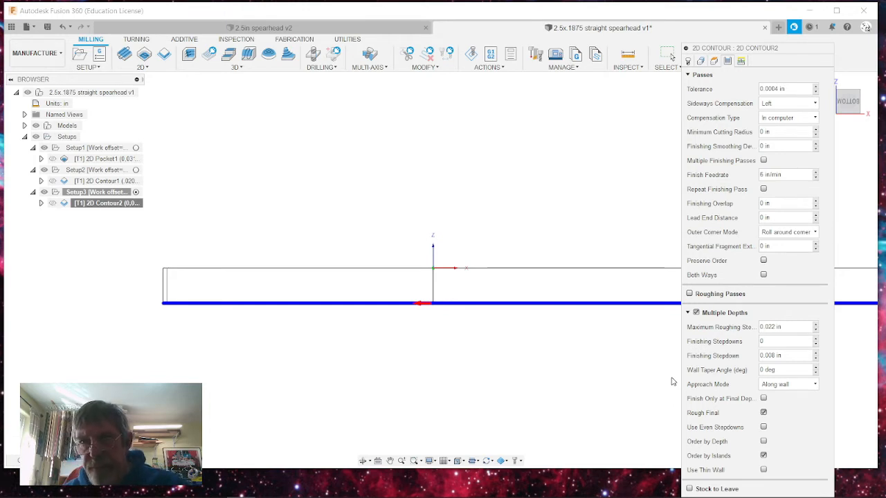
pyautogui.click(687, 76)
pyautogui.click(781, 341)
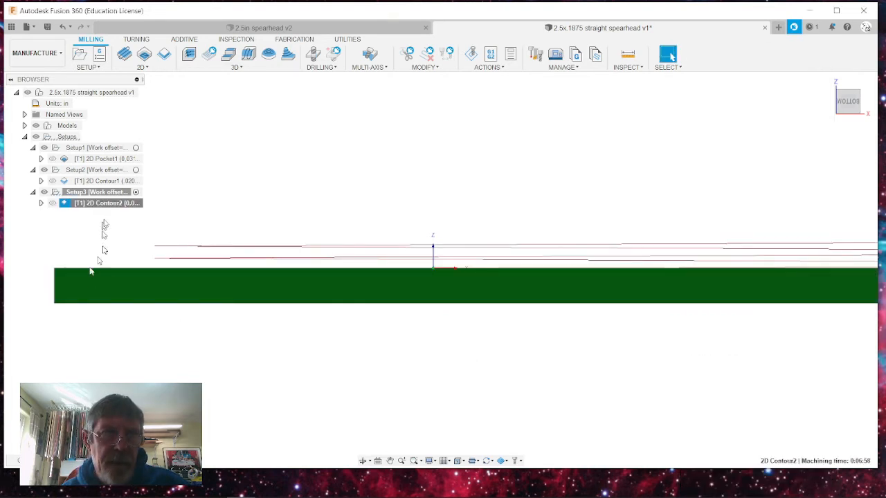
# - Tilt the view to see the whole spearhead, play the Setup1 pocket's toolpath simulation, and close it
pyautogui.click(179, 202)
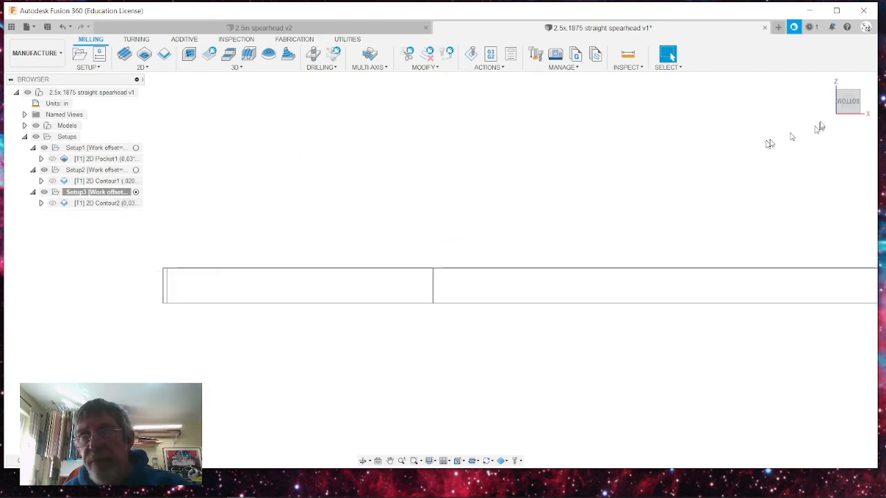
pyautogui.click(846, 95)
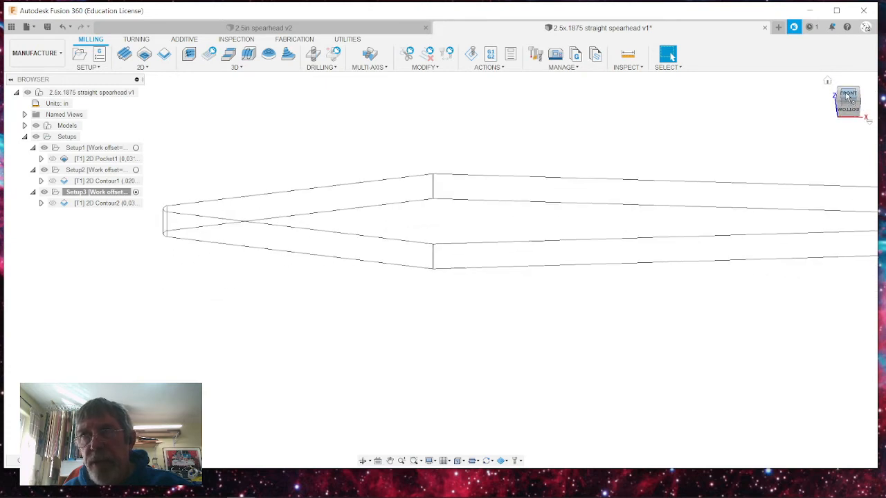
pyautogui.scroll(-5, 119, 254)
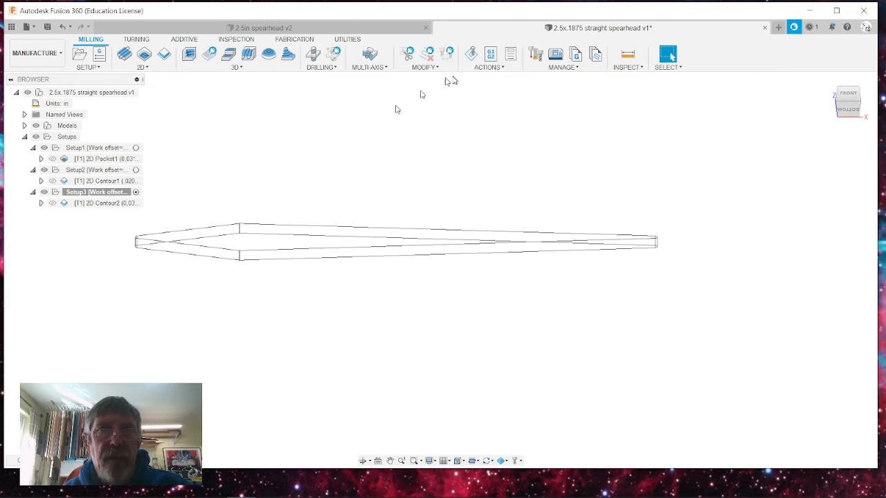
pyautogui.click(471, 54)
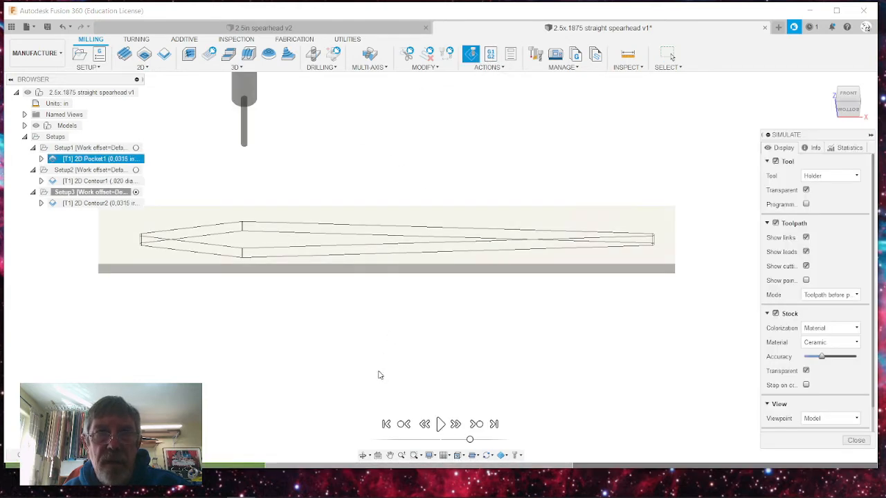
pyautogui.click(440, 424)
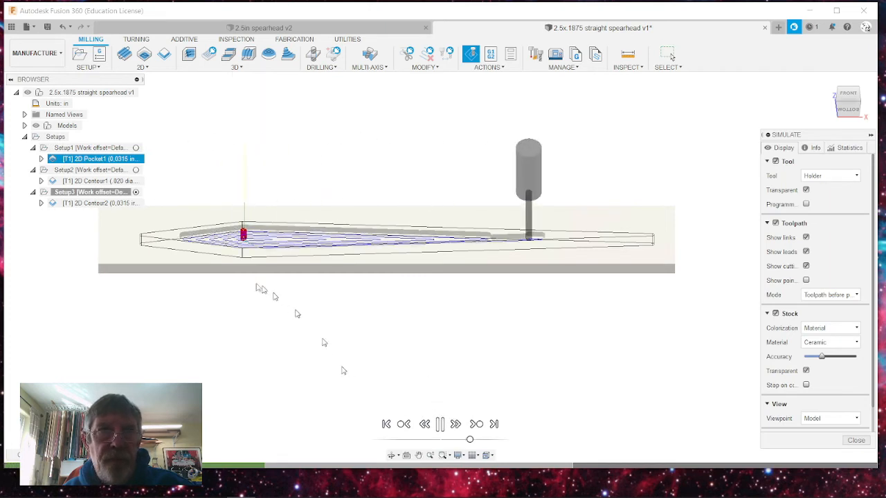
pyautogui.click(857, 440)
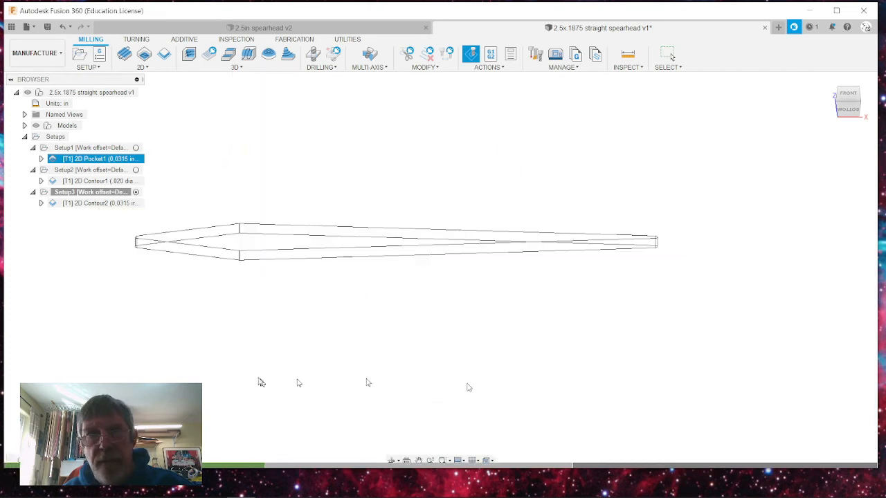
# - Simulate Setup3's inlay contour, check its machining time and distance in the statistics, and close the simulation
pyautogui.click(97, 191)
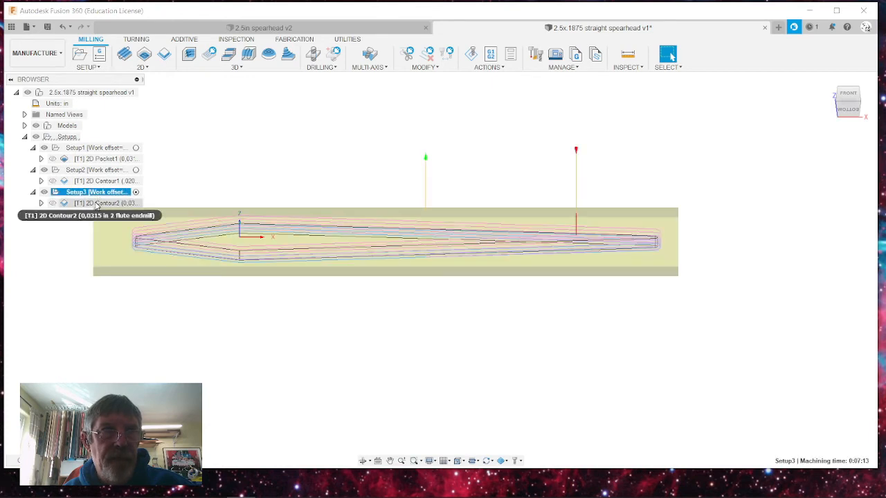
pyautogui.click(471, 54)
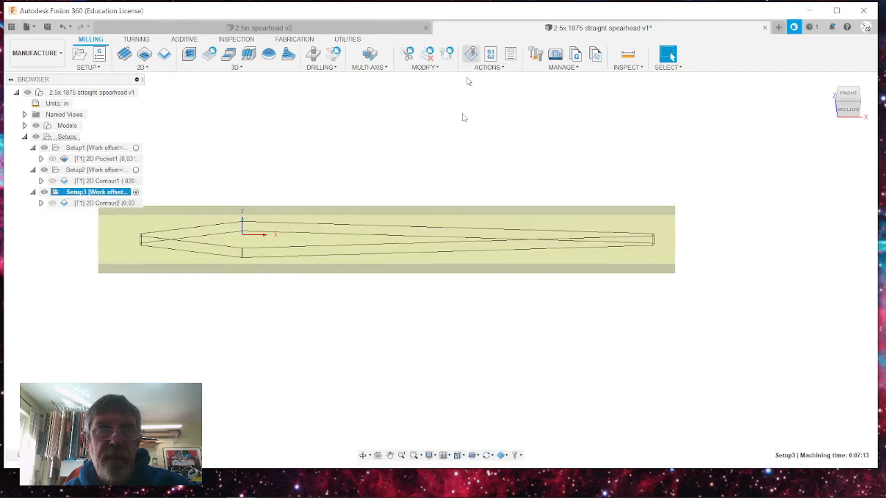
pyautogui.click(441, 425)
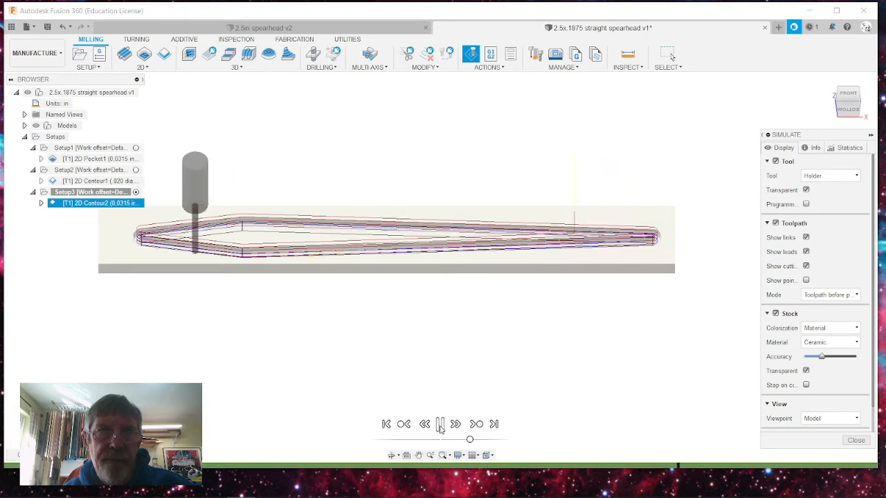
pyautogui.click(440, 425)
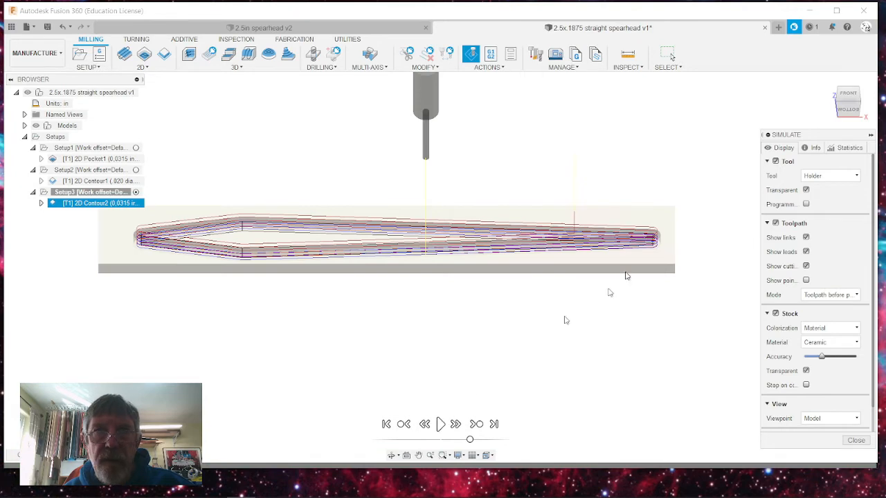
pyautogui.click(838, 149)
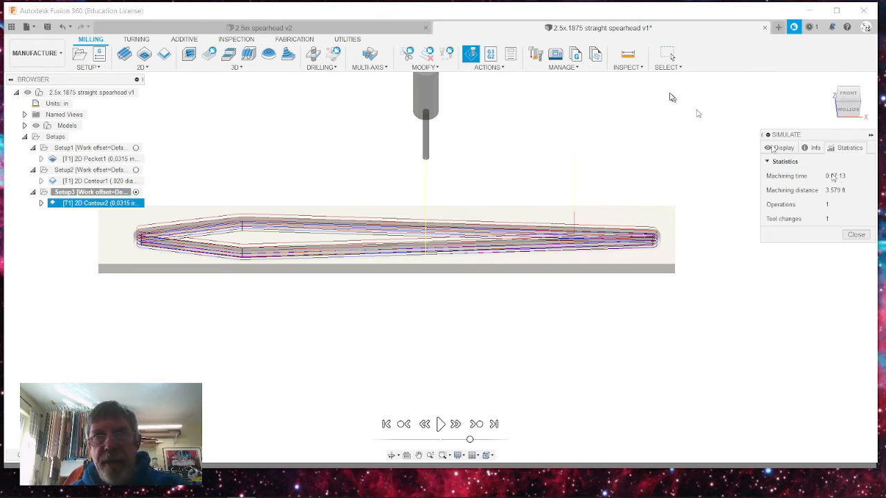
pyautogui.click(857, 236)
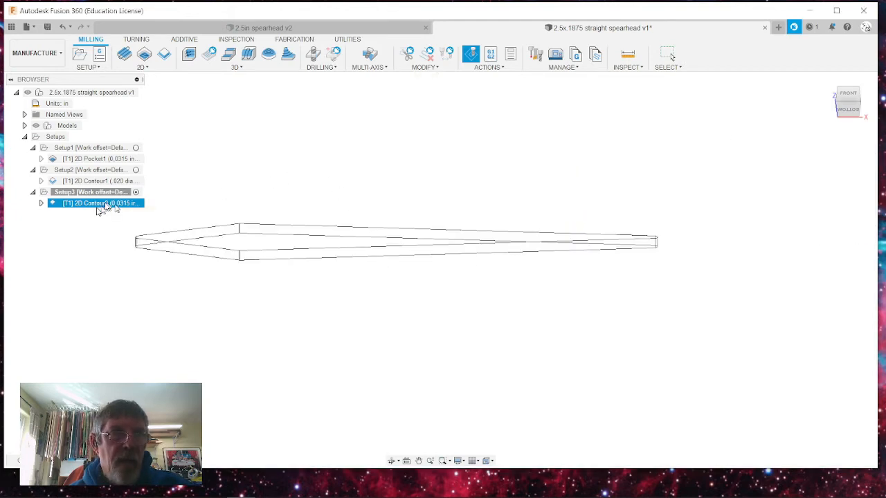
# - Make Setup1 the active setup in place of Setup3
pyautogui.click(97, 192)
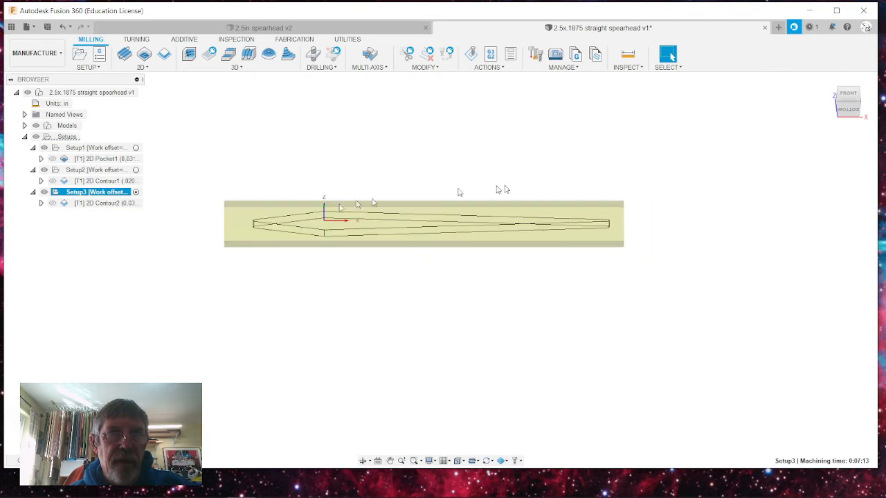
pyautogui.scroll(1, 277, 173)
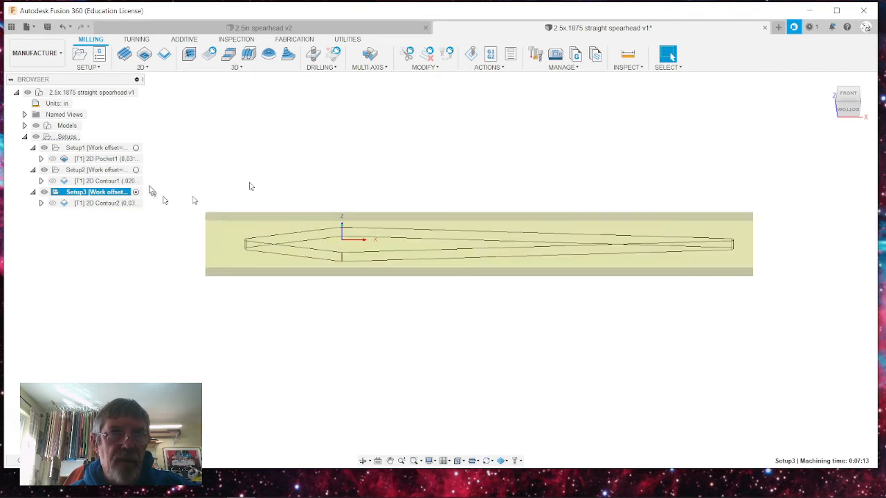
pyautogui.click(116, 151)
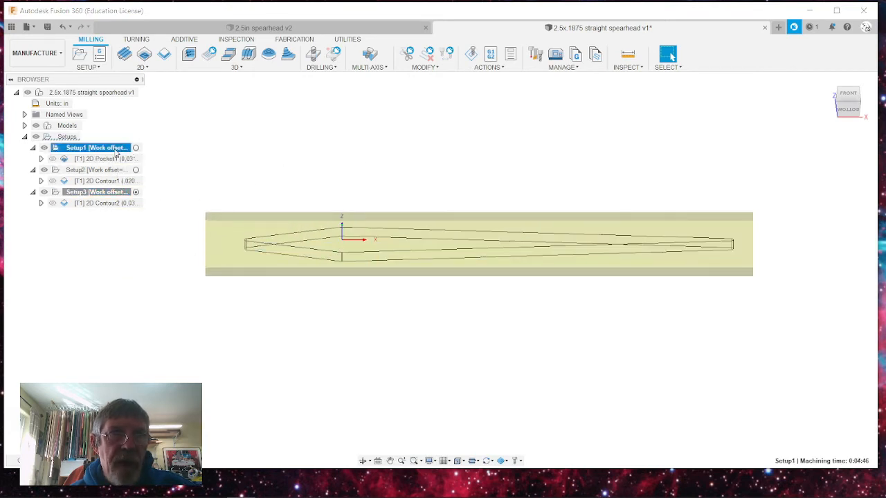
pyautogui.click(136, 148)
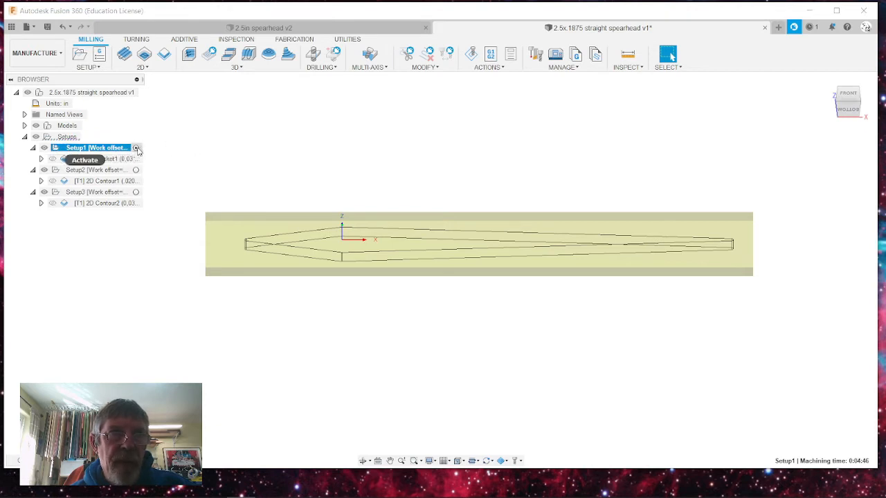
pyautogui.click(490, 55)
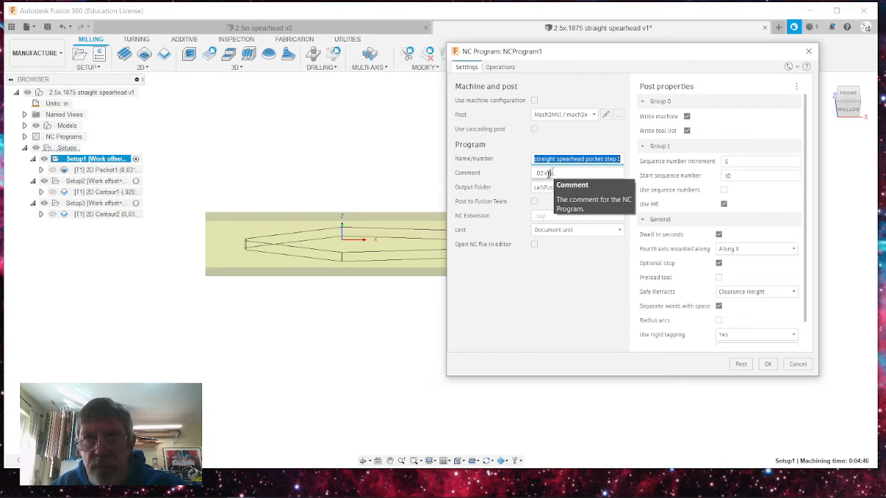
pyautogui.click(543, 173)
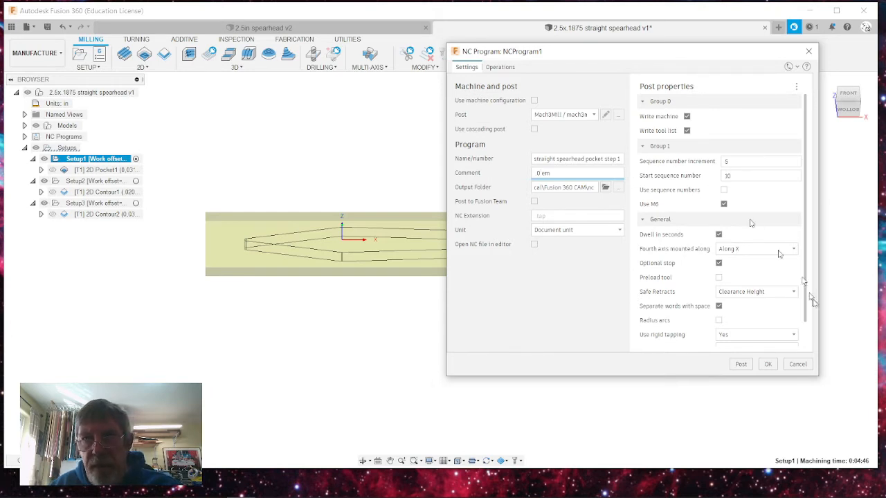
pyautogui.click(798, 364)
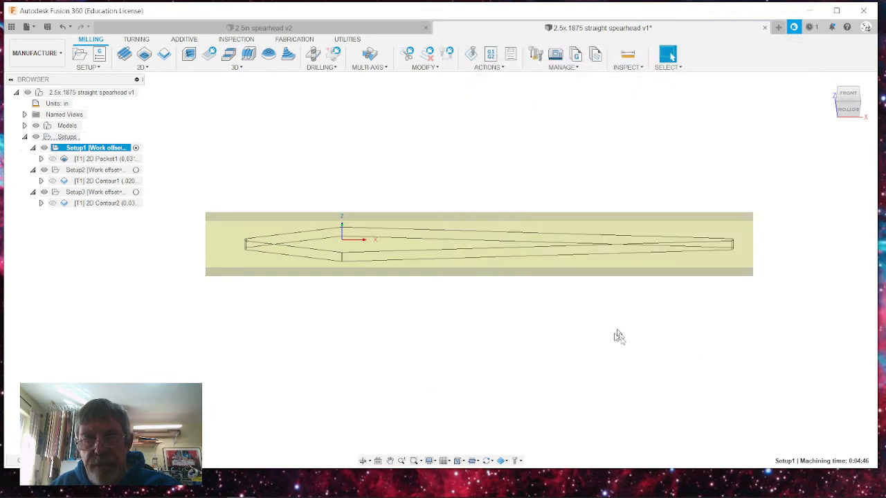
# - Edit Setup1's program name so that it ends in "pocket step 2" instead of step 1
pyautogui.rightClick(111, 149)
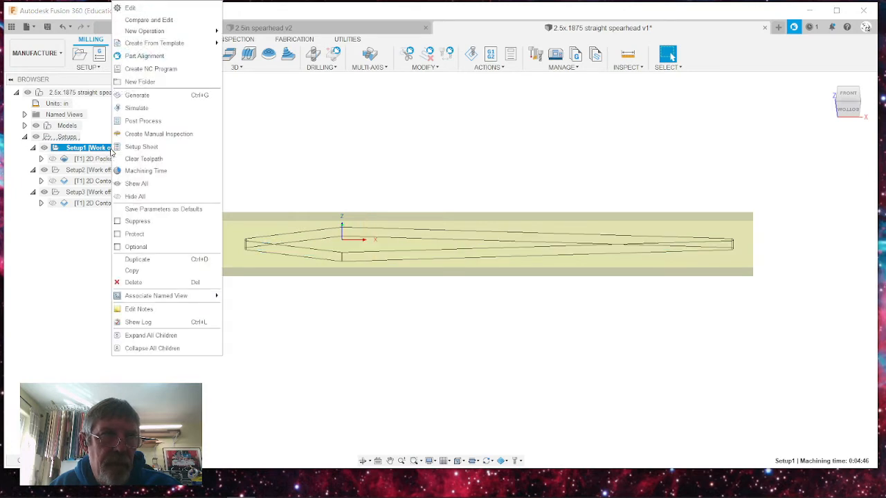
pyautogui.click(150, 8)
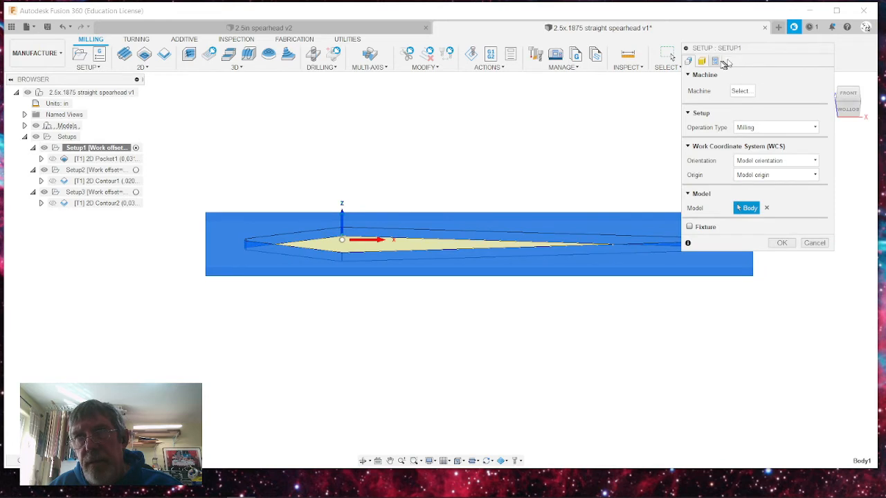
pyautogui.click(718, 62)
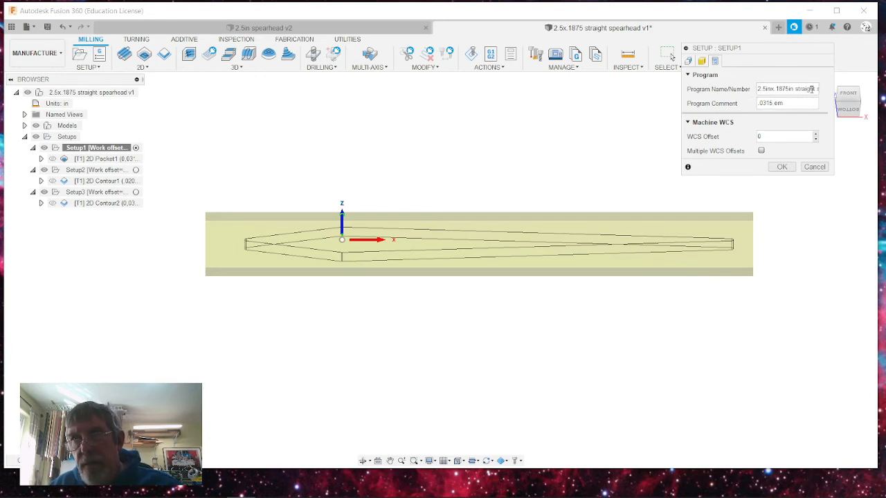
pyautogui.press('Right')
pyautogui.press('Right')
pyautogui.press('Right')
pyautogui.press('Right')
pyautogui.press('Right')
pyautogui.press('Right')
pyautogui.press('Right')
pyautogui.press('Right')
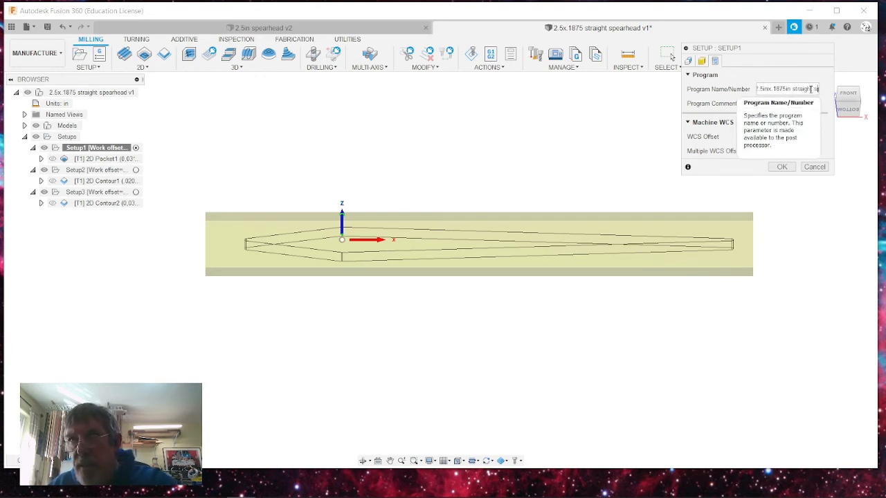
pyautogui.press('Right')
pyautogui.press('Right')
pyautogui.press('Right')
pyautogui.press('Right')
pyautogui.press('Right')
pyautogui.press('Right')
pyautogui.press('Right')
pyautogui.press('Right')
pyautogui.press('Right')
pyautogui.press('Right')
pyautogui.press('Right')
pyautogui.press('Right')
pyautogui.press('Right')
pyautogui.press('Right')
pyautogui.press('Right')
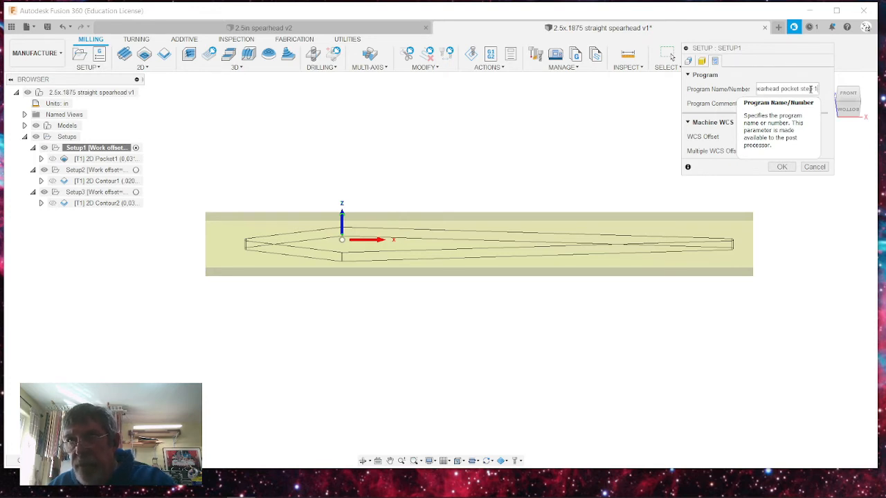
pyautogui.press('BackSpace')
pyautogui.write('2')
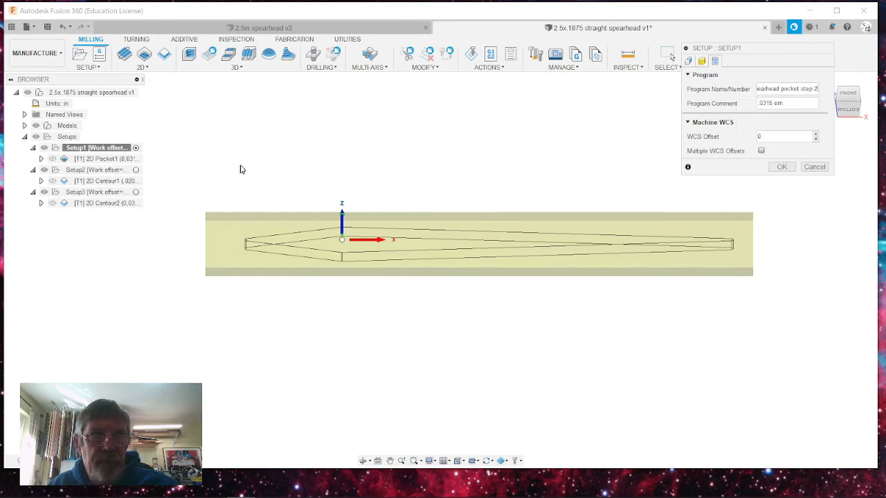
pyautogui.click(781, 167)
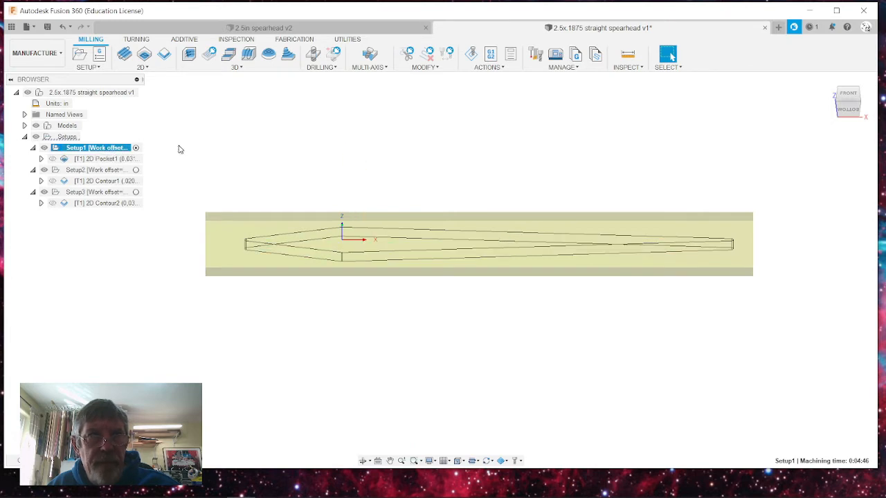
# - Activate Setup2, read its program name through to the end in the setup's post-processing settings, and close the setup
pyautogui.click(118, 171)
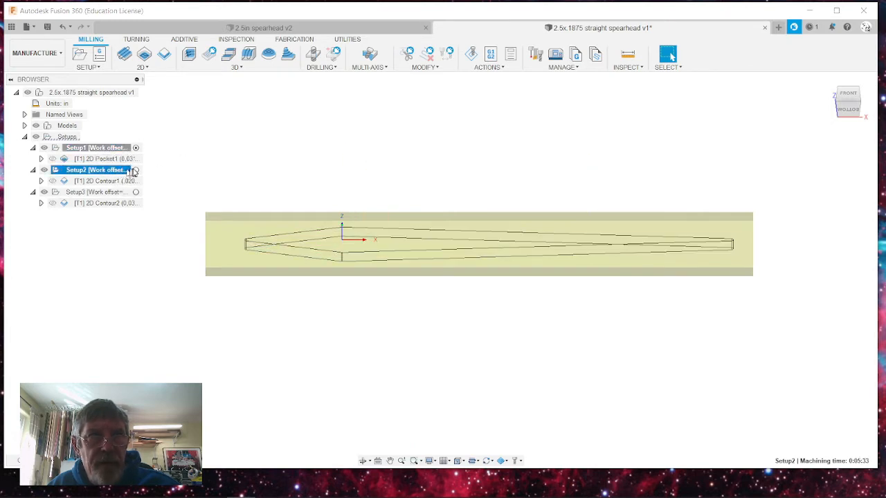
pyautogui.click(136, 170)
pyautogui.rightClick(110, 175)
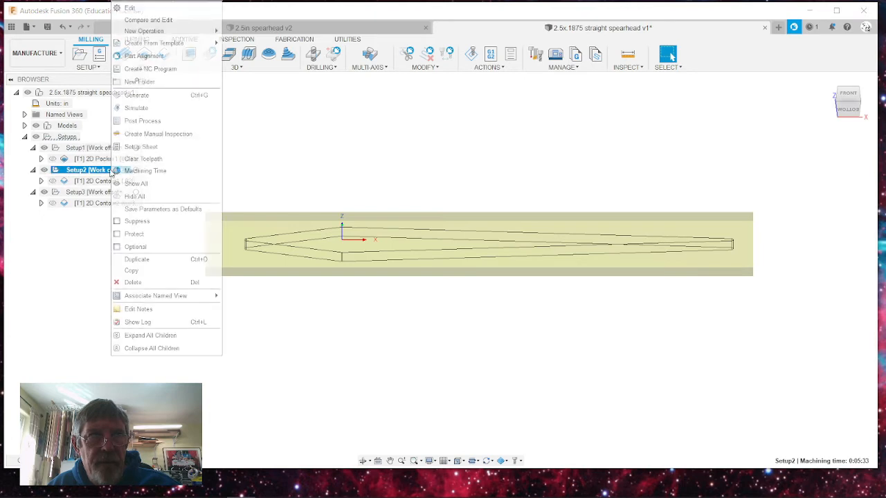
pyautogui.click(146, 10)
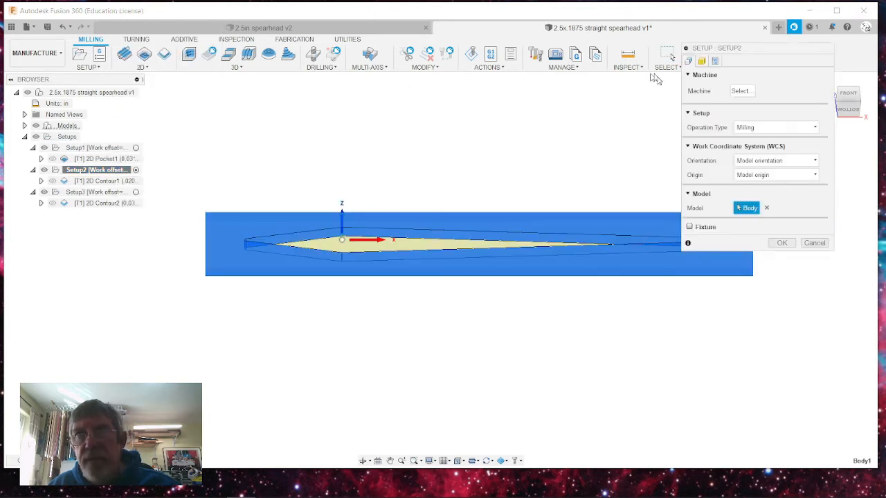
pyautogui.click(715, 61)
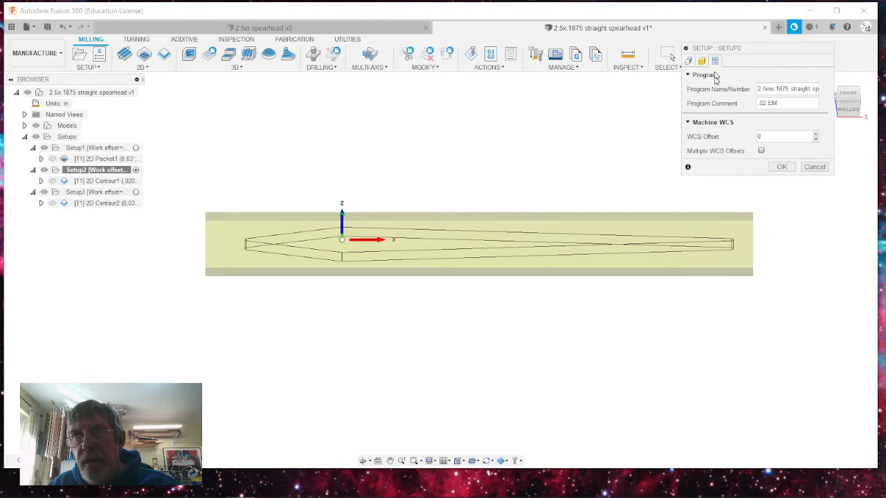
pyautogui.click(792, 89)
pyautogui.press('Right')
pyautogui.press('Right')
pyautogui.press('Right')
pyautogui.press('Right')
pyautogui.press('Right')
pyautogui.press('Right')
pyautogui.press('Right')
pyautogui.press('Right')
pyautogui.press('Right')
pyautogui.press('Right')
pyautogui.press('Right')
pyautogui.press('Right')
pyautogui.press('Right')
pyautogui.press('Right')
pyautogui.press('Right')
pyautogui.press('Right')
pyautogui.press('Right')
pyautogui.press('Right')
pyautogui.press('Right')
pyautogui.press('Right')
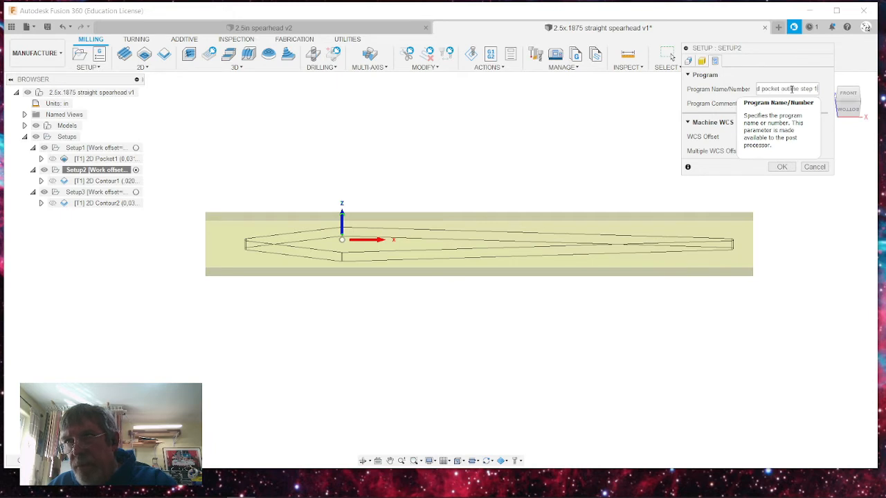
pyautogui.click(780, 169)
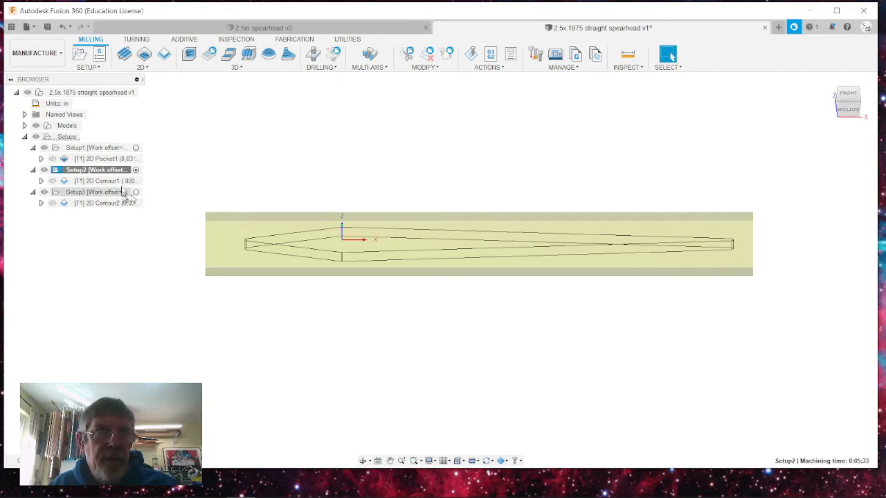
# - Activate Setup1 and post-process it with Clearance Height safe retracts, saving the NC file as "2.5inx.1875in straight spearhead pocket step 2"
pyautogui.click(136, 148)
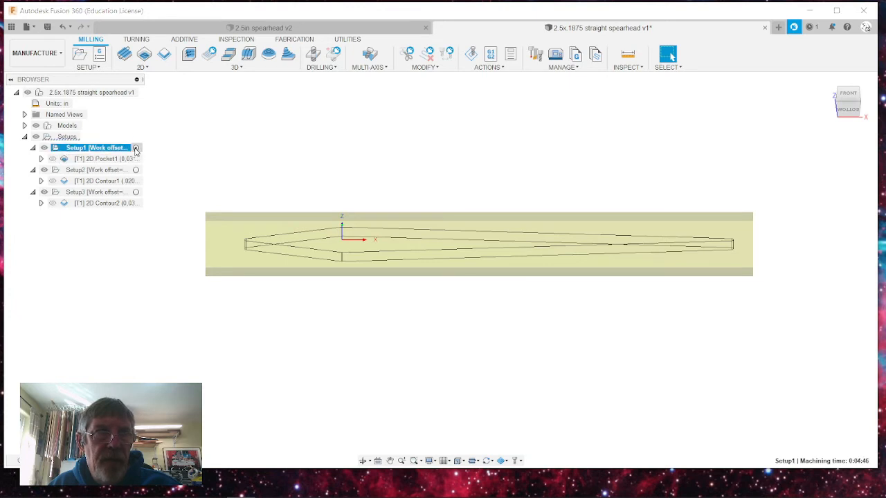
pyautogui.click(488, 55)
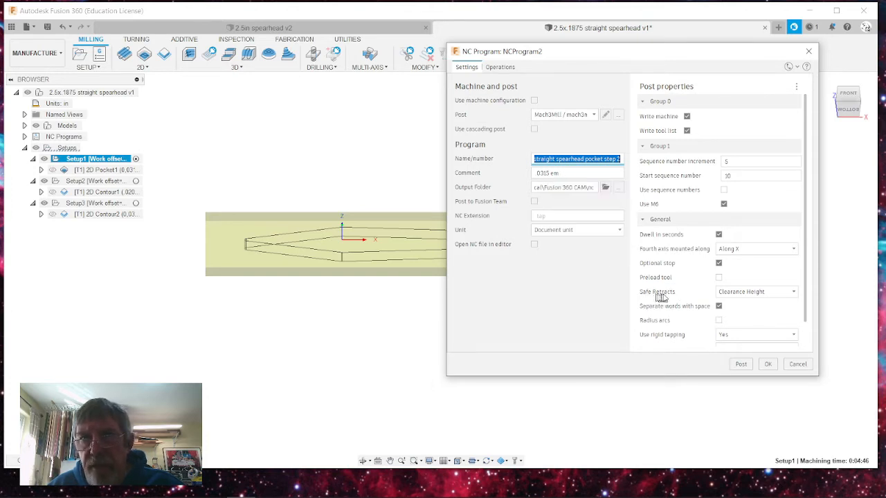
pyautogui.click(739, 298)
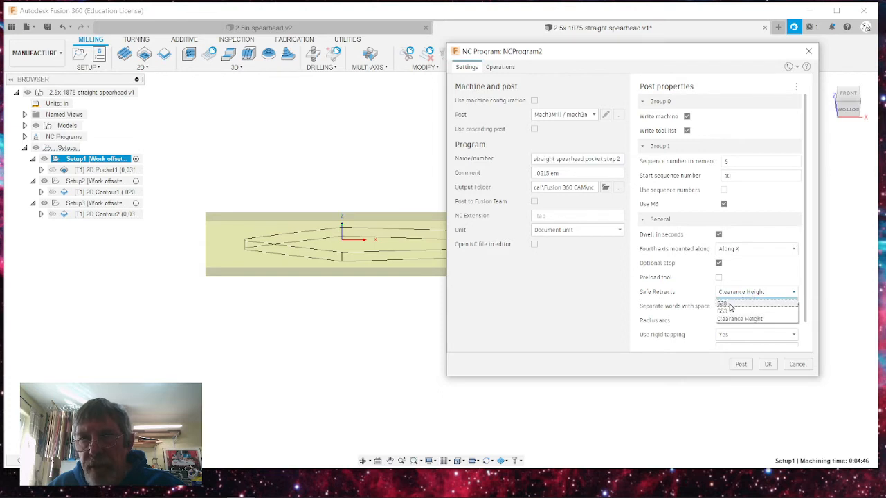
pyautogui.click(729, 305)
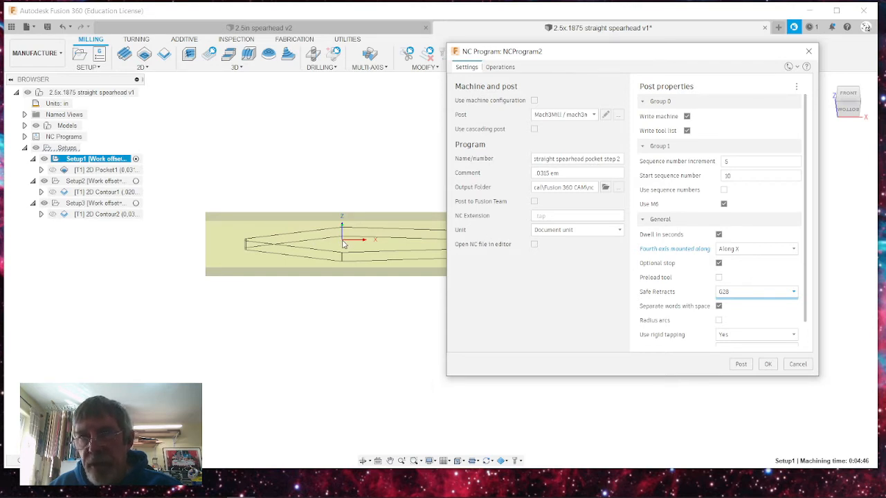
pyautogui.click(733, 293)
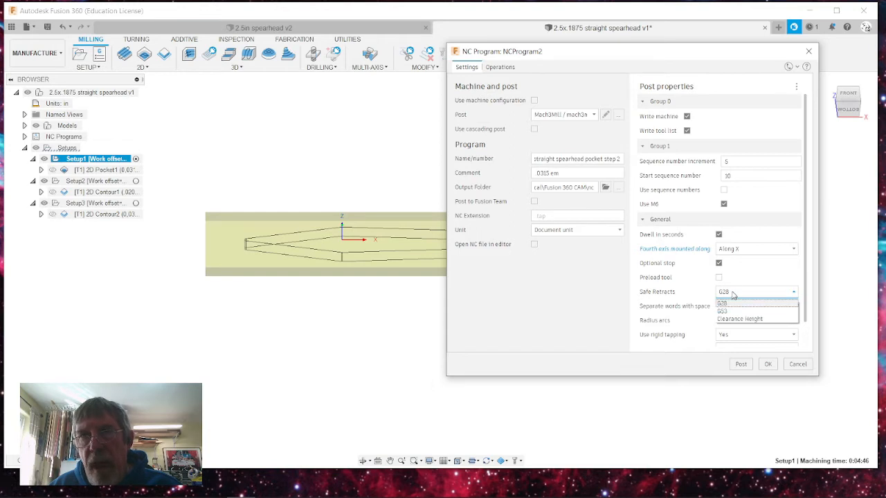
pyautogui.click(731, 320)
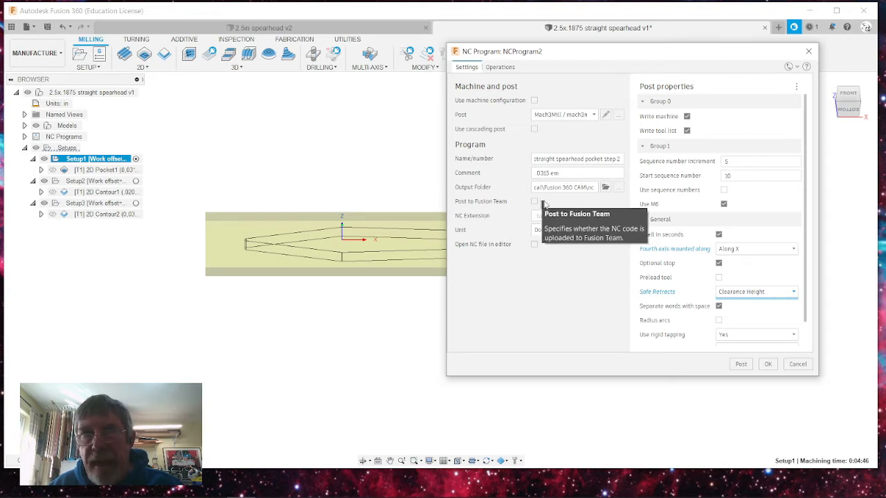
pyautogui.click(740, 364)
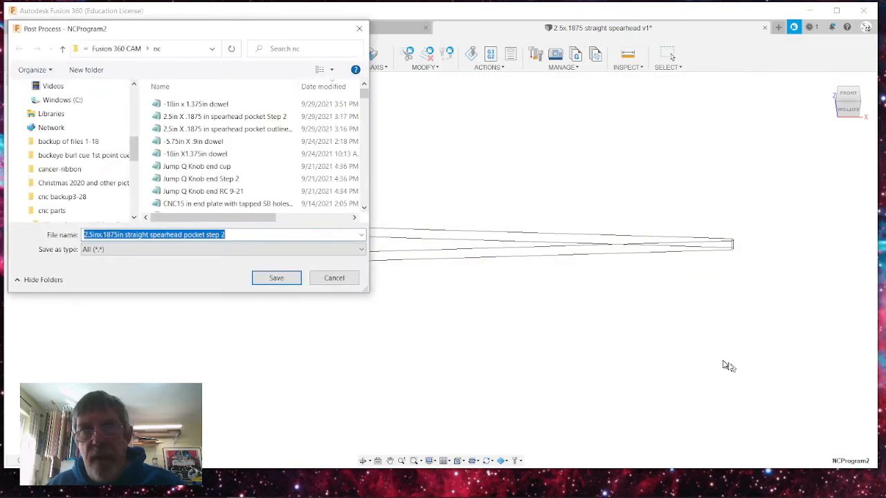
pyautogui.click(271, 280)
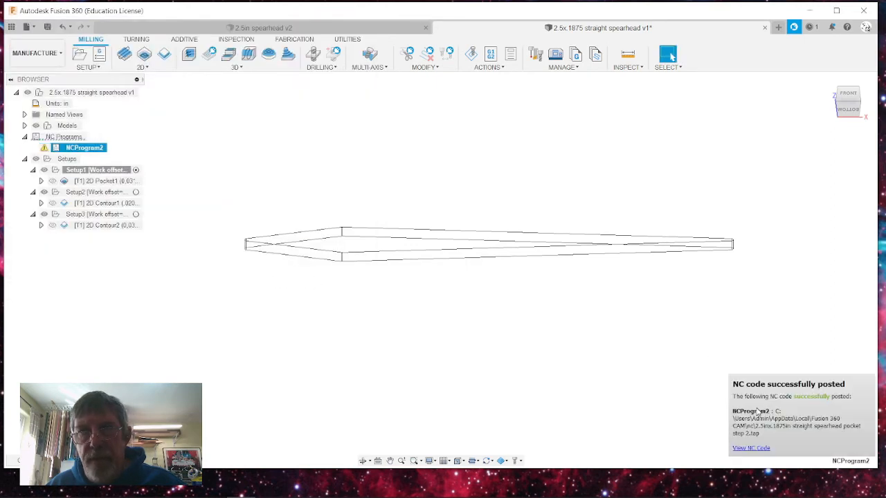
# - Open the posted pocket NC code in WordPad, read through its G-code lines, and close the file
pyautogui.click(746, 450)
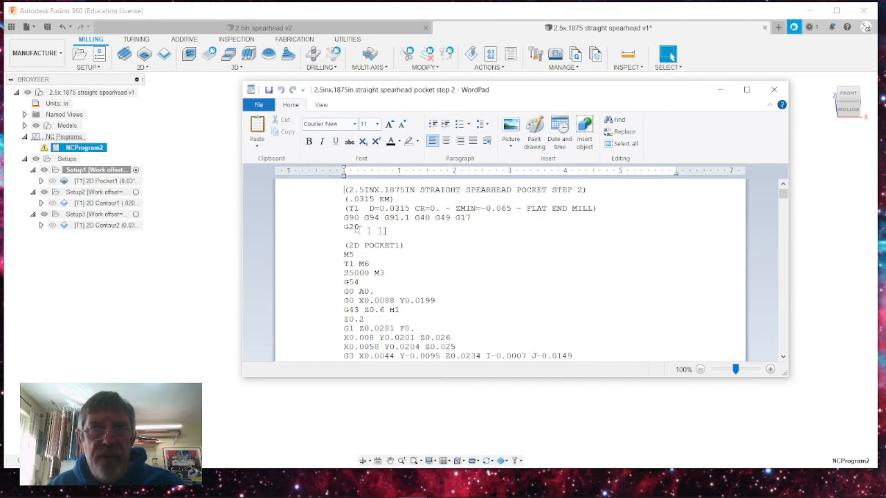
pyautogui.scroll(-2, 383, 231)
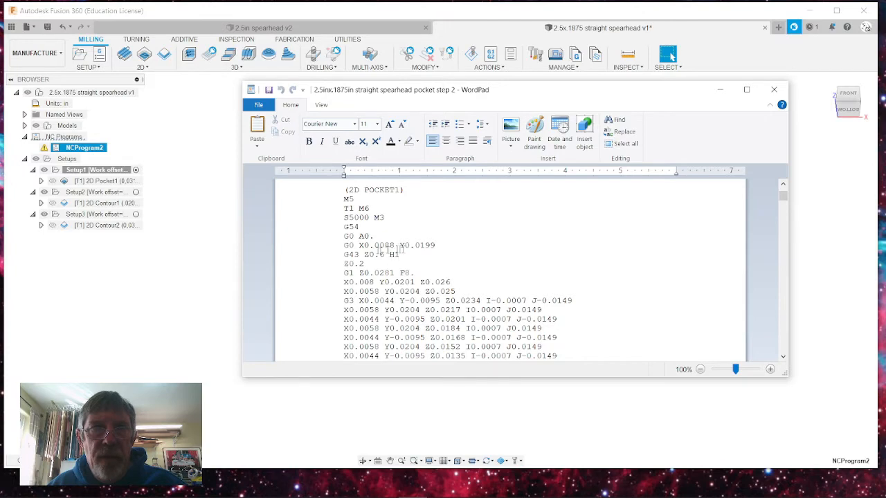
pyautogui.scroll(-10, 387, 250)
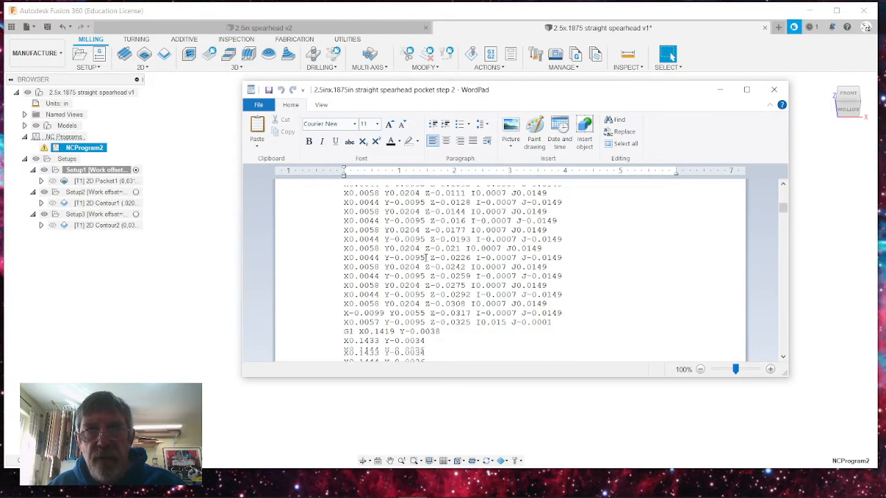
pyautogui.scroll(-15, 427, 257)
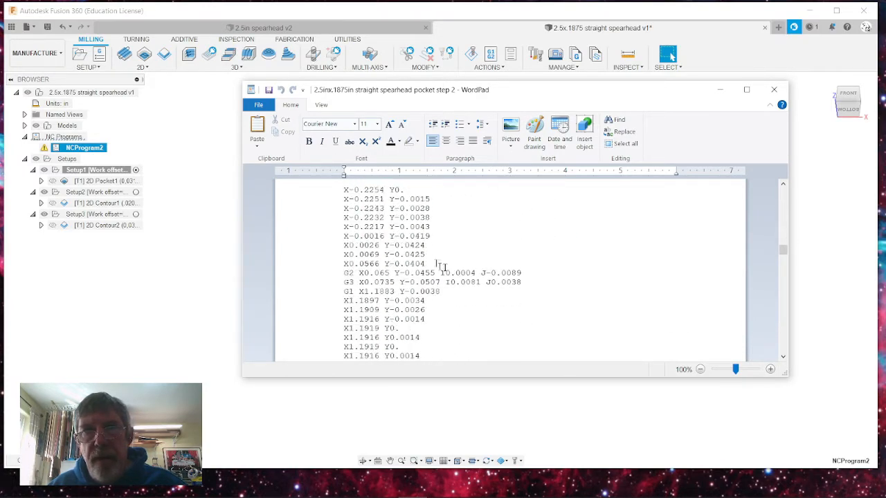
pyautogui.scroll(-1, 440, 267)
pyautogui.moveTo(783, 251); pyautogui.dragTo(713, 254)
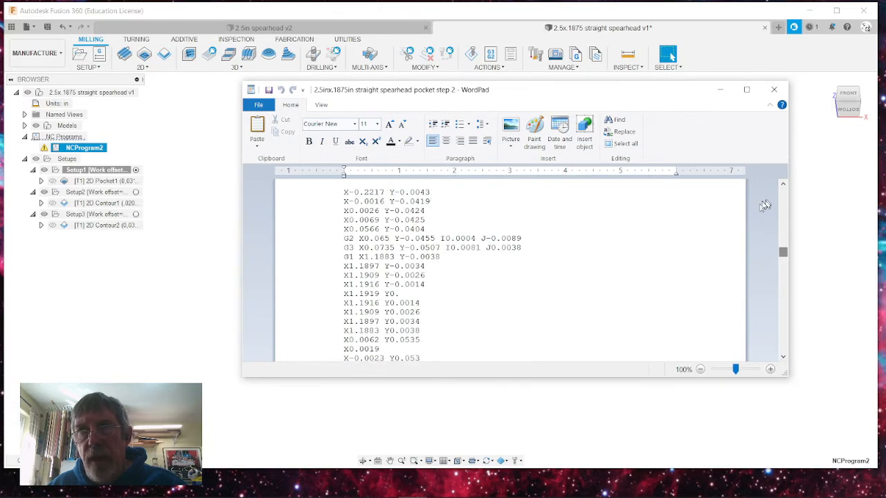
pyautogui.click(773, 90)
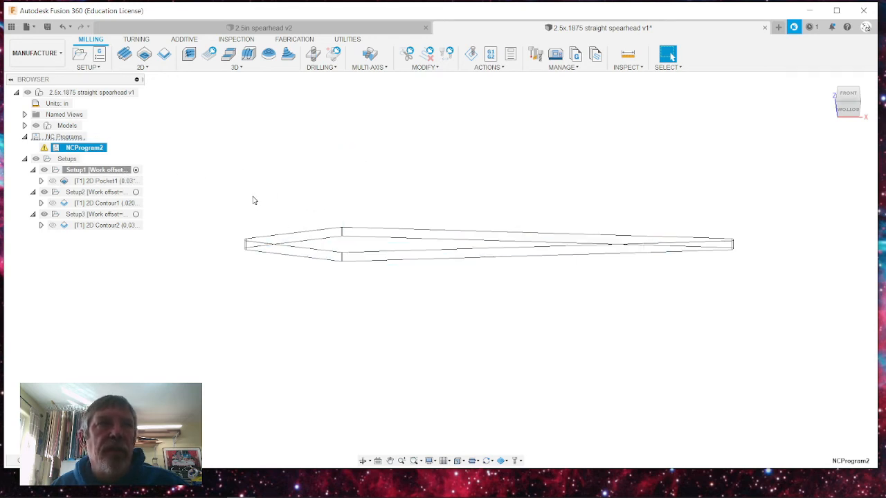
# - Activate Setup2 and post-process it, saving the NC file as "2.5inx.1875 straight spearhead pocket outline step 1"
pyautogui.click(111, 194)
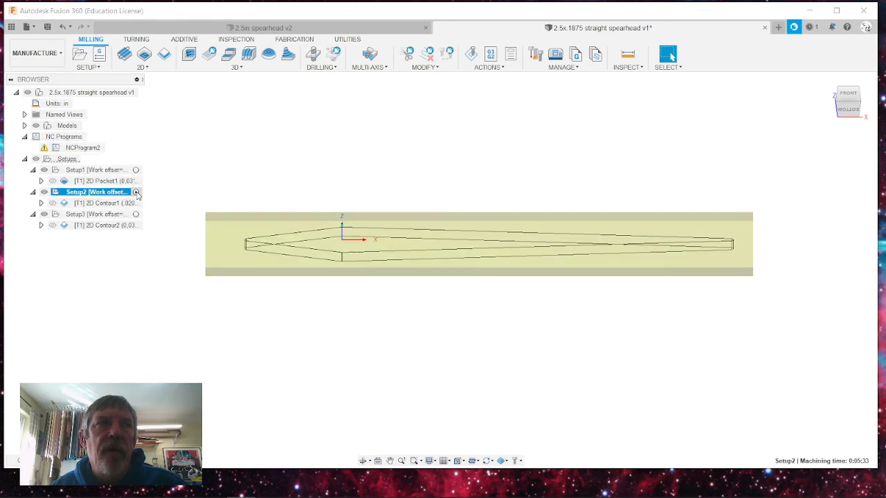
pyautogui.click(492, 62)
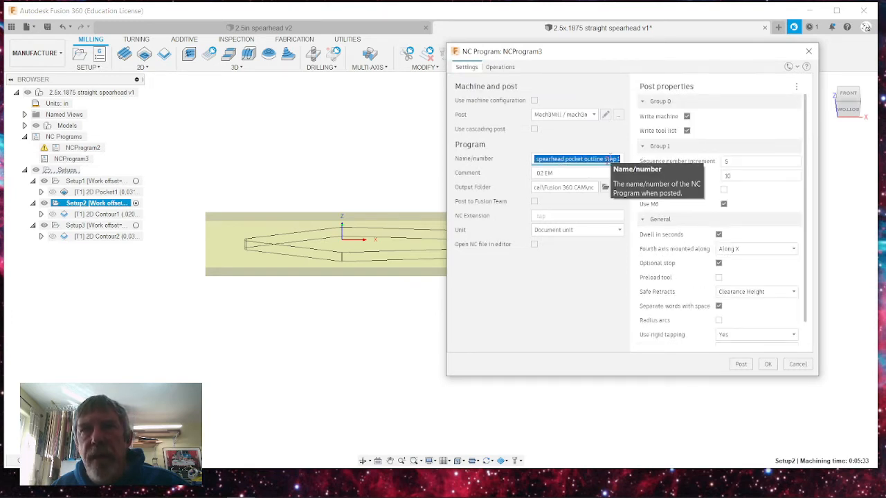
pyautogui.click(748, 370)
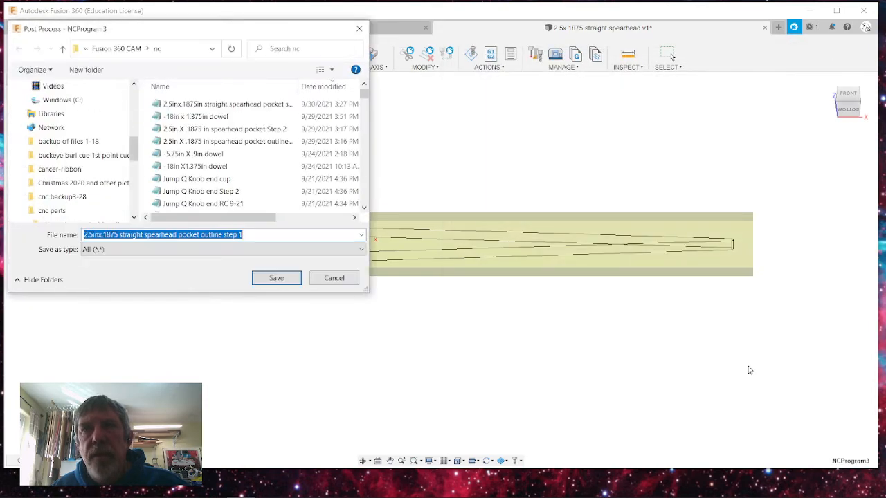
pyautogui.click(277, 278)
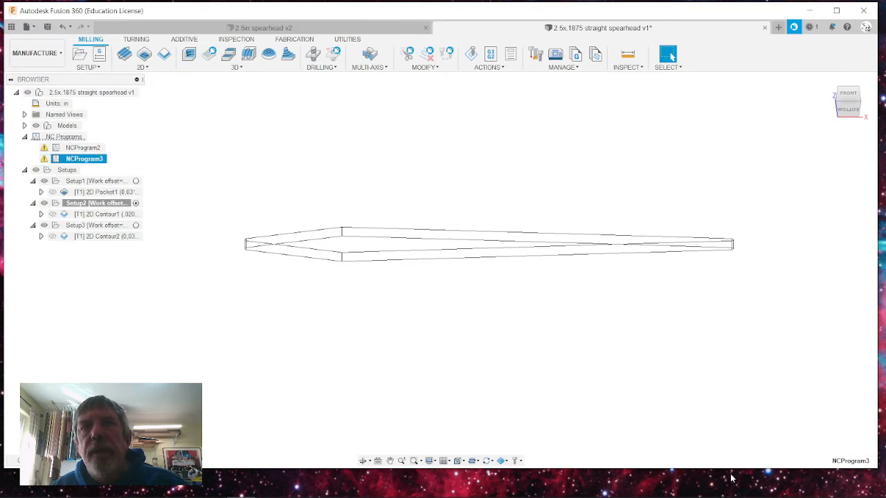
# - Activate Setup3 and post-process it, saving the NC file as "2.5inx.1875in straight spearhead inlay"
pyautogui.click(99, 228)
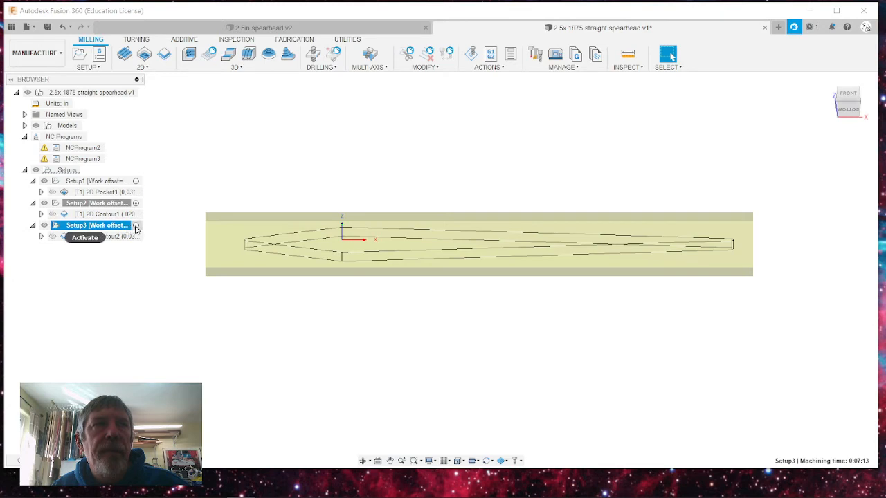
pyautogui.click(136, 226)
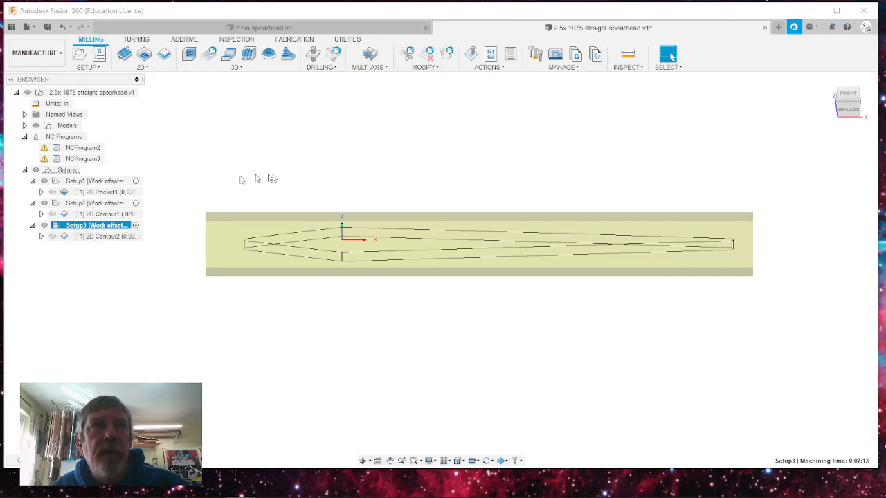
pyautogui.click(491, 56)
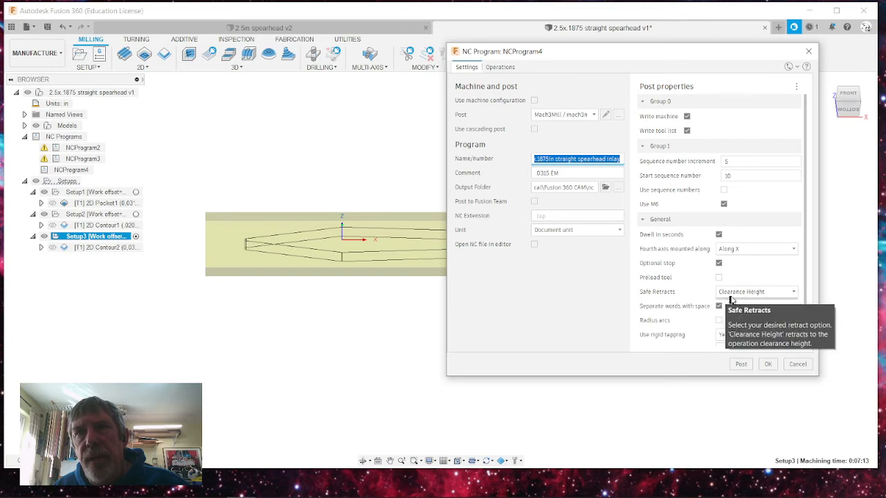
pyautogui.click(740, 367)
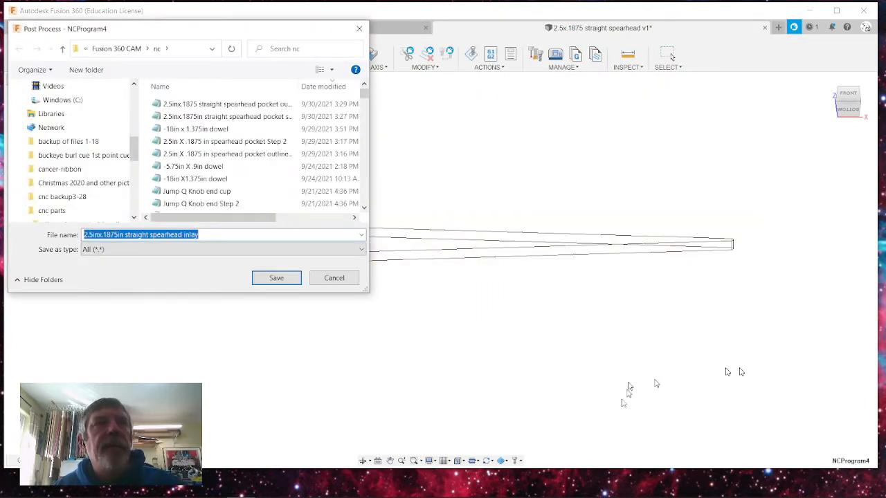
pyautogui.click(266, 278)
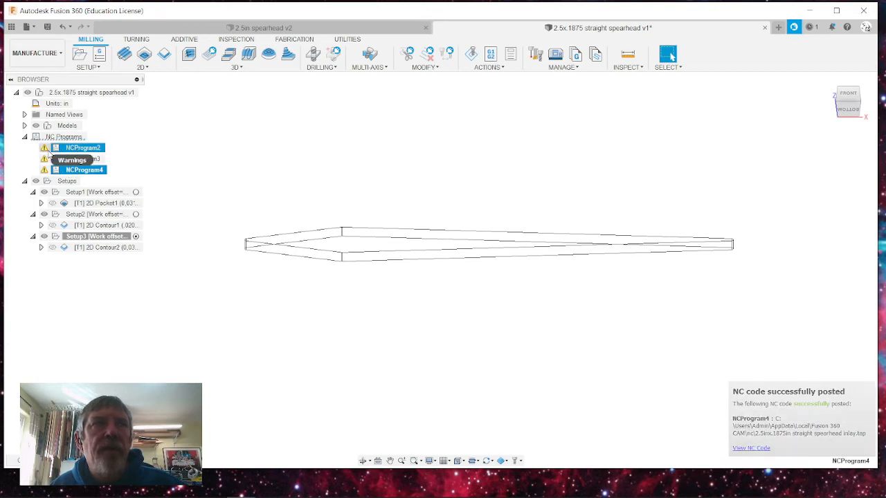
# - Review the warning log of NCProgram2 and close it
pyautogui.keyDown('ctrl'); pyautogui.click(45, 150); pyautogui.keyUp('ctrl')
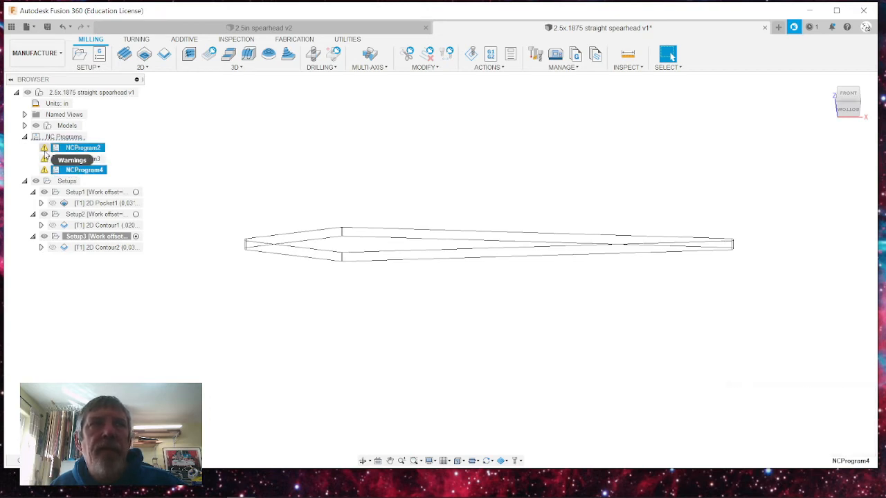
pyautogui.keyDown('ctrl'); pyautogui.click(45, 149); pyautogui.keyUp('ctrl')
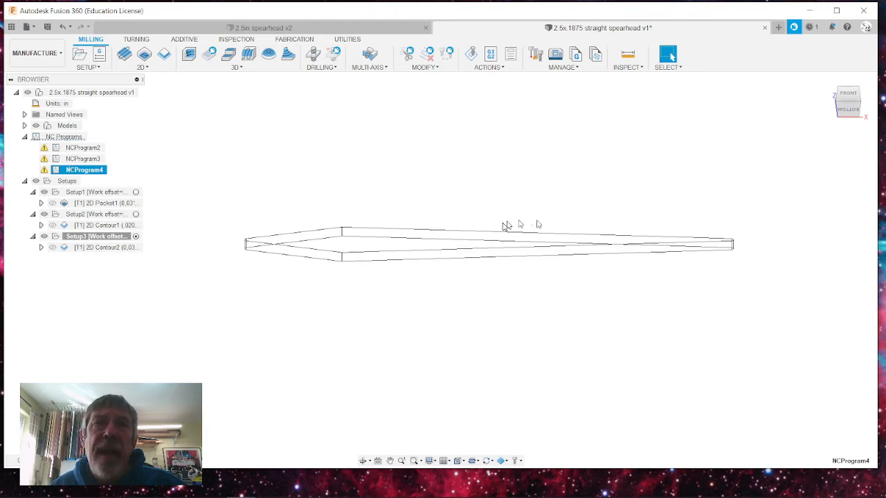
pyautogui.click(45, 148)
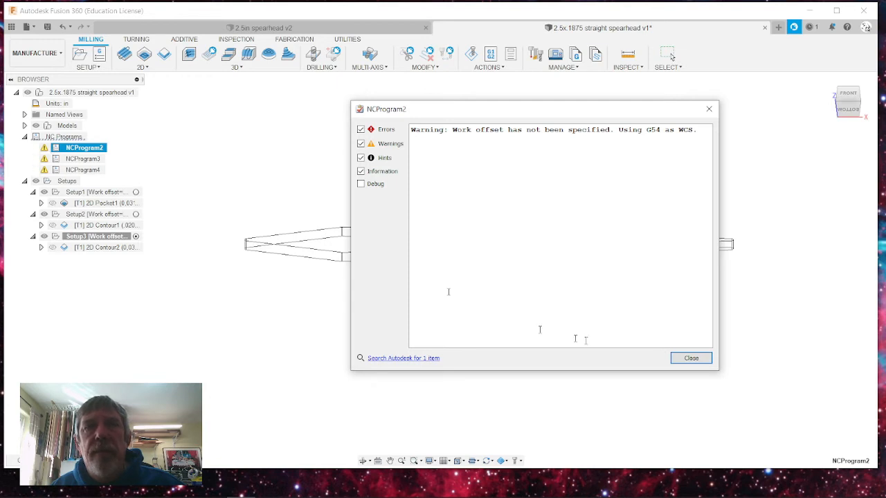
pyautogui.click(690, 359)
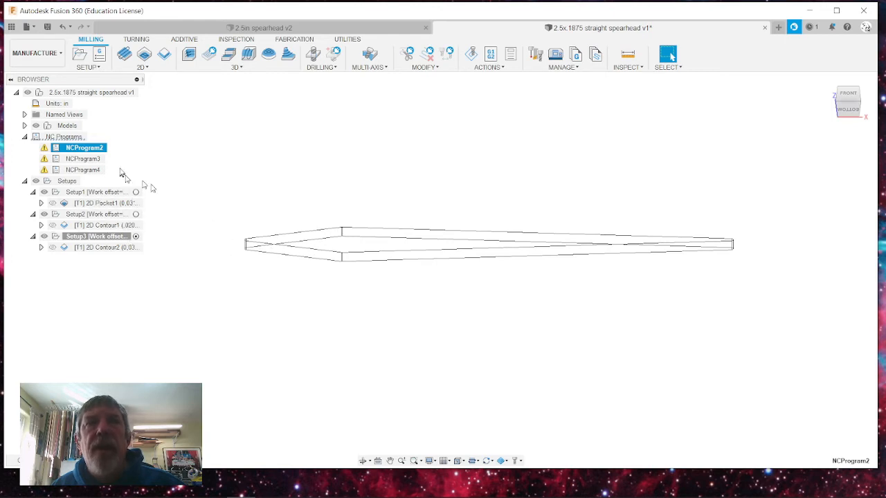
pyautogui.click(43, 148)
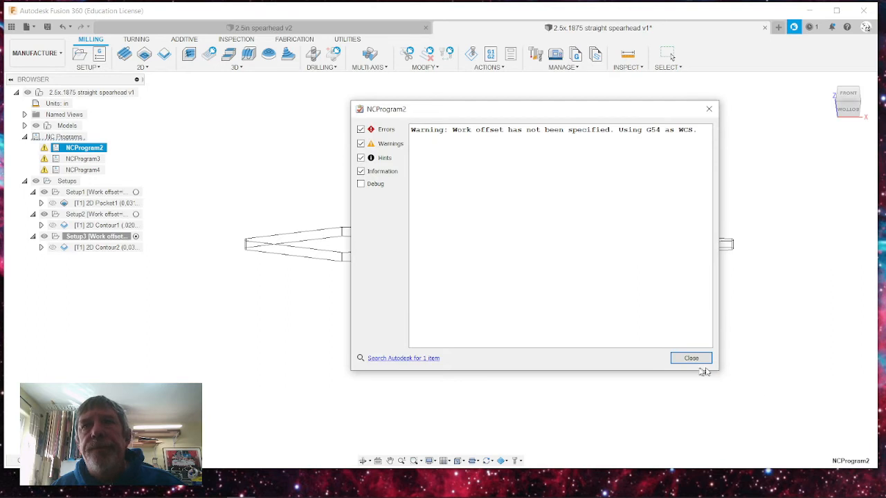
pyautogui.click(690, 359)
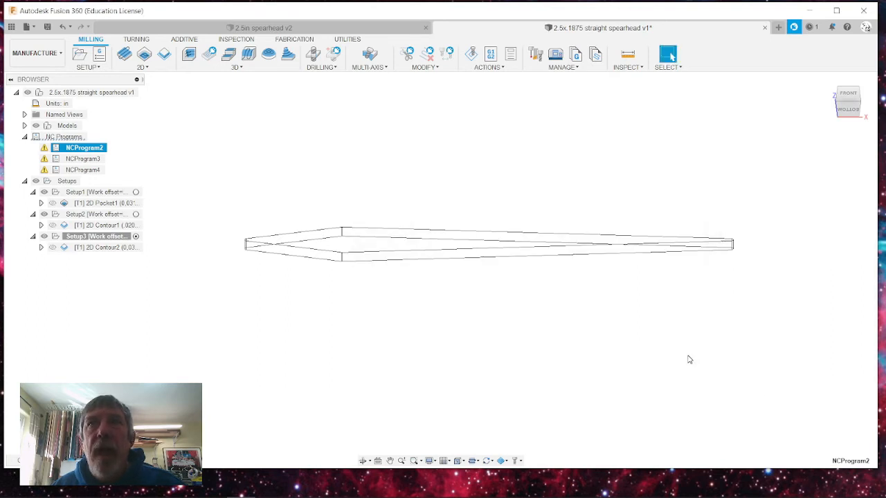